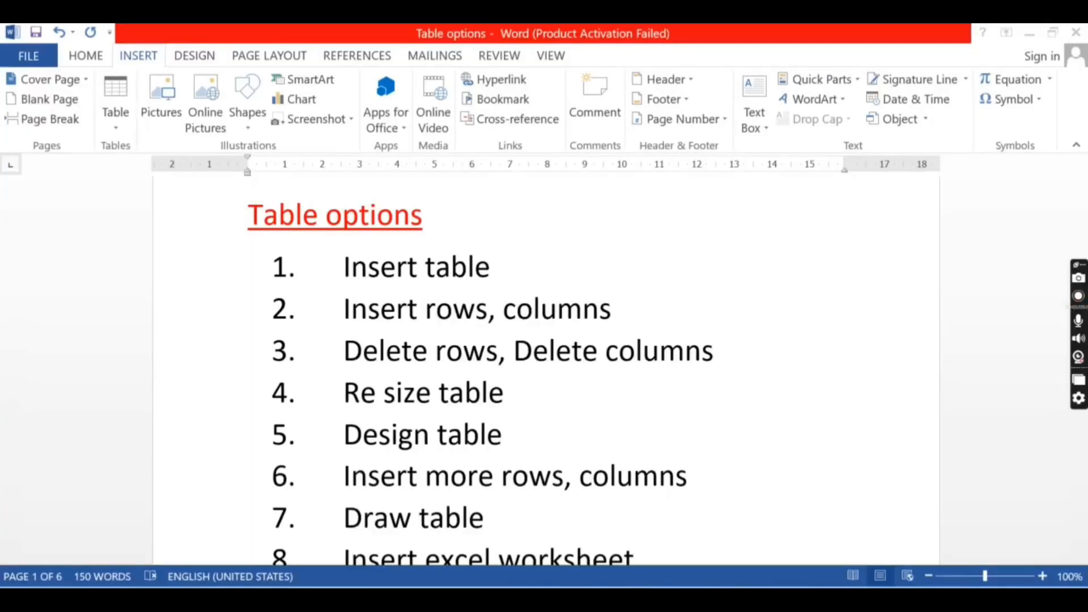
Insert a table with three columns and two rows under the "Insert table" heading on page 2.
mouse_move(13, 600)
scroll(507, 418, down, 10)
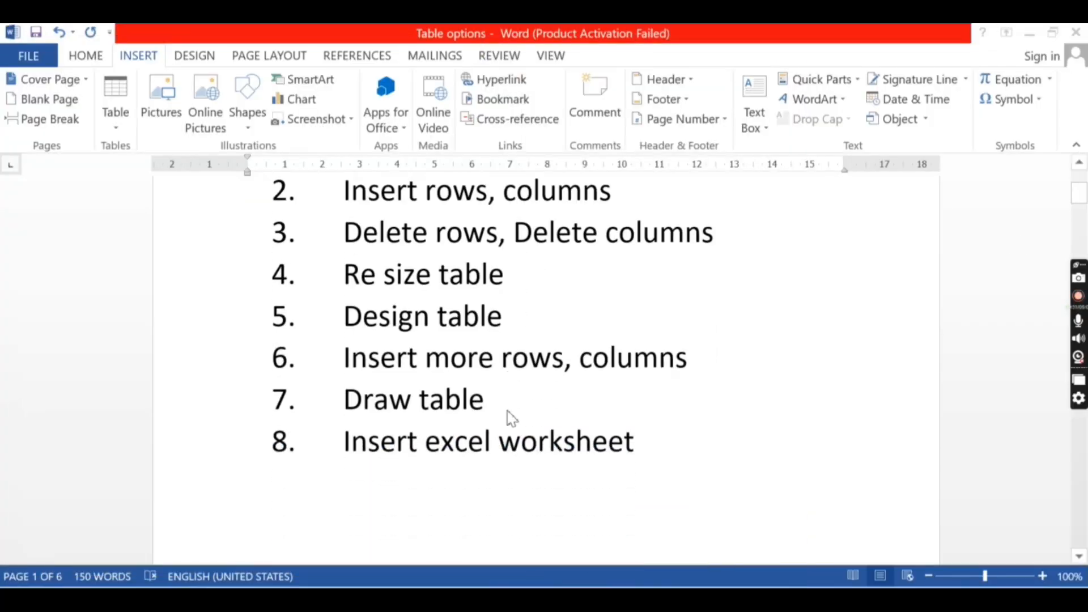
scroll(512, 418, down, 5)
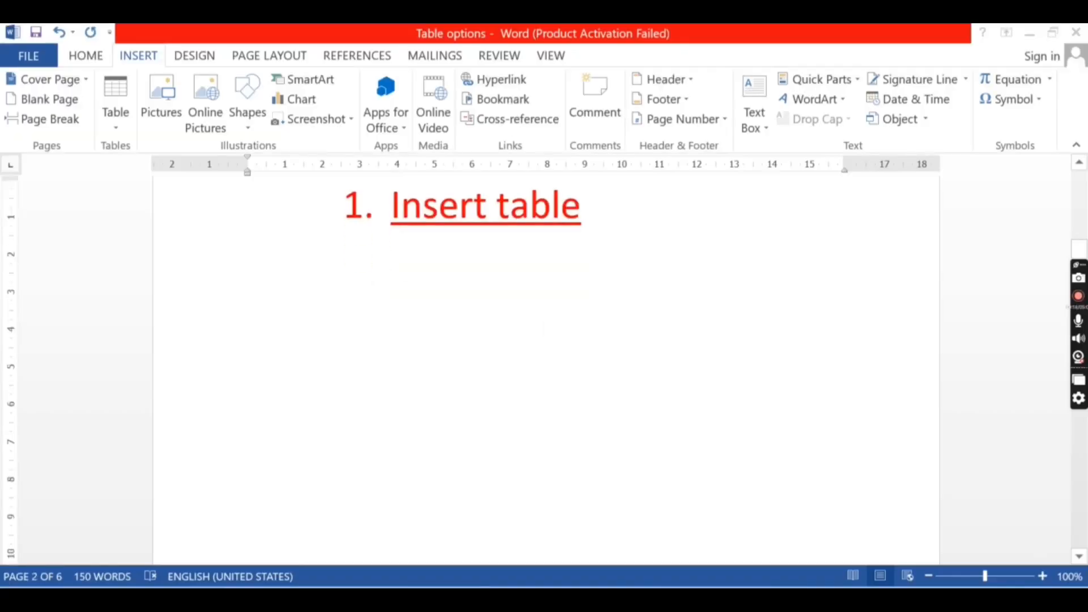
click(119, 121)
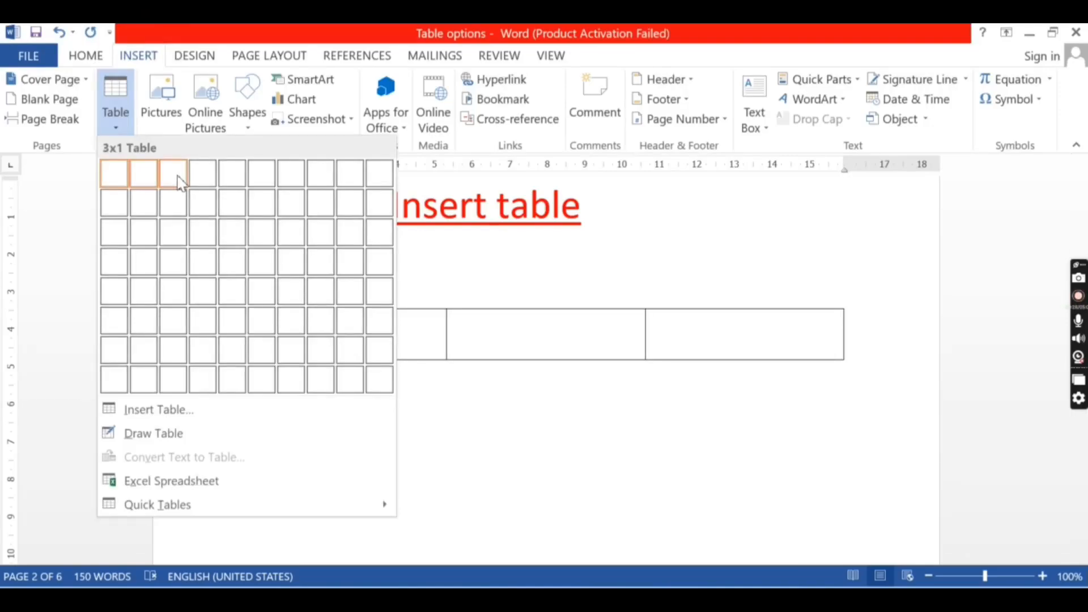
click(180, 215)
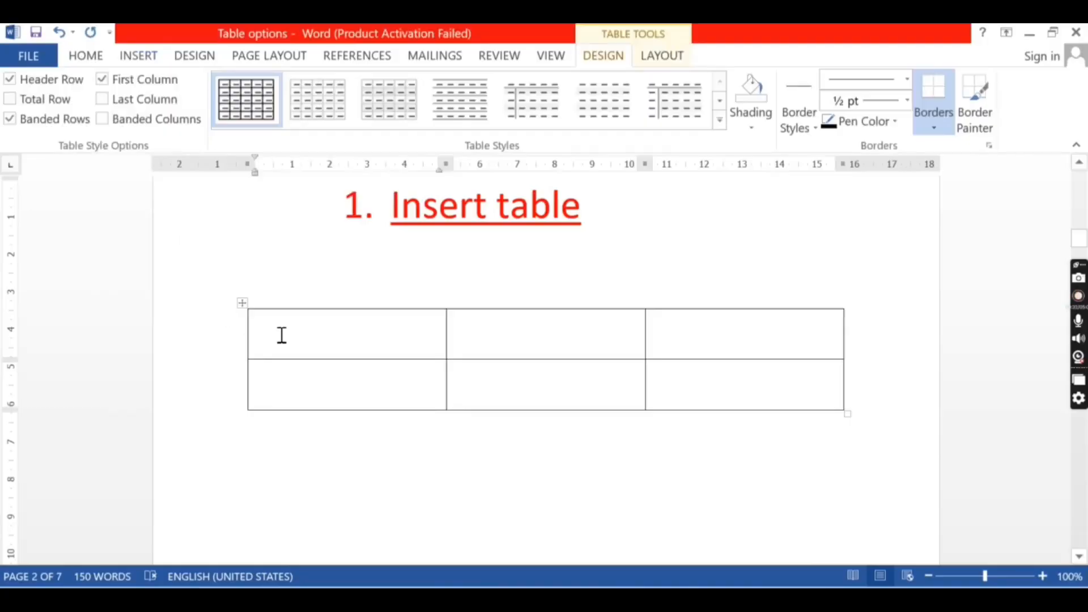
Fill the table's header row with Sno, Name and Marks.
text(sno)
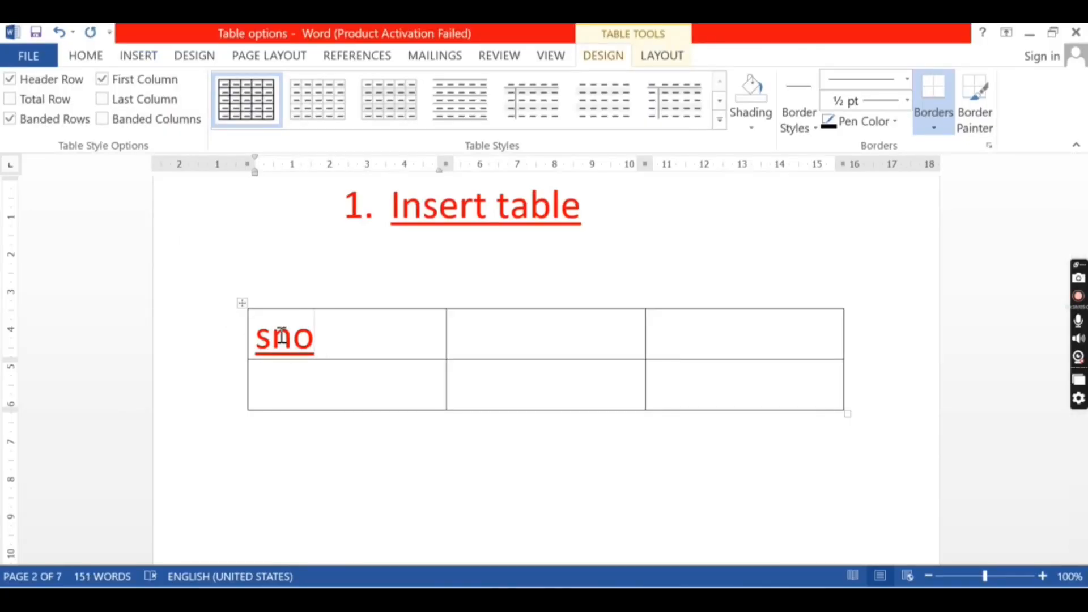
text( name)
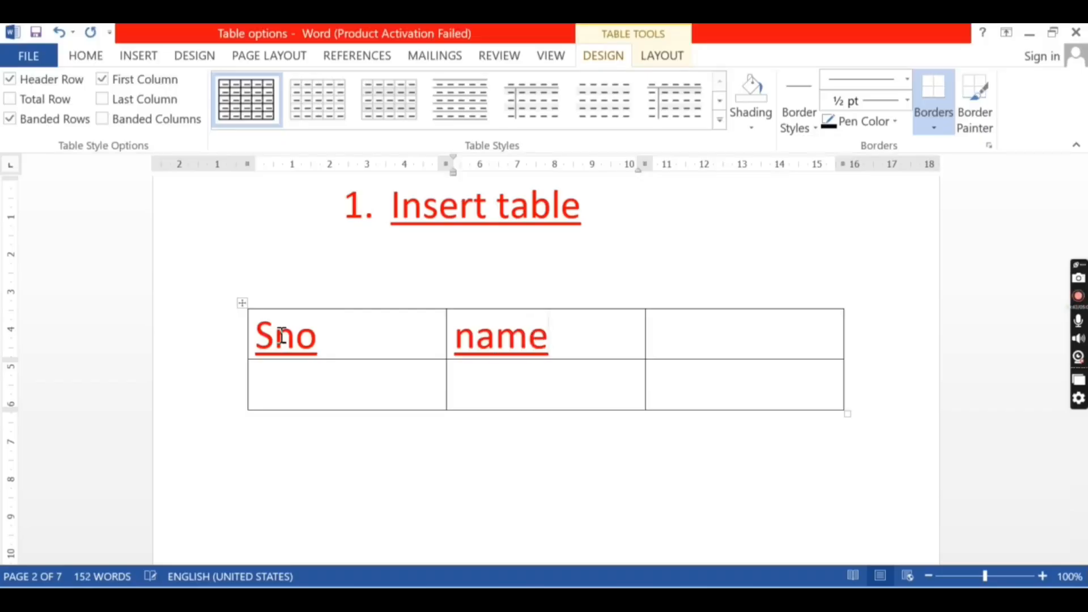
key(Tab)
text(marks)
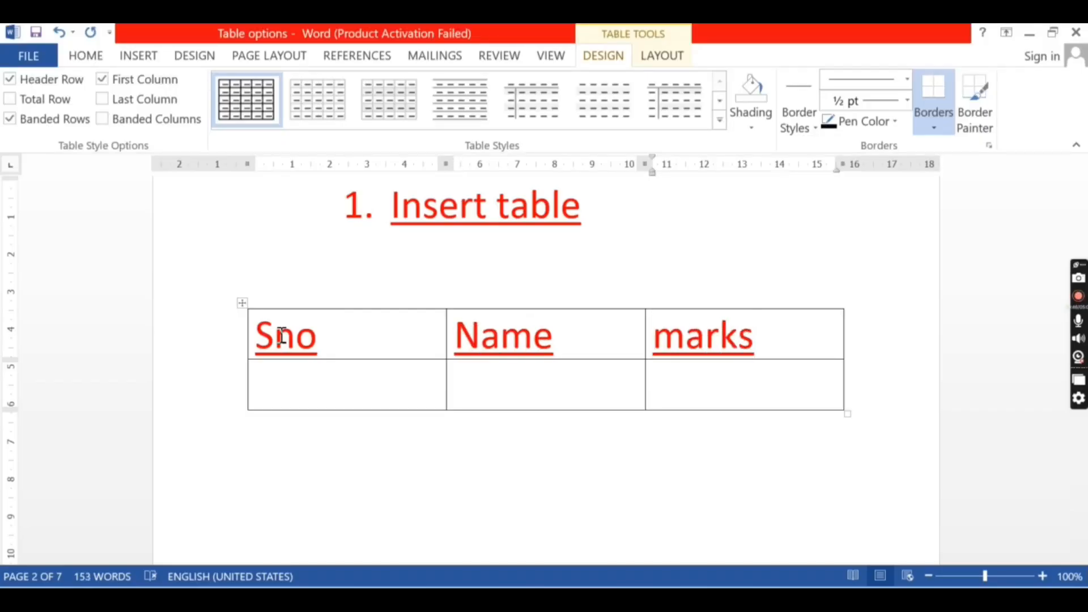
key(Tab)
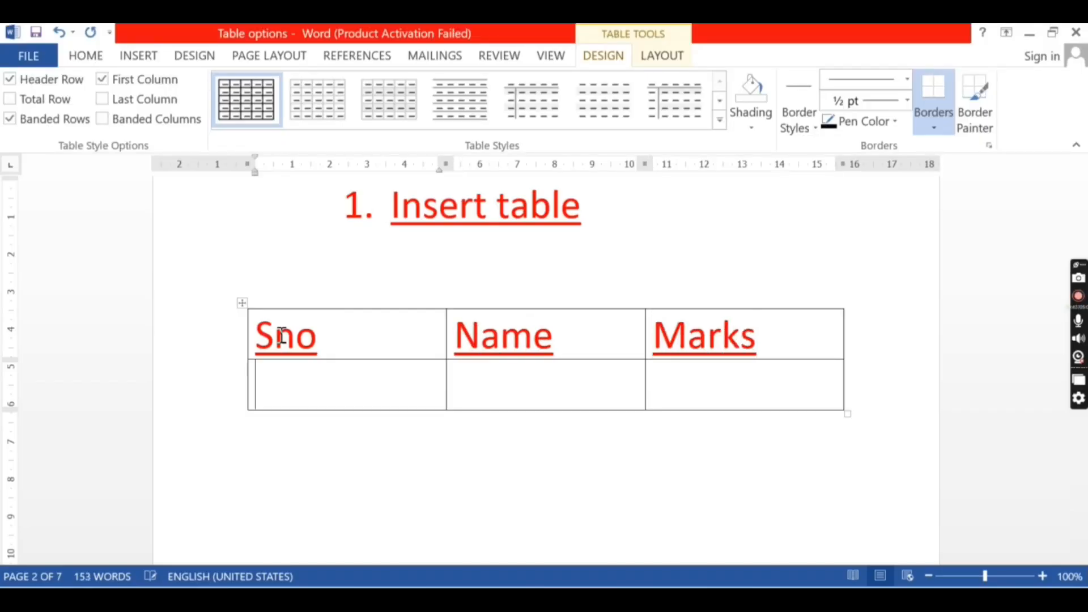
Fill the first data row with Sno 1, a student's first name and marks of 890.
text(1)
key(Tab)
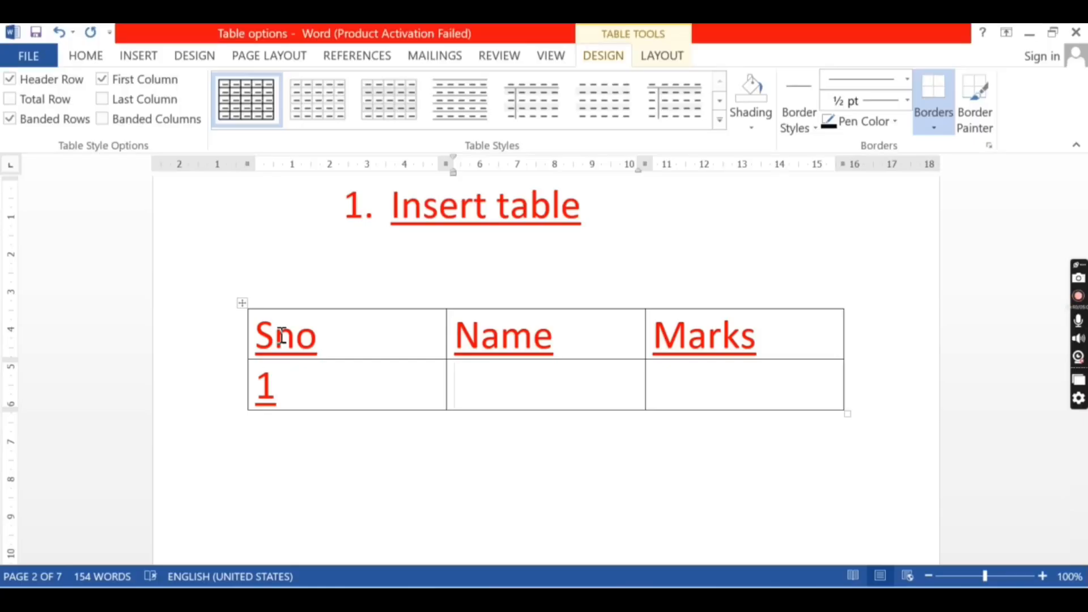
text(raju)
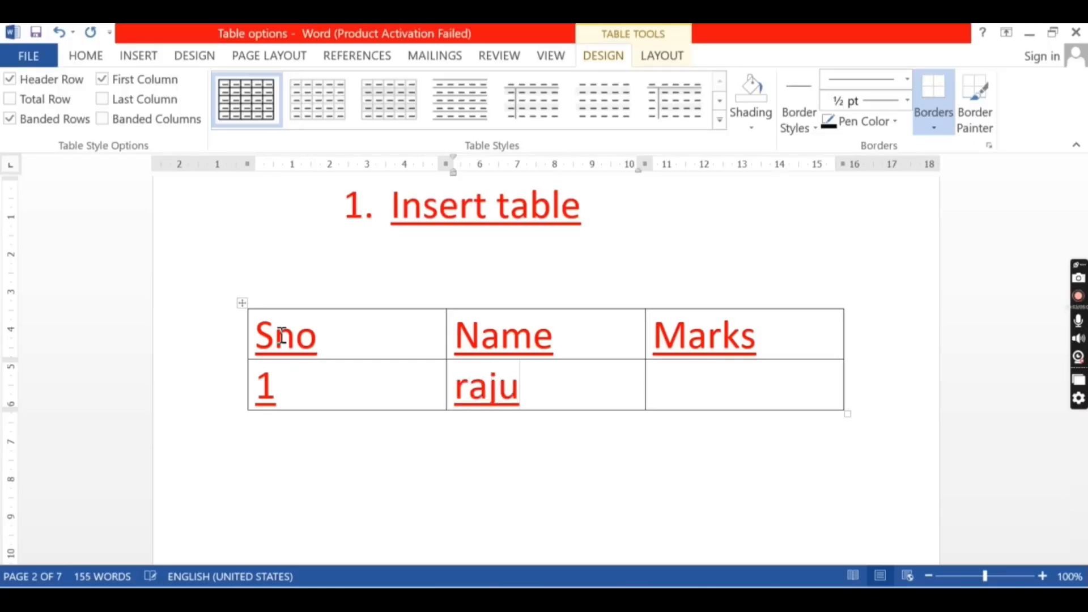
key(Tab)
text(890)
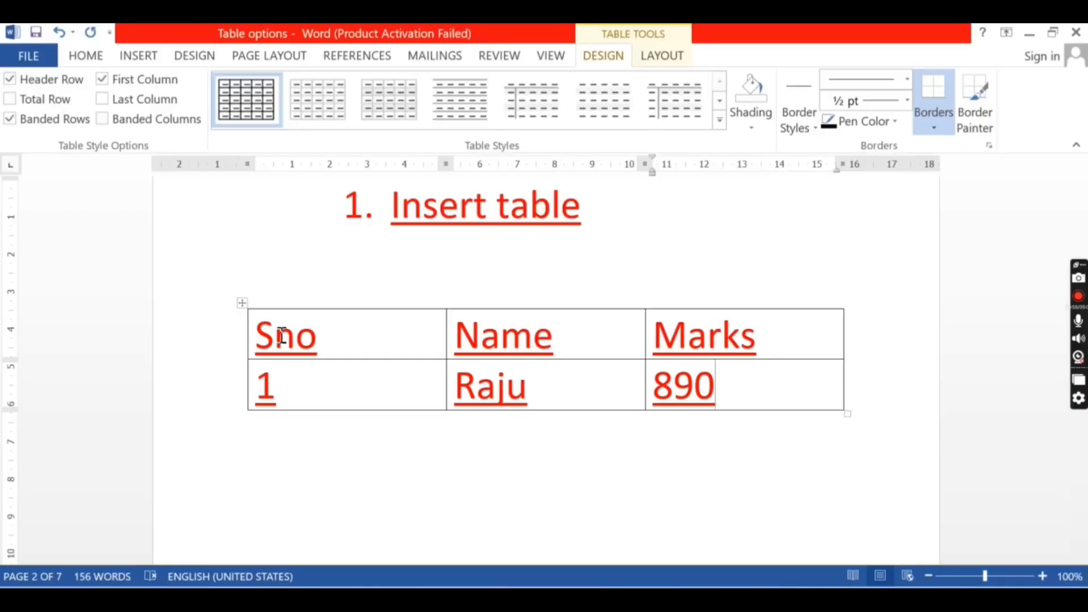
Add a new row at the end of the table with Sno 2, a student's name and marks of 895.
key(Tab)
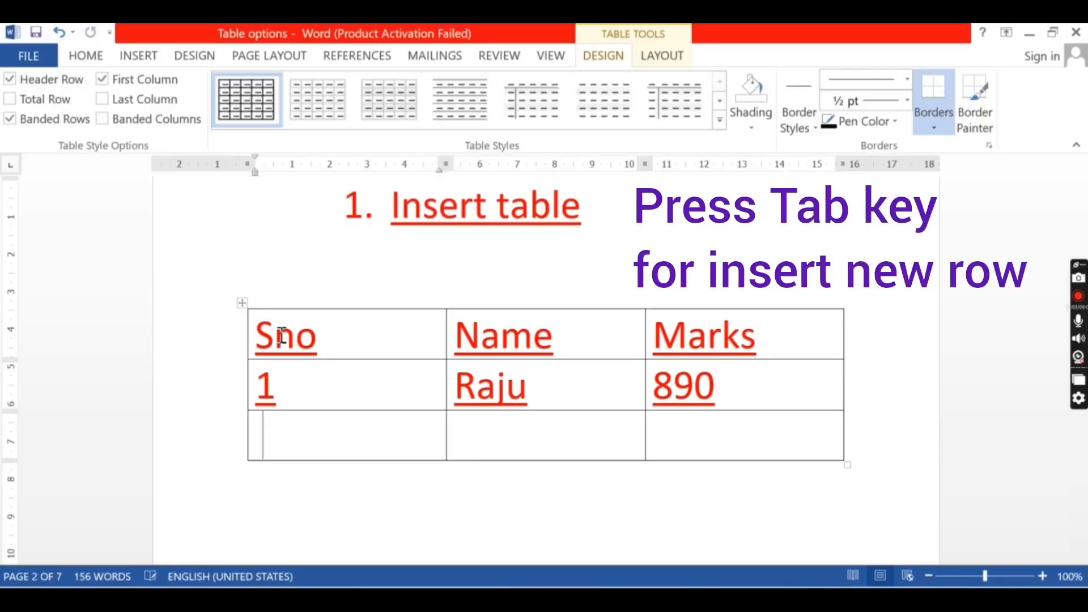
text(2)
key(Tab)
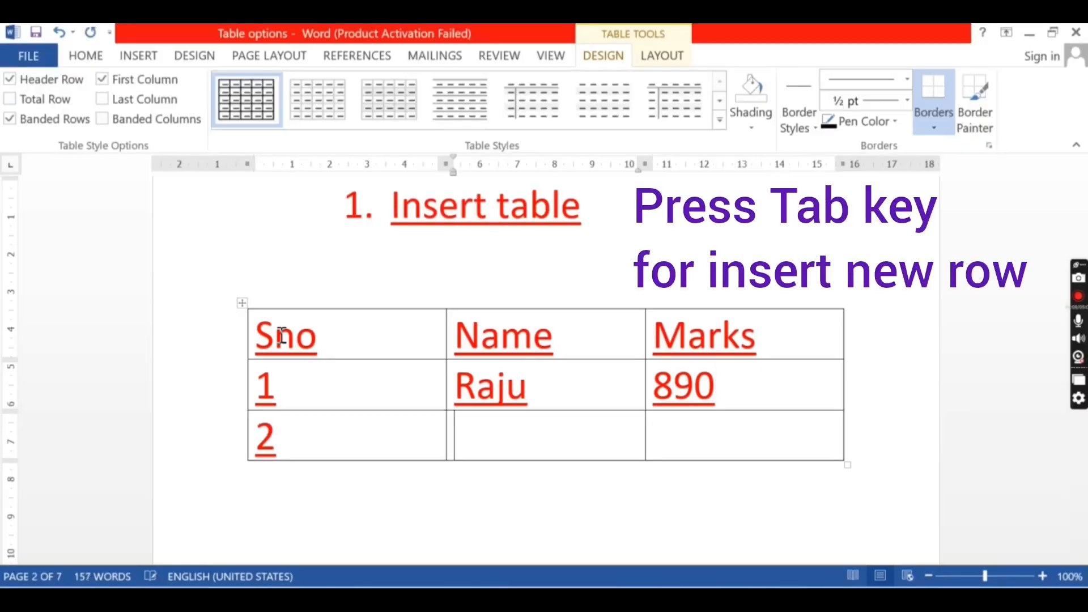
text(teja)
key(Tab)
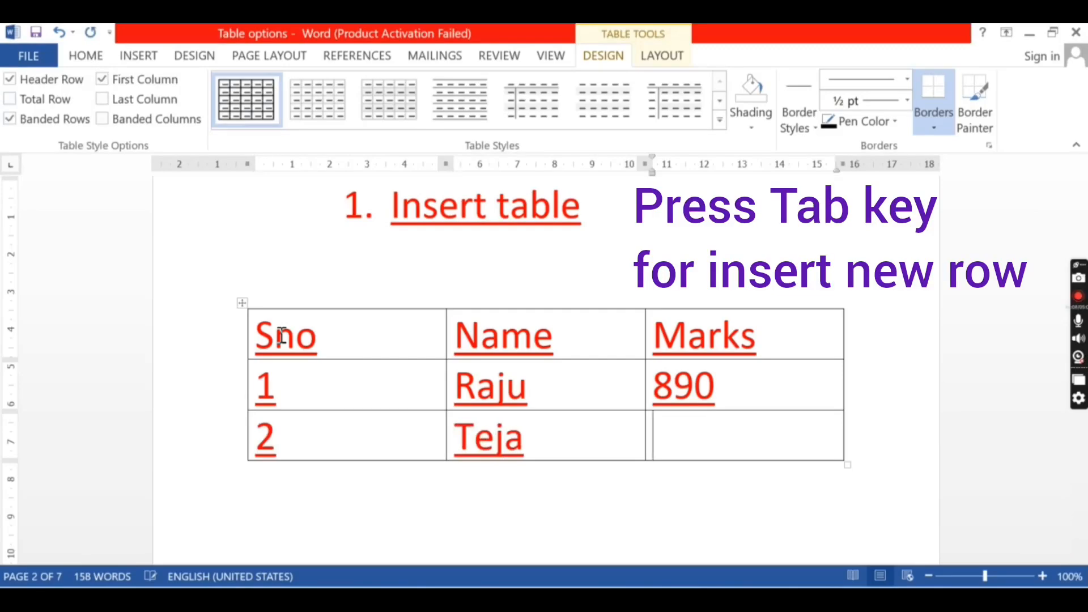
text(895)
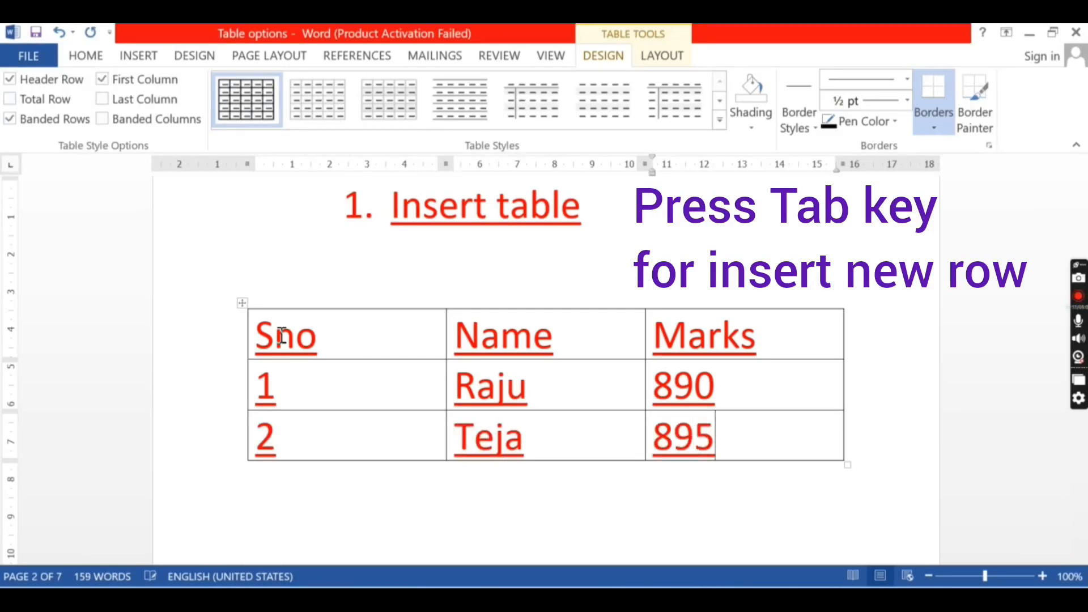
Add another row at the table's end with Sno 3, a student's name and marks of 900.
key(Tab)
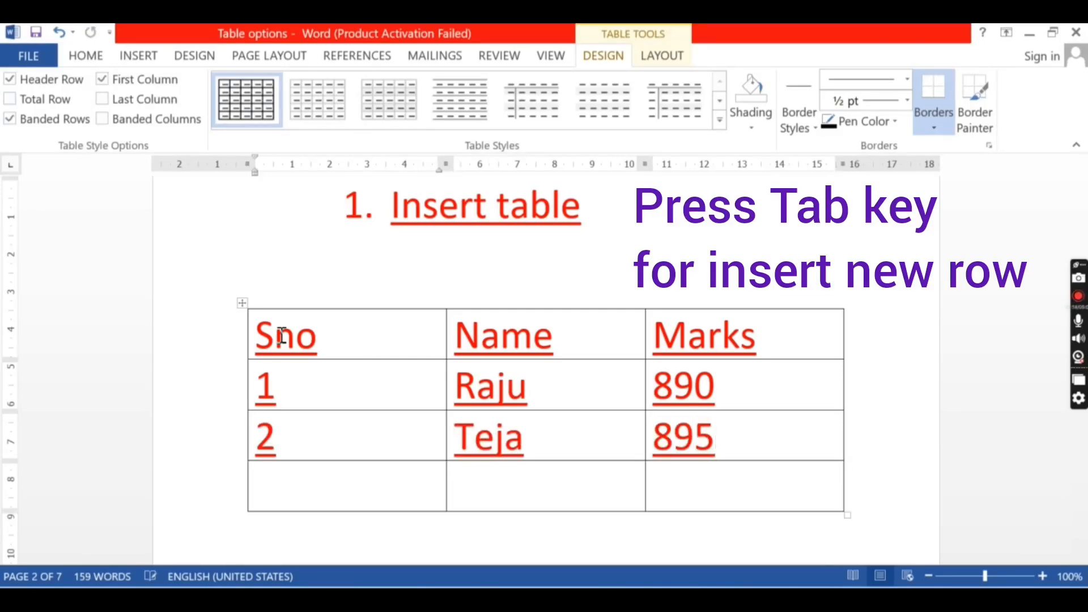
text(3)
key(Tab)
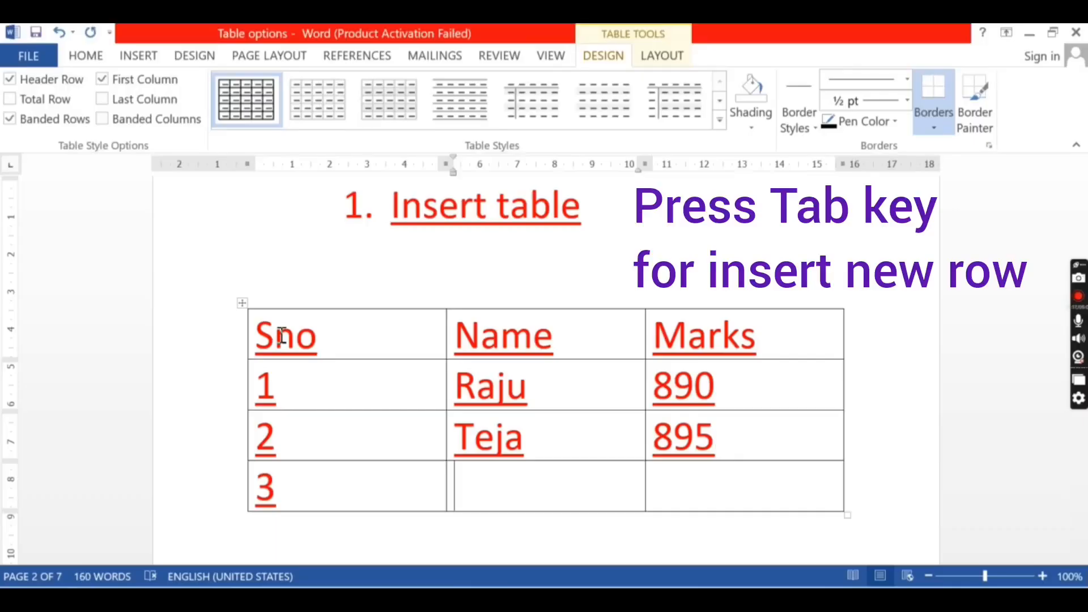
text(raghu)
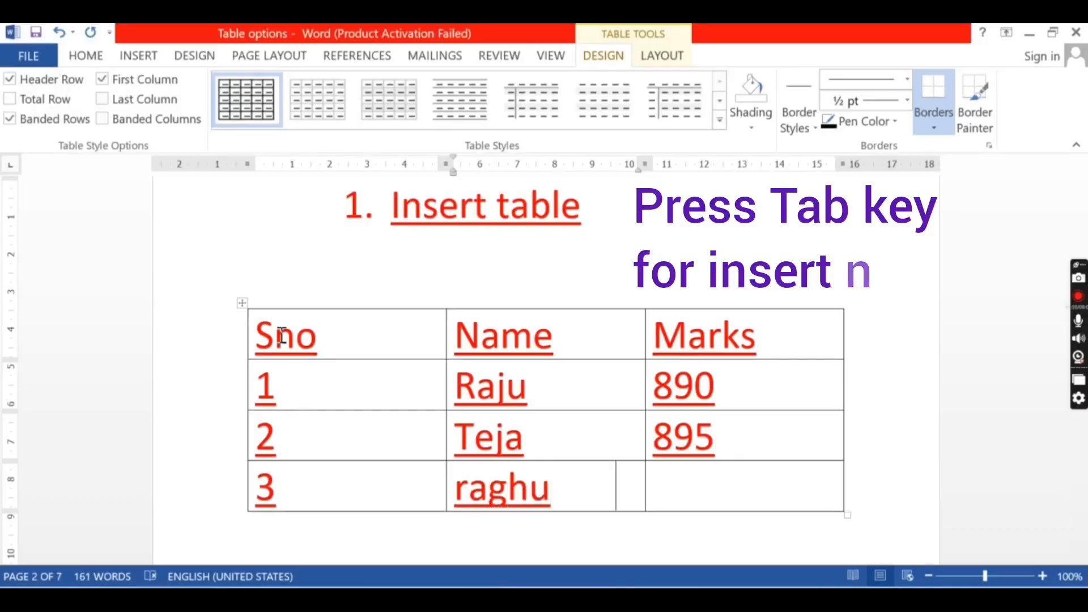
key(Tab)
text(900)
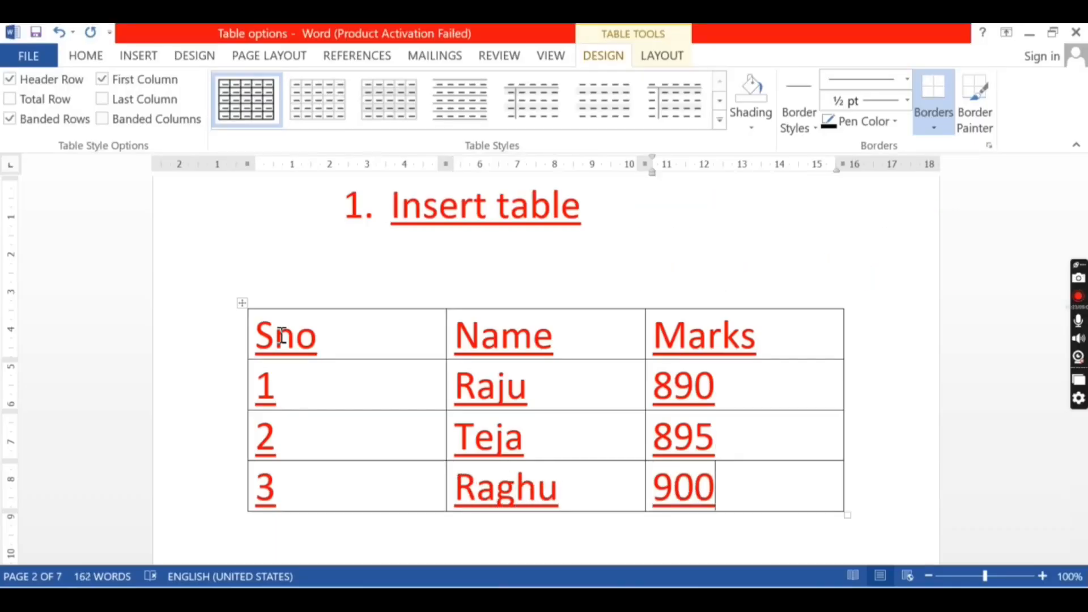
Insert a row above the Sno 2 row in the table under "Insert rows , columns".
scroll(308, 354, down, 10)
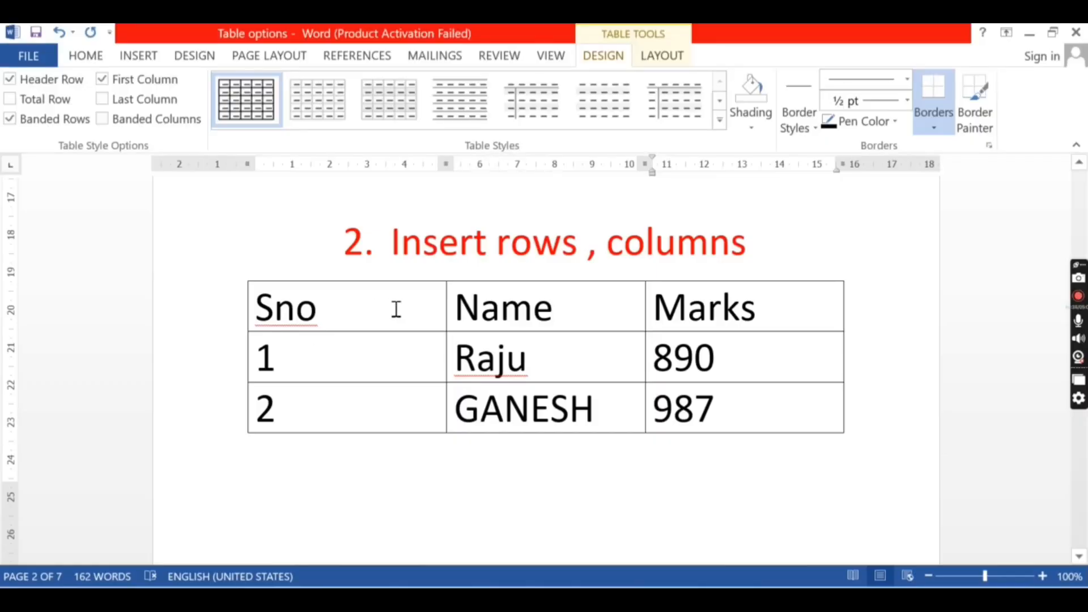
click(343, 413)
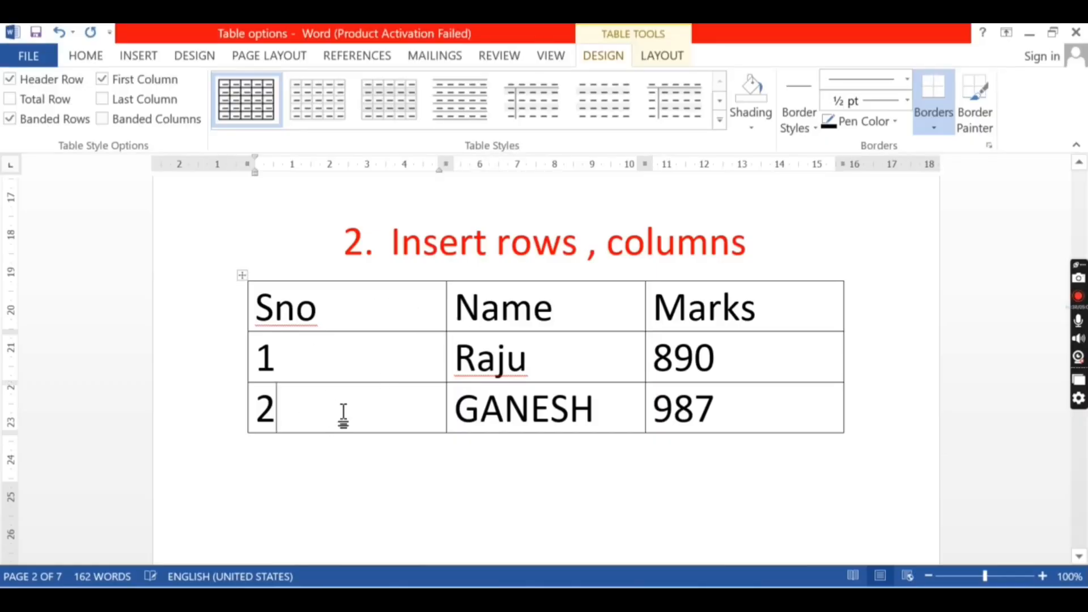
right_click(304, 409)
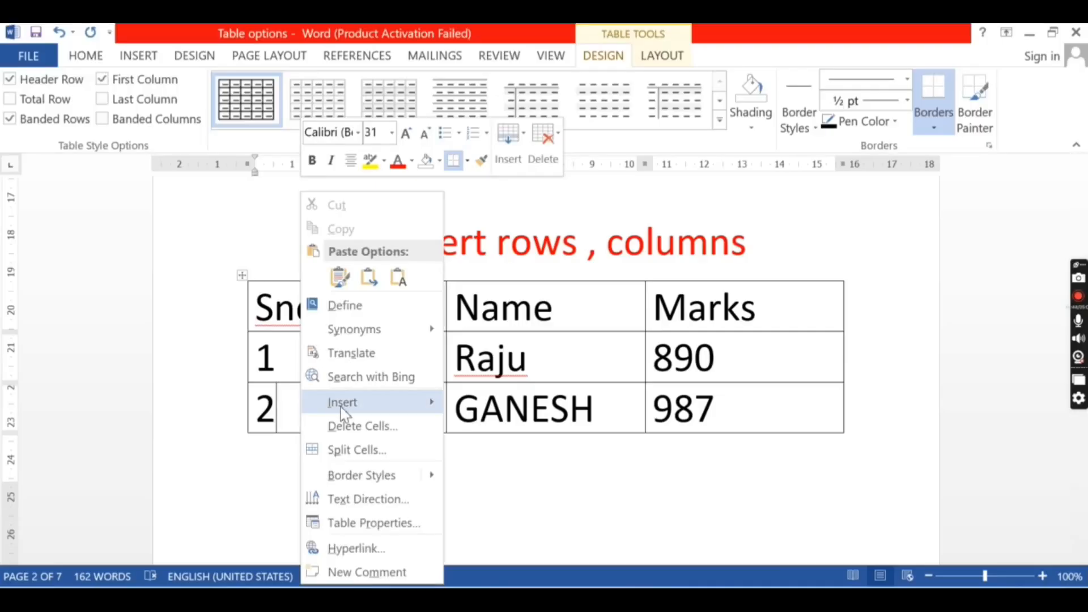
mouse_move(347, 412)
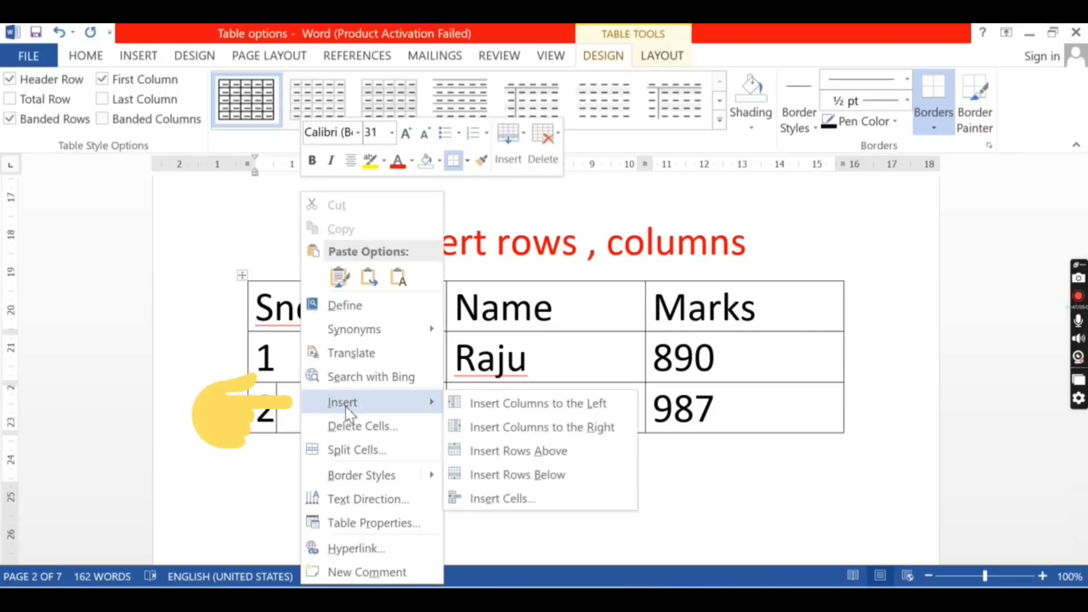
click(578, 452)
click(417, 428)
scroll(408, 412, down, 3)
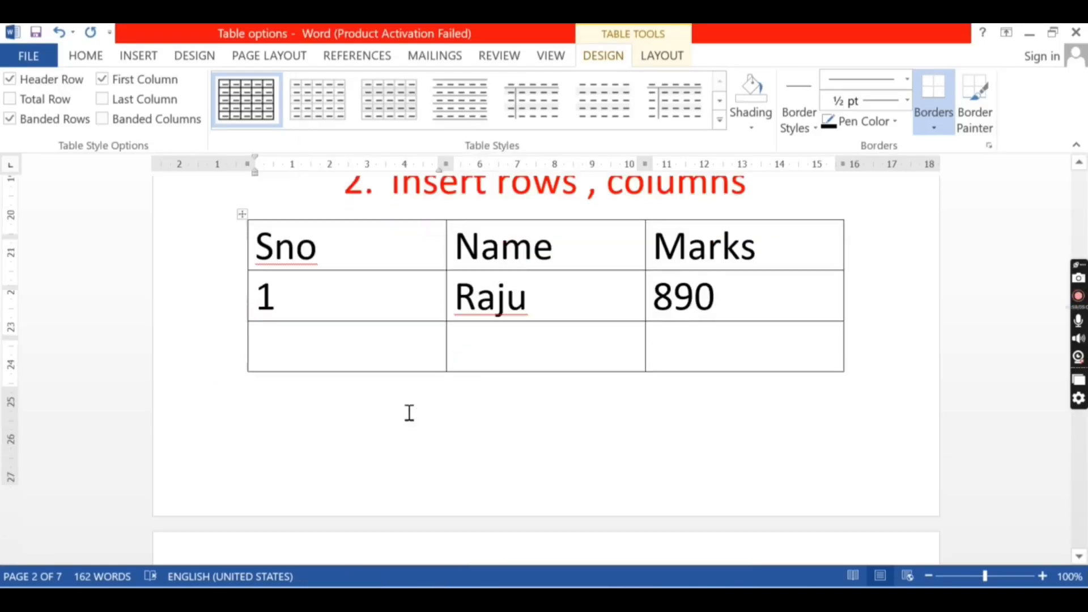
Fill the empty row below Sno 1 with Sno 2, a student's name and marks of 890.
scroll(408, 412, up, 5)
click(422, 301)
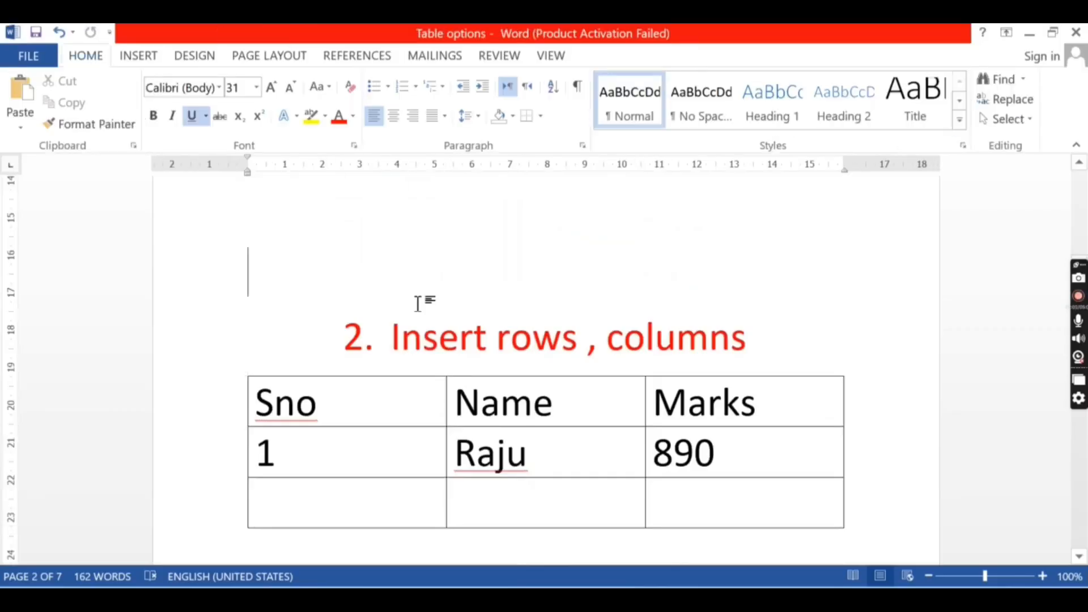
scroll(418, 304, up, 5)
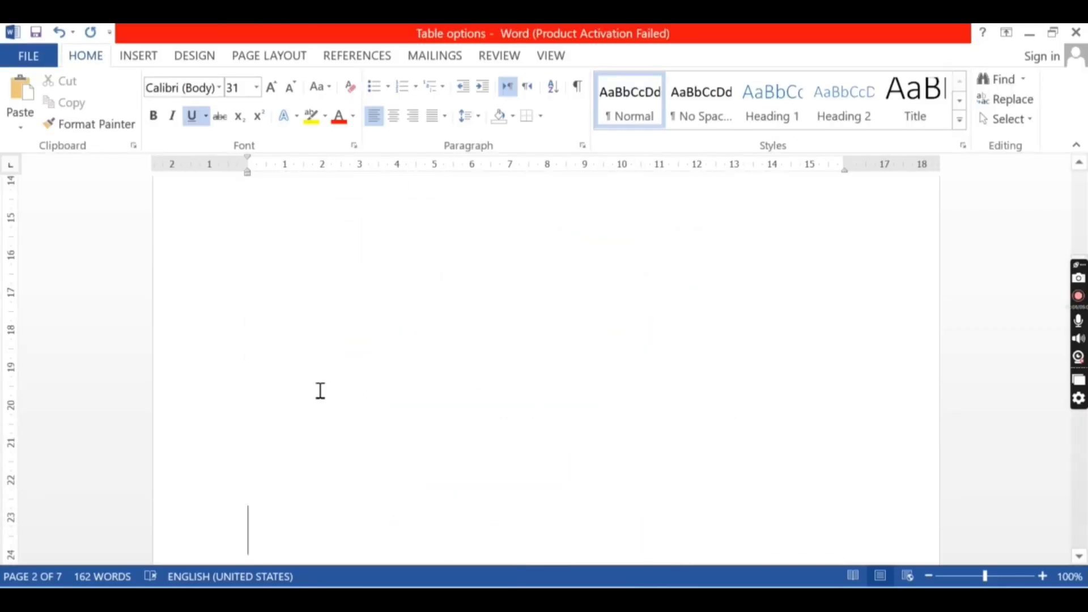
scroll(318, 389, down, 5)
click(335, 367)
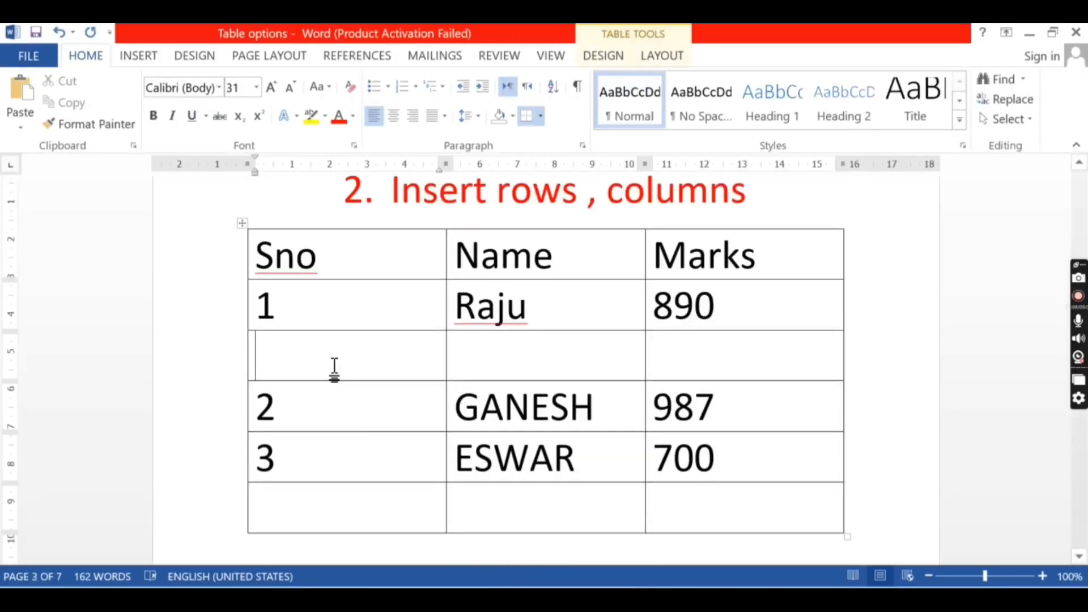
text(2)
key(Tab)
text(teja)
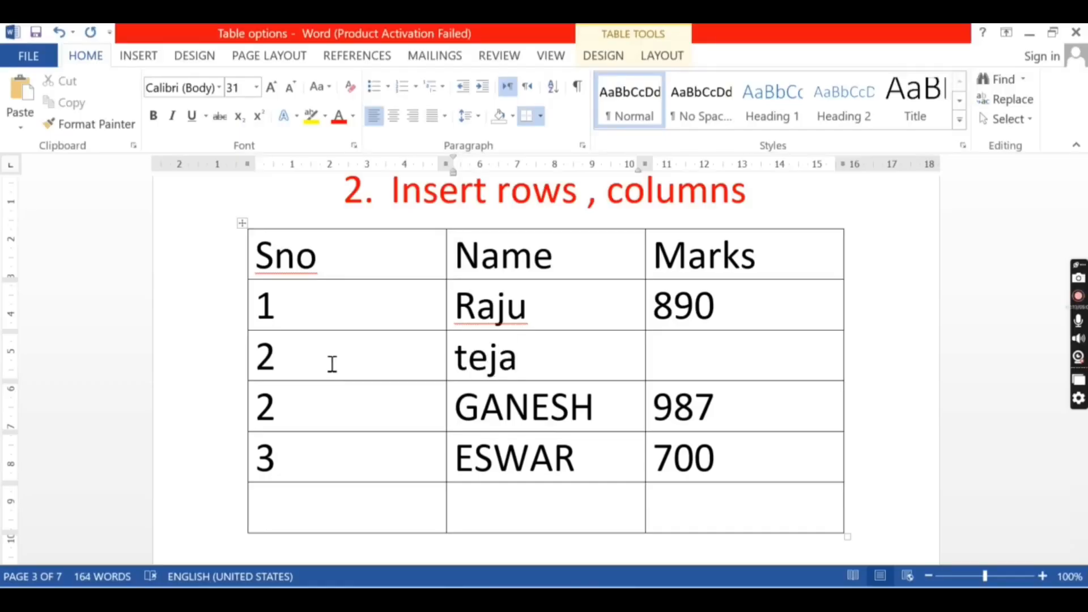
key(Tab)
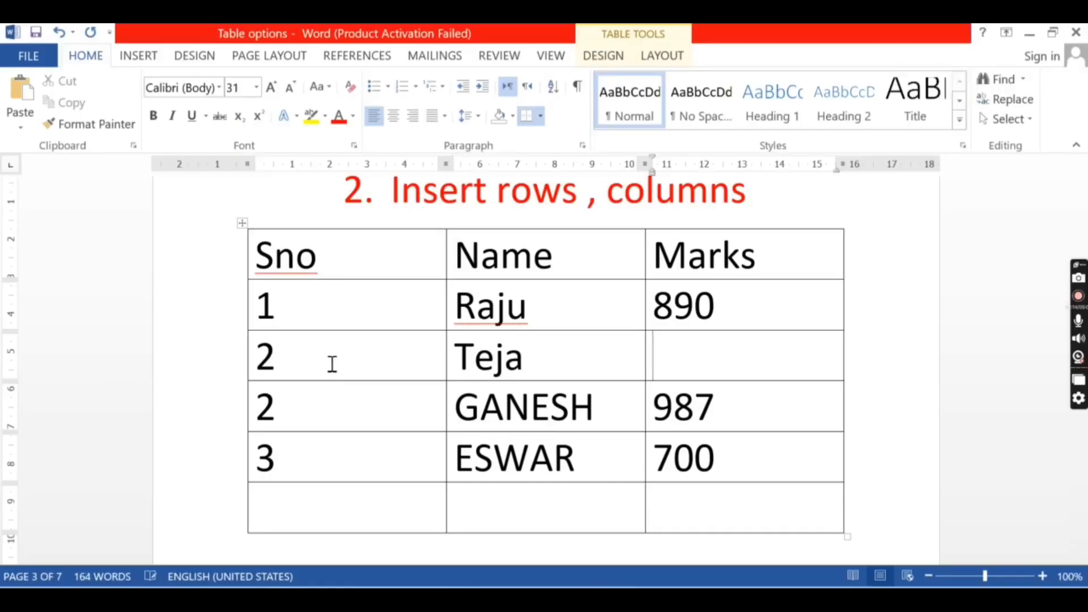
text(890)
Renumber the two filled rows below the new entry as 3 and 4 in the Sno column.
click(325, 420)
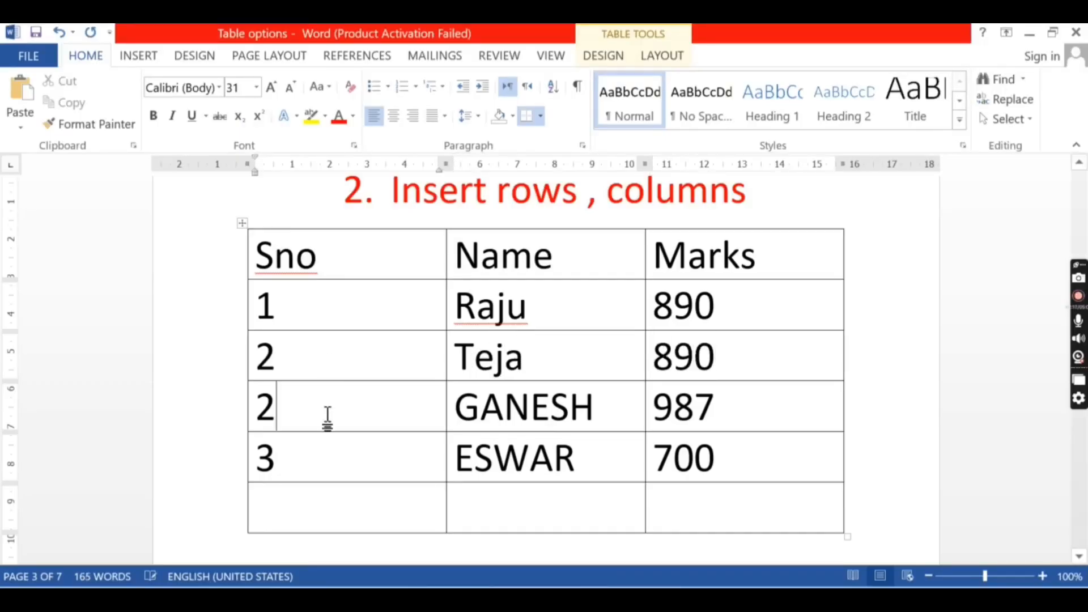
key(BackSpace)
text(3)
click(305, 459)
key(BackSpace)
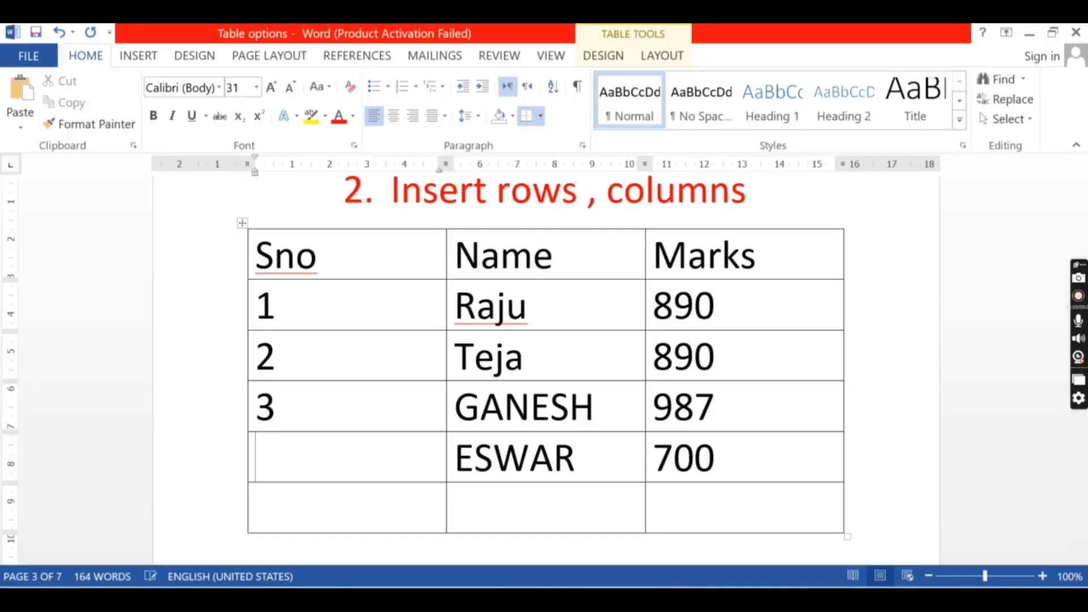
text(4)
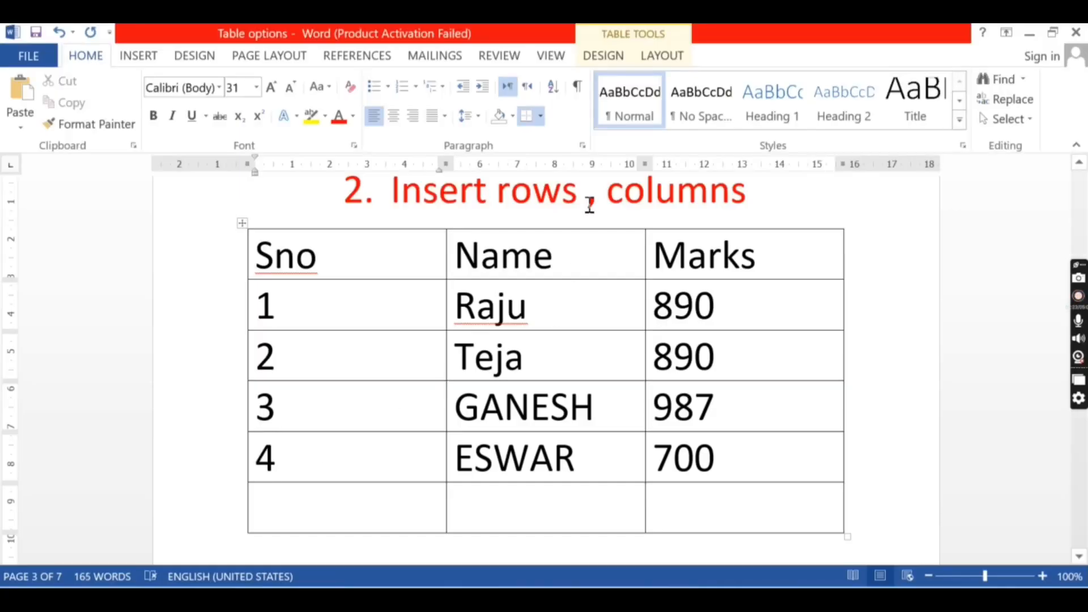
Insert an empty column to the right of the Name column.
click(572, 265)
right_click(573, 264)
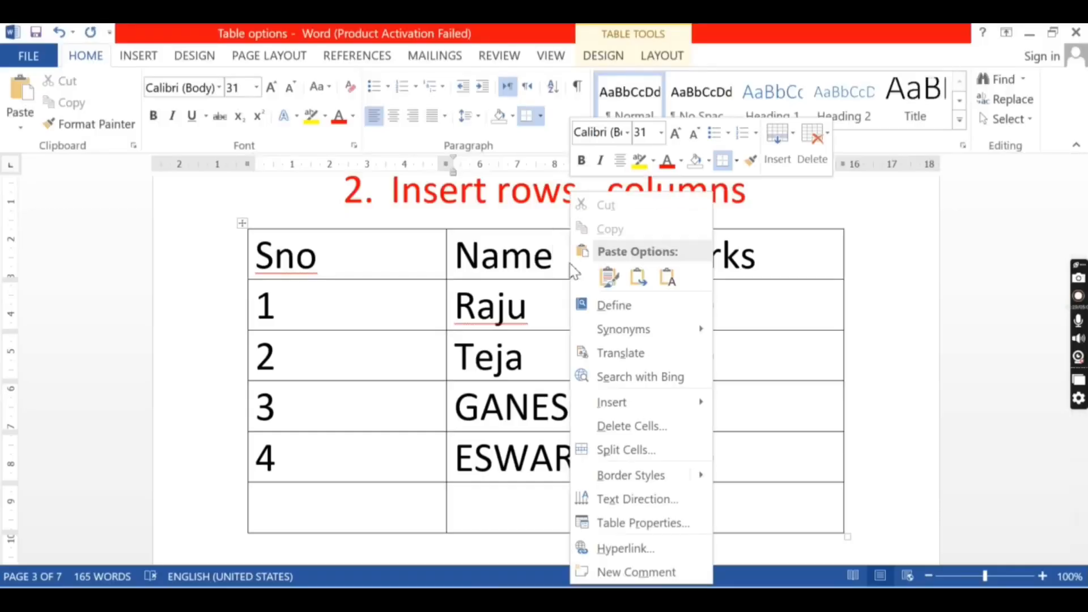
mouse_move(621, 403)
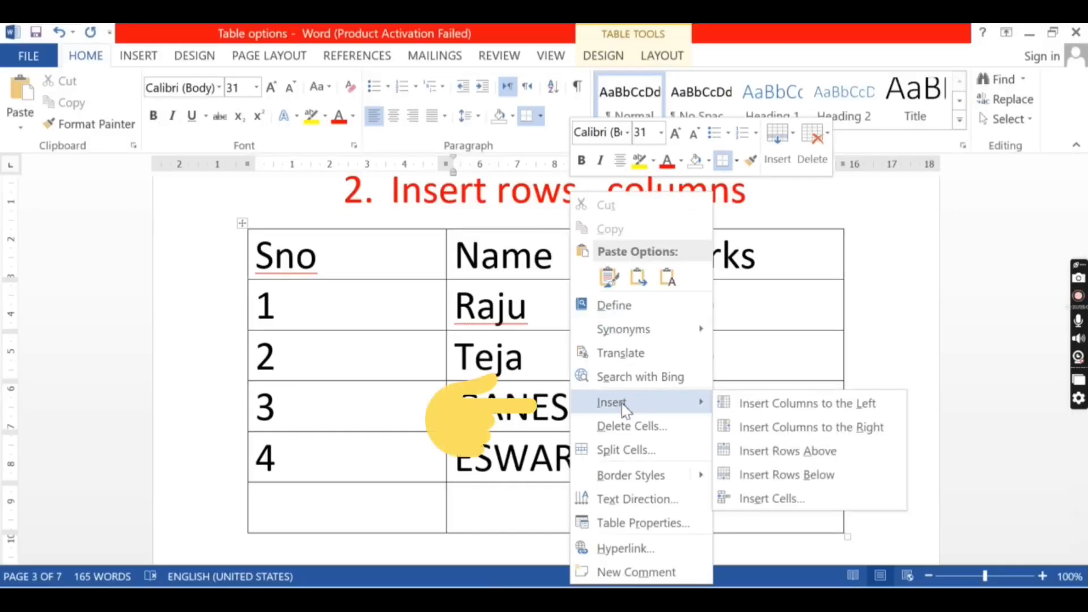
click(799, 430)
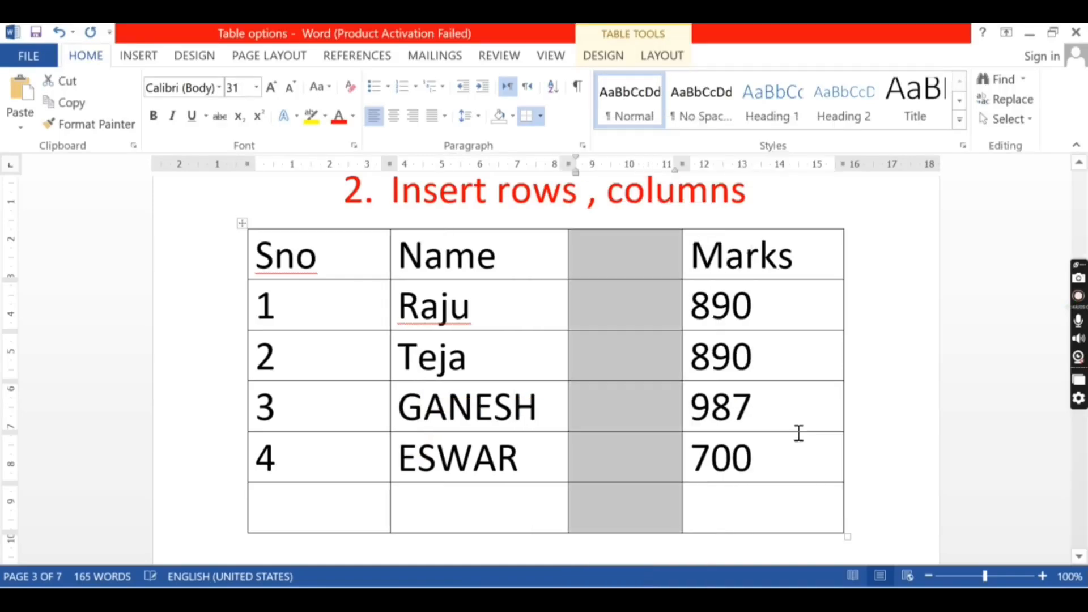
Head the empty column between Name and Marks "course" and enter "bcom" as the course for Sno 1.
click(622, 256)
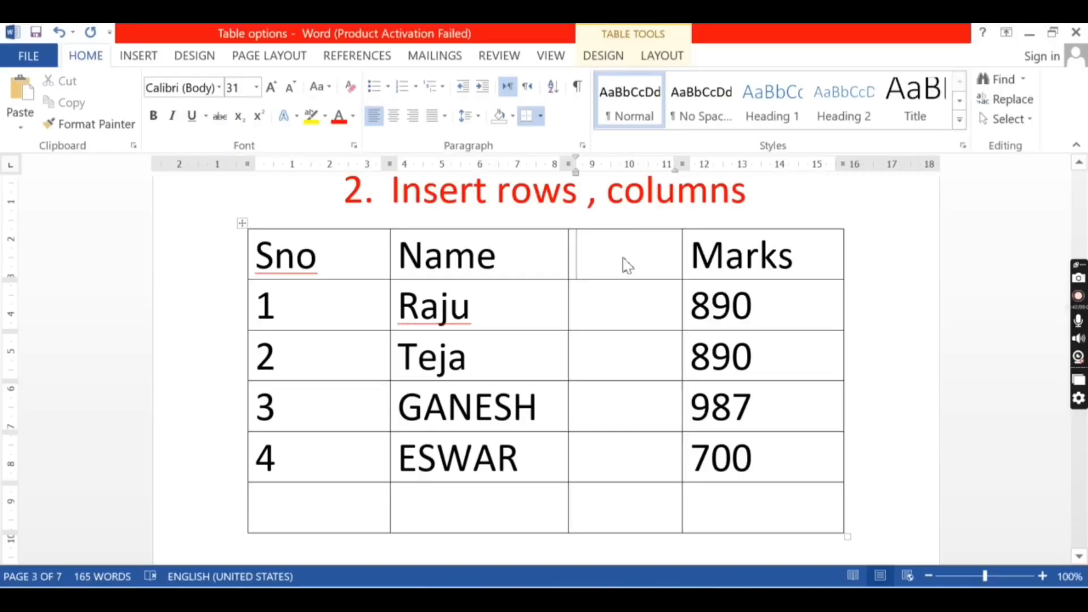
text(course)
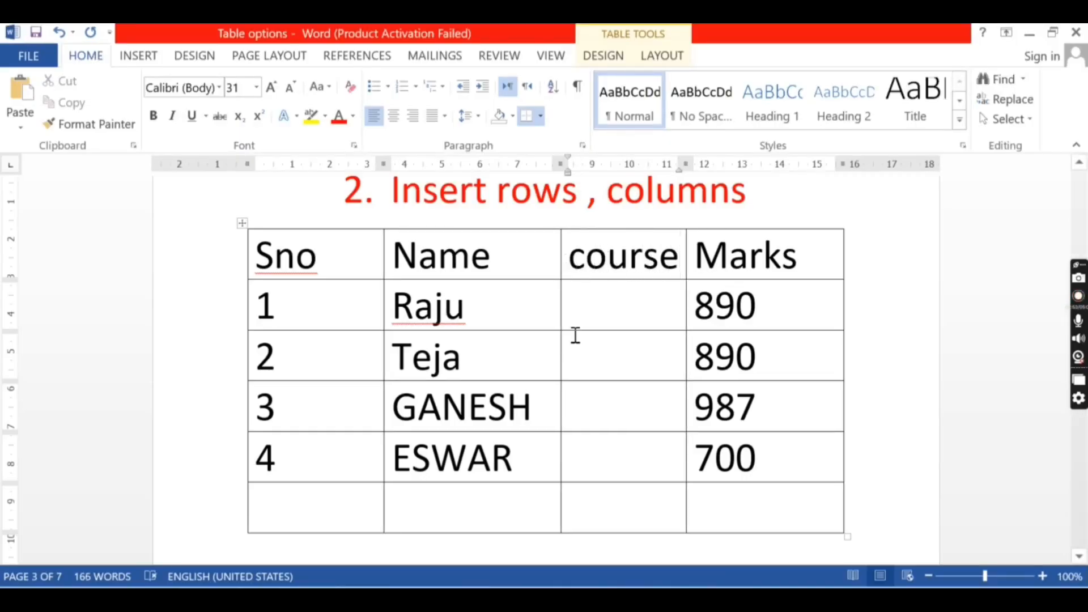
click(609, 316)
text(bcom)
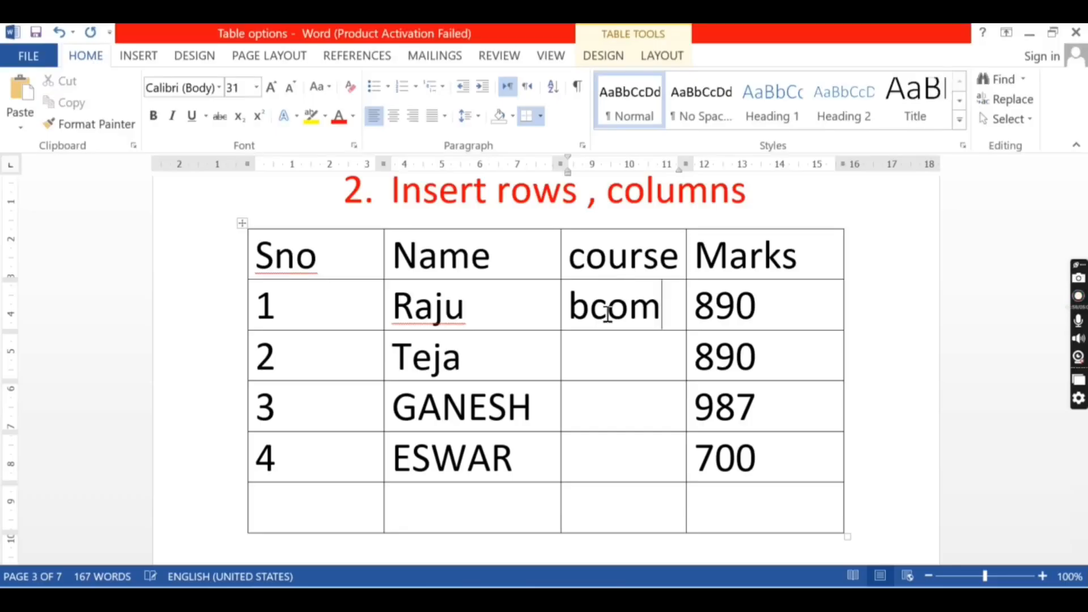
Delete the entire Sno 2 row from the table under "Delete rows , columns".
scroll(608, 426, down, 8)
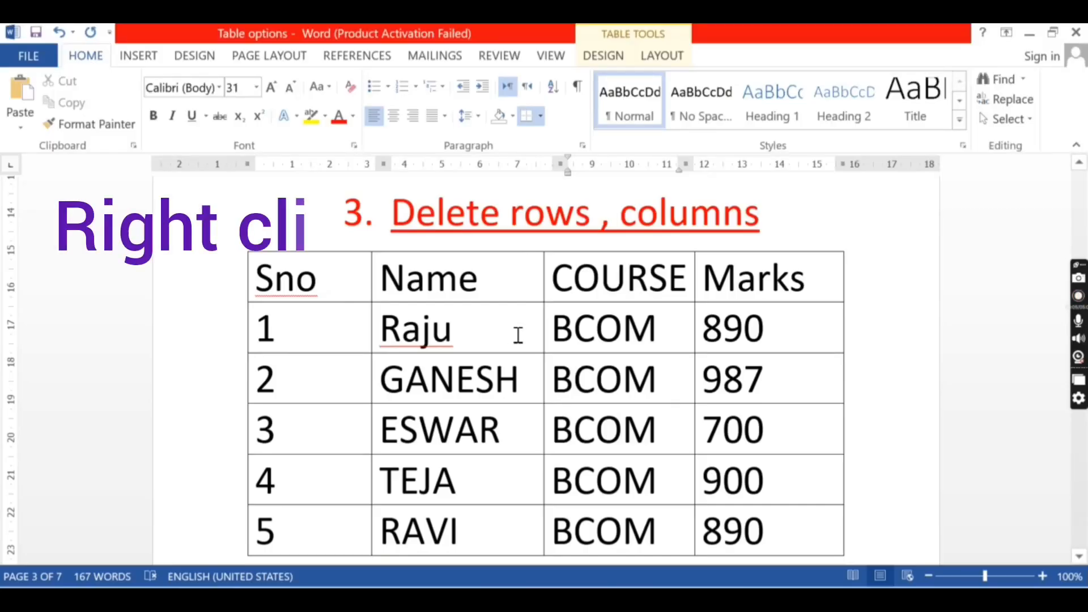
right_click(533, 385)
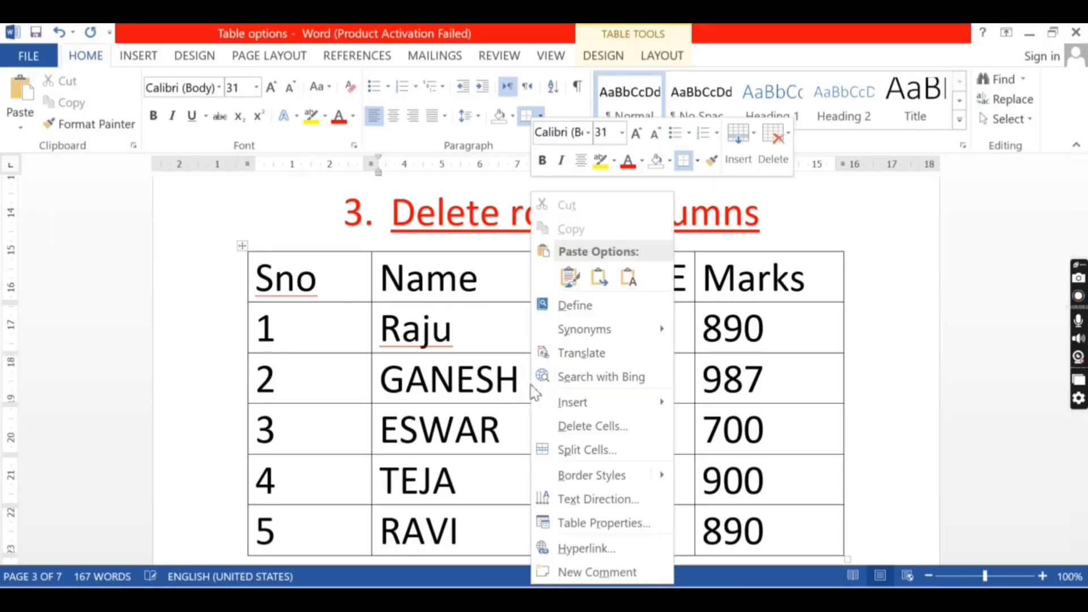
click(578, 429)
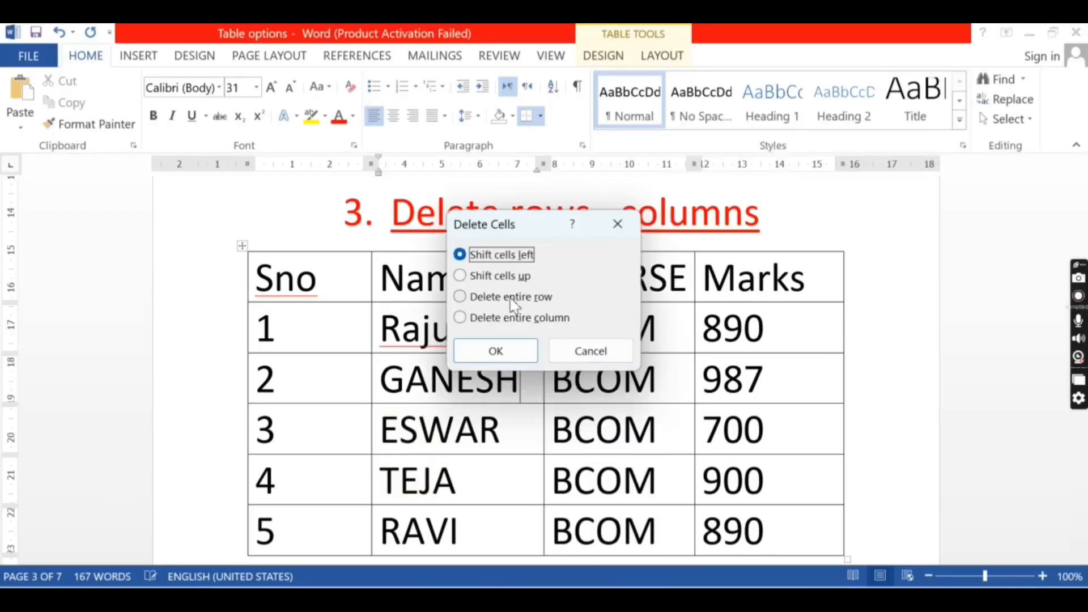
click(511, 297)
click(518, 349)
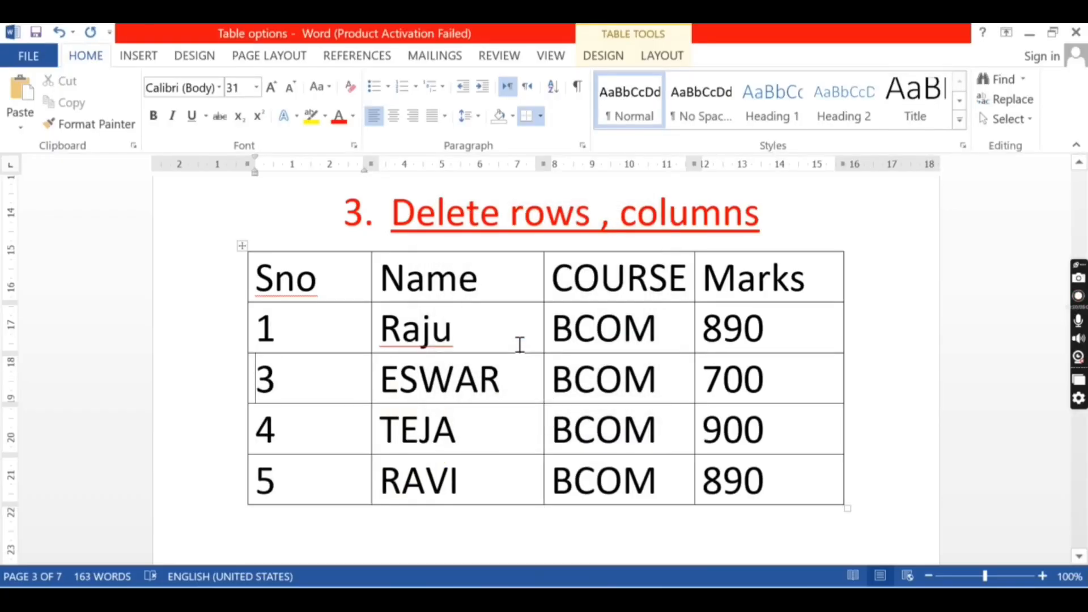
Delete the entire COURSE column from the table under "Delete rows , columns".
click(603, 286)
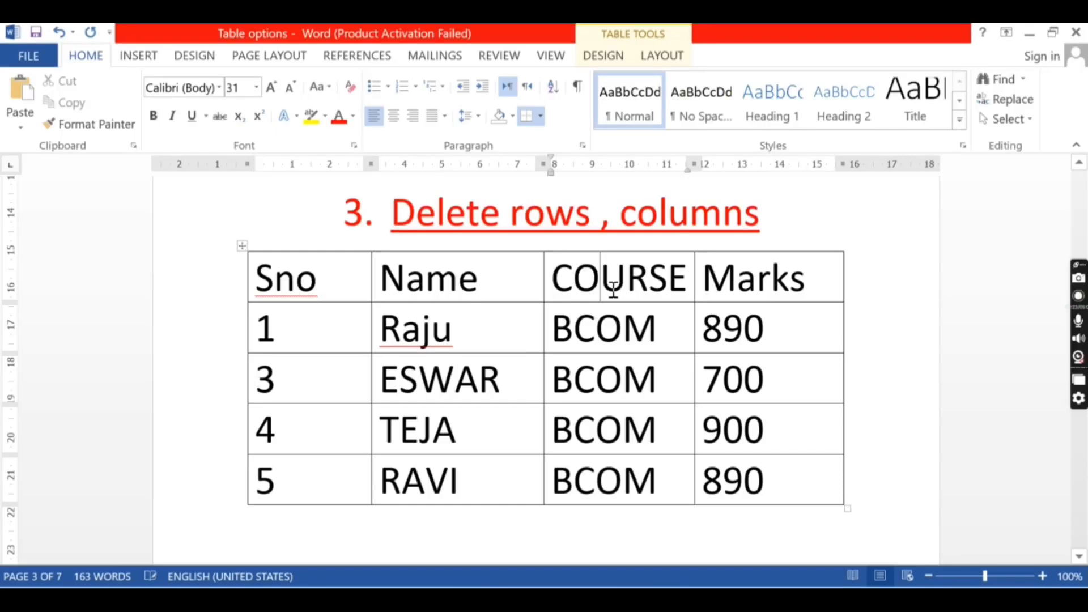
right_click(605, 286)
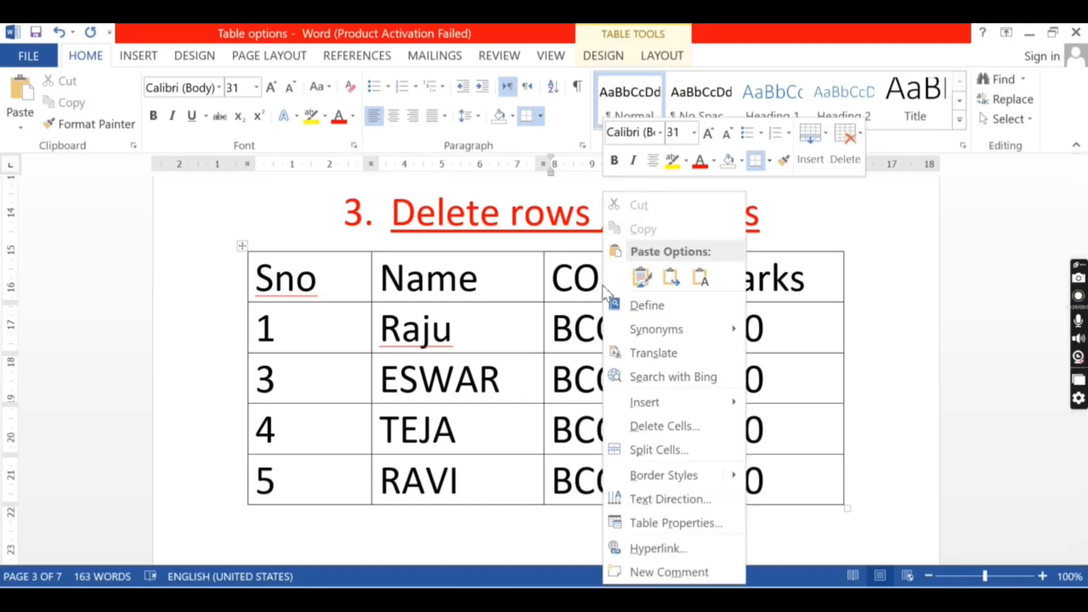
click(655, 429)
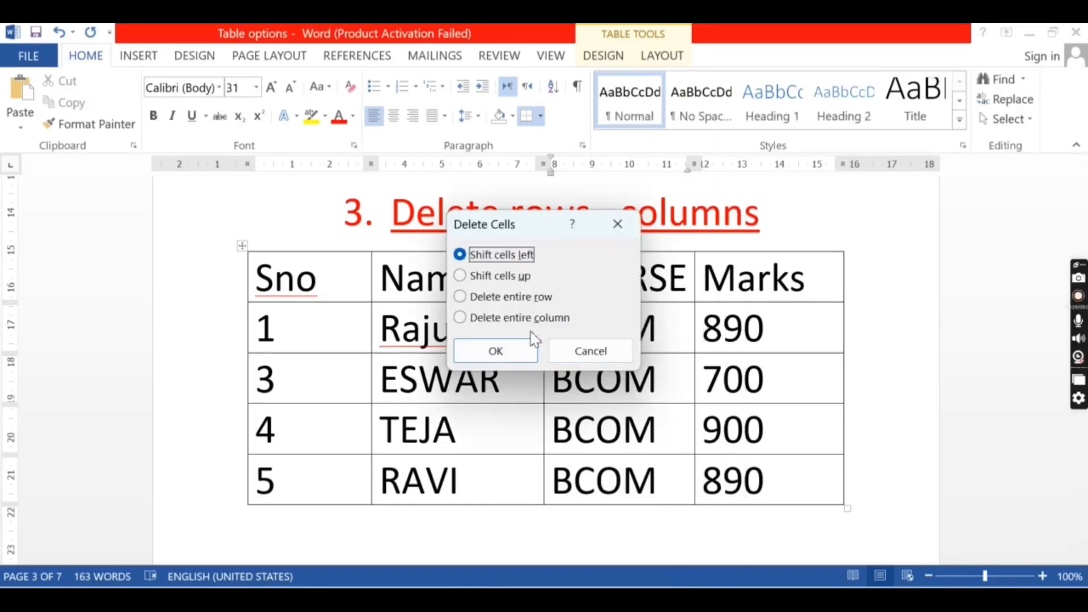
click(524, 317)
click(519, 348)
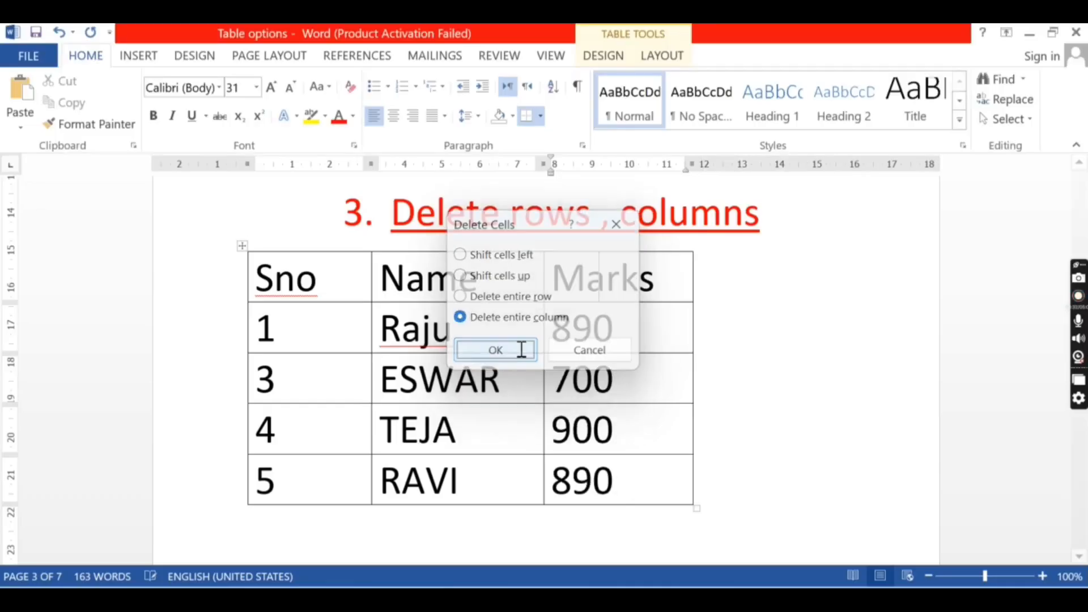
Narrow the Sno column and make the Sno 1 row taller in the table under "Re size table ,rows , columns".
scroll(520, 503, down, 10)
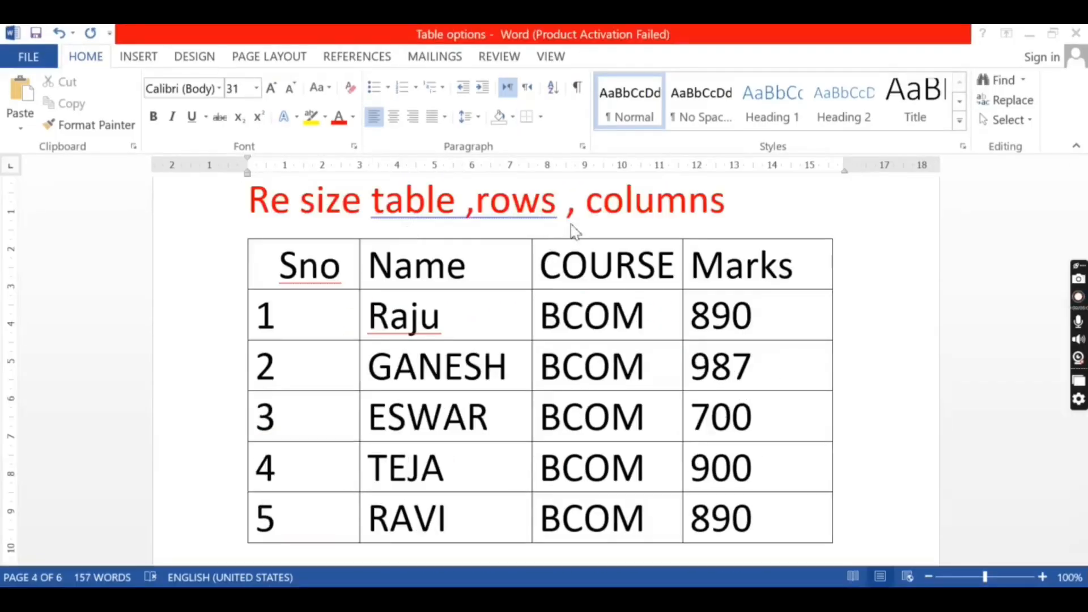
click(343, 266)
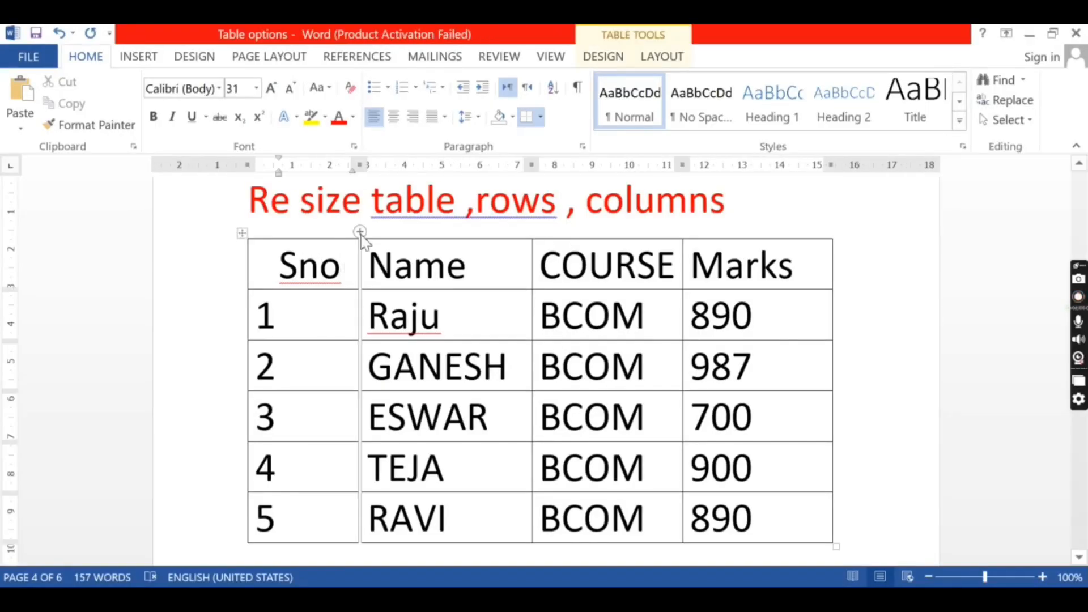
drag(360, 164, 315, 165)
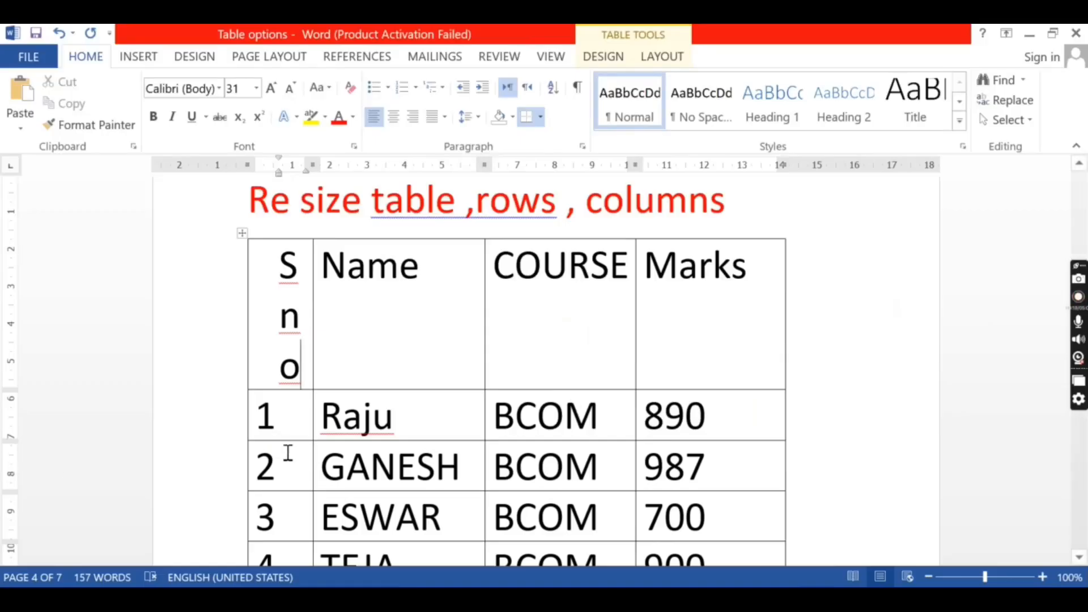
drag(298, 441, 303, 480)
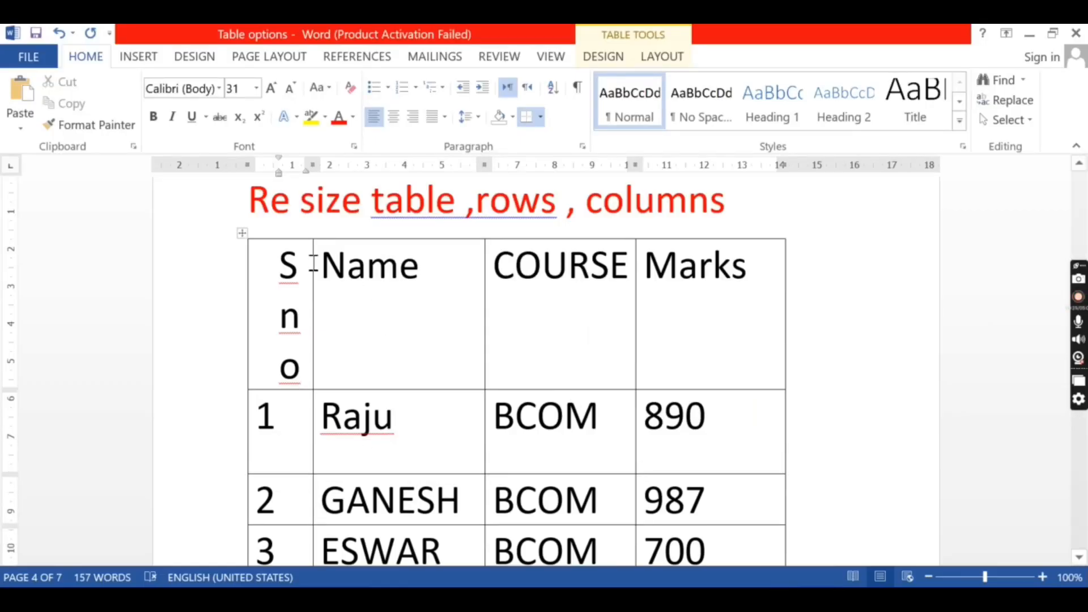
Set the line spacing of rows Sno 1 to 5 in the resized table to 2.0.
scroll(323, 328, down, 3)
drag(314, 272, 704, 496)
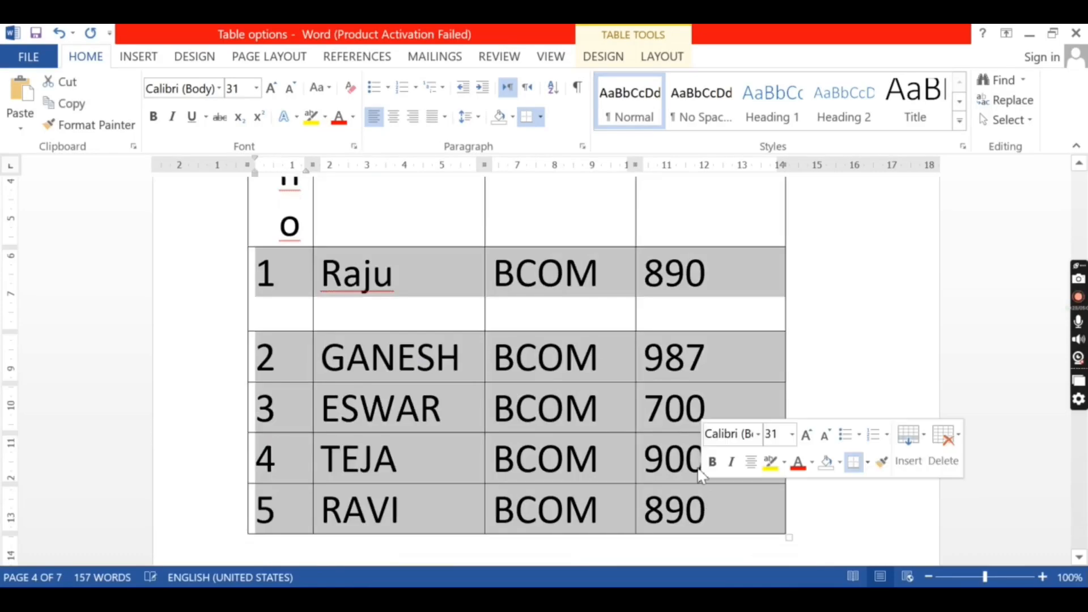
click(479, 118)
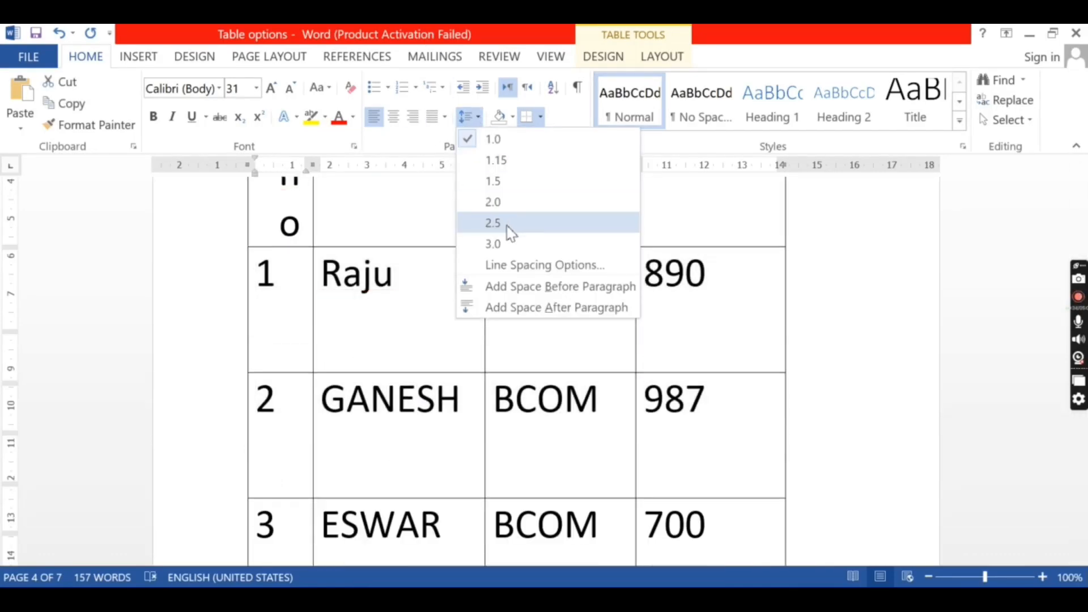
click(508, 203)
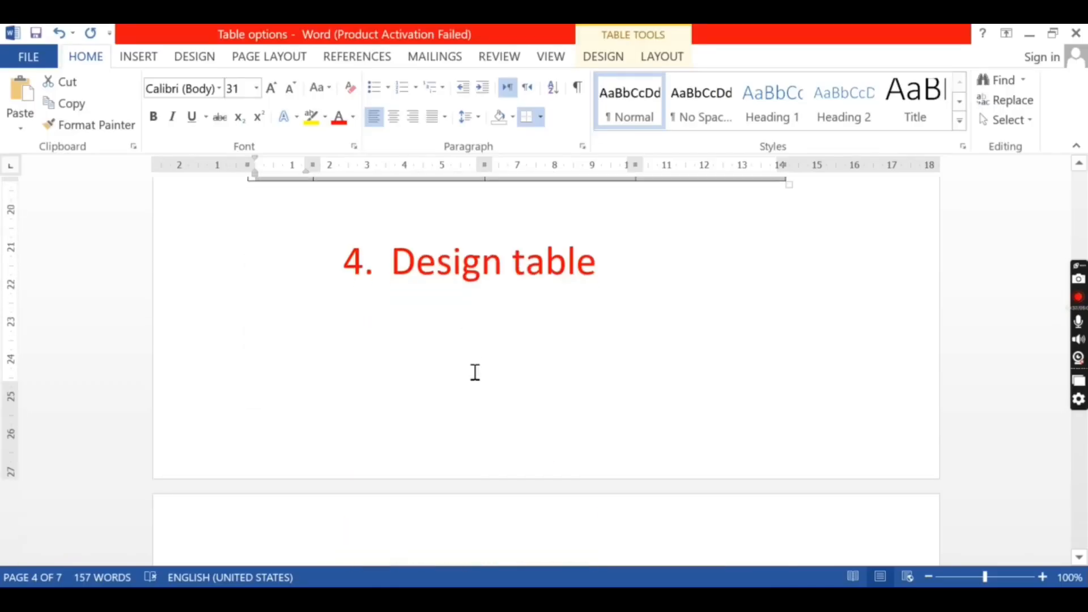
Apply the blue grid table style with a dark header row and dark first column to the whole table under "Design table".
scroll(472, 362, down, 2)
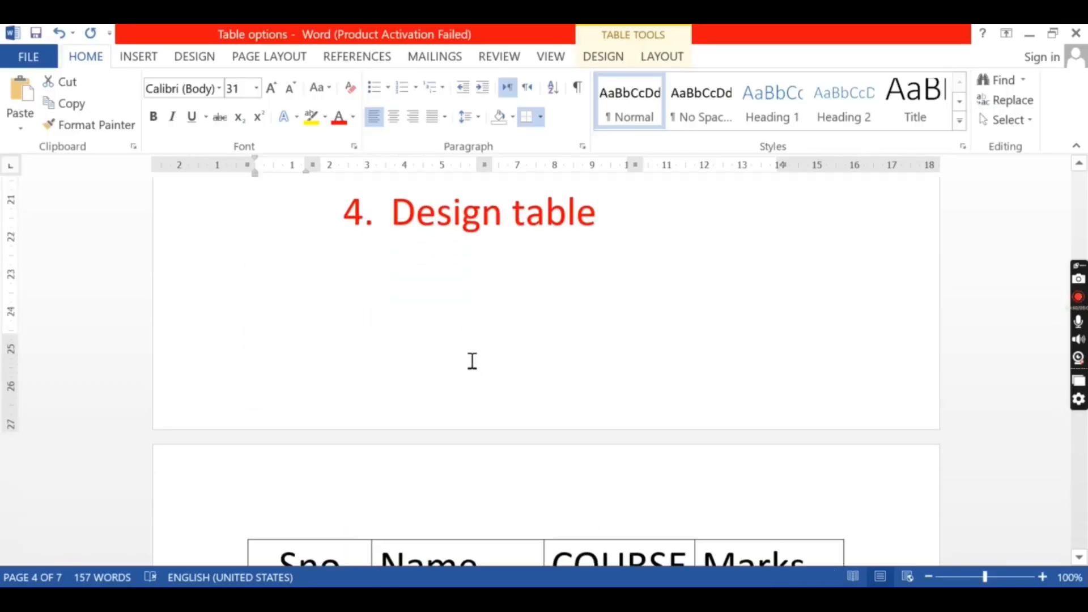
scroll(472, 361, down, 3)
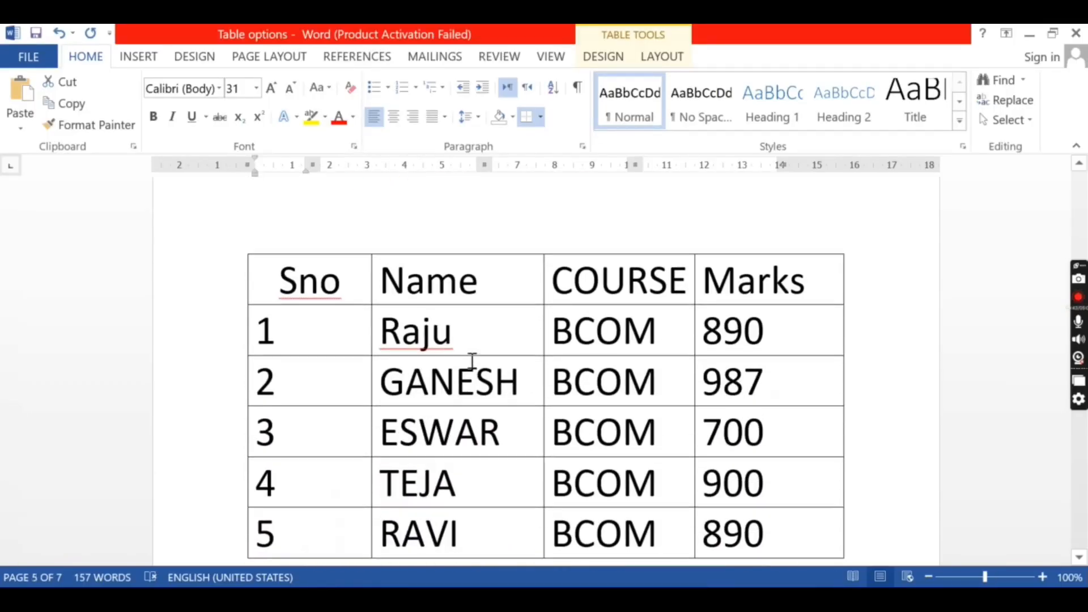
click(347, 280)
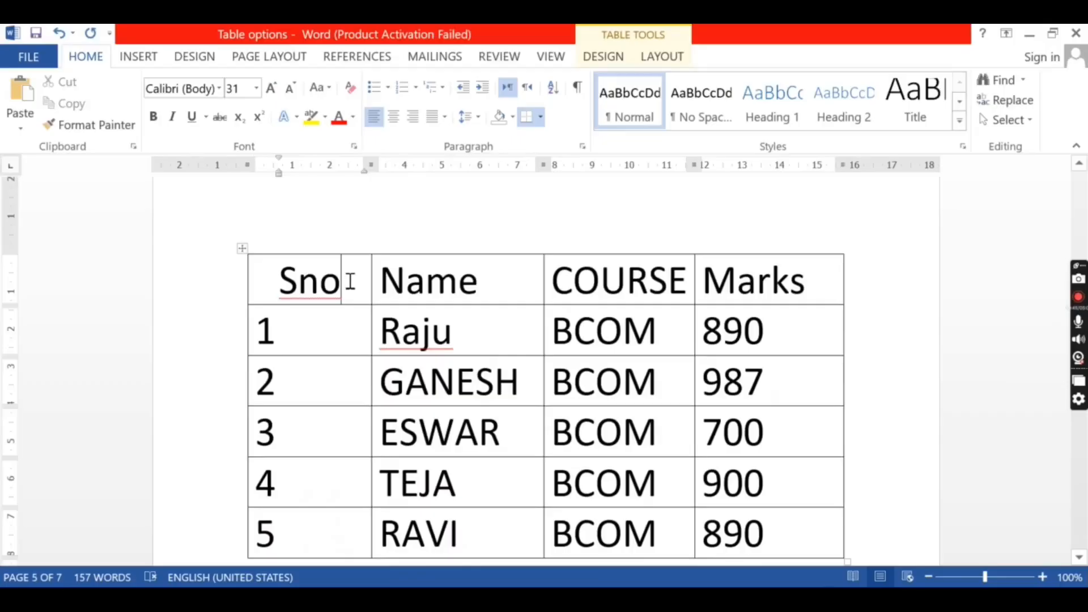
click(247, 259)
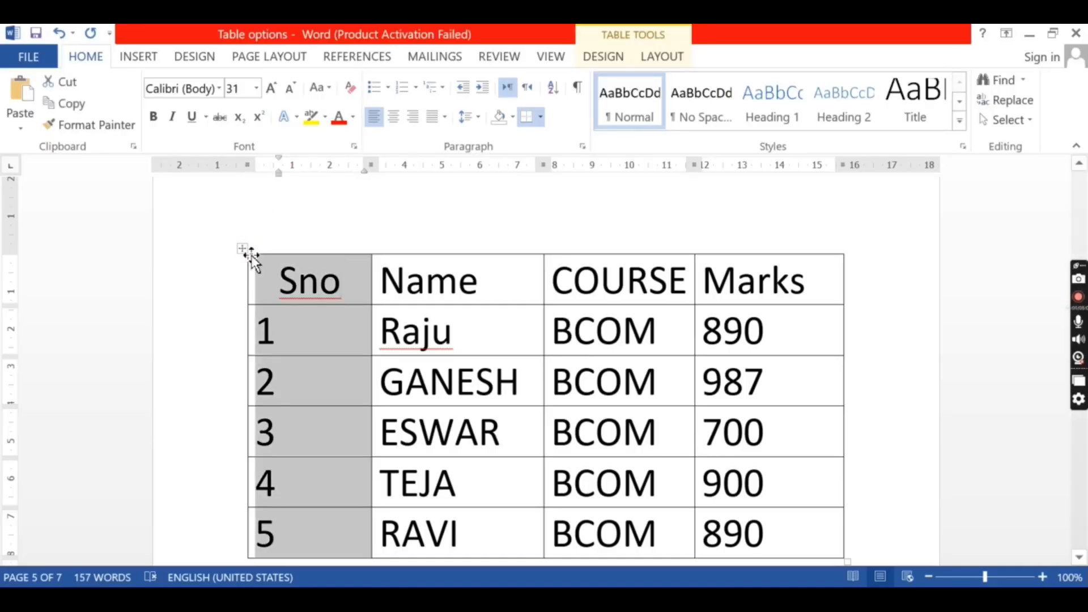
click(242, 249)
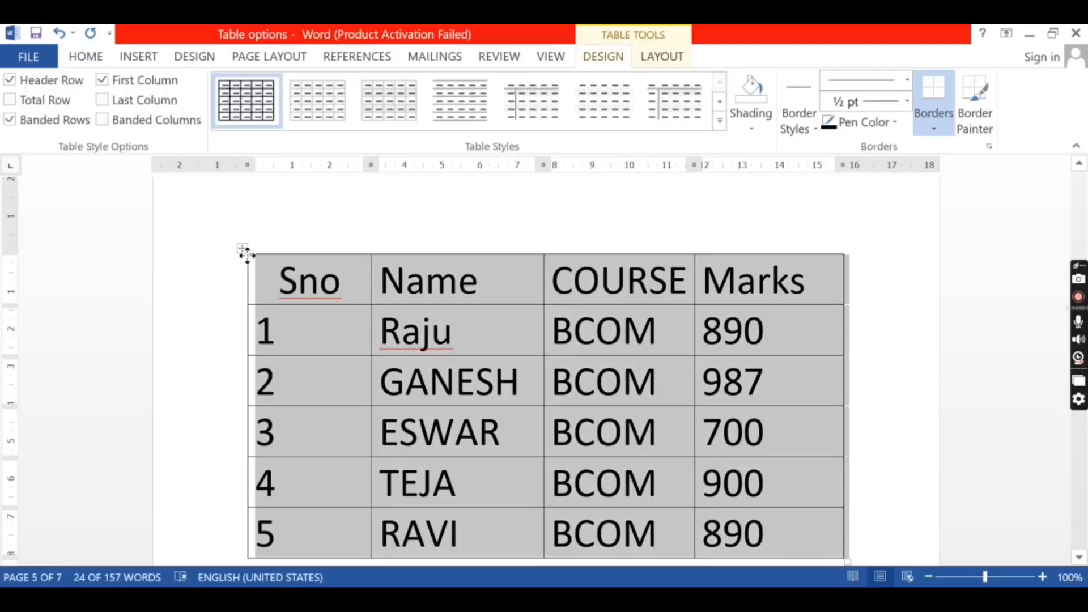
click(719, 120)
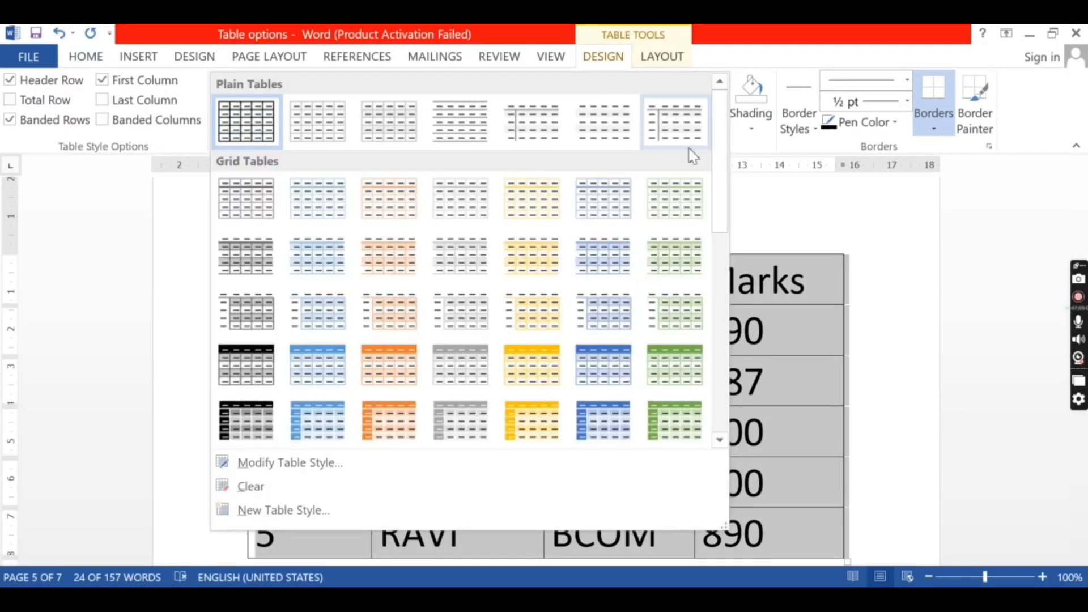
click(592, 425)
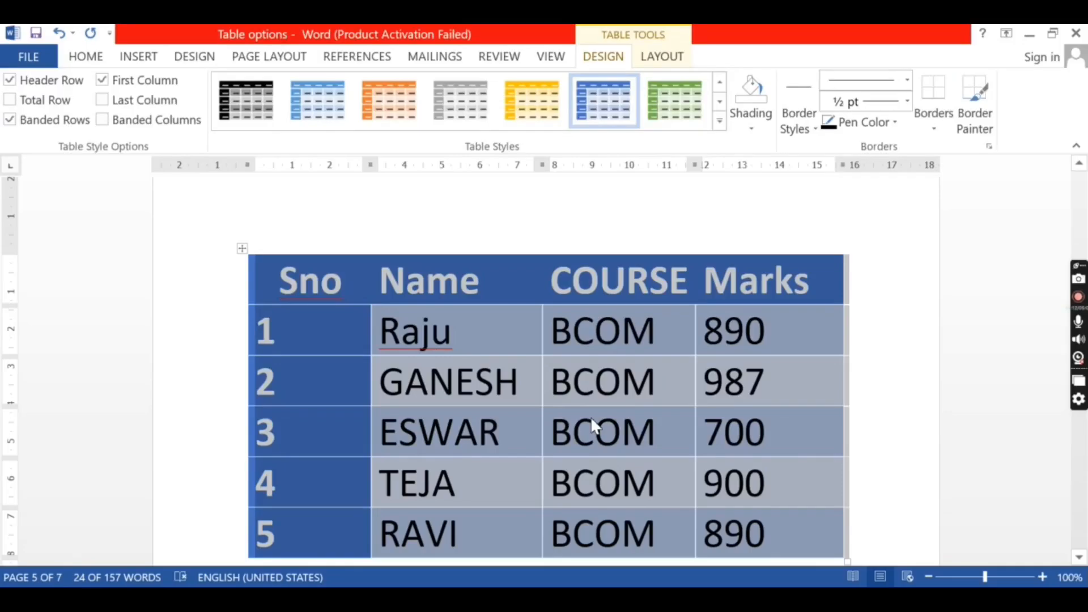
click(650, 418)
Insert a table with 10 columns and 200 rows on a new line below the heading "6.Insert more rows, columns".
scroll(652, 418, down, 3)
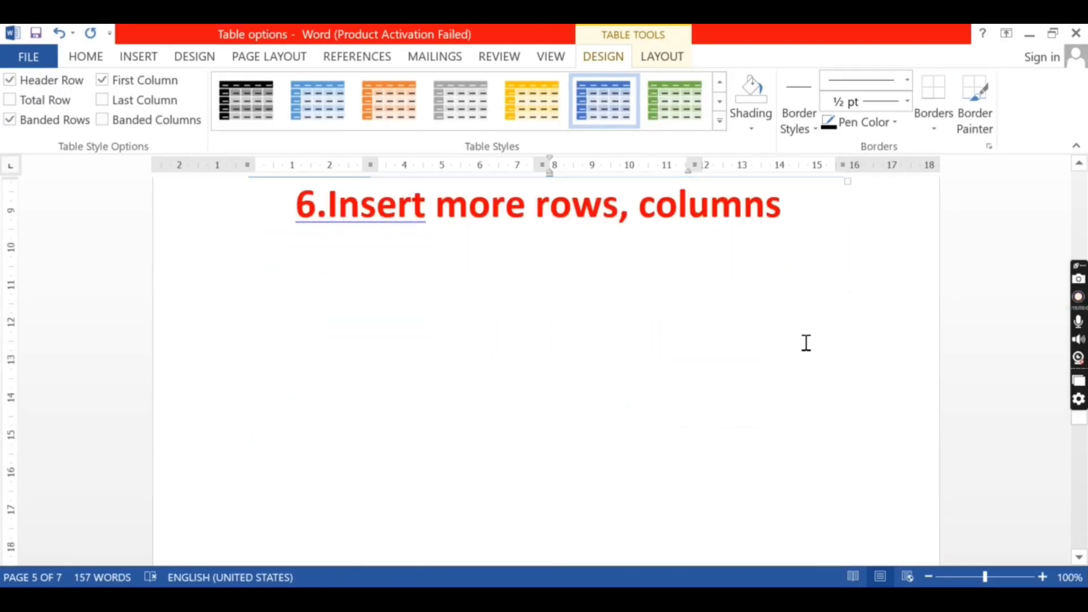
click(811, 215)
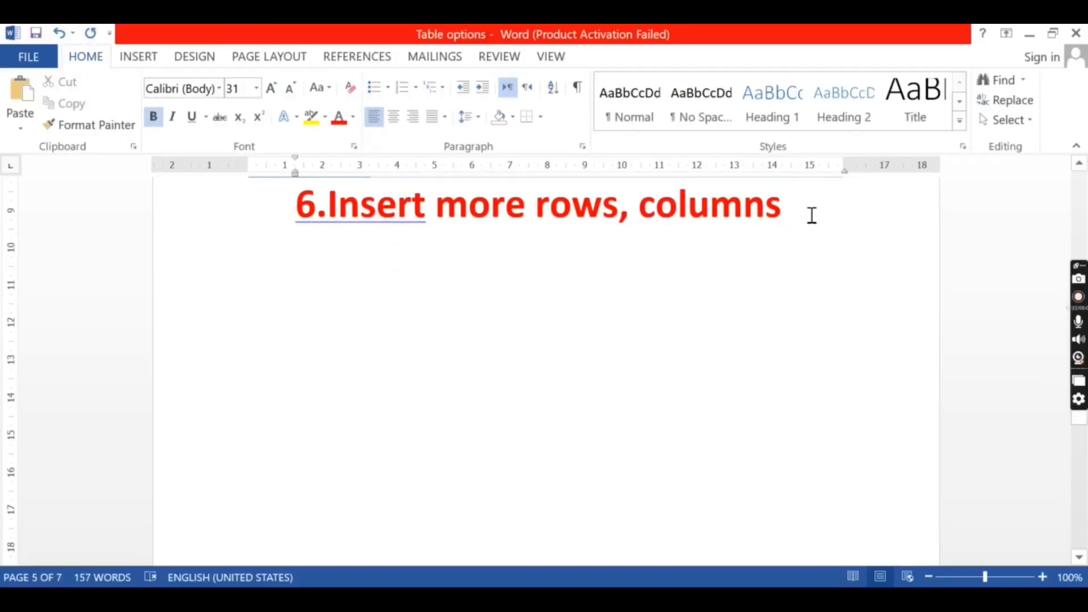
key(Return)
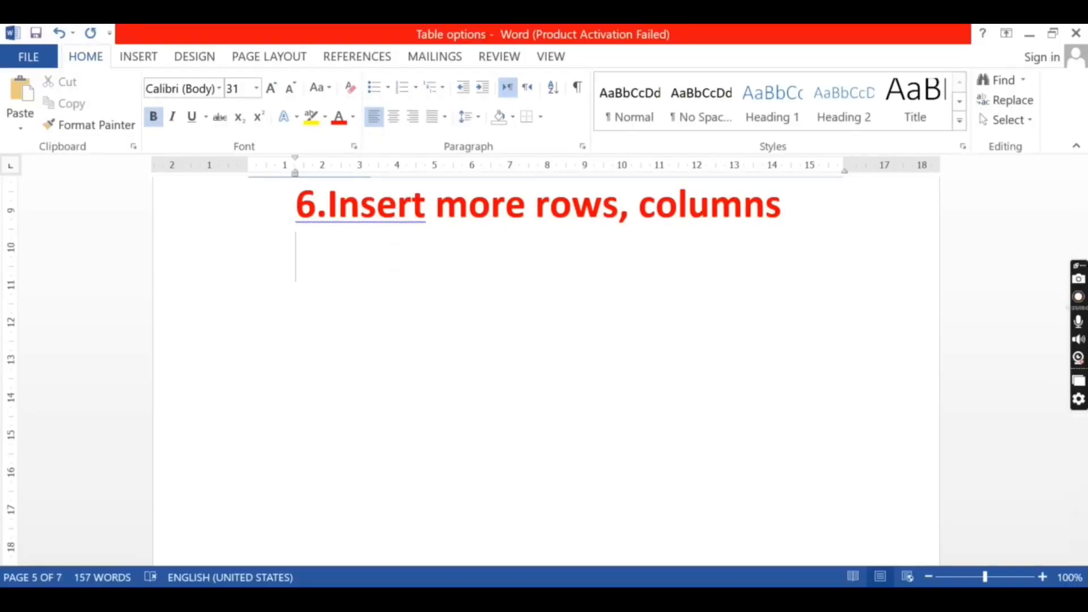
click(139, 56)
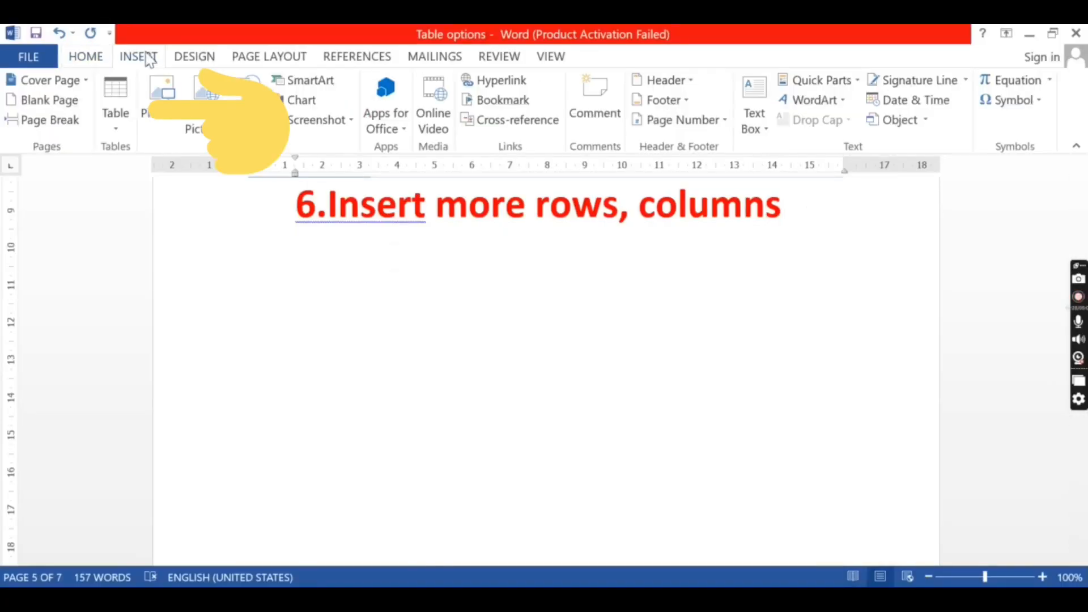
click(121, 128)
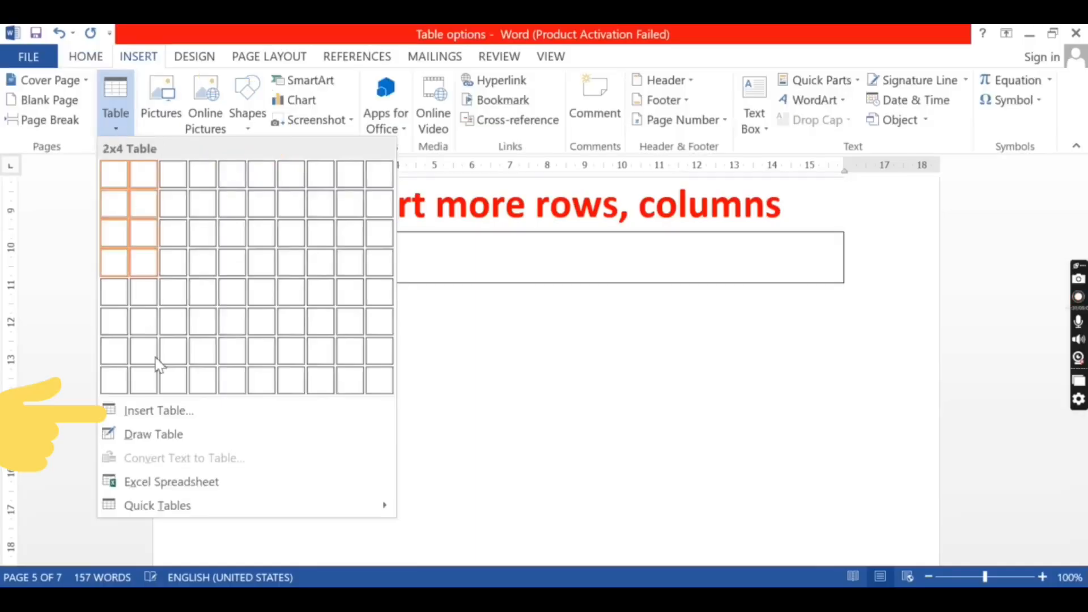
click(161, 414)
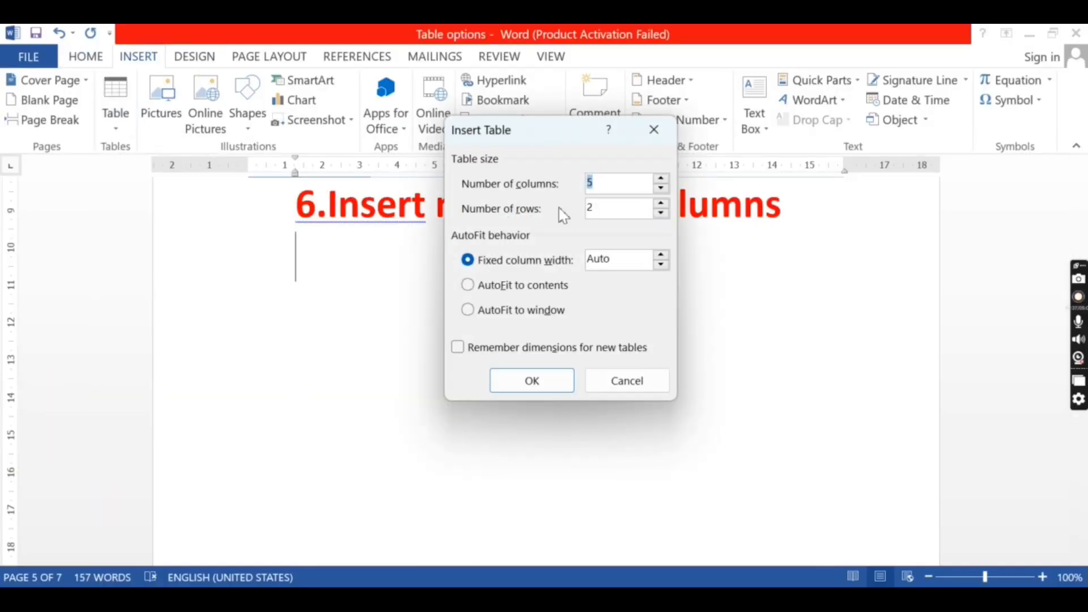
text(10)
text(00)
click(559, 376)
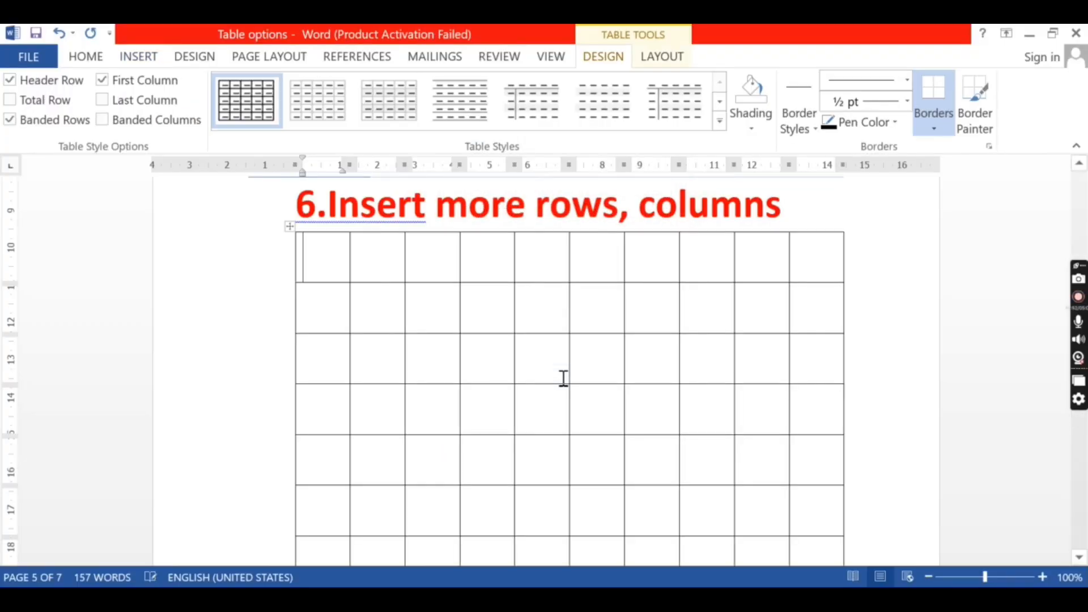
scroll(564, 379, down, 5)
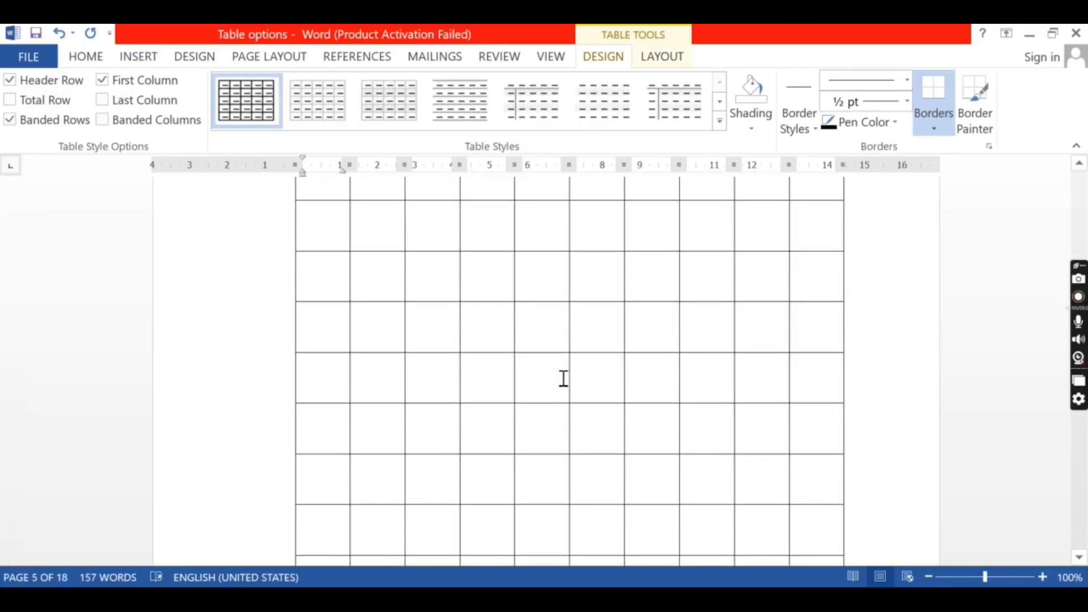
scroll(563, 379, down, 10)
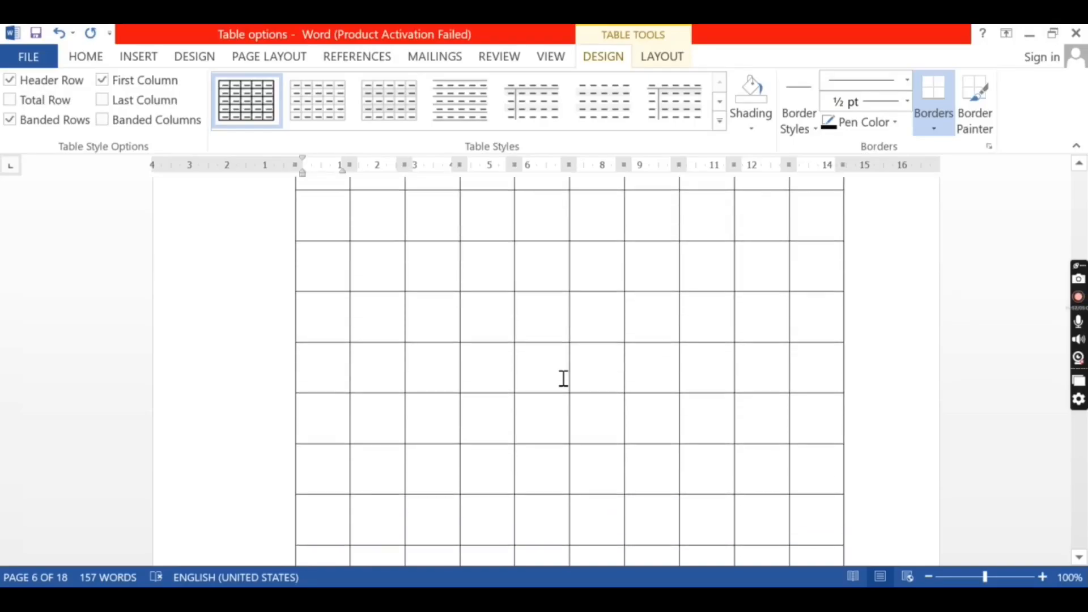
scroll(563, 378, down, 10)
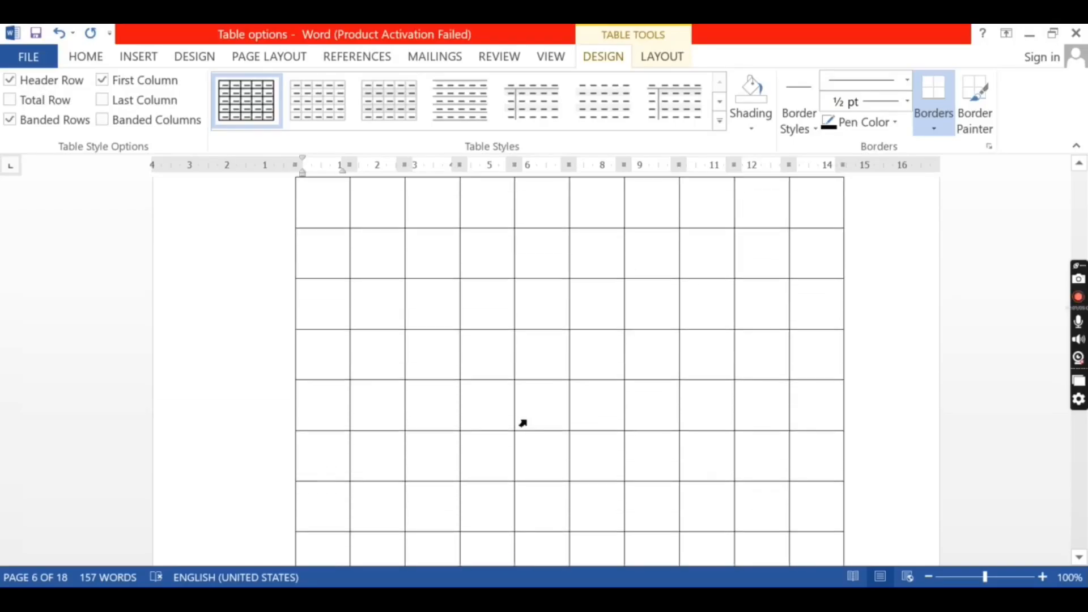
Draw a table outline about 14.71 cm wide and 6.26 cm high below the heading "7.Draw table".
scroll(523, 423, down, 8)
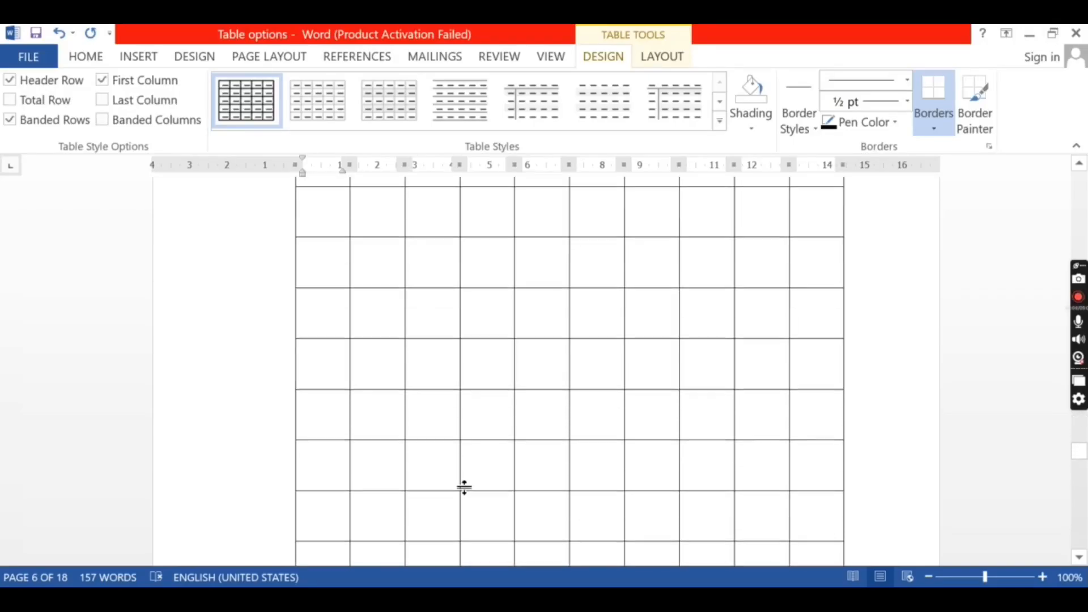
scroll(464, 487, down, 15)
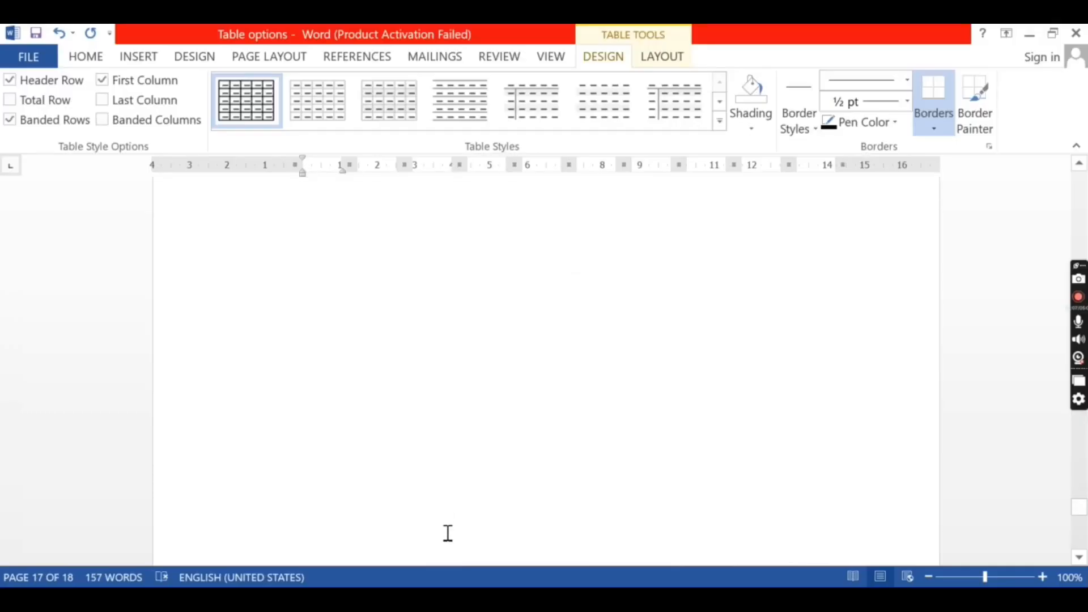
scroll(448, 533, down, 3)
scroll(447, 532, down, 3)
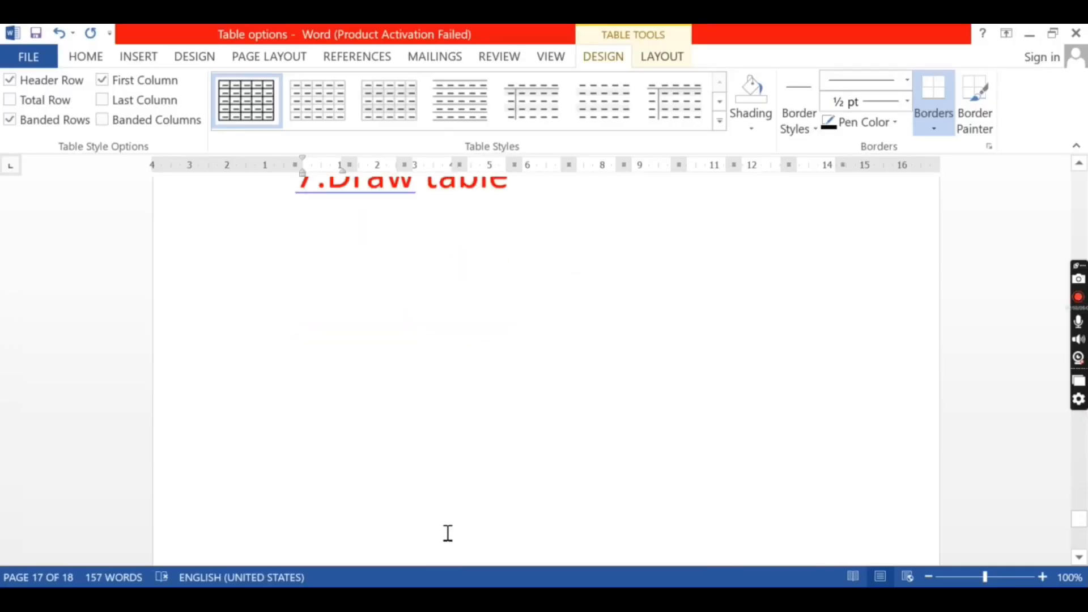
scroll(448, 533, up, 1)
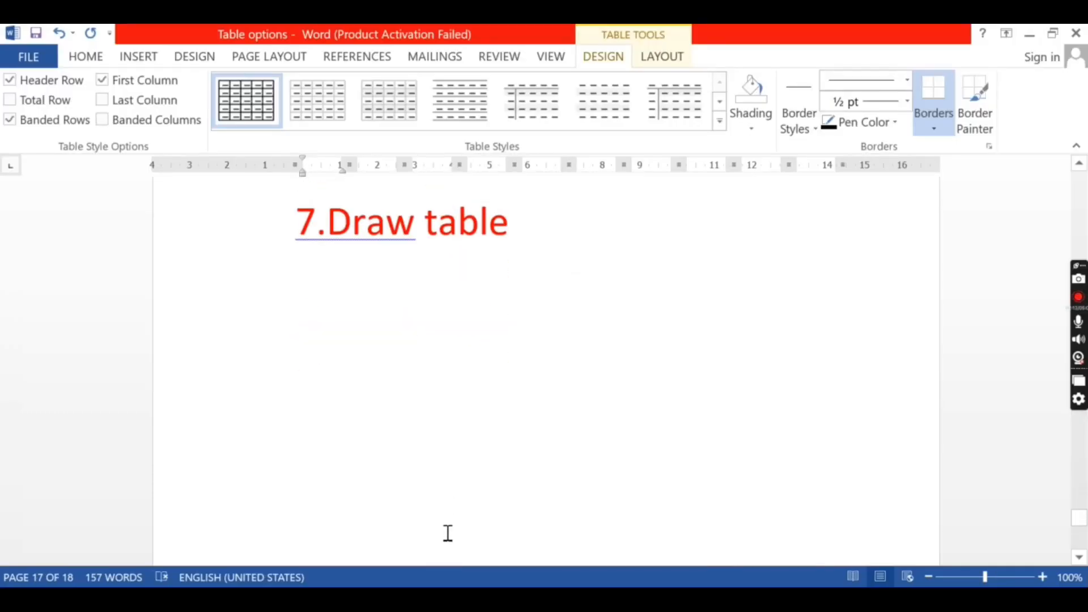
click(323, 287)
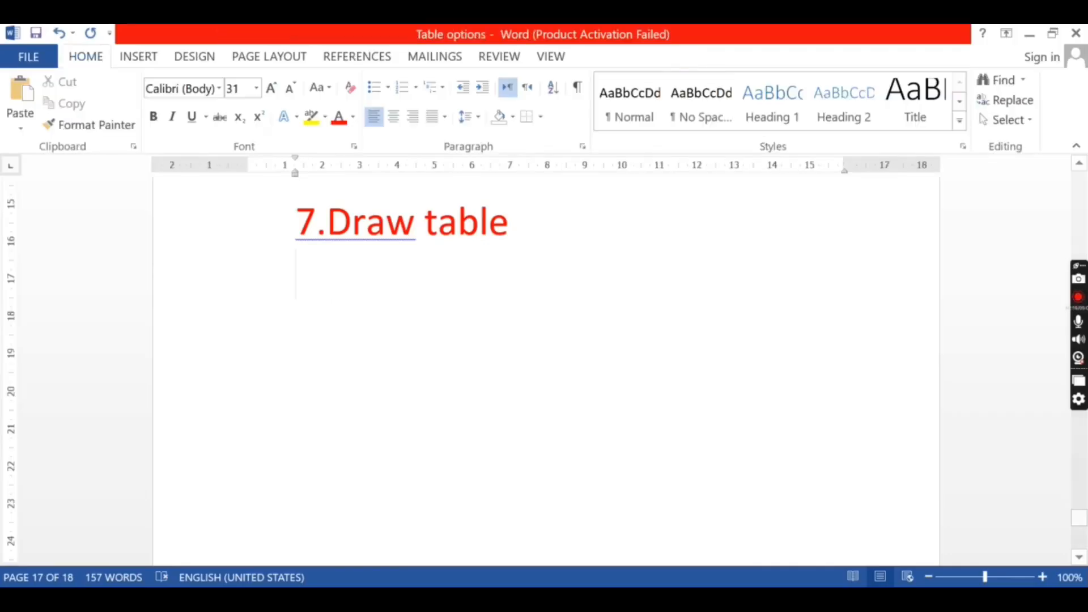
click(140, 55)
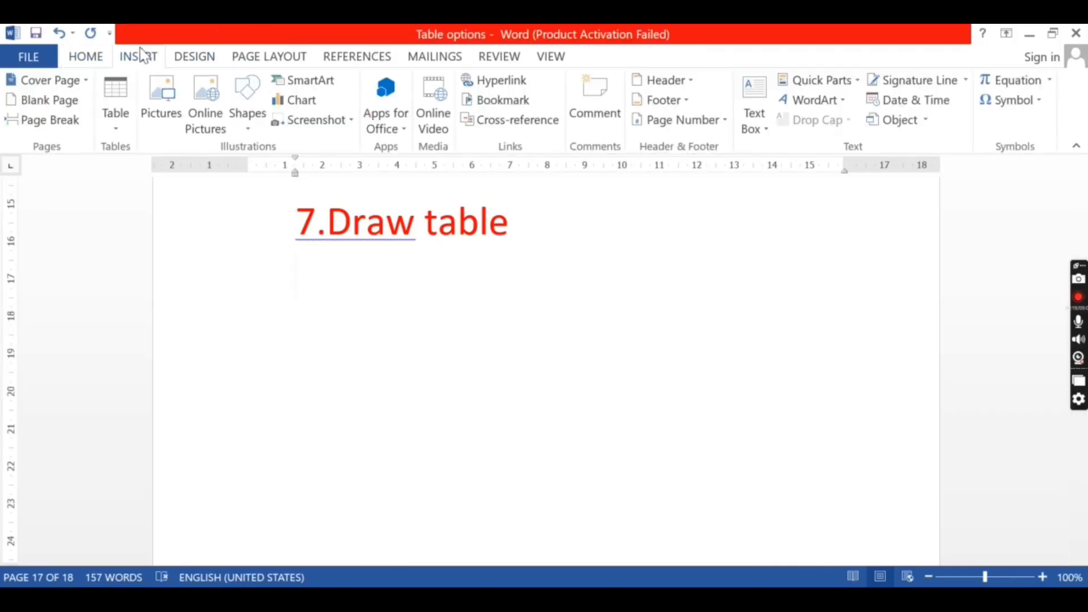
click(115, 130)
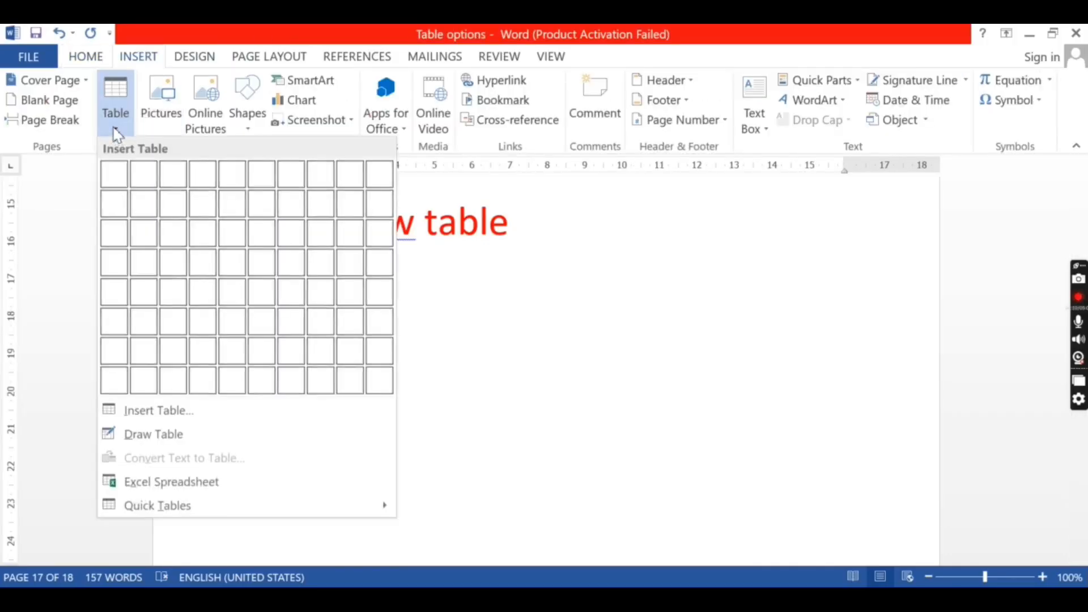
click(158, 434)
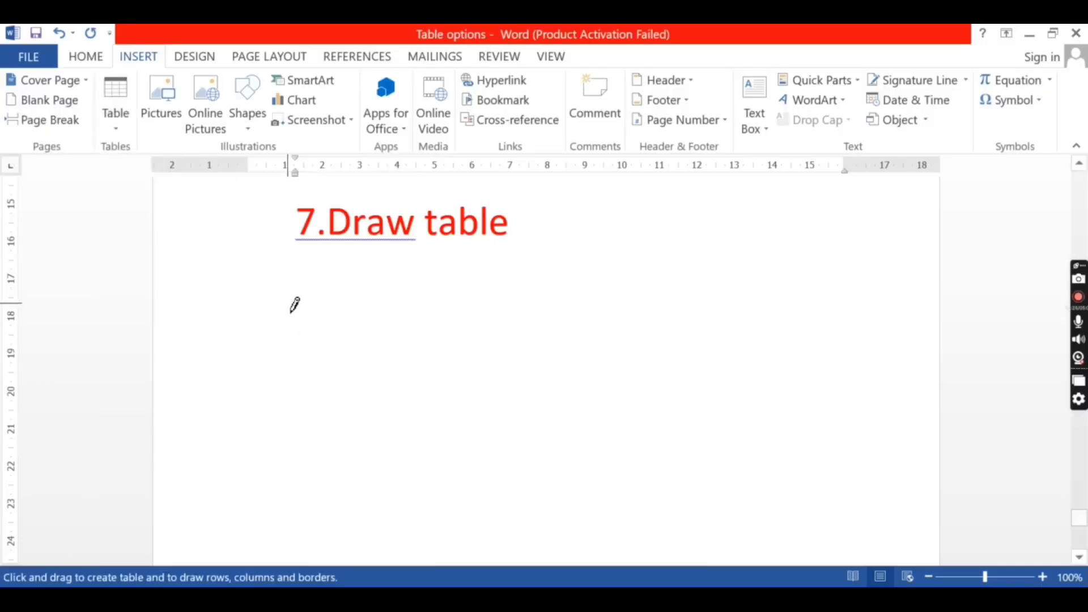
mouse_move(288, 296)
mouse_down()
mouse_move(819, 339)
mouse_move(840, 531)
mouse_up()
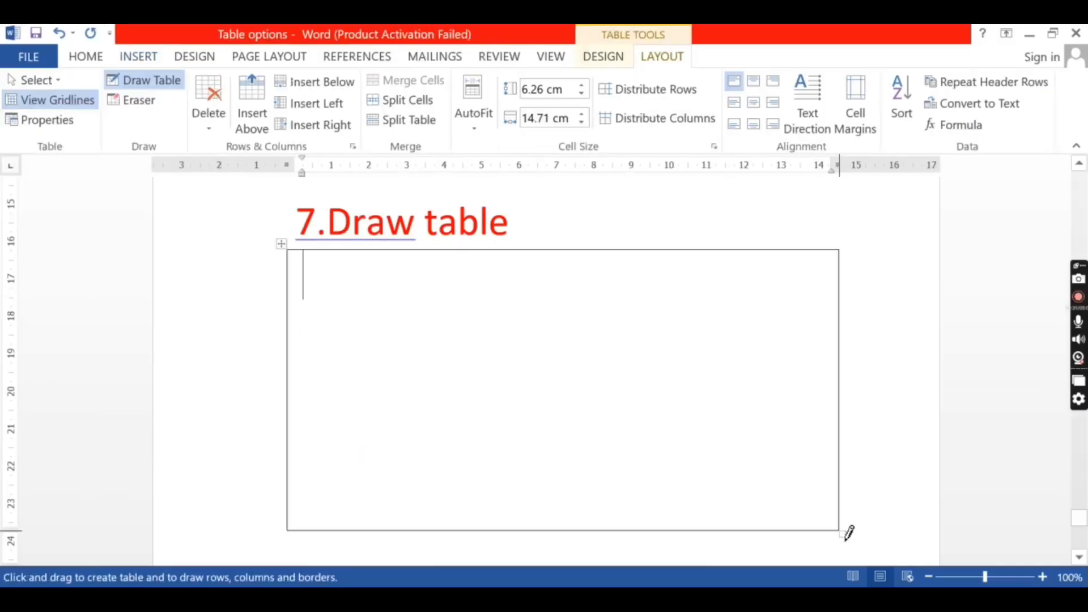
Divide the drawn table into three rows and four columns by drawing two horizontal and three vertical lines across it.
drag(289, 296, 816, 295)
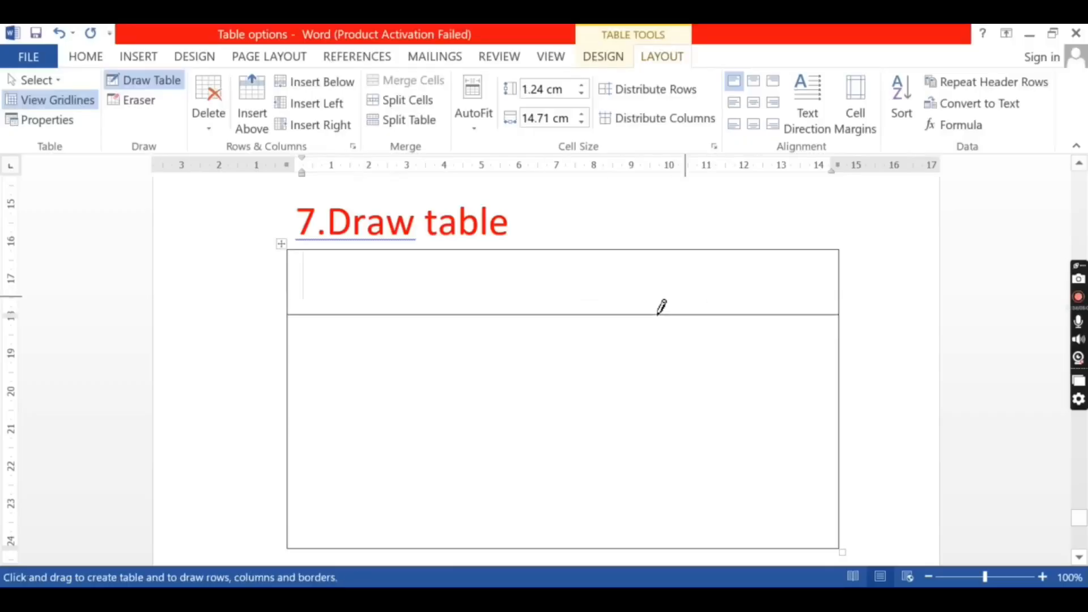
mouse_move(293, 373)
mouse_down()
mouse_move(810, 376)
mouse_move(303, 365)
mouse_move(774, 359)
mouse_up()
drag(391, 252, 413, 437)
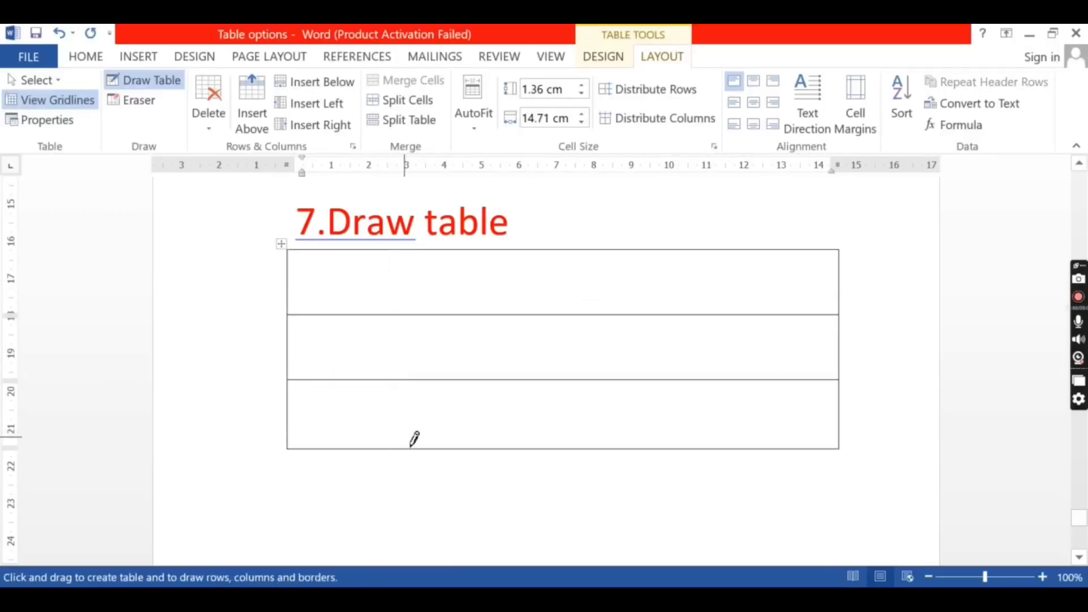
drag(401, 249, 402, 455)
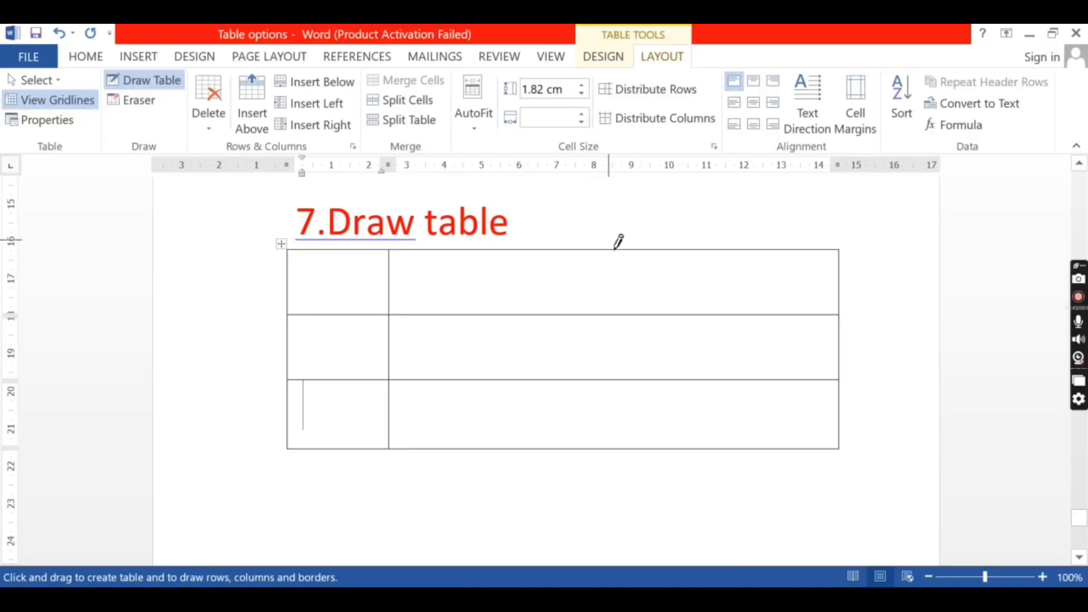
drag(614, 253, 624, 435)
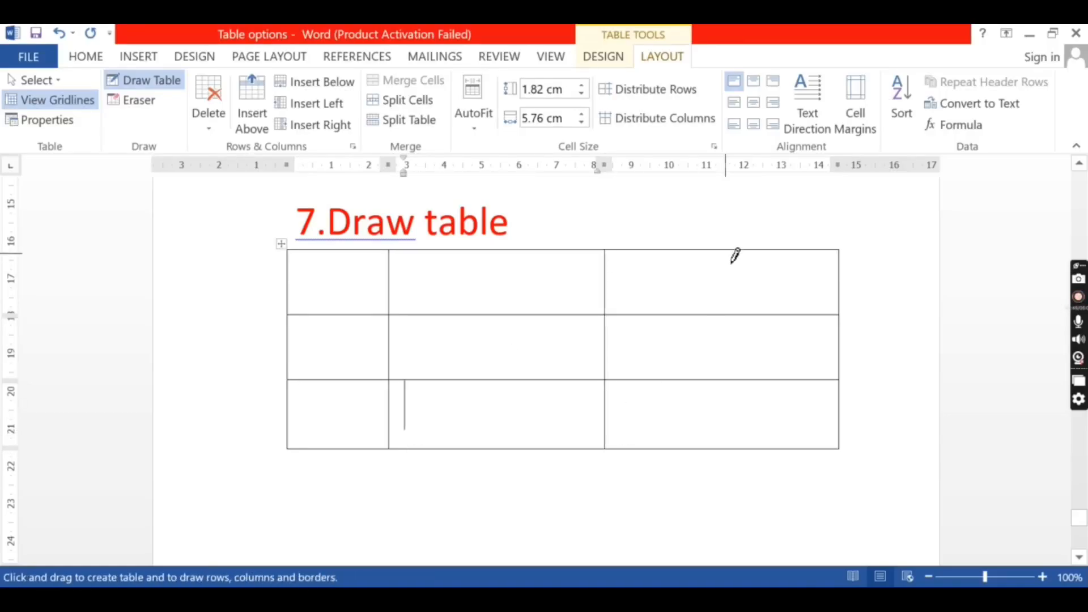
drag(733, 254, 736, 439)
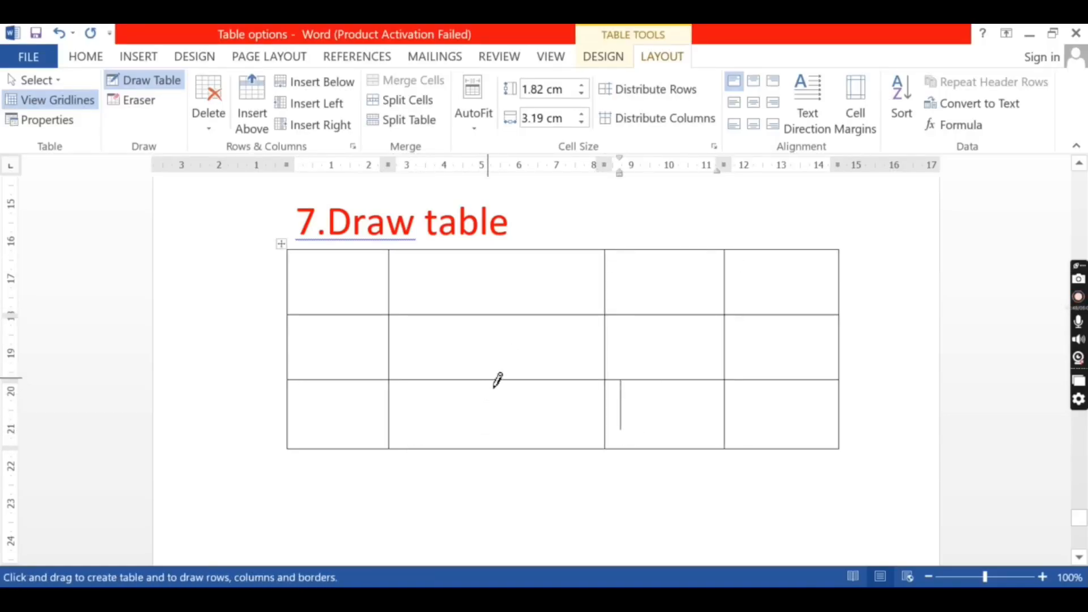
Split the second column's lower two rows with two vertical lines, and halve its middle row with a horizontal line.
drag(498, 379, 505, 446)
drag(553, 325, 568, 452)
drag(407, 346, 600, 344)
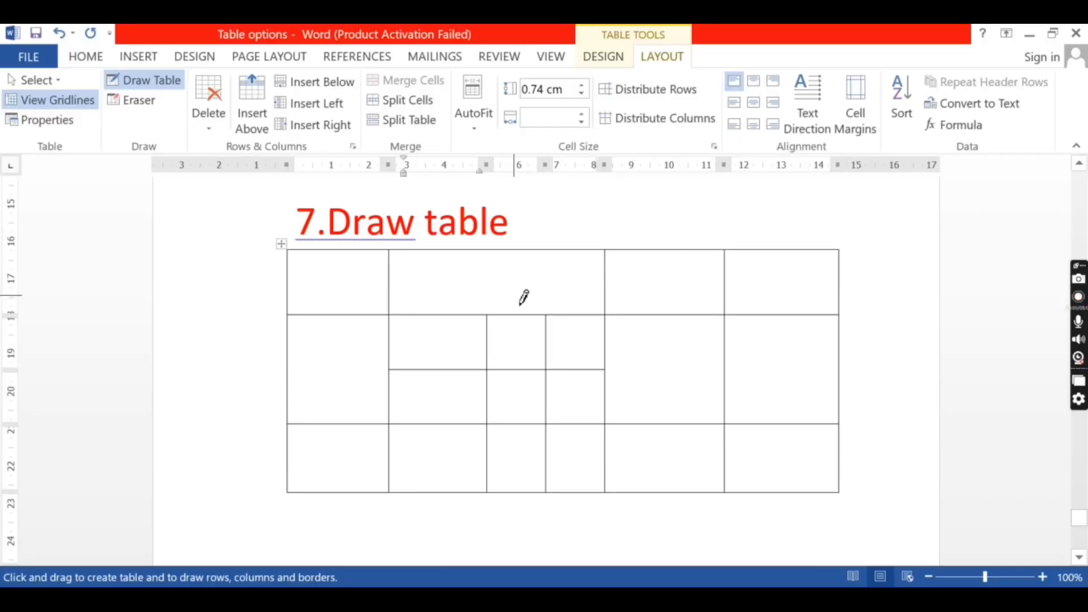
Erase the three vertical borders in the drawn table's first row to make it a single full-width cell.
click(132, 99)
click(391, 289)
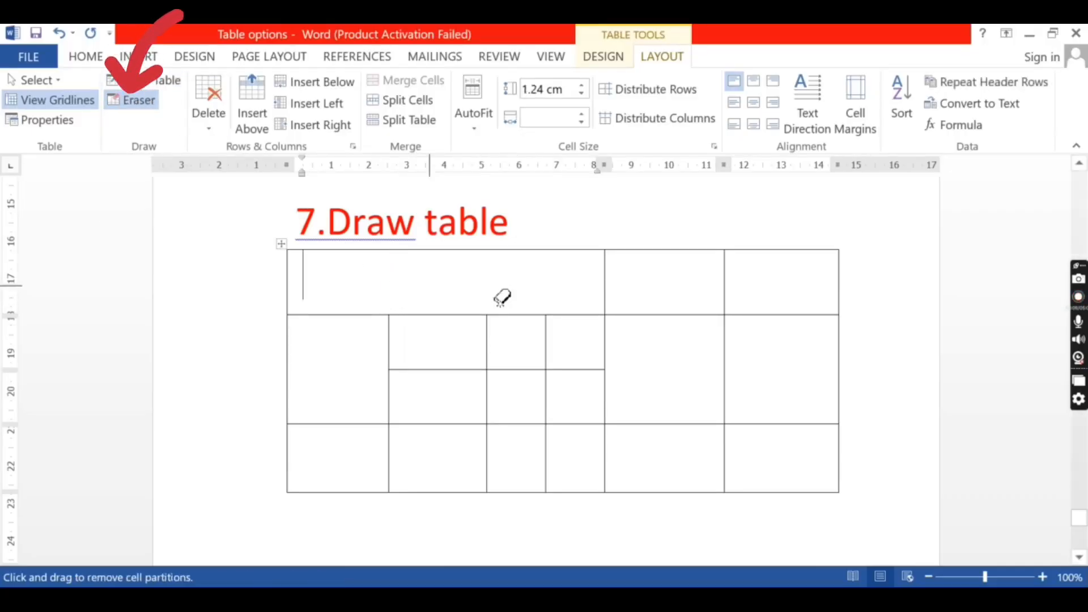
click(605, 284)
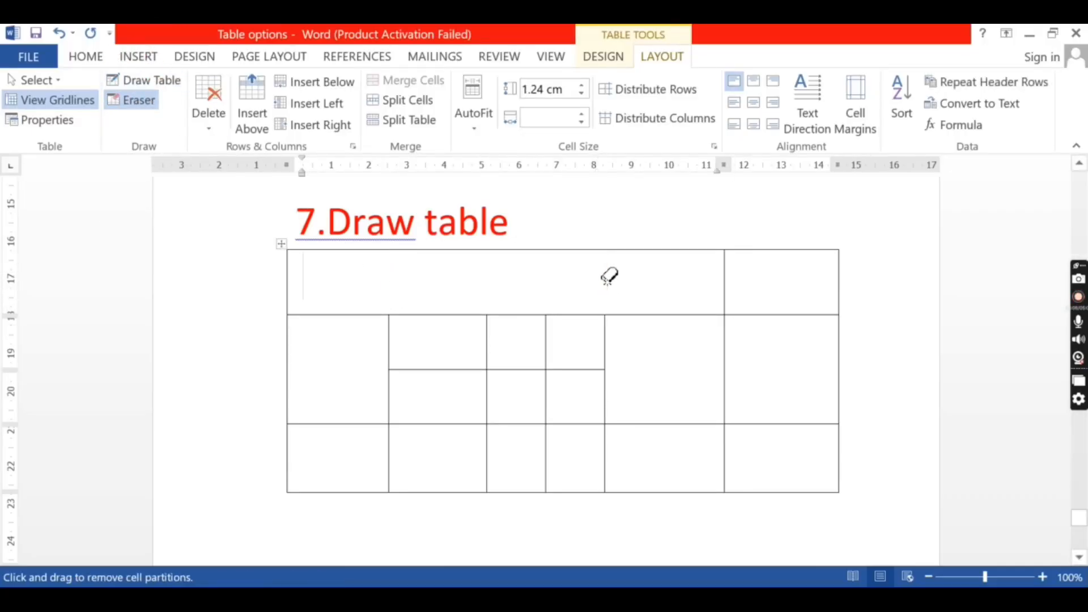
click(728, 294)
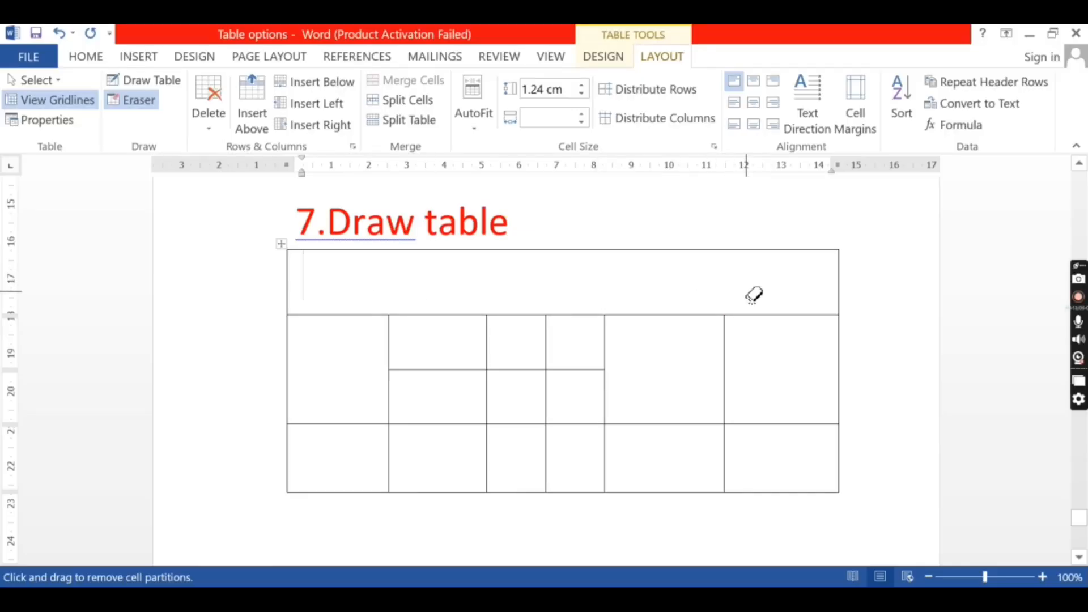
Erase the inner partitions of the two narrow subdivided columns below the drawn table's first row.
mouse_move(490, 340)
mouse_down()
mouse_move(508, 483)
mouse_move(550, 490)
mouse_up()
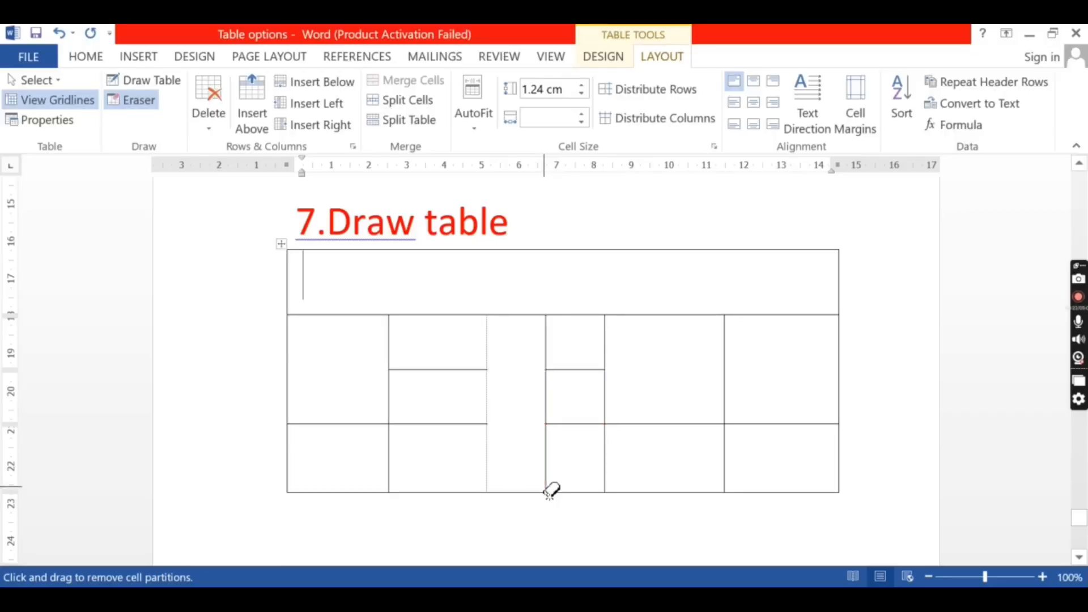
drag(590, 370, 588, 374)
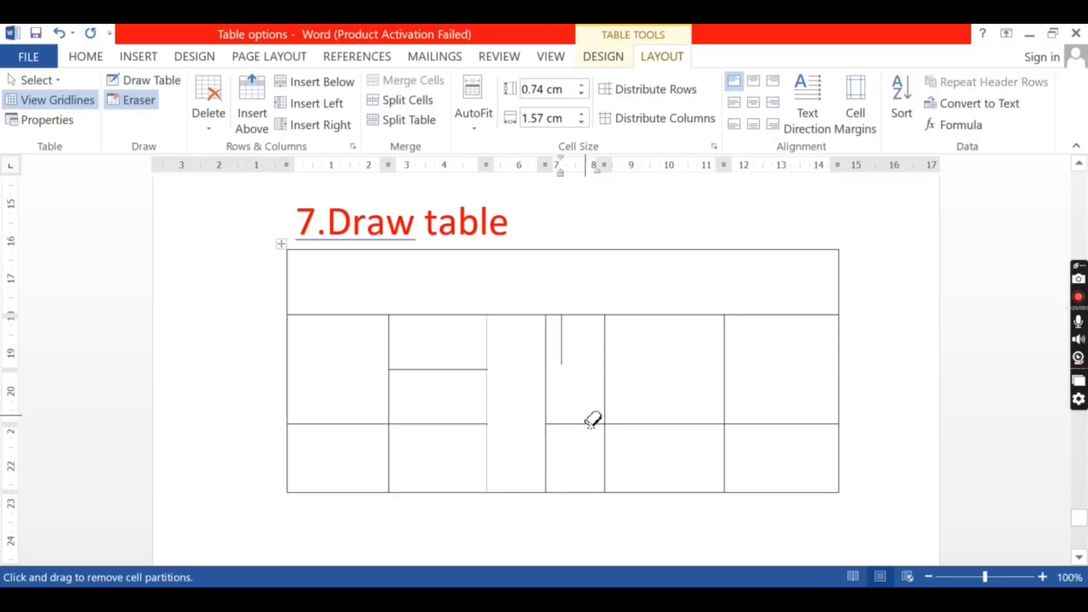
drag(592, 425, 651, 427)
Insert an Excel spreadsheet on a new unnumbered line below the heading "8. Insert excel worksheet" and dismiss the activation wizard.
scroll(750, 413, down, 15)
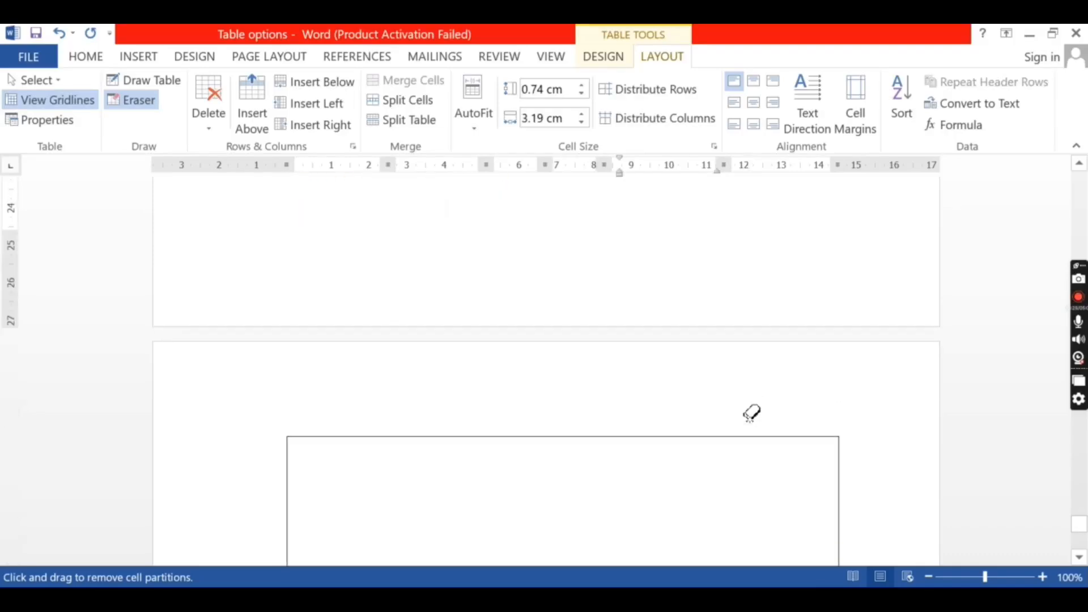
scroll(750, 413, down, 2)
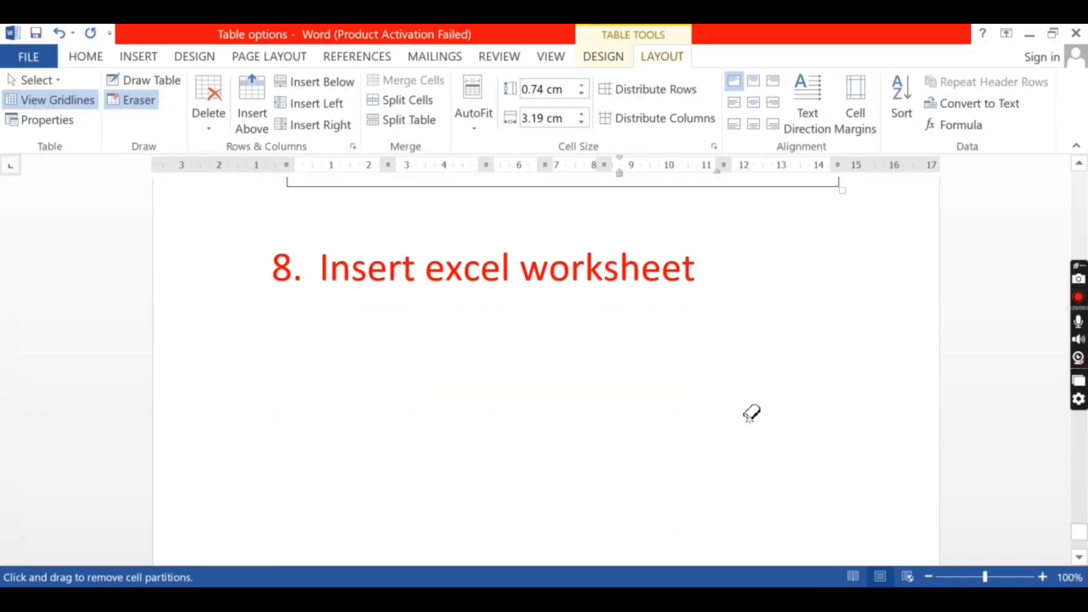
click(722, 272)
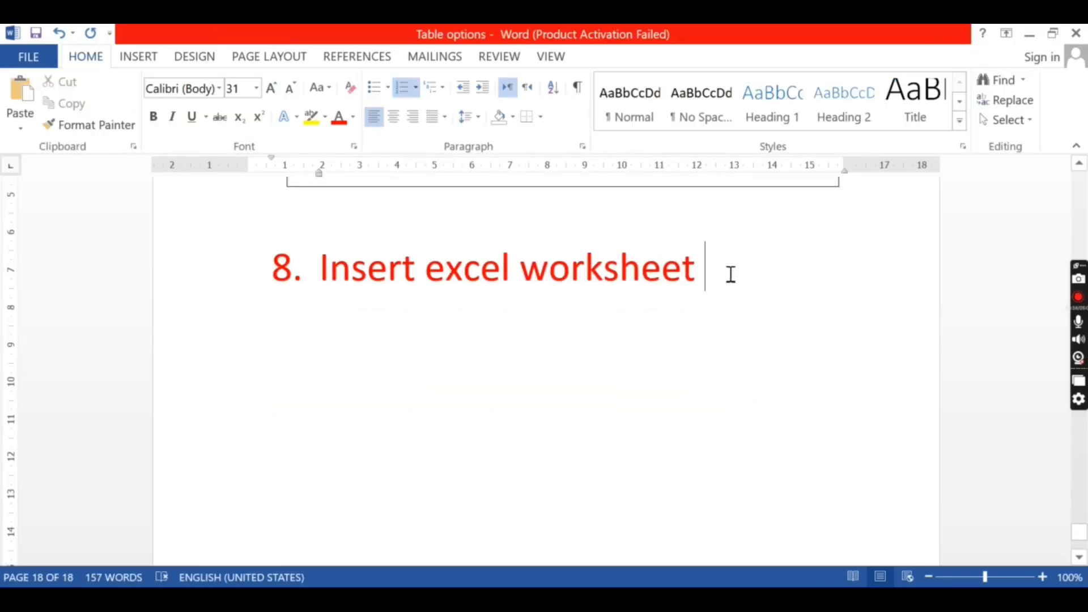
key(Return)
key(BackSpace)
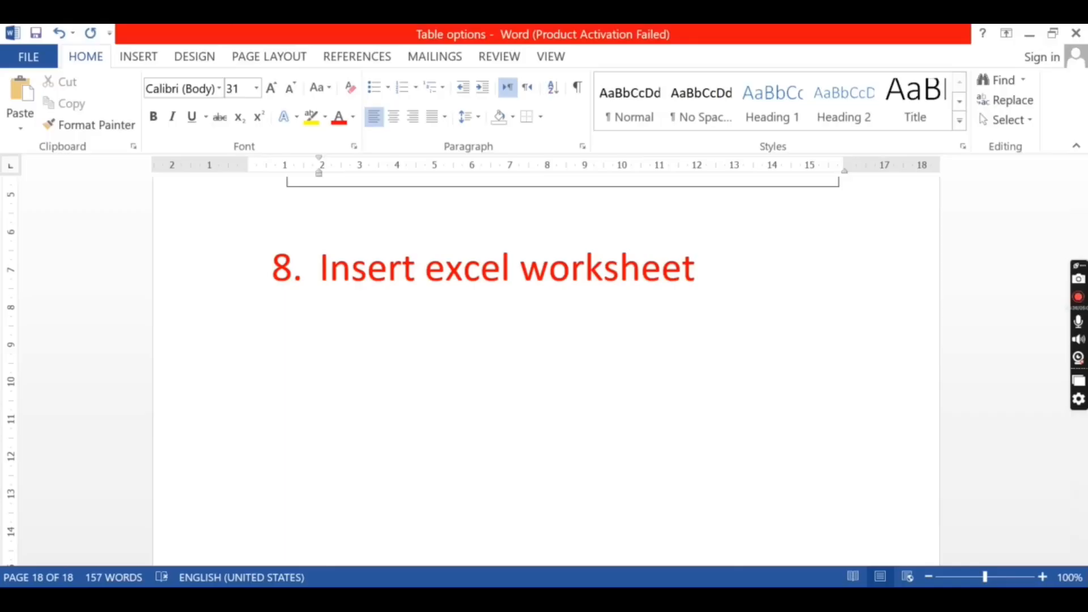
click(139, 57)
click(117, 128)
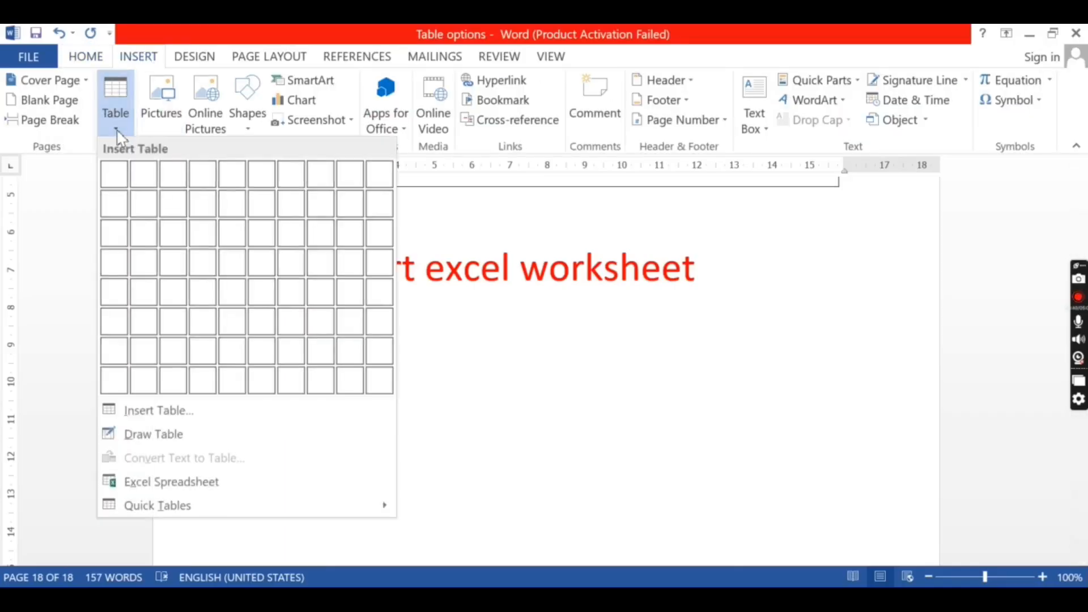
click(176, 482)
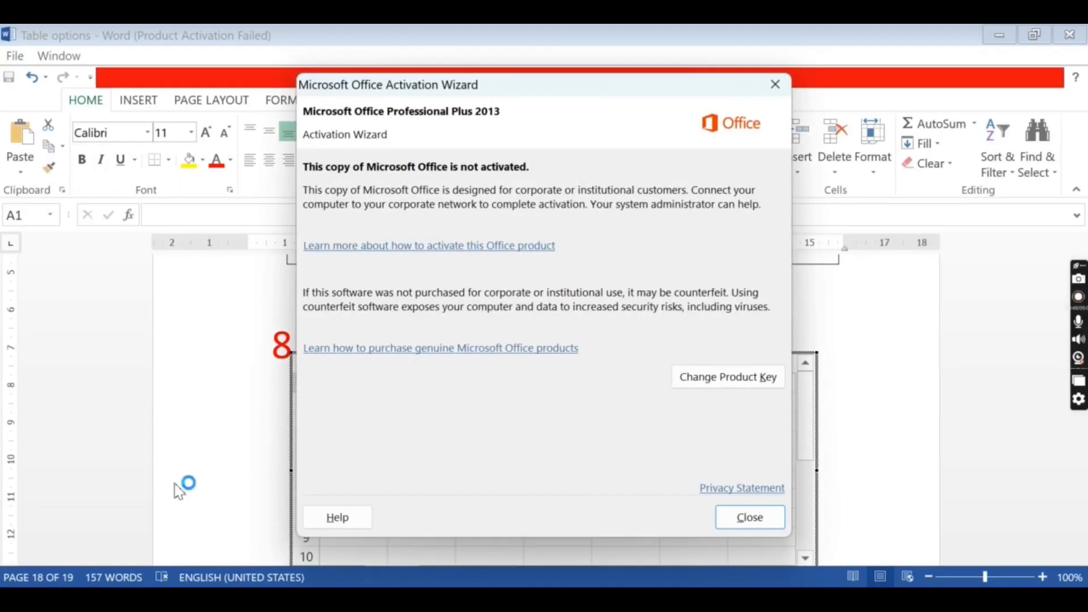
click(762, 524)
Enter the headers sno, name and marks in cells A1 to C1 of the embedded worksheet, and leave the worksheet.
text(s)
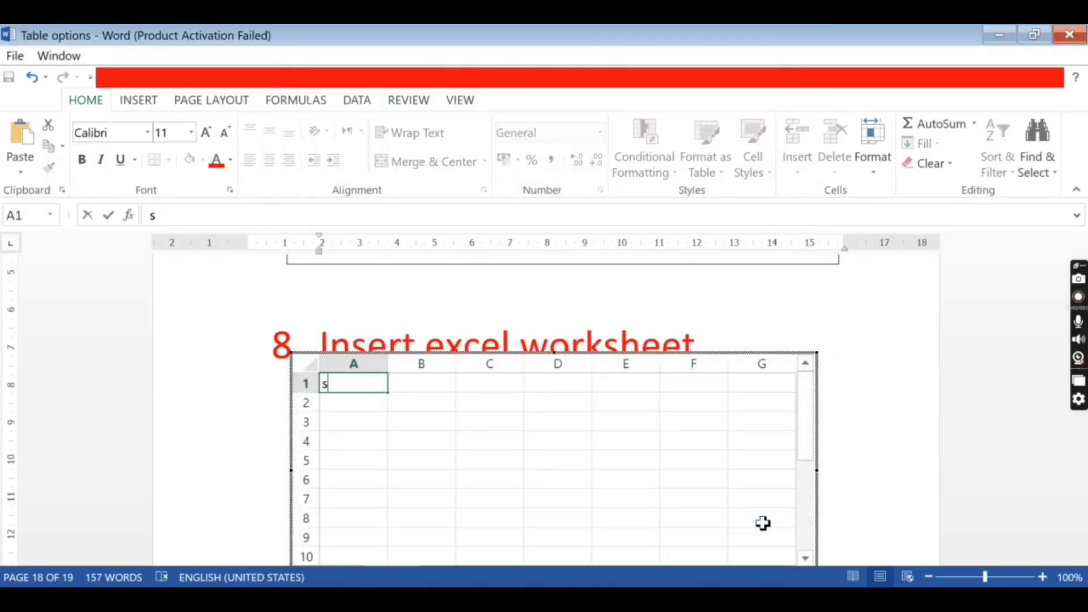
text(no)
key(Tab)
text(name)
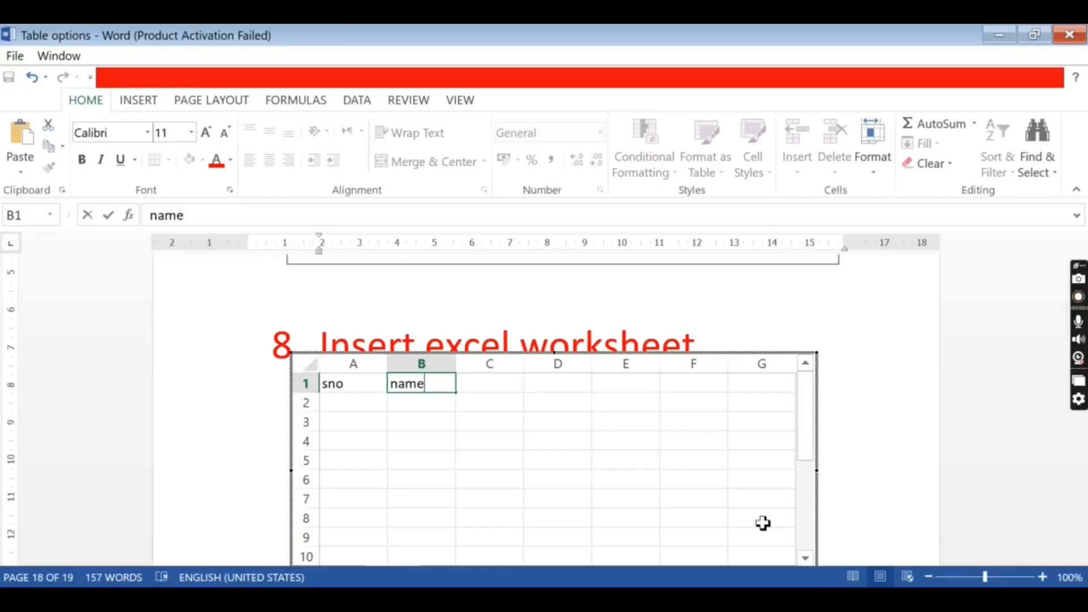
key(Tab)
text(msrks)
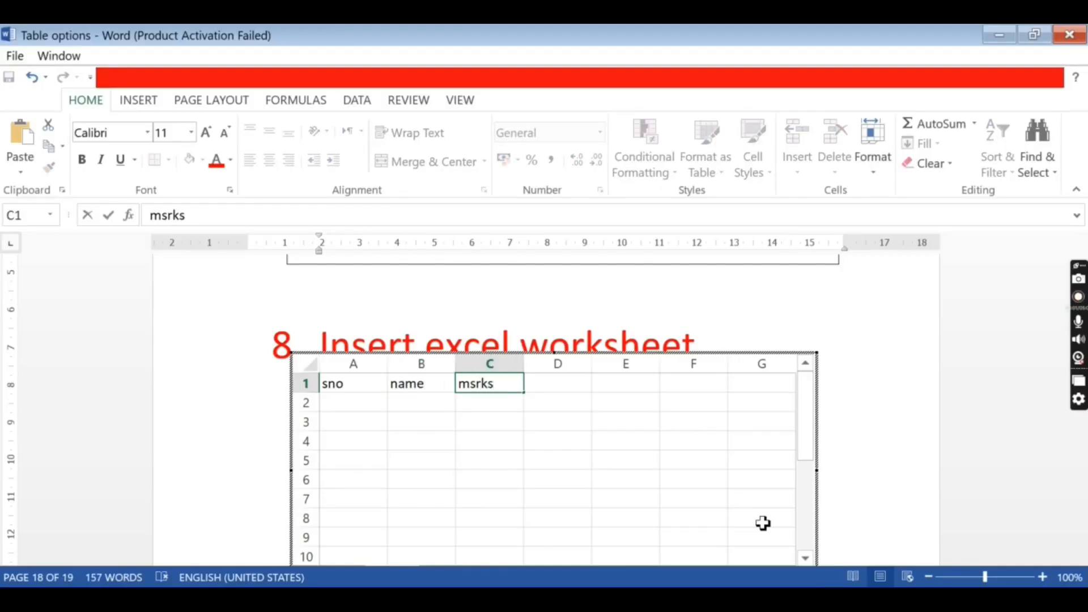
key(BackSpace)
key(BackSpace)
key(BackSpace)
text(arks)
click(870, 413)
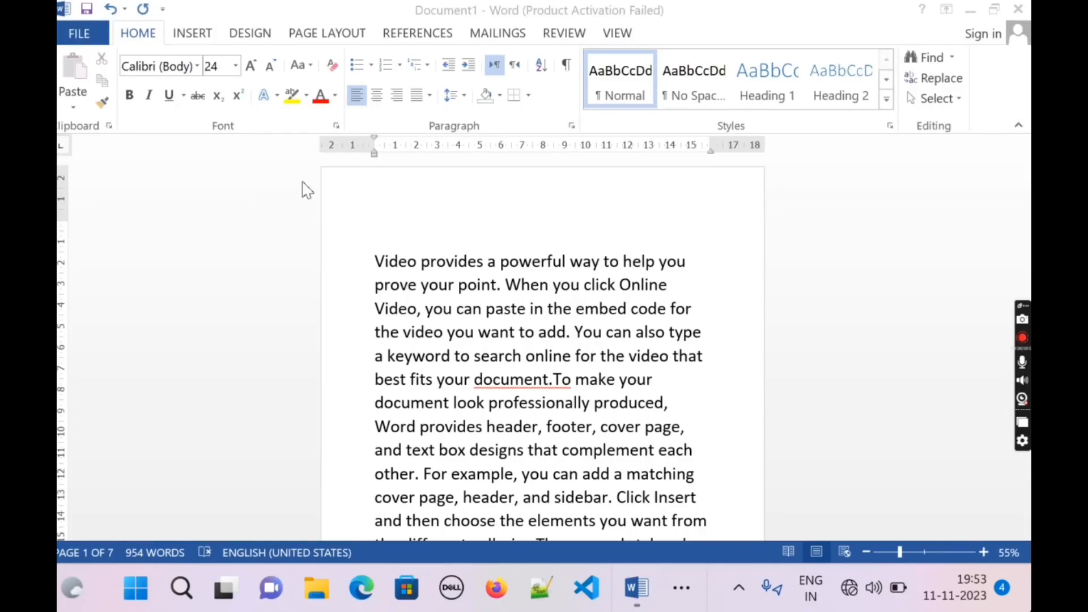
click(204, 36)
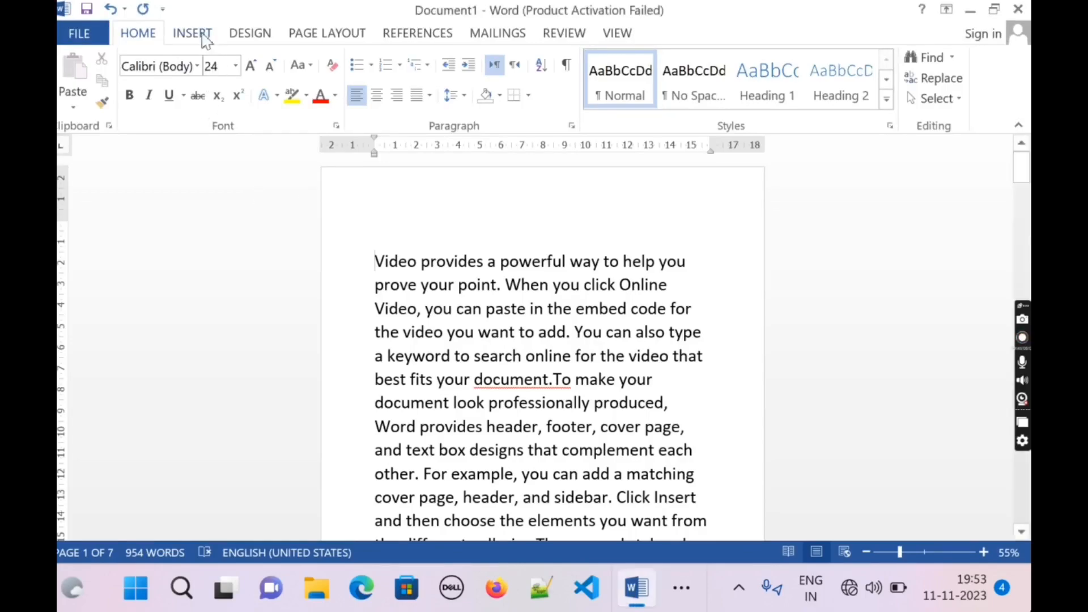
click(204, 36)
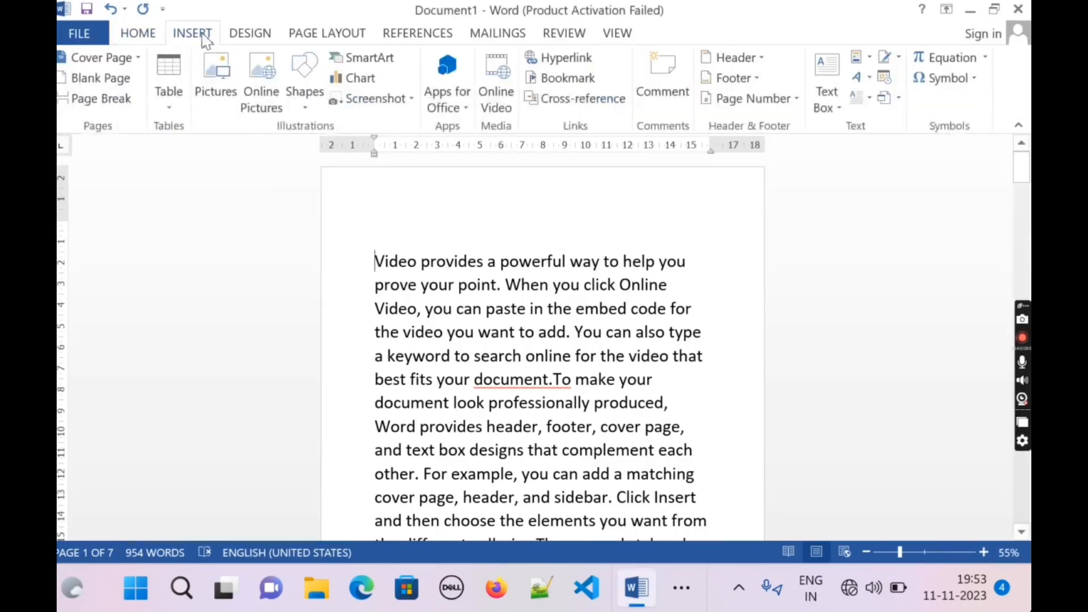
click(226, 85)
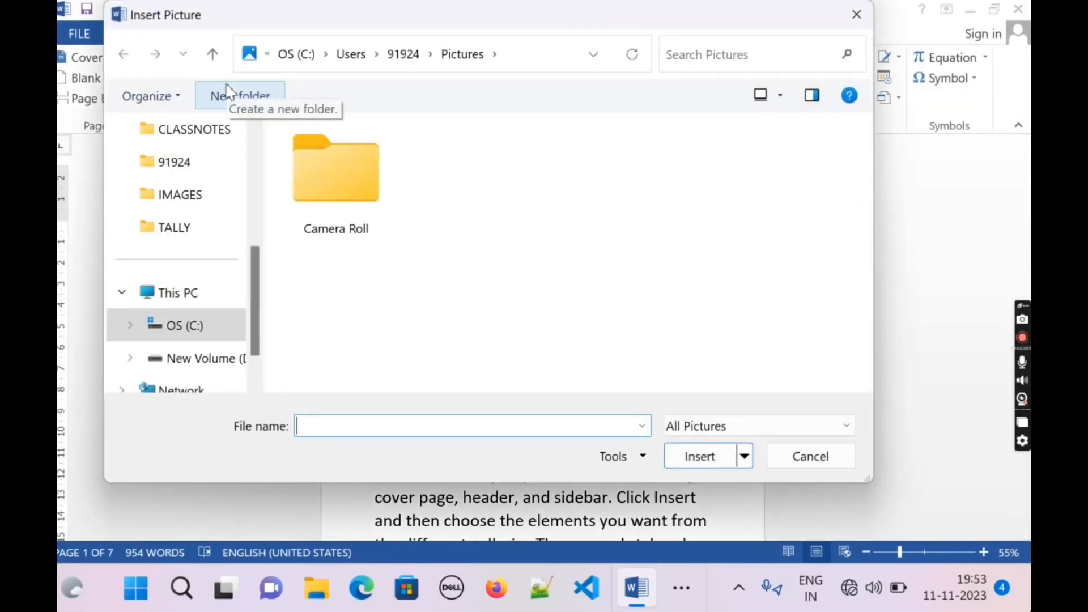
click(229, 363)
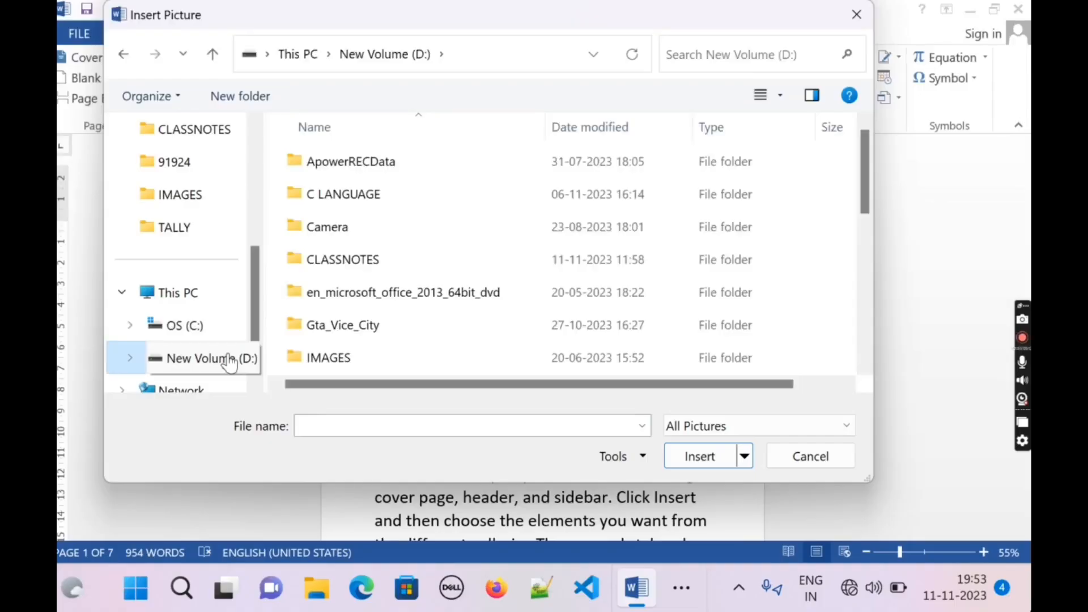
double_click(329, 358)
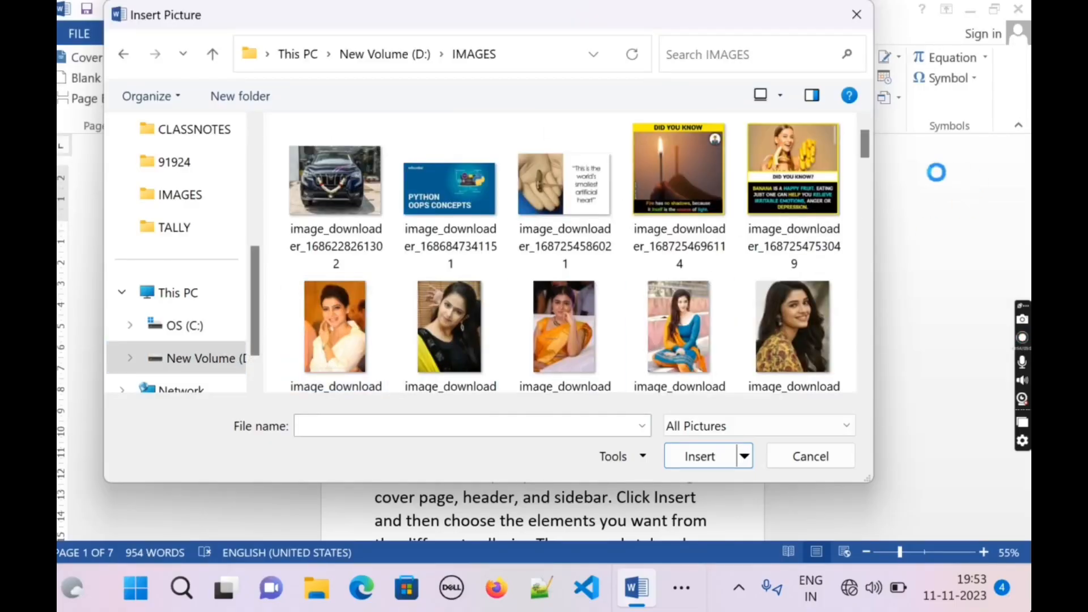
scroll(865, 390, down, 5)
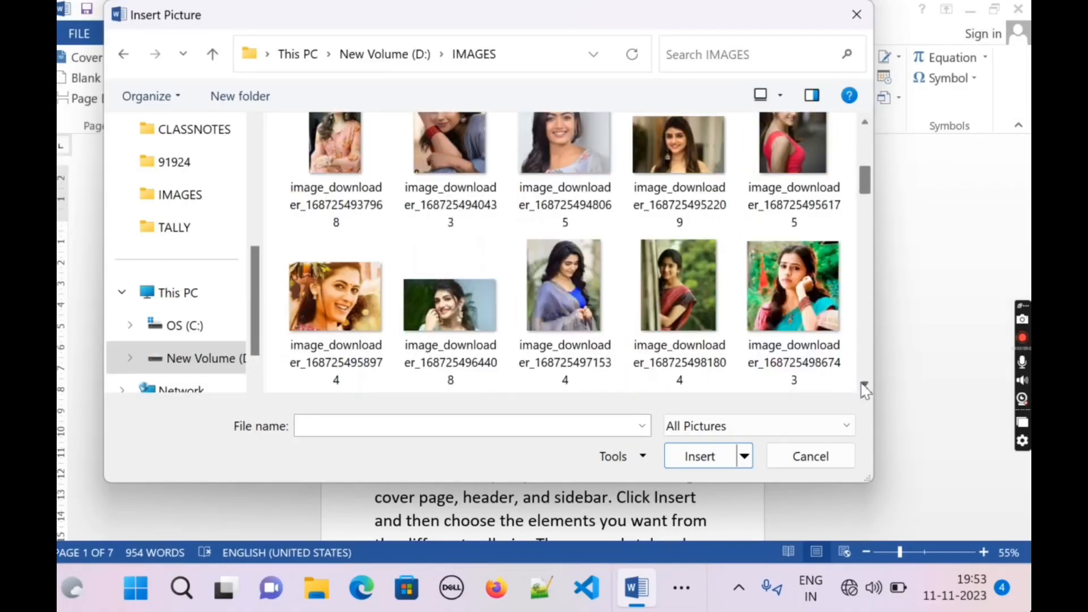
scroll(865, 390, down, 10)
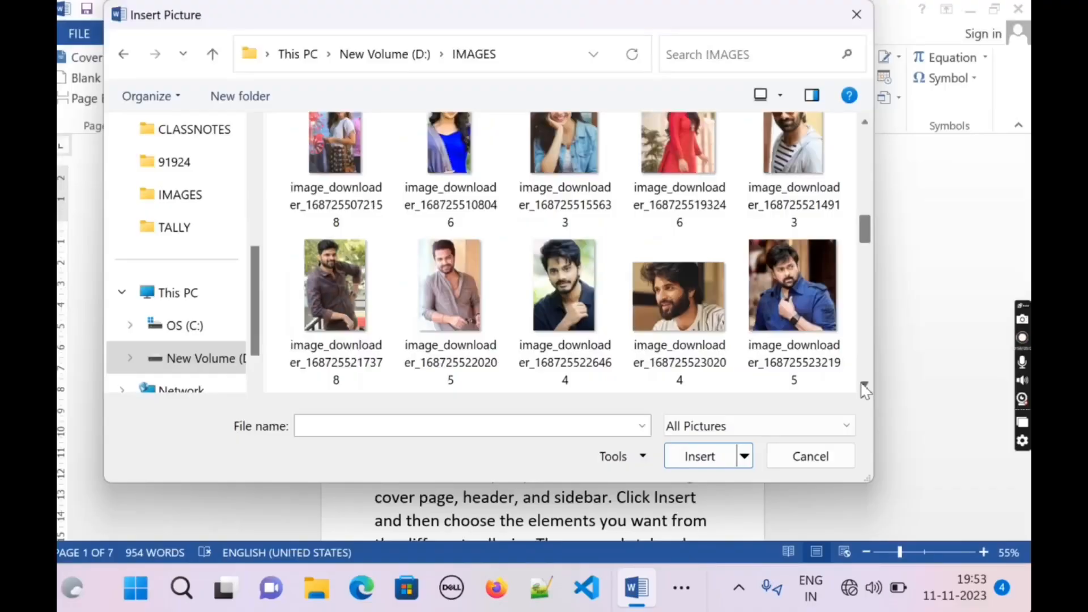
scroll(865, 389, down, 3)
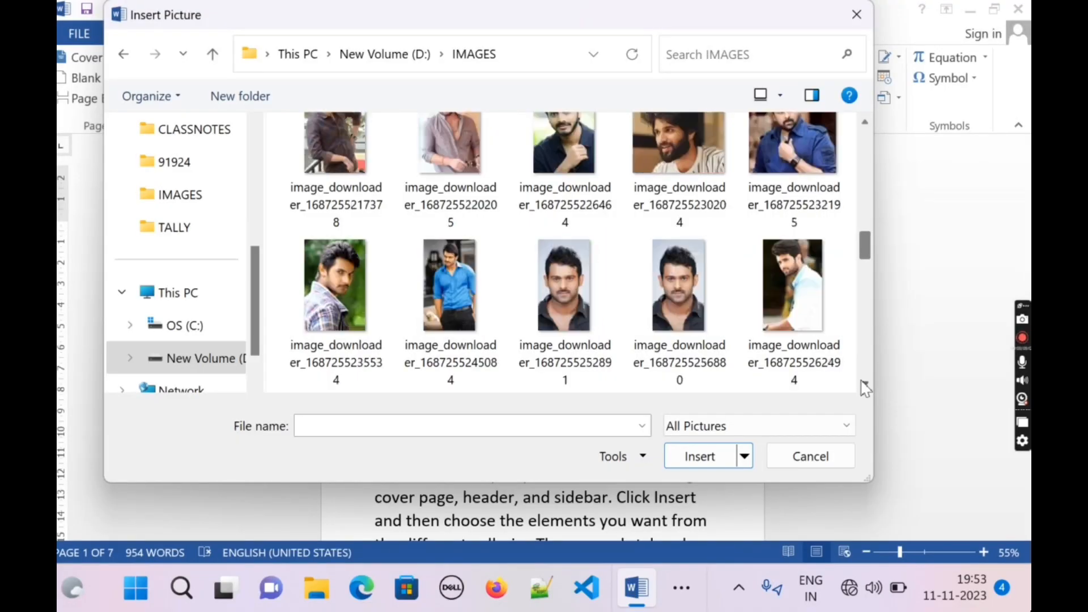
click(348, 158)
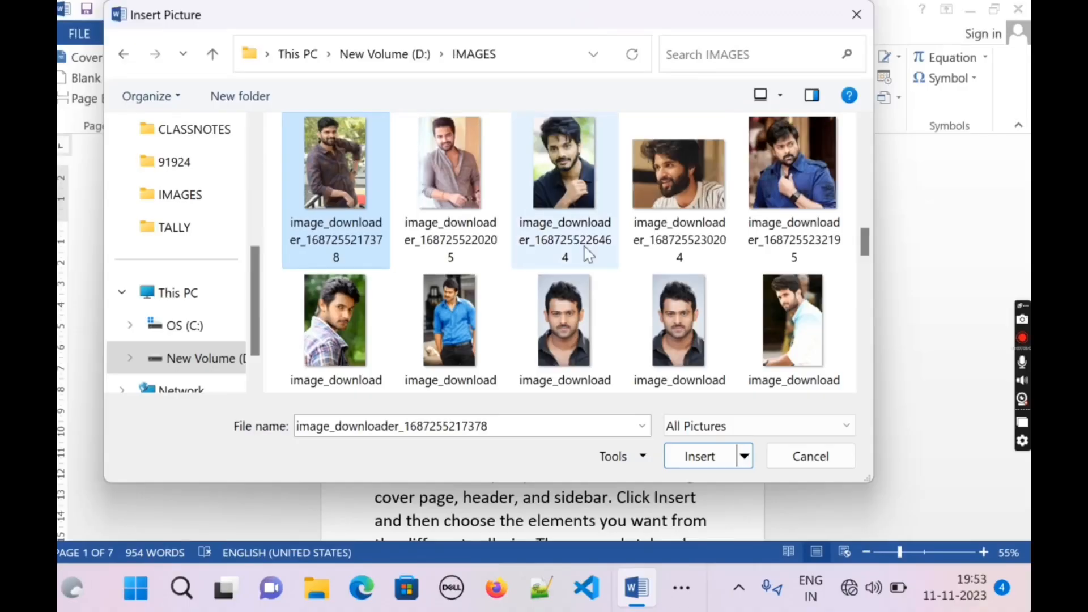
click(710, 464)
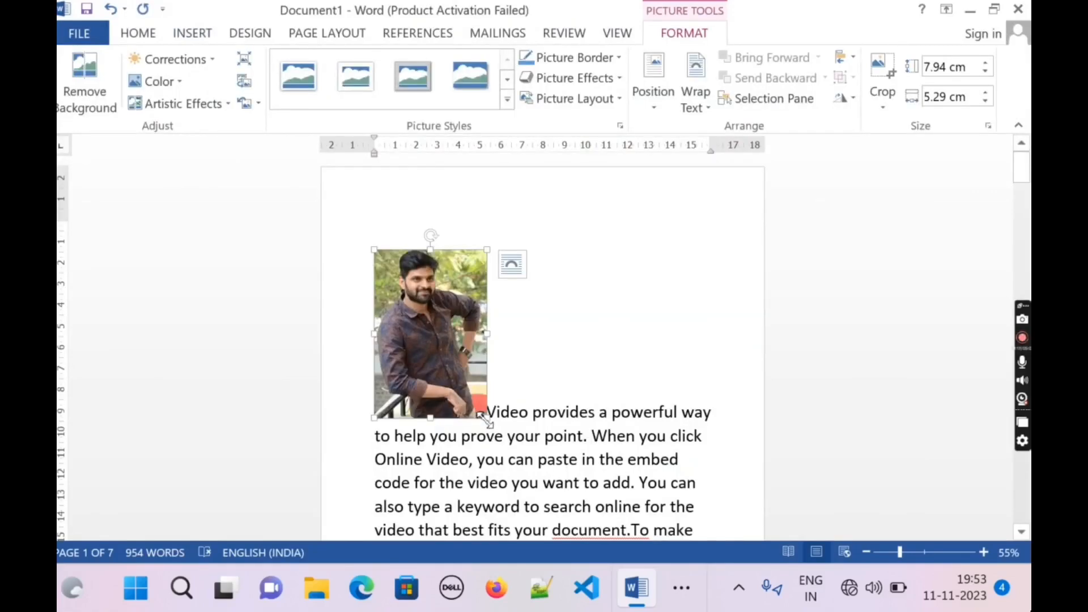
Set the picture's height to 5 cm and enlarge it freehand to about 12.8 cm high by 8.6 cm wide.
click(957, 68)
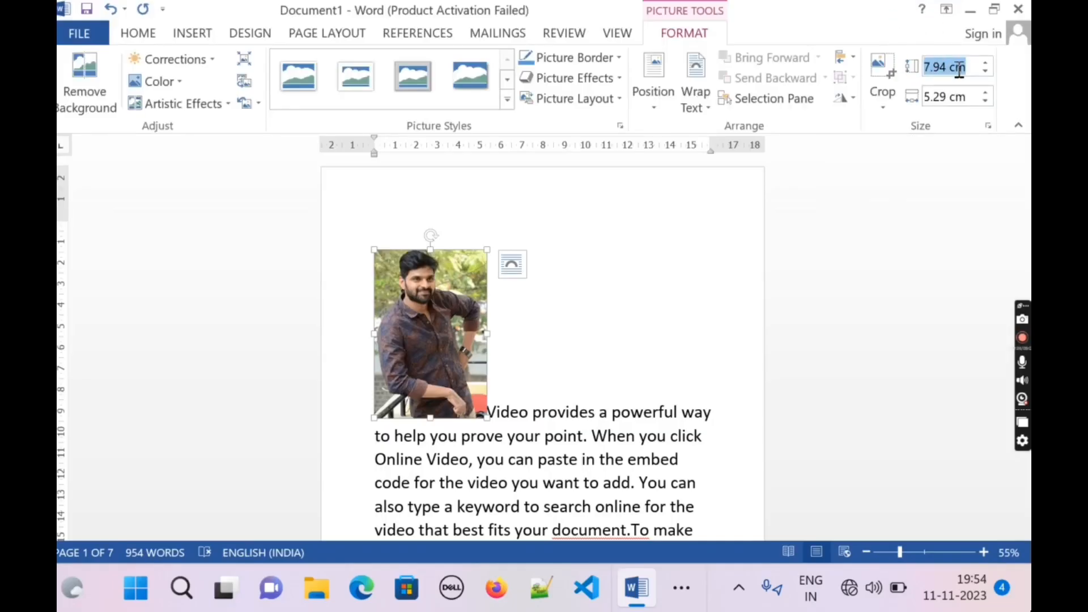
text(5)
click(949, 100)
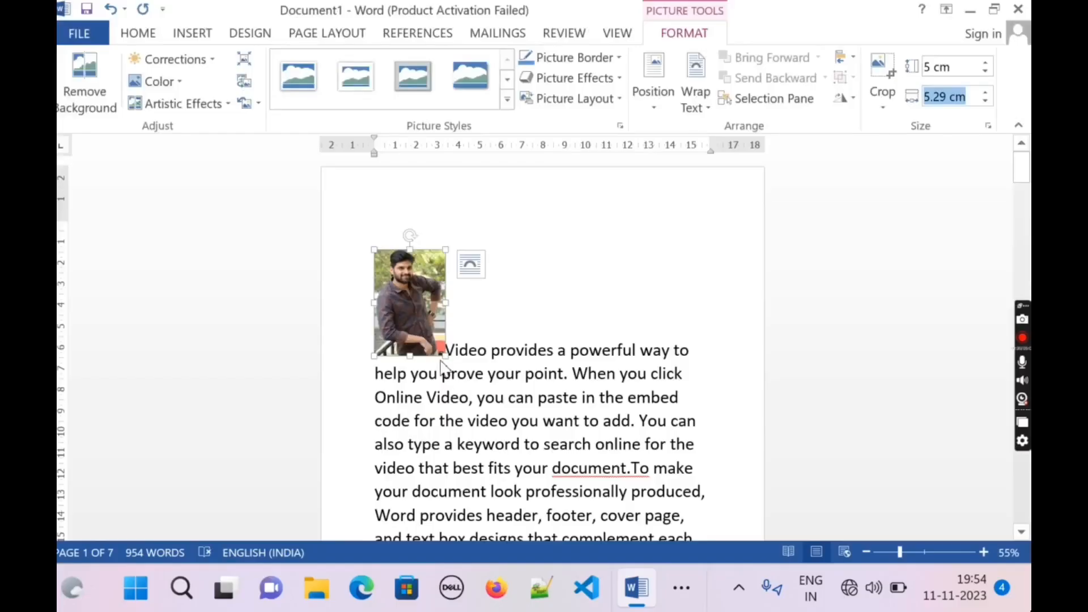
drag(445, 356, 556, 460)
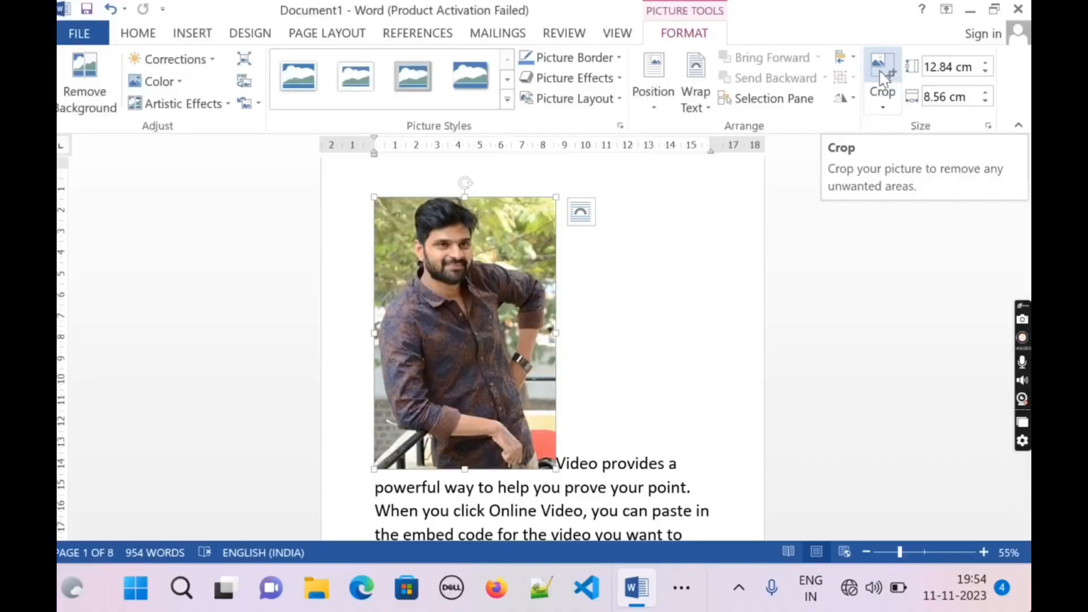
Crop away the picture's lower part to about 7 cm high and narrow the picture to about 6.5 cm wide.
click(884, 84)
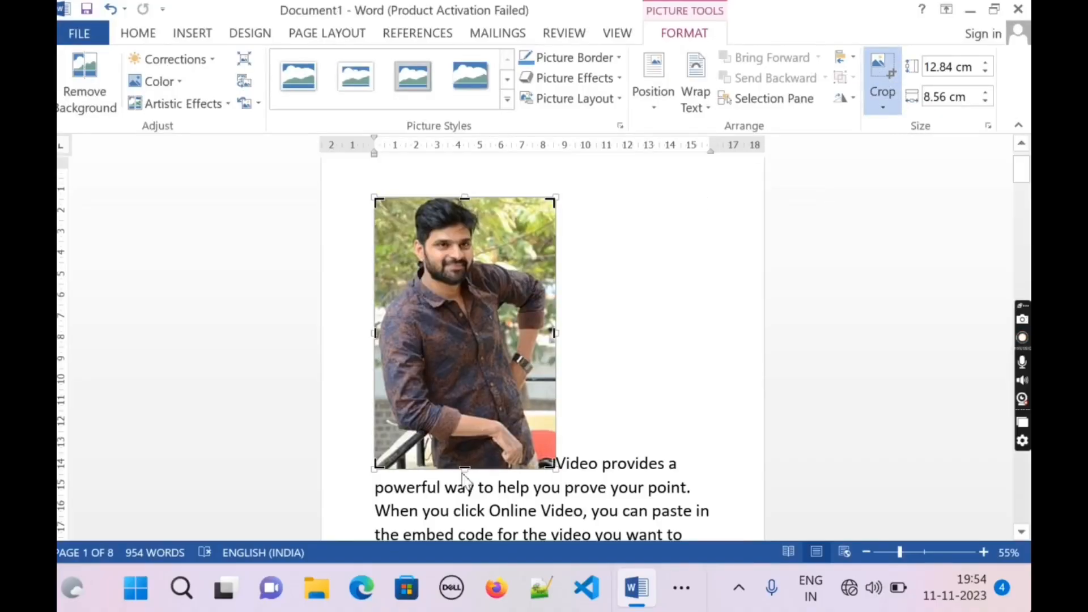
drag(464, 469, 489, 350)
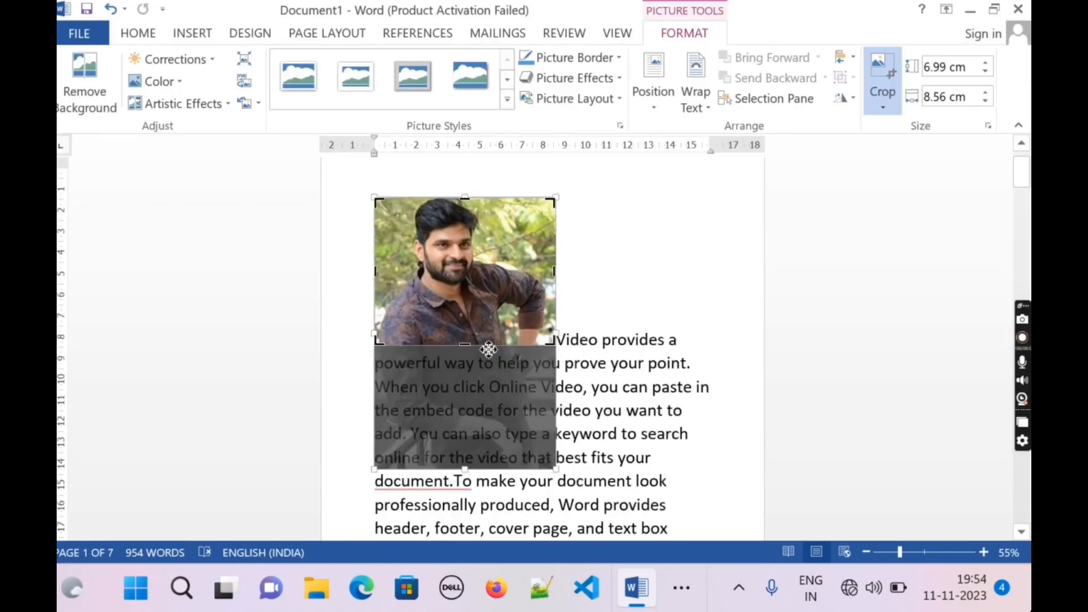
click(488, 349)
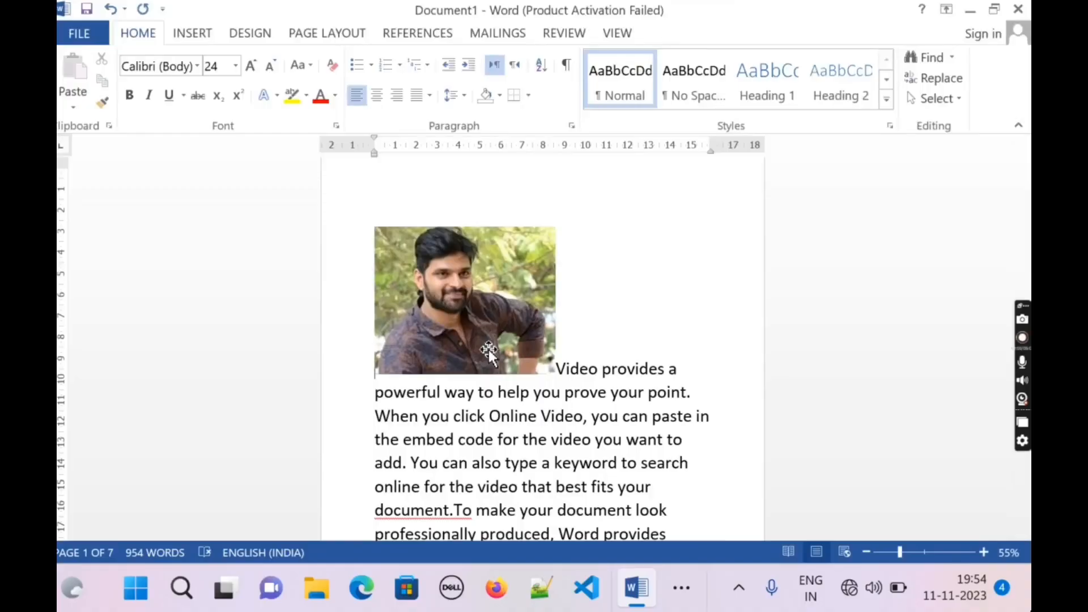
click(497, 315)
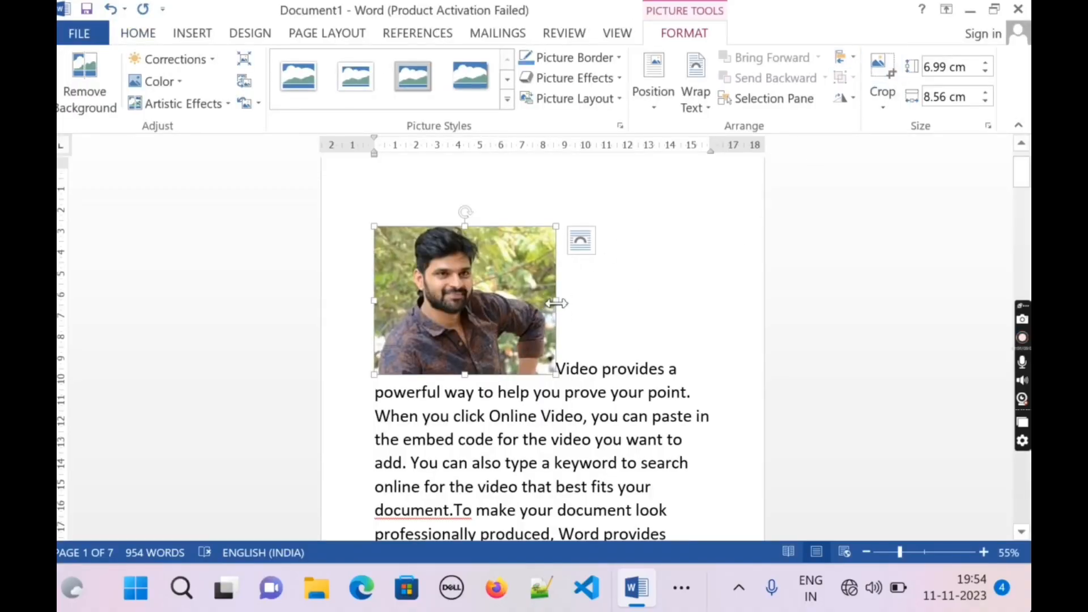
drag(557, 304, 516, 311)
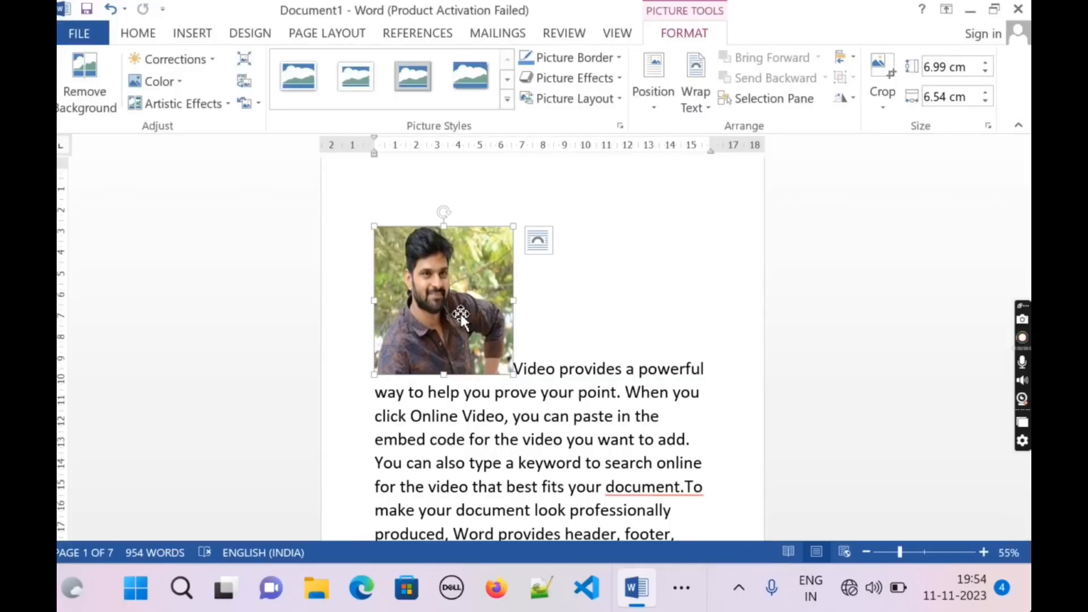
Set the picture's text wrapping to Through and move it into the middle of the opening paragraph.
click(702, 104)
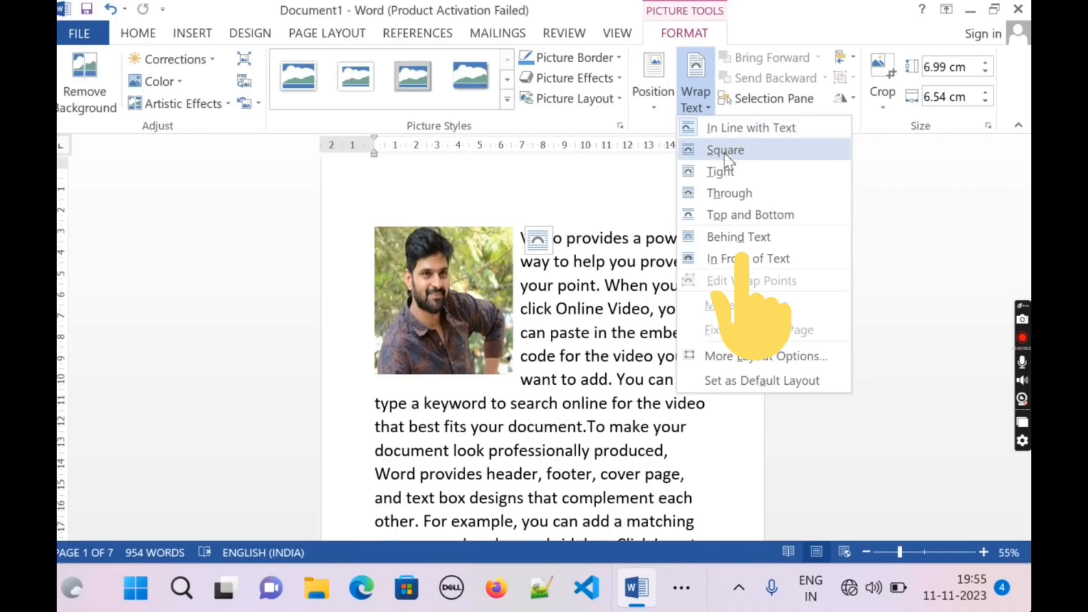
click(723, 193)
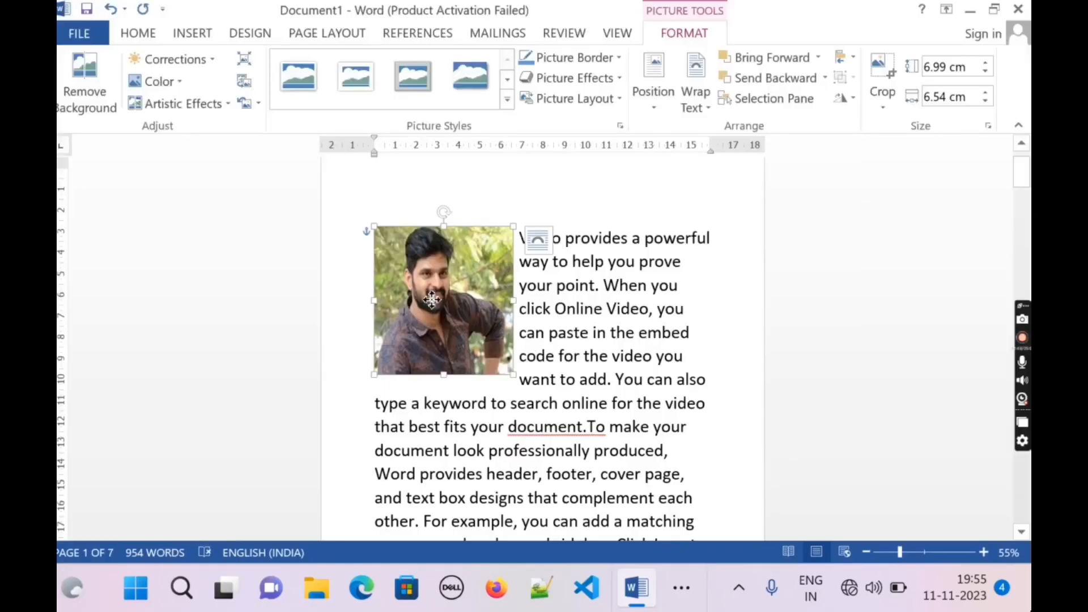
drag(436, 308, 526, 372)
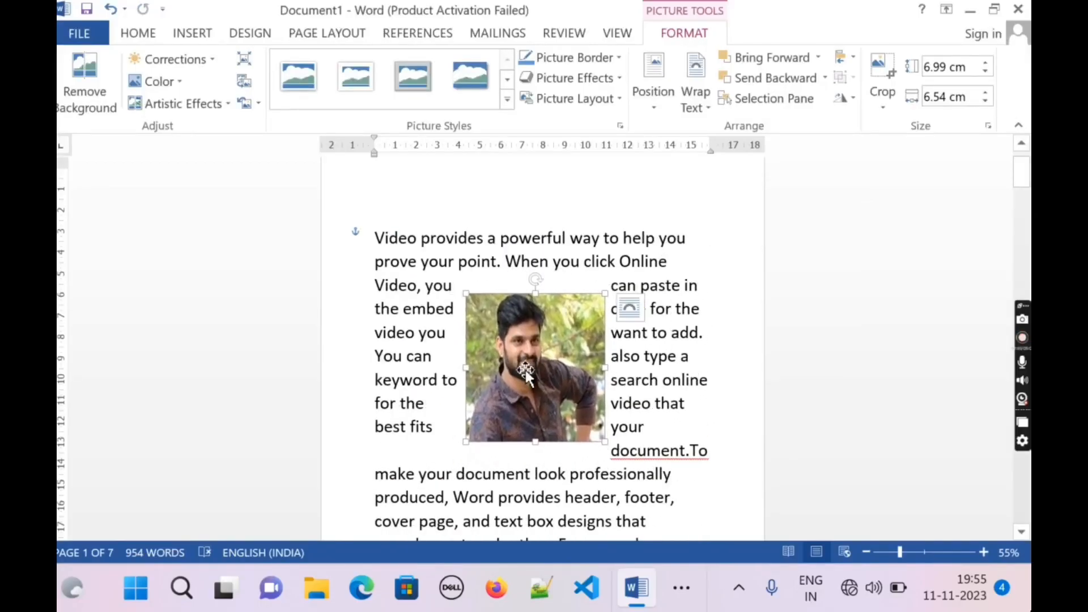
Choose Through text wrapping again and move the picture to the upper-left corner of the opening paragraph.
click(695, 94)
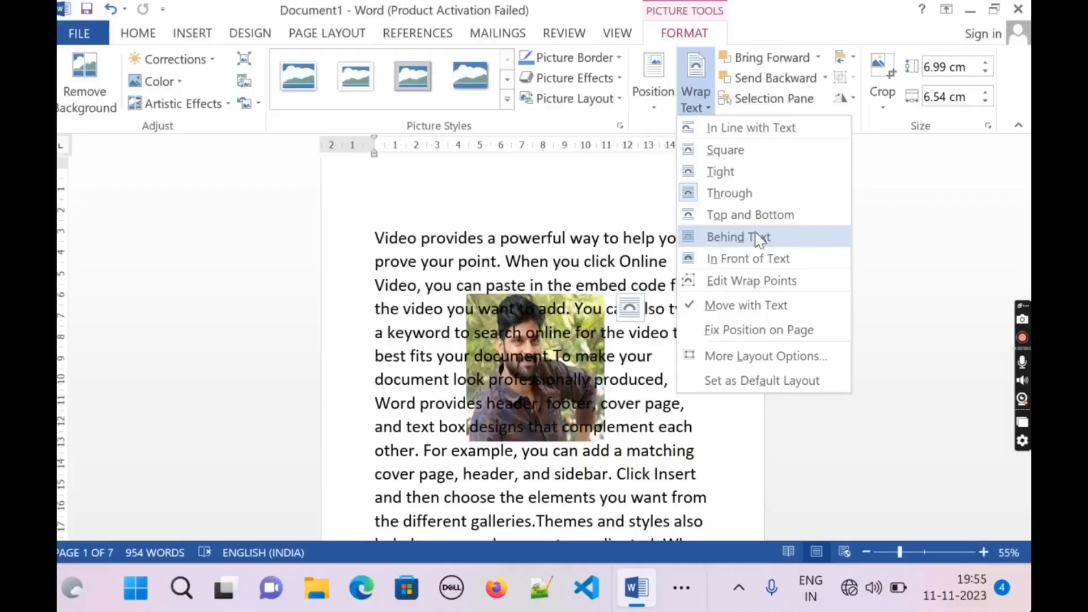
click(744, 195)
drag(550, 354, 467, 249)
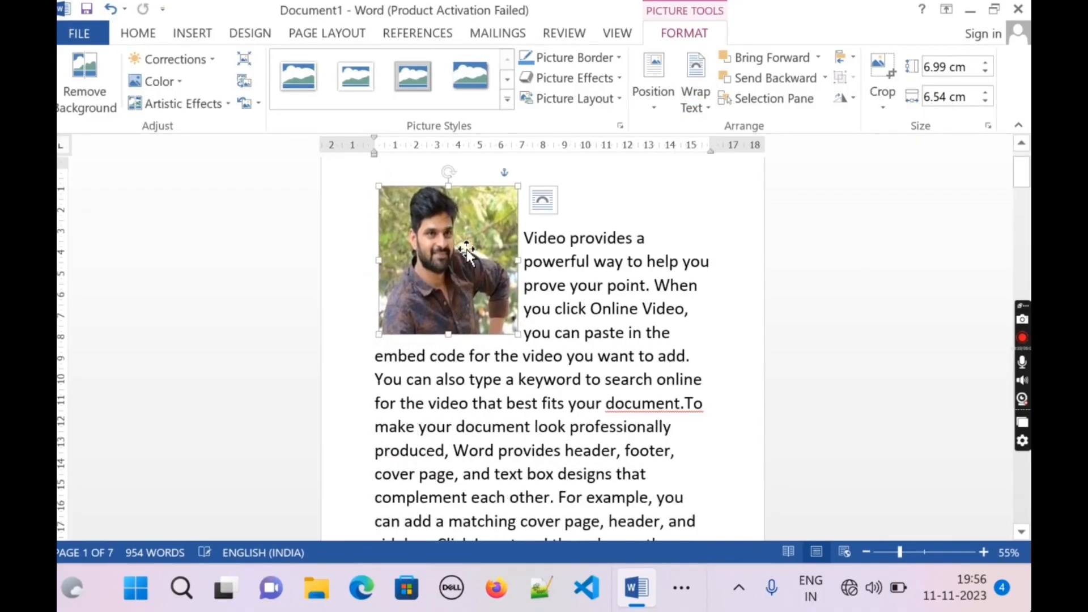
Apply the black double-frame picture style to the picture and change its border colour to red.
click(506, 102)
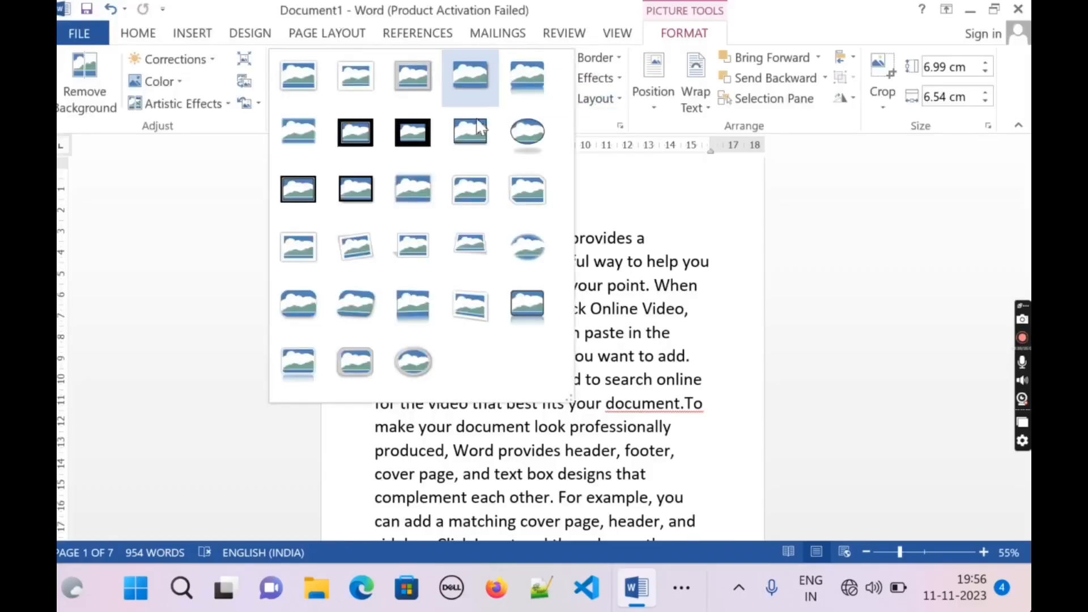
click(358, 143)
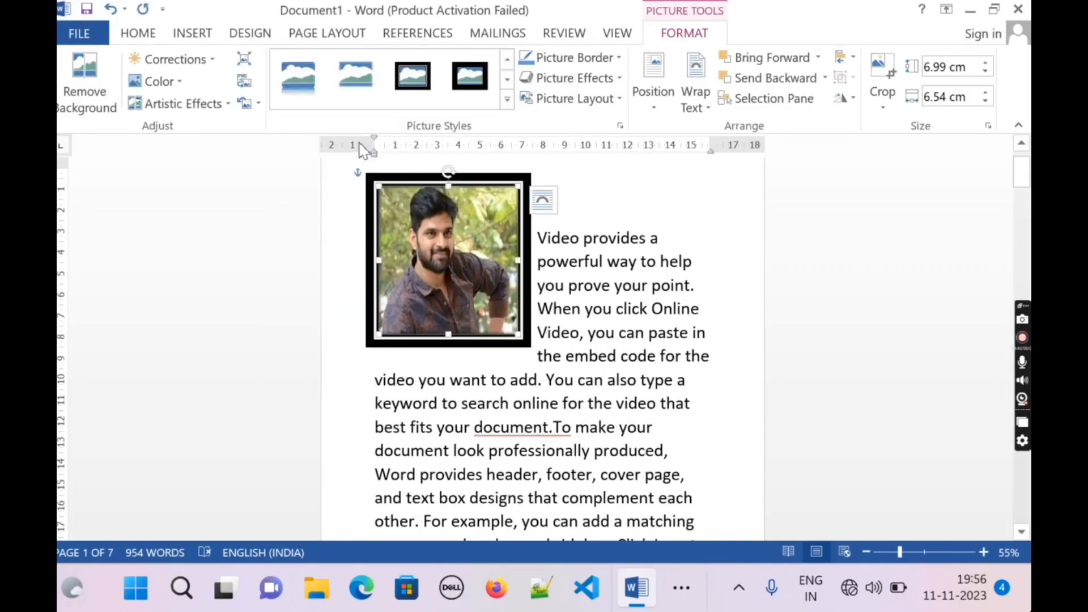
click(619, 57)
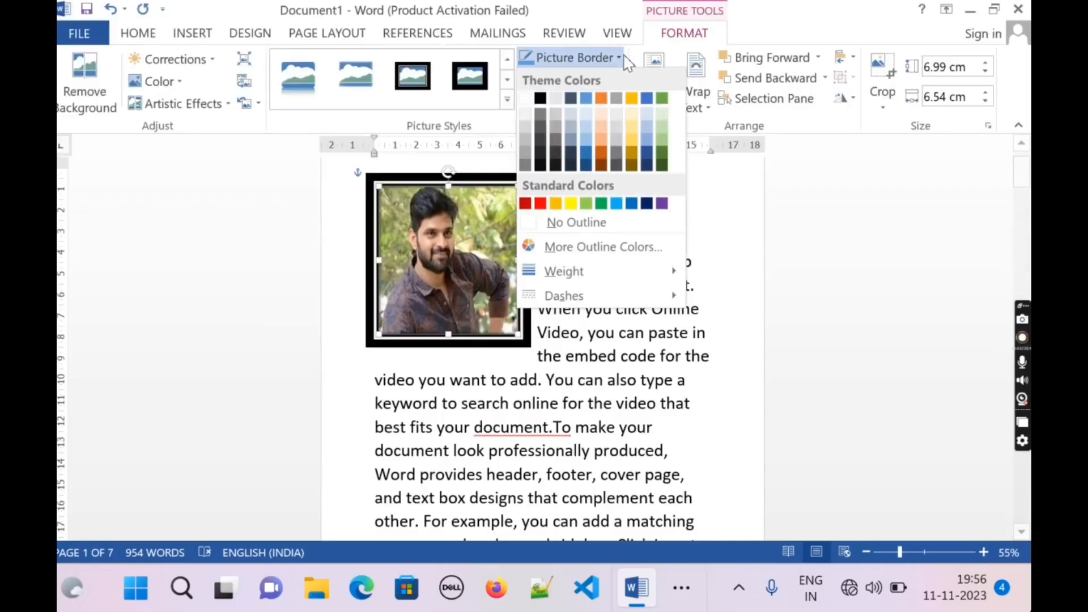
click(541, 204)
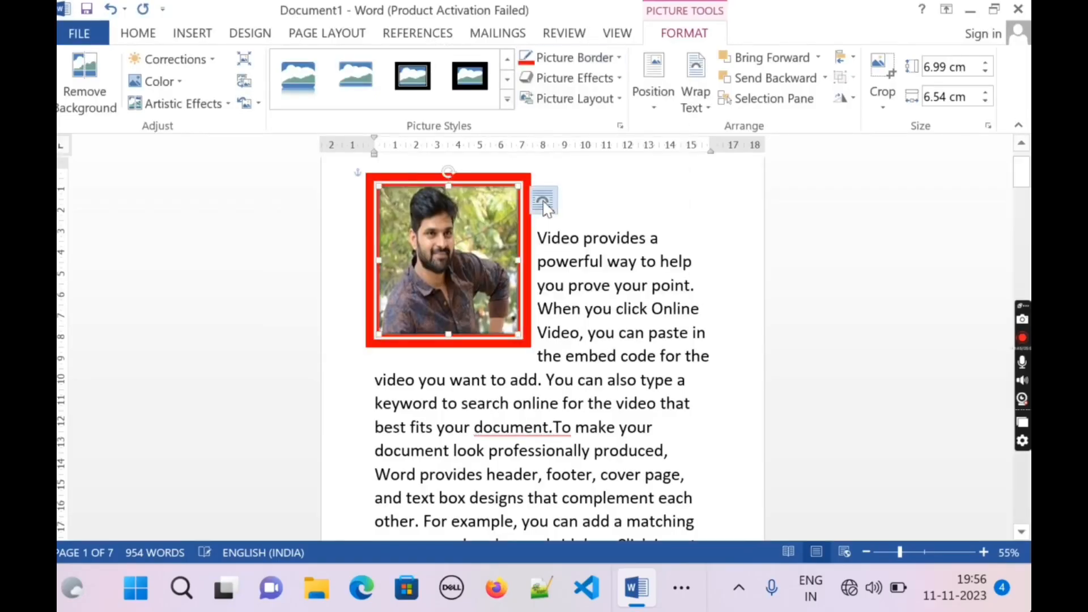
Try a tilted 3-D preset effect from the last row of presets on the framed picture.
click(618, 80)
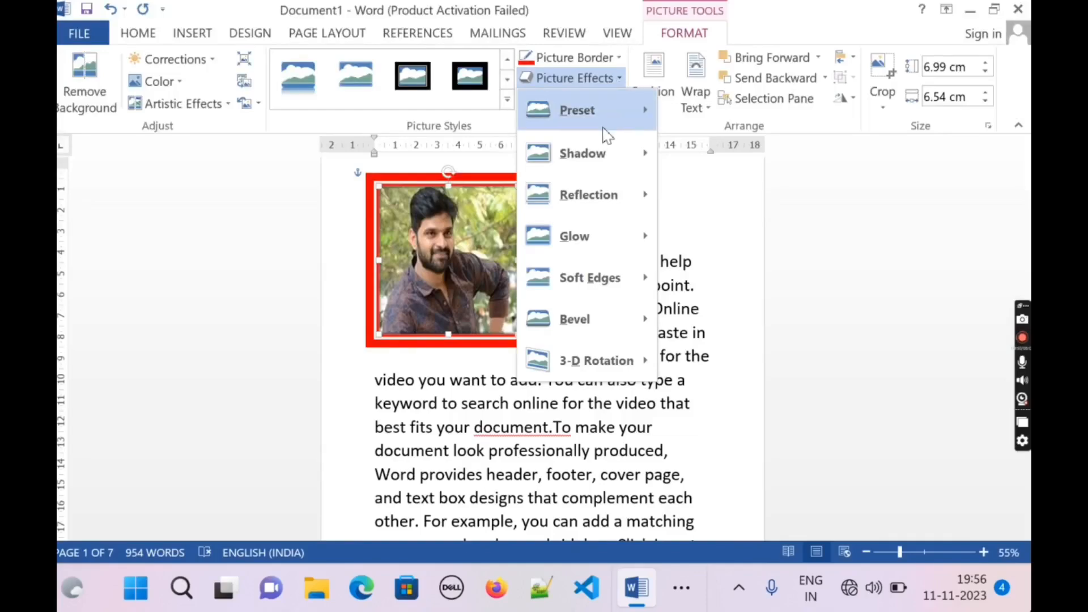
mouse_move(595, 158)
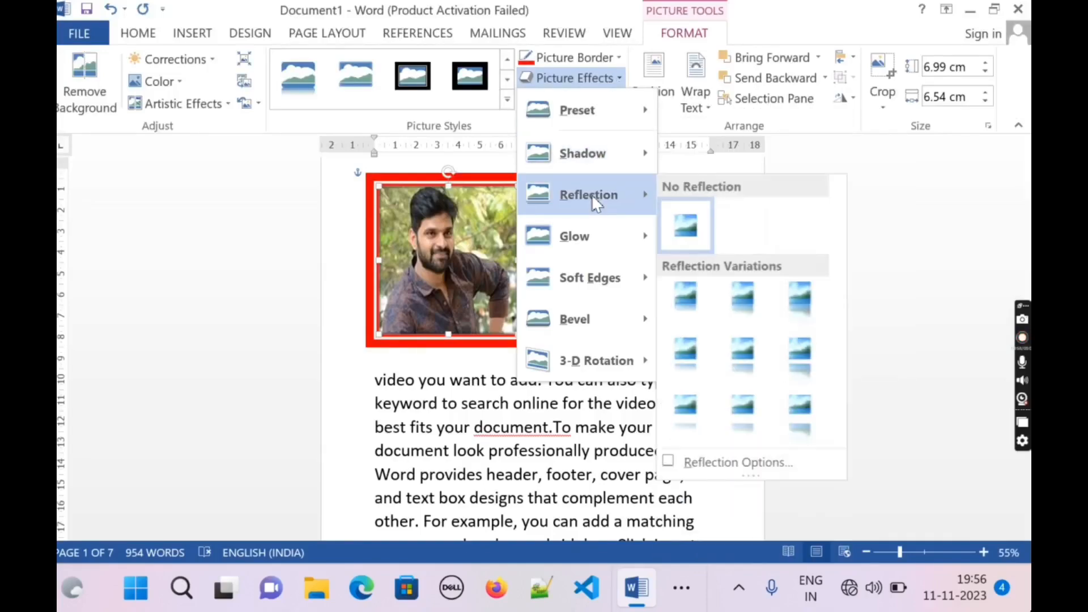
mouse_move(593, 233)
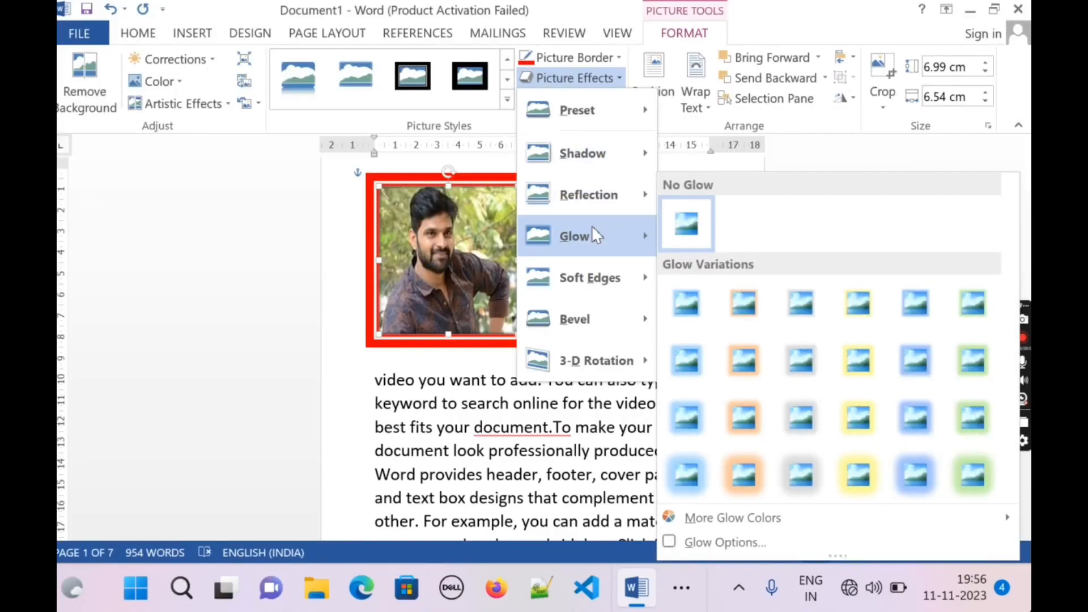
mouse_move(626, 121)
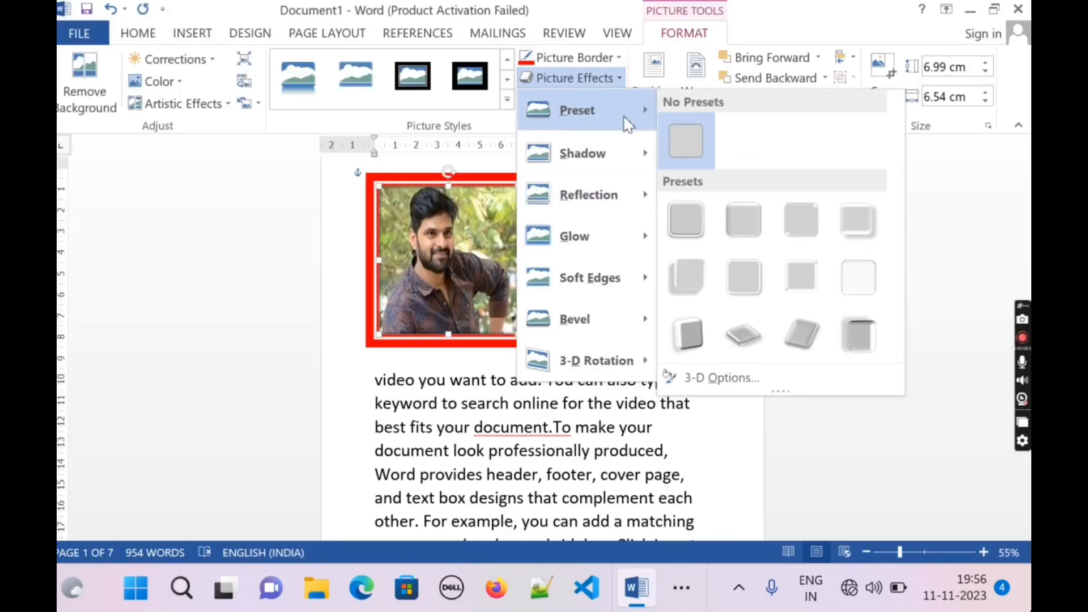
click(744, 334)
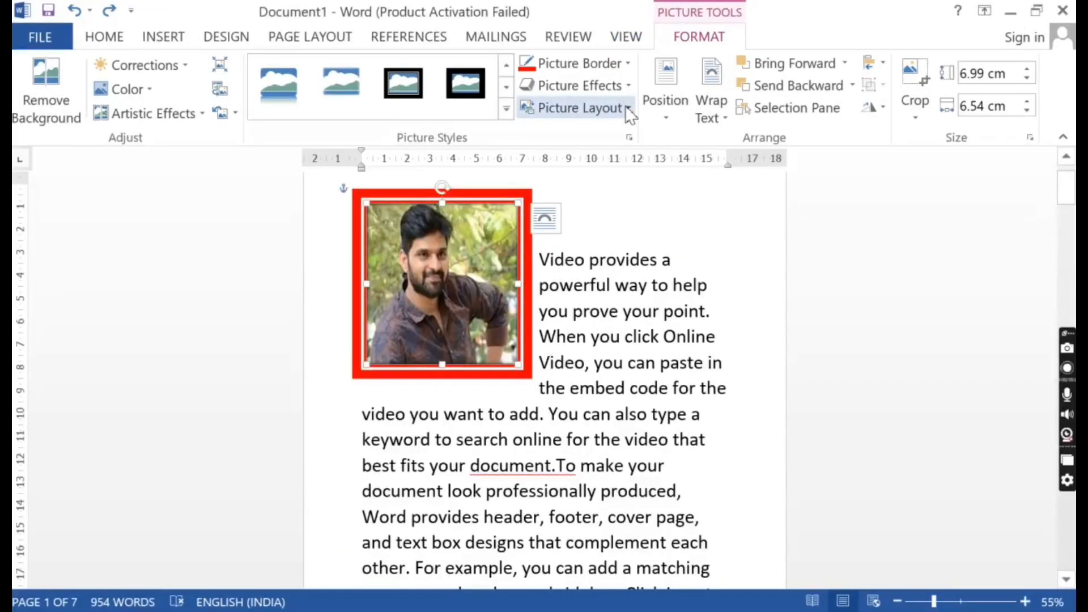
Convert the picture to the first SmartArt picture layout and open its [Text] placeholder for editing.
click(620, 98)
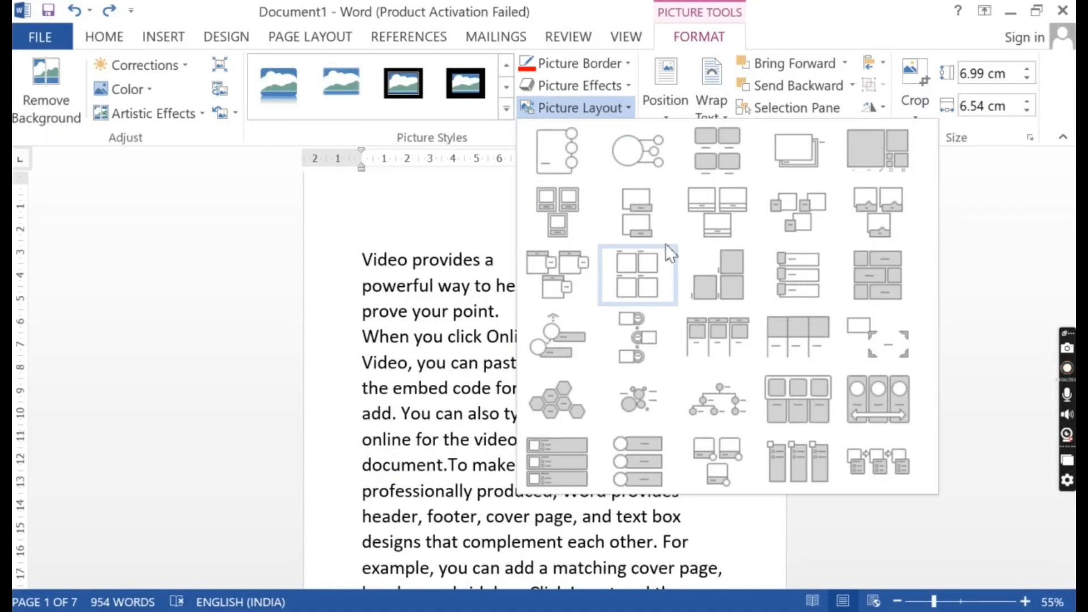
click(576, 168)
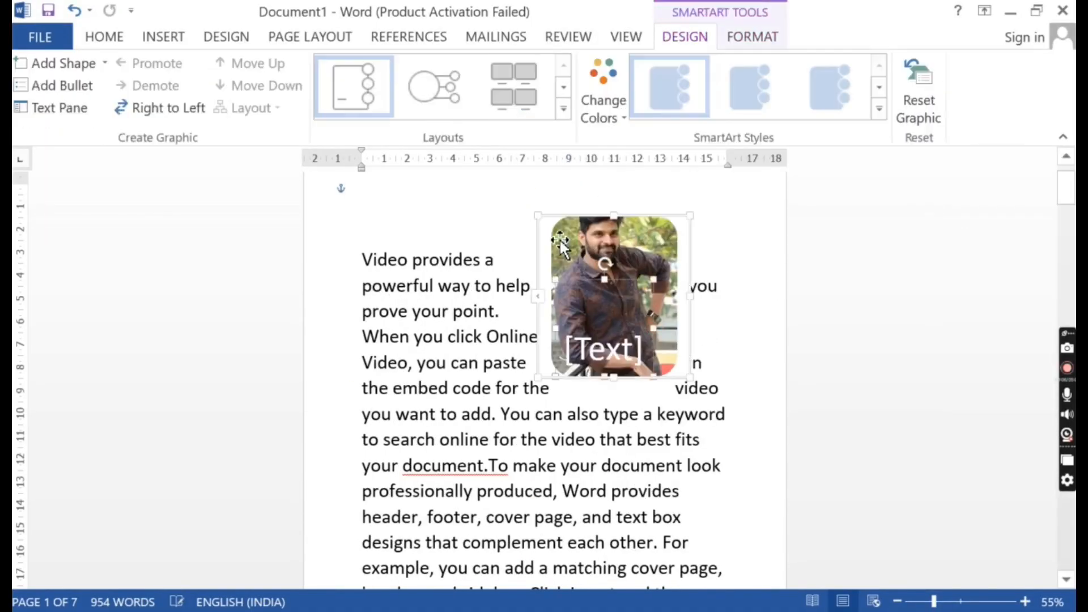
click(613, 357)
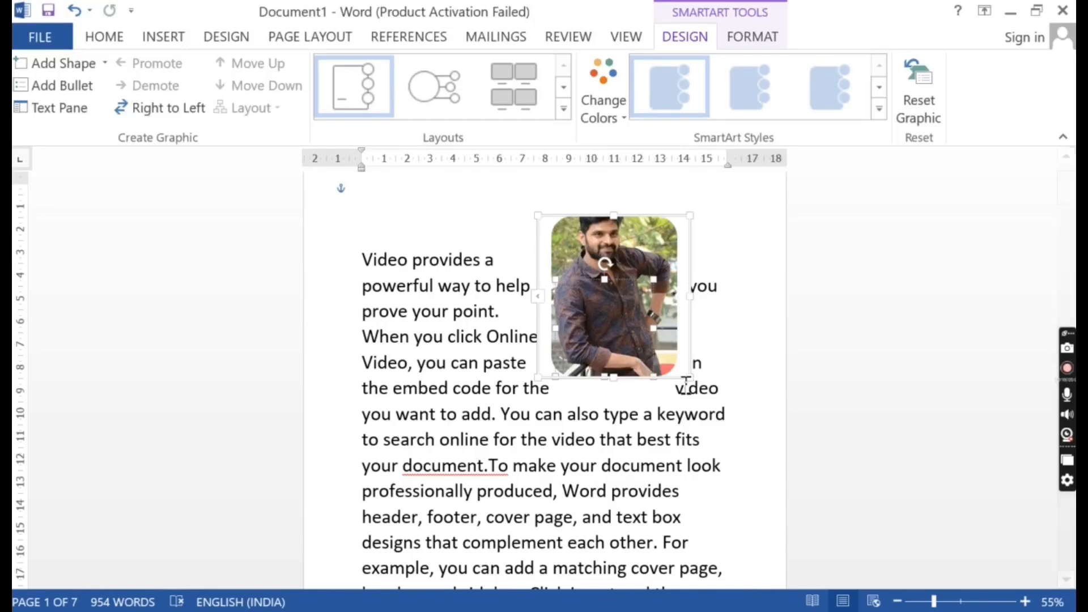
Enter a person's name as the SmartArt picture's caption and try the fifth picture layout in the first row.
text(raju)
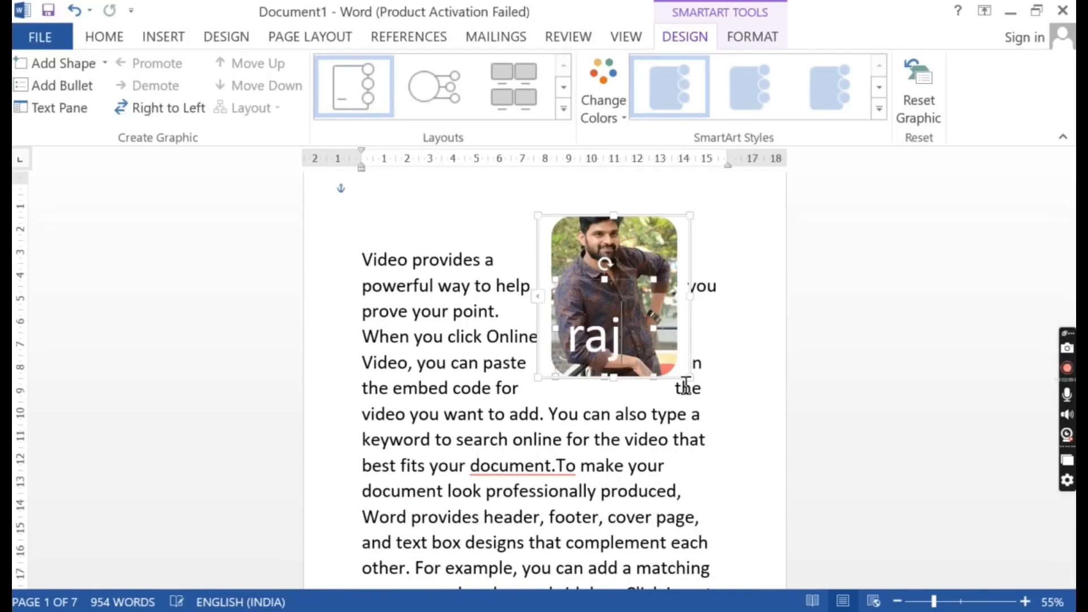
click(563, 110)
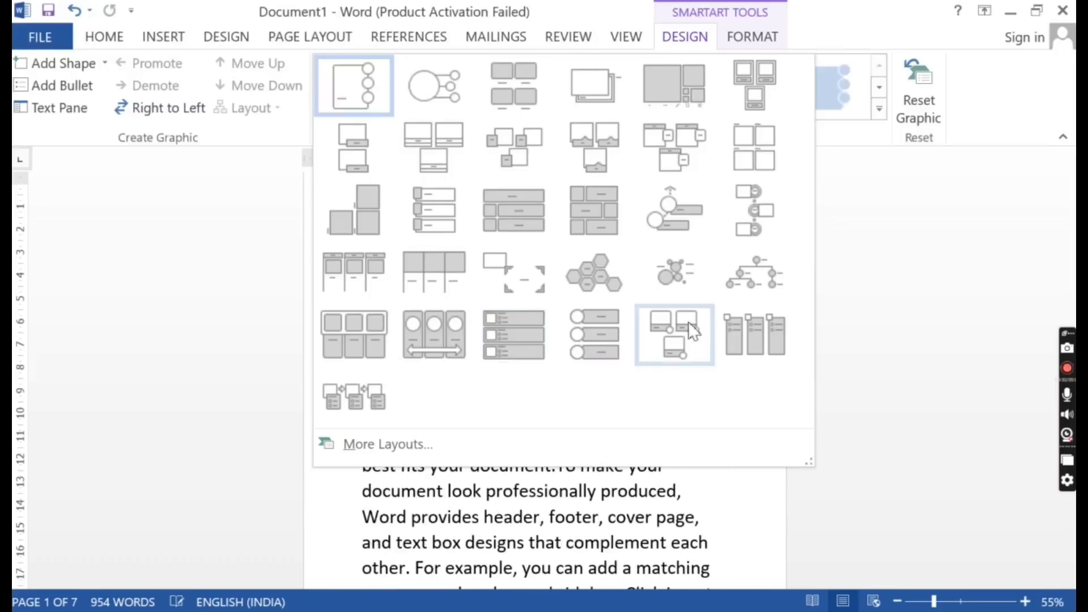
click(696, 107)
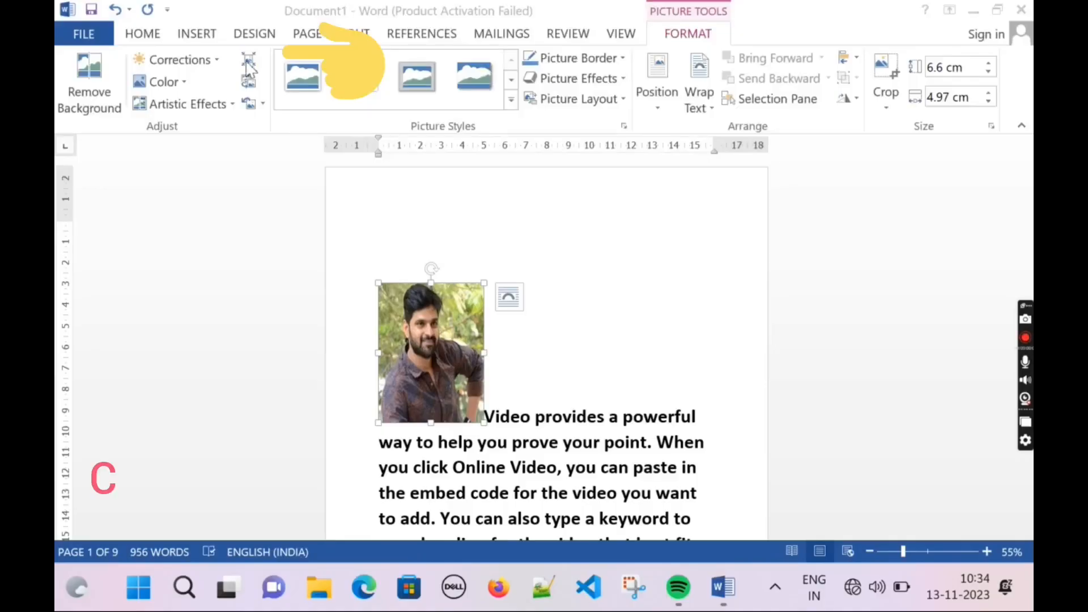
Compress only this picture, deleting its cropped areas and using the document resolution.
click(248, 62)
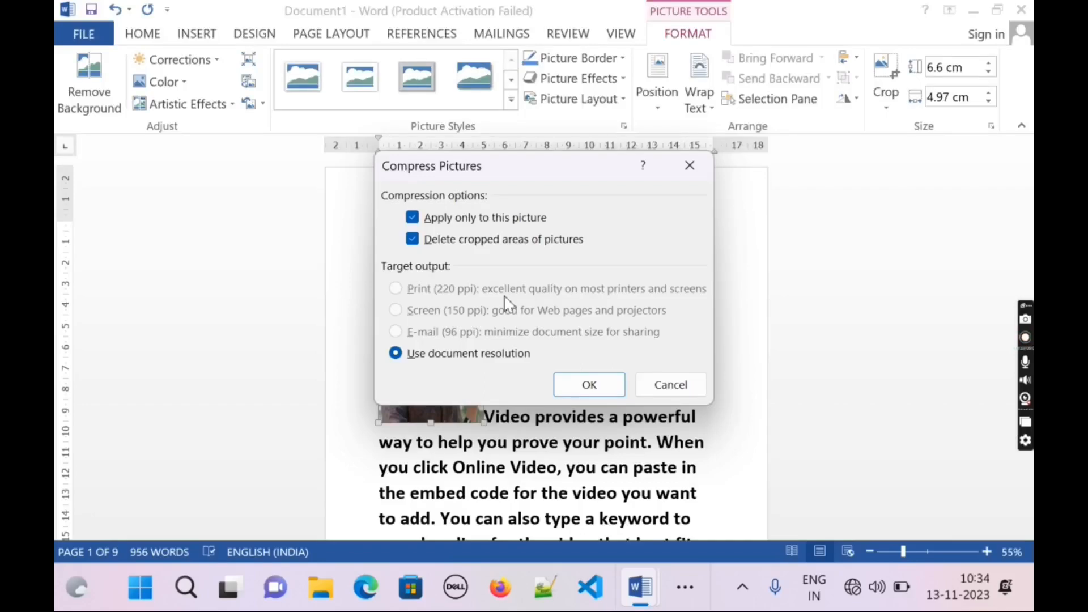
click(595, 390)
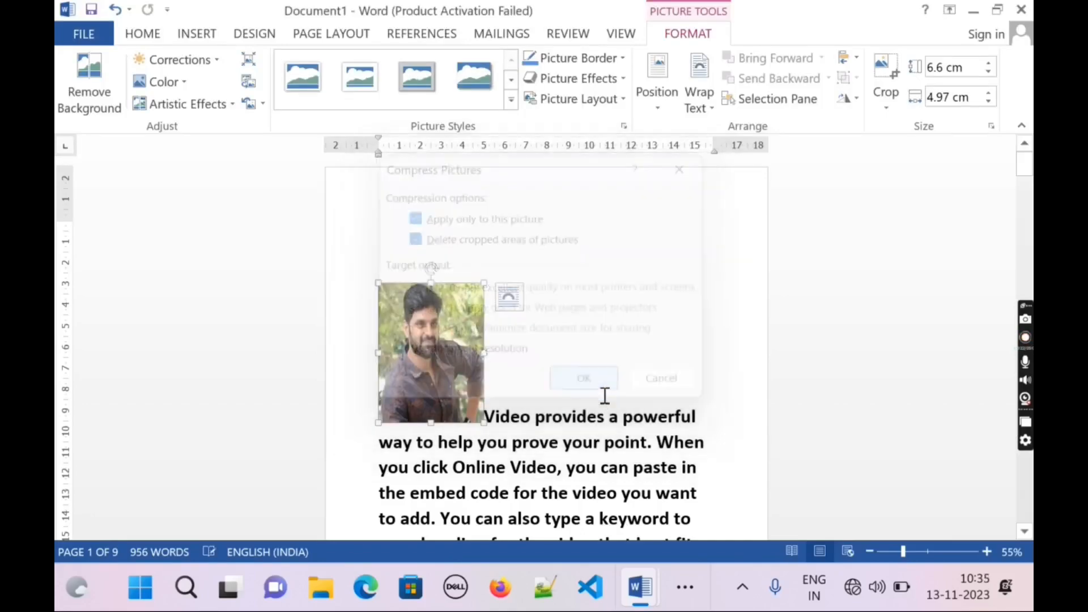
click(255, 87)
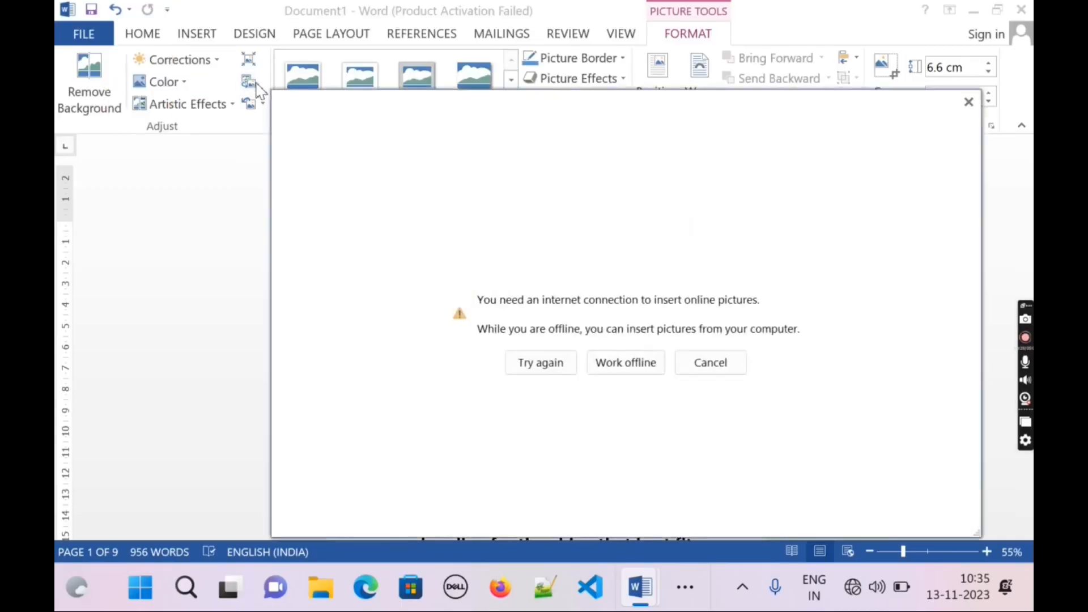
click(627, 368)
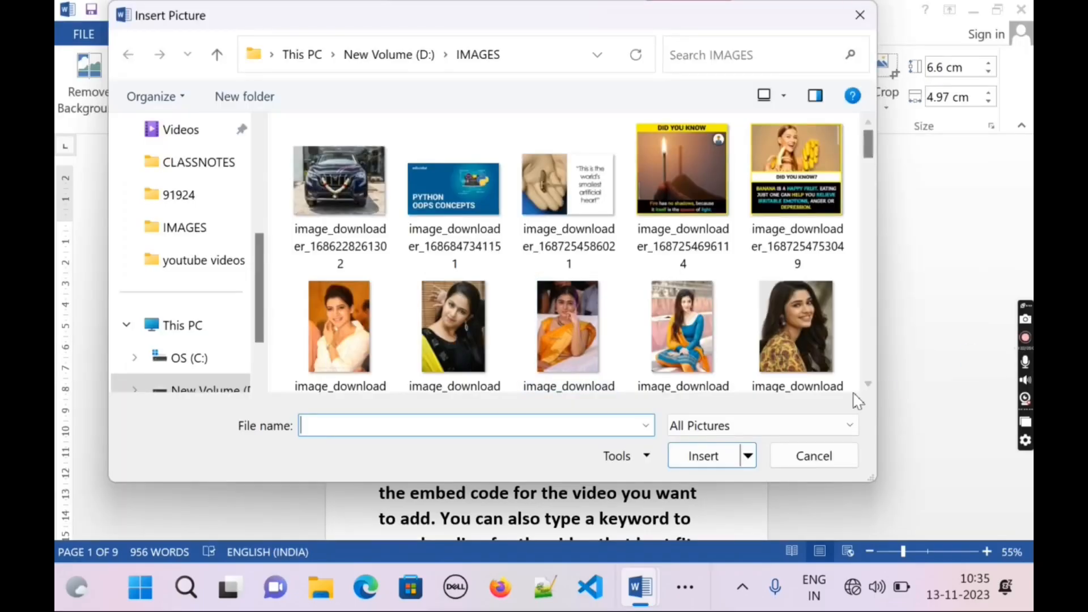
click(868, 384)
click(796, 289)
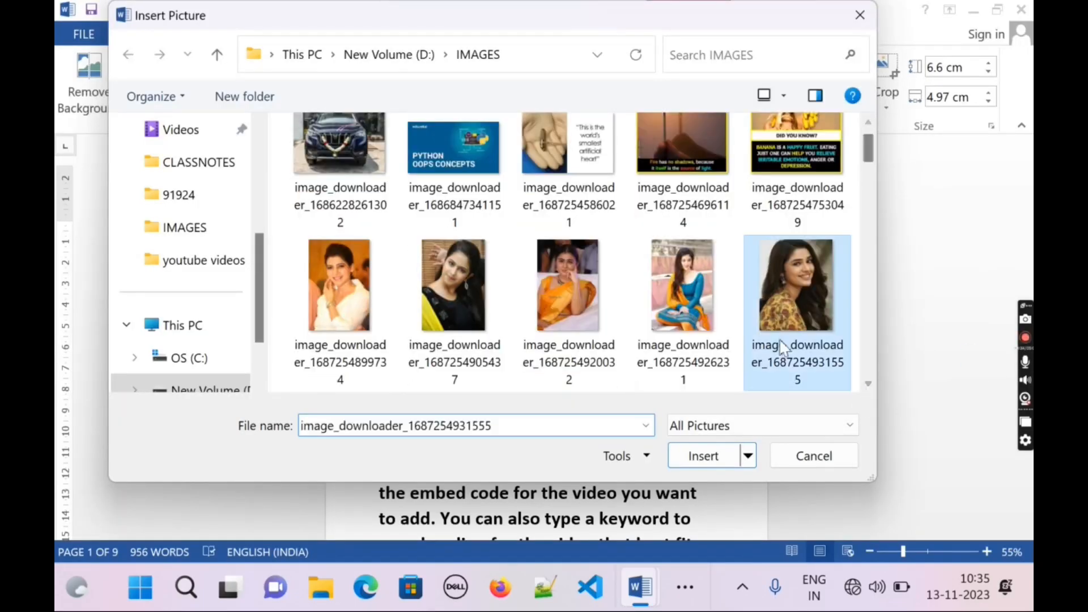
click(703, 456)
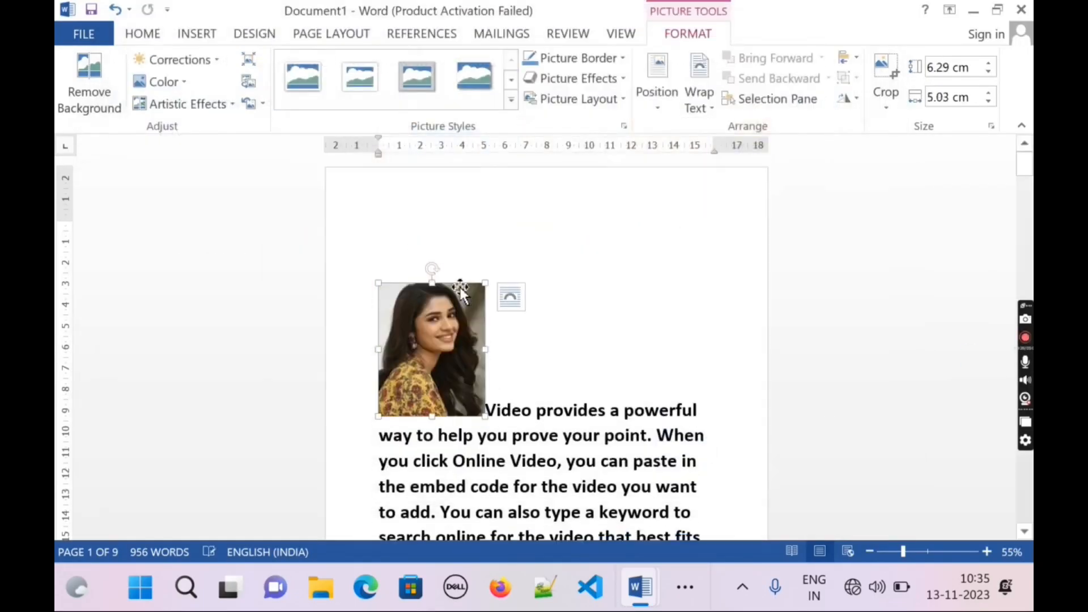
Reset the picture's formatting and apply the fourth preset in the second Brightness/Contrast row of corrections.
click(249, 103)
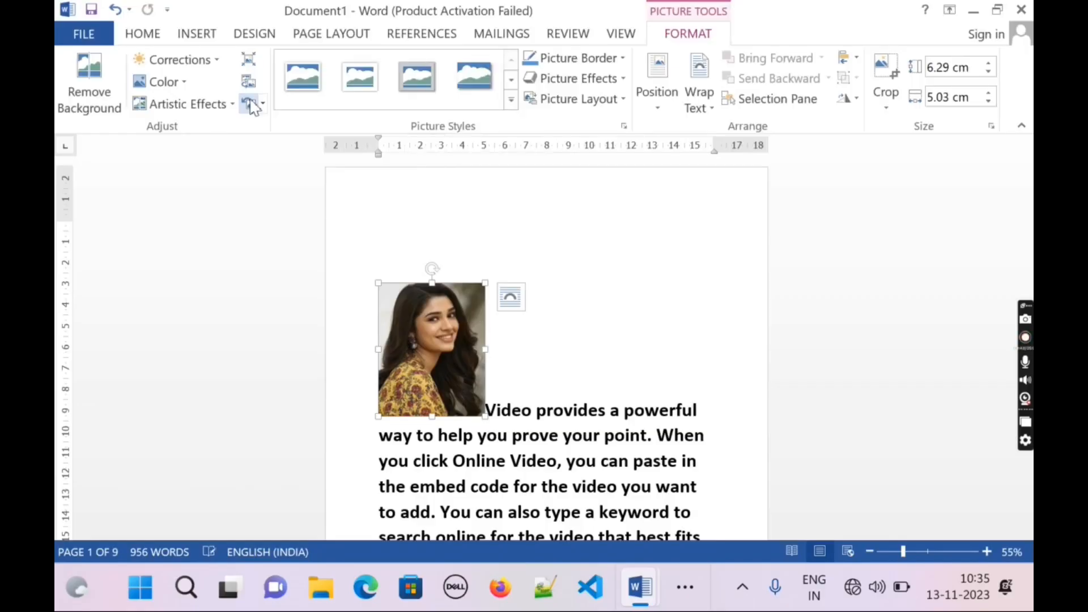
click(217, 67)
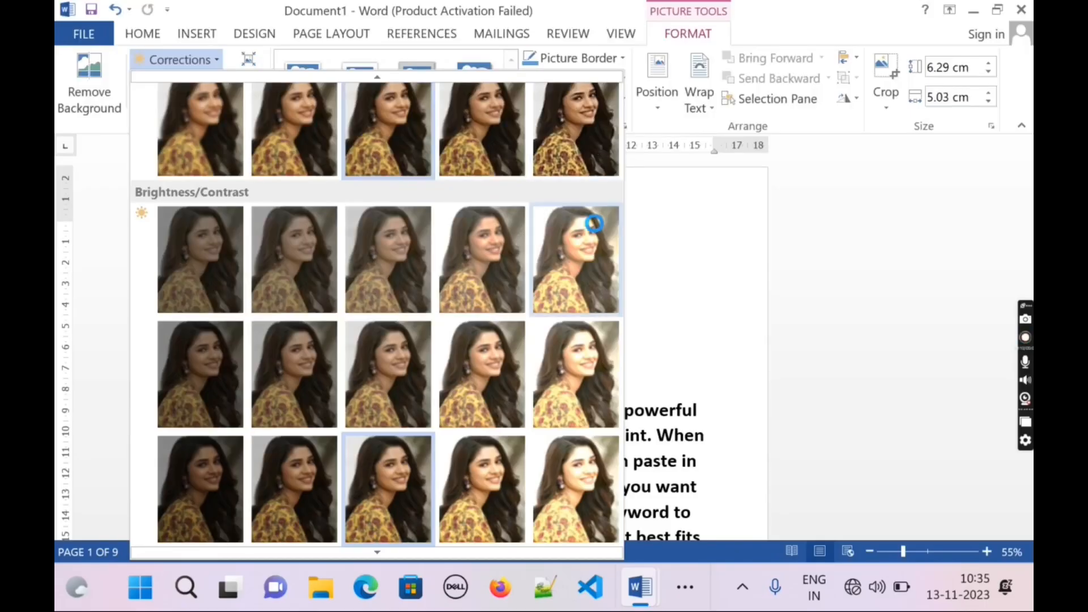
click(501, 389)
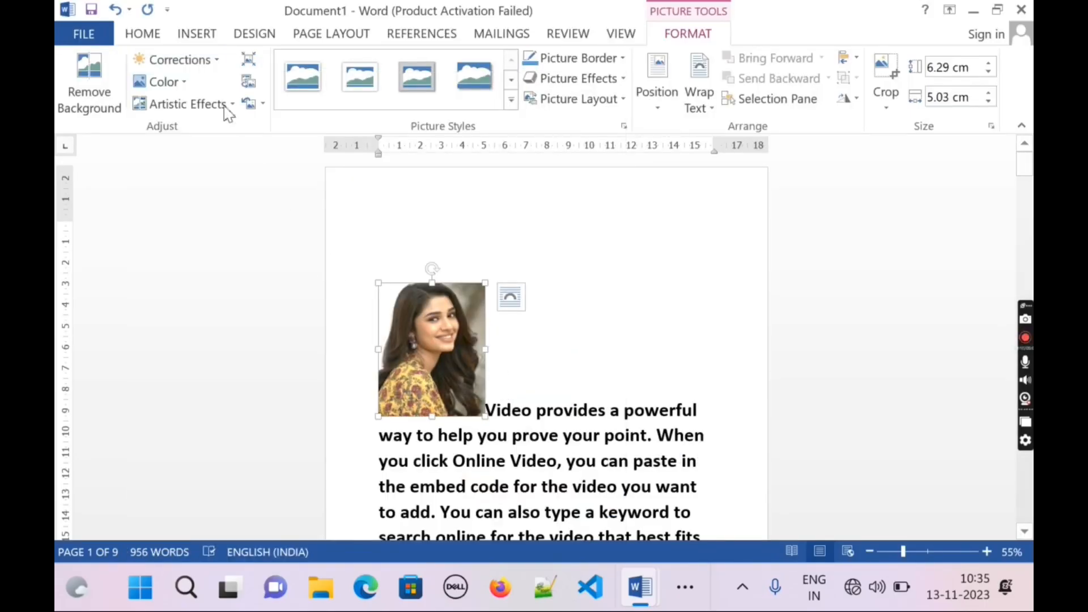
Recolour the picture with the dark orange accent variation.
click(183, 84)
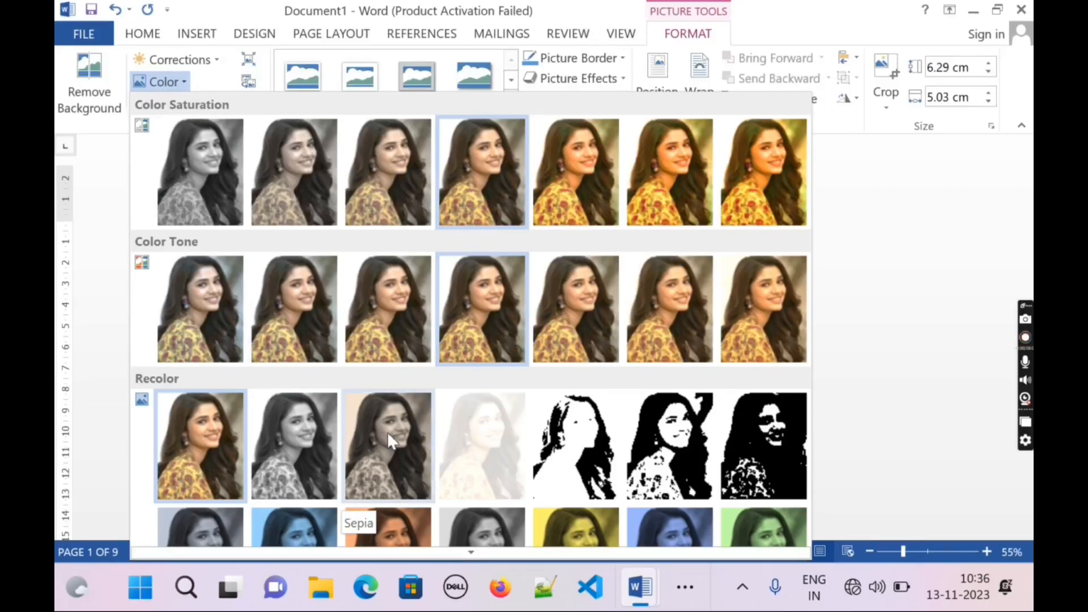
scroll(776, 530, down, 1)
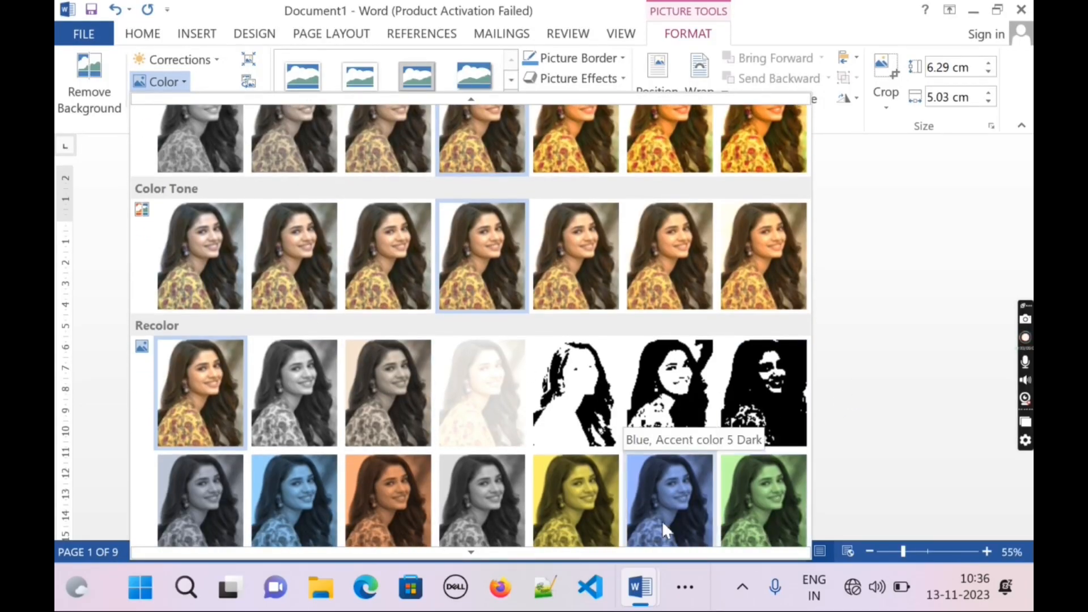
click(396, 505)
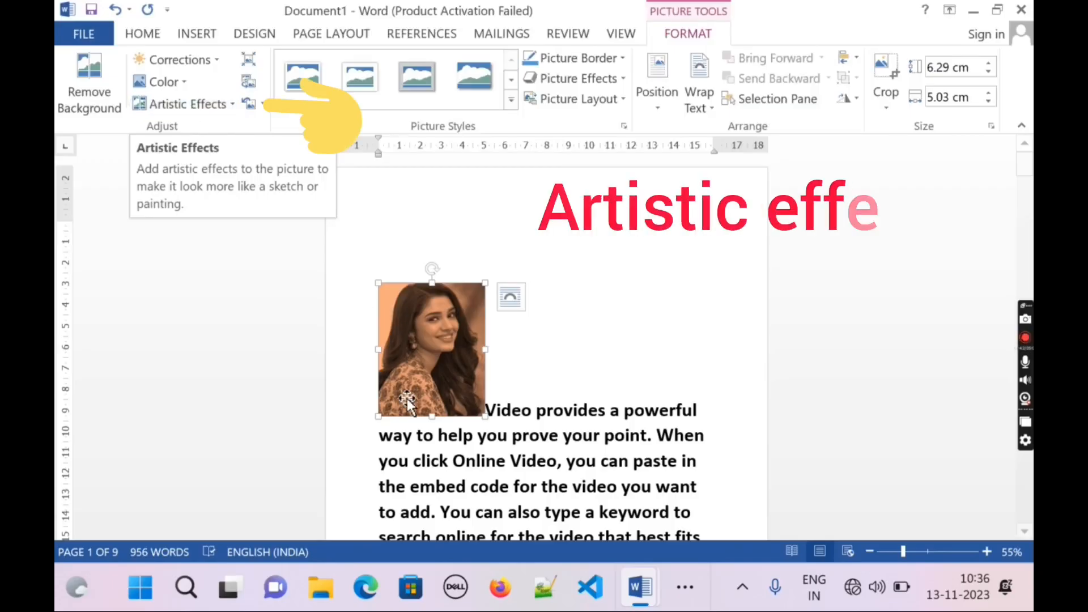
Enlarge the picture to about 9.28 cm by 7.42 cm and apply the black-and-white pencil sketch artistic effect.
drag(482, 419, 530, 473)
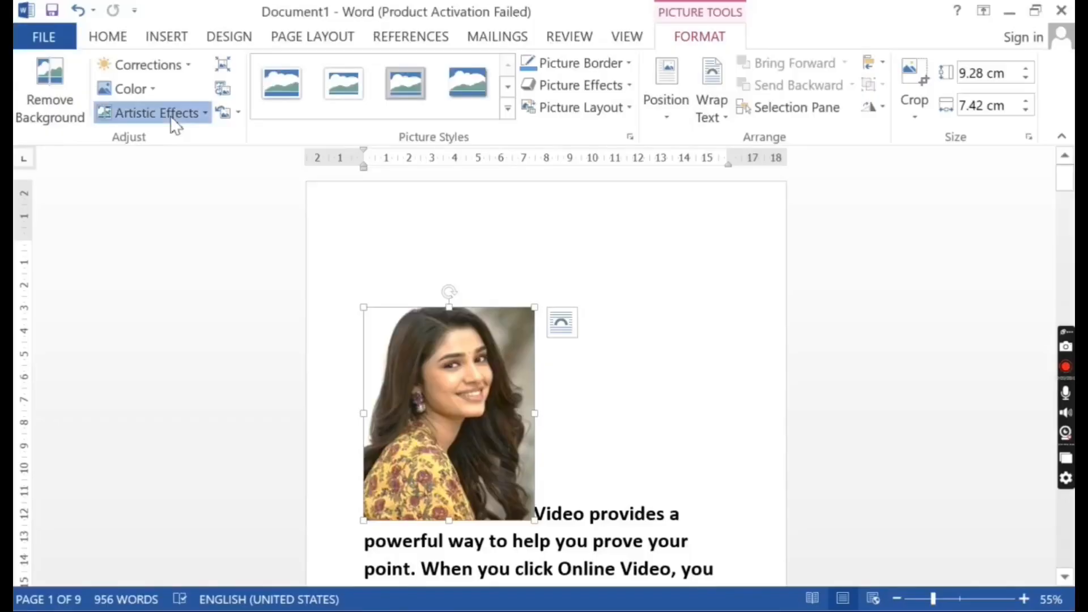
click(171, 116)
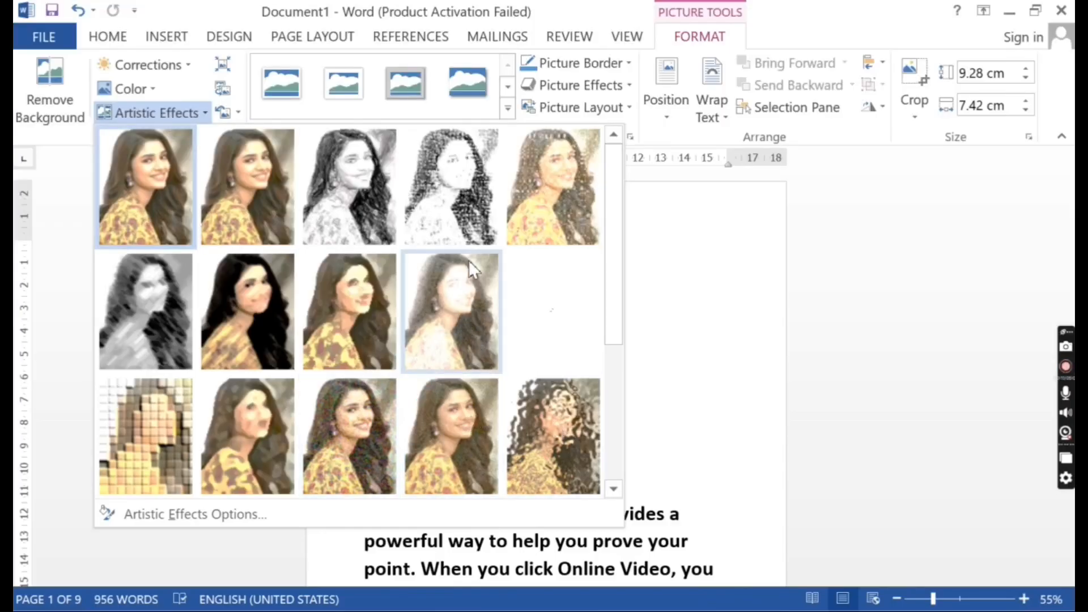
click(362, 195)
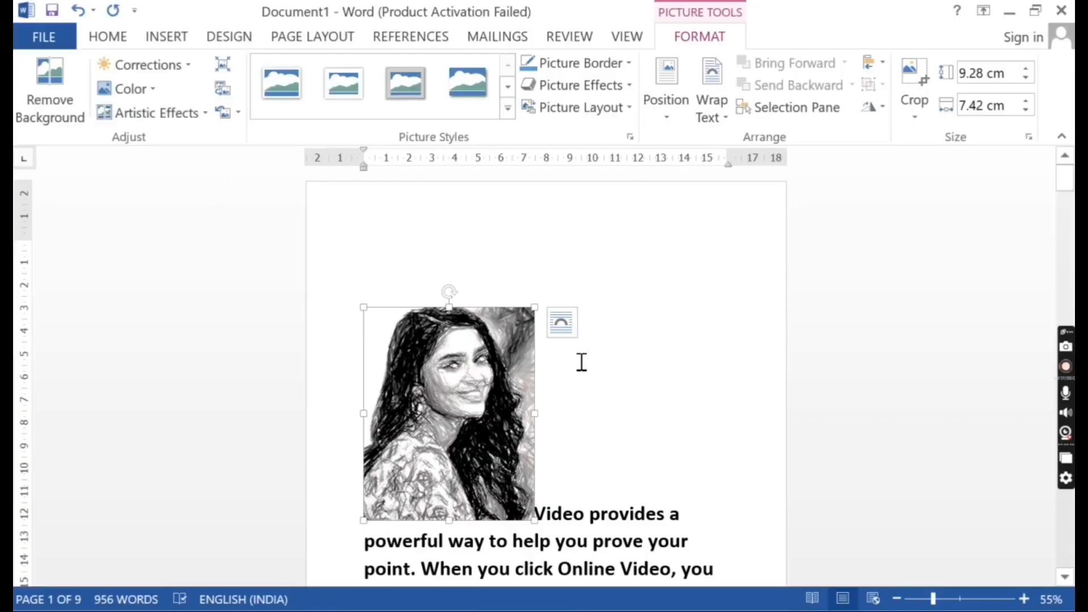
key(Delete)
click(159, 41)
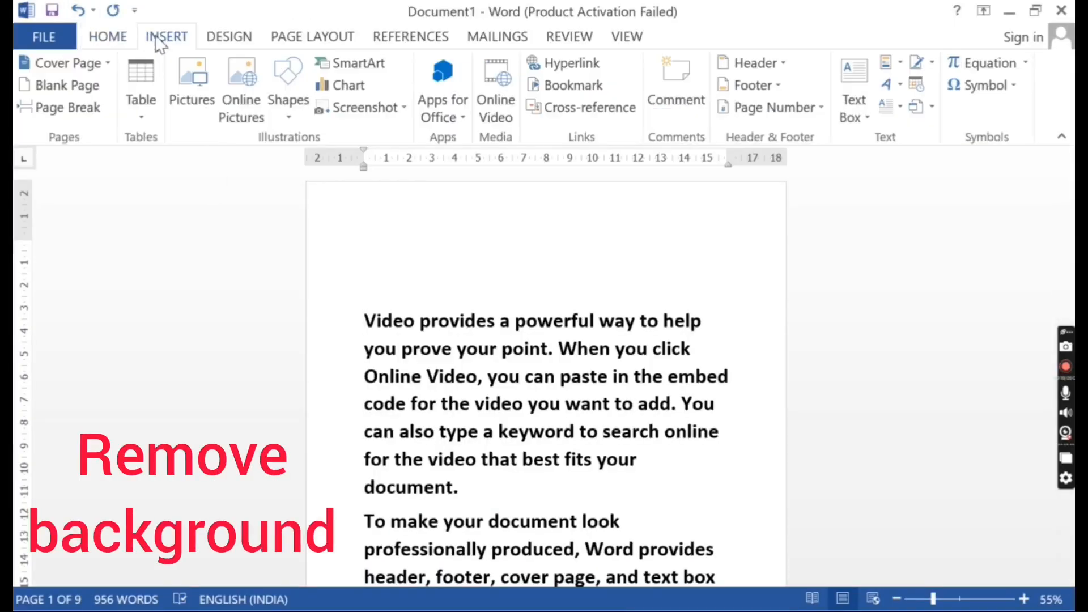
click(198, 85)
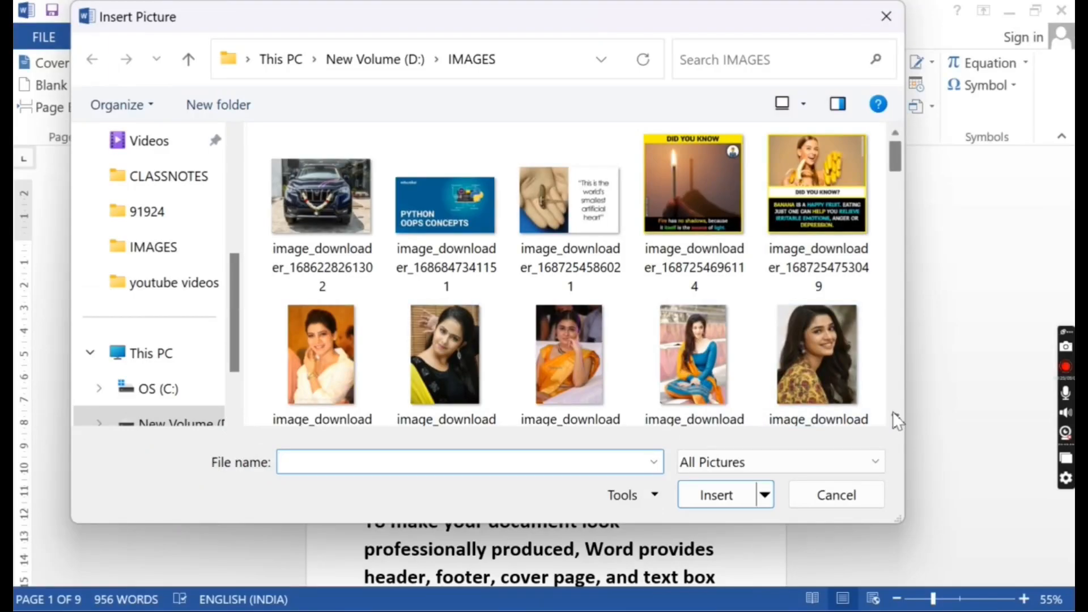
scroll(893, 412, down, 8)
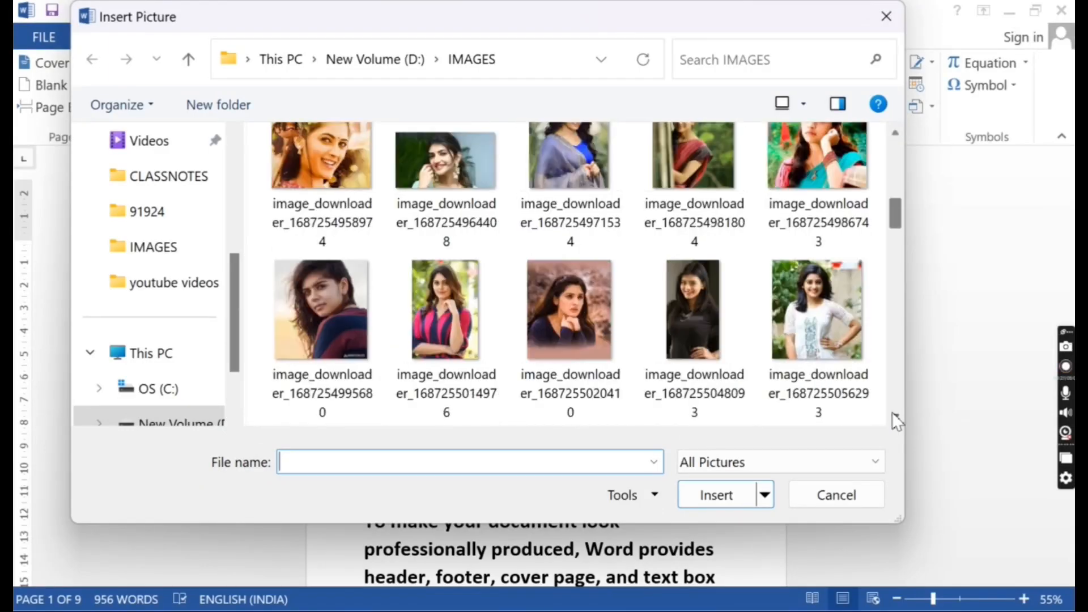
click(719, 166)
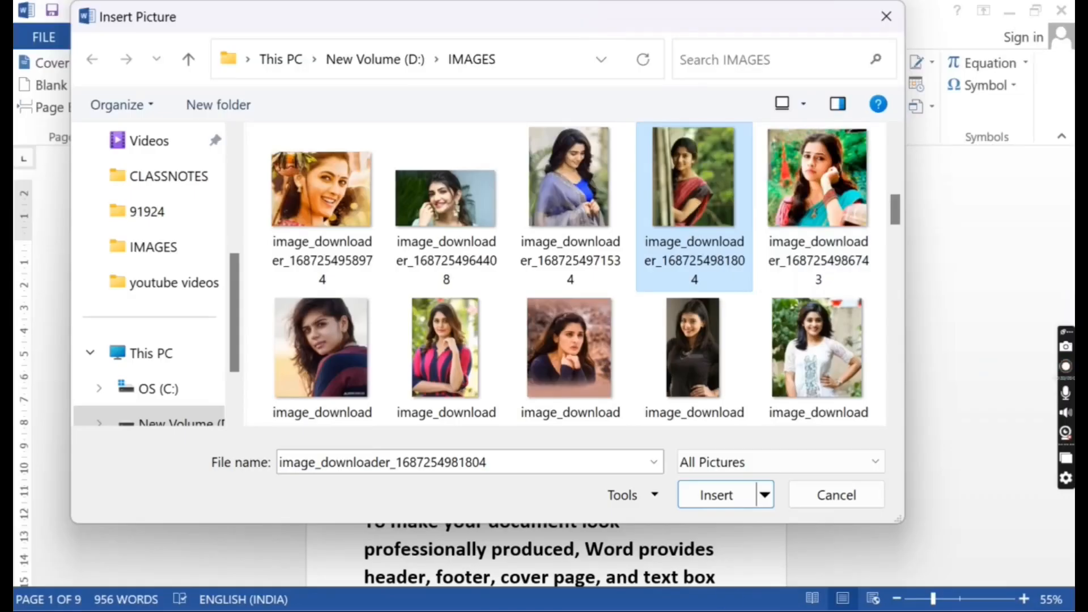
click(722, 499)
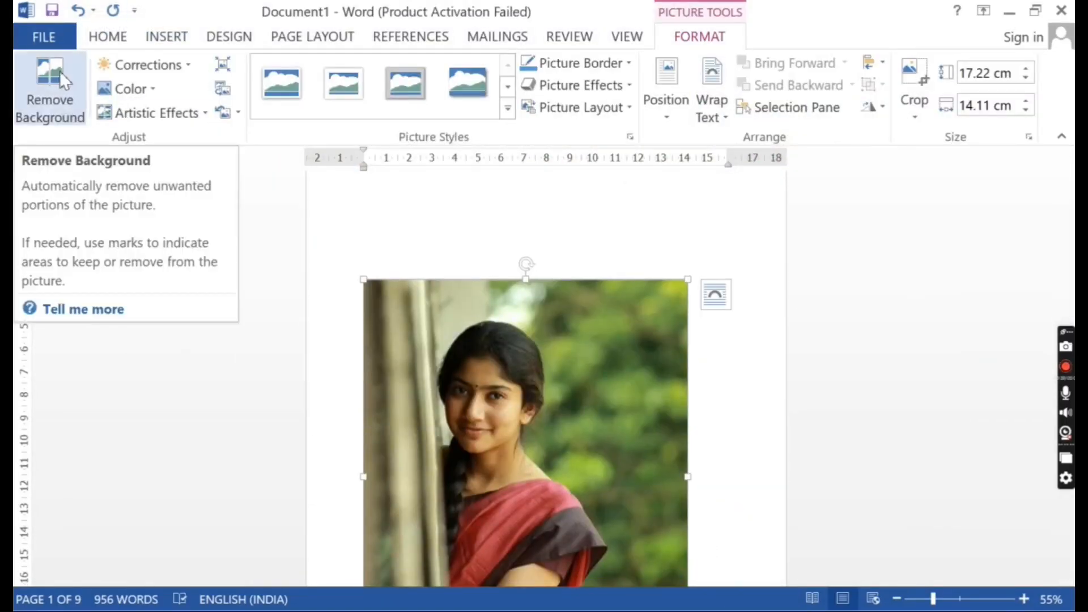
Start removing the picture's background and extend the selection area's lower edge towards the bottom of the picture.
click(50, 91)
scroll(743, 529, down, 5)
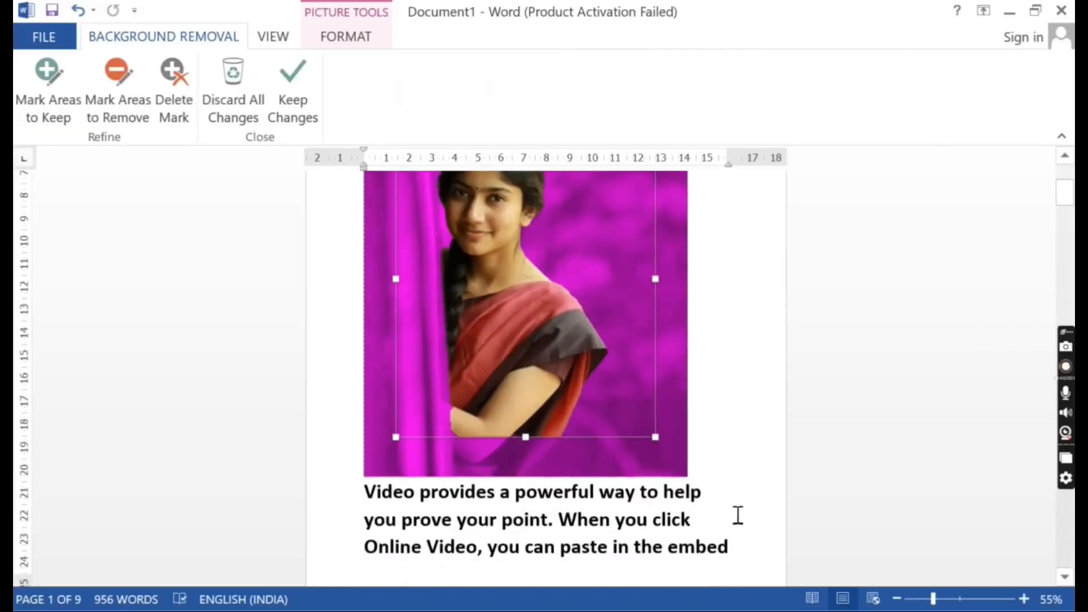
drag(525, 436, 530, 462)
scroll(531, 460, up, 5)
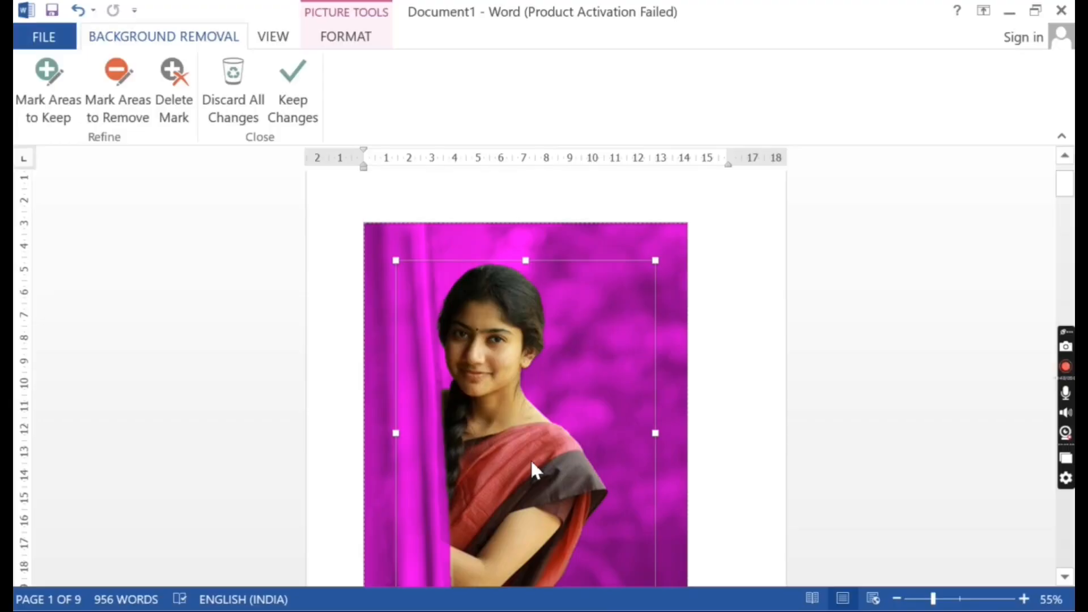
click(530, 457)
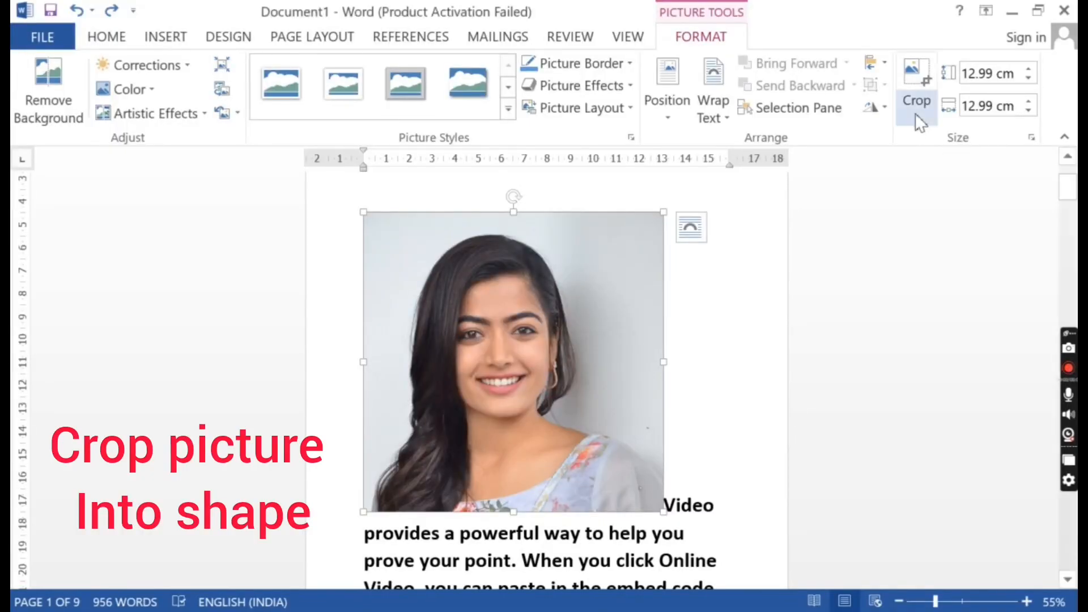
Crop the portrait picture to the heart shape.
click(918, 118)
mouse_move(933, 174)
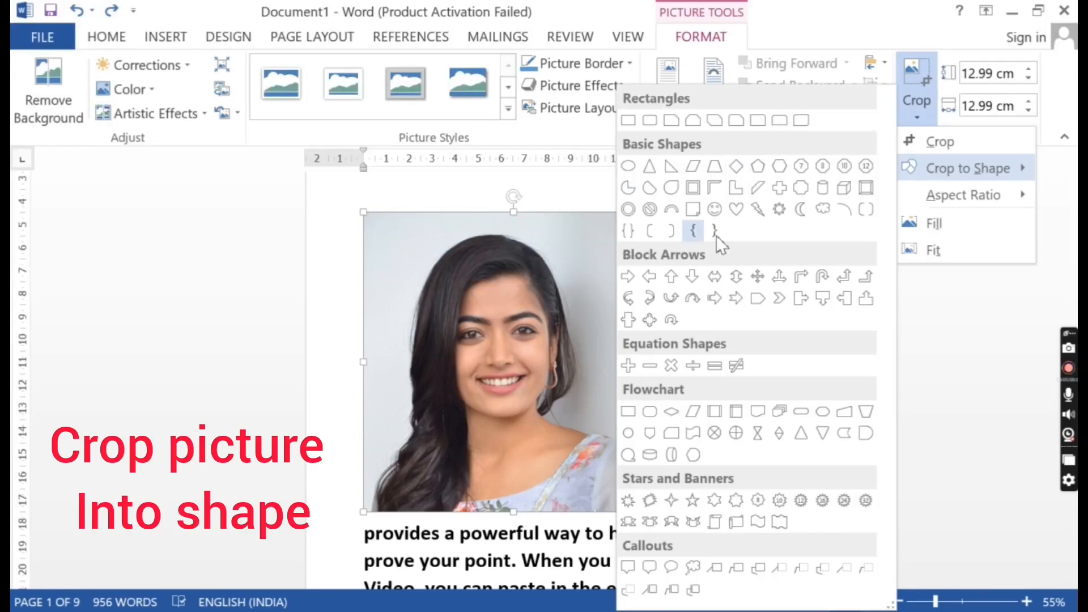
click(738, 218)
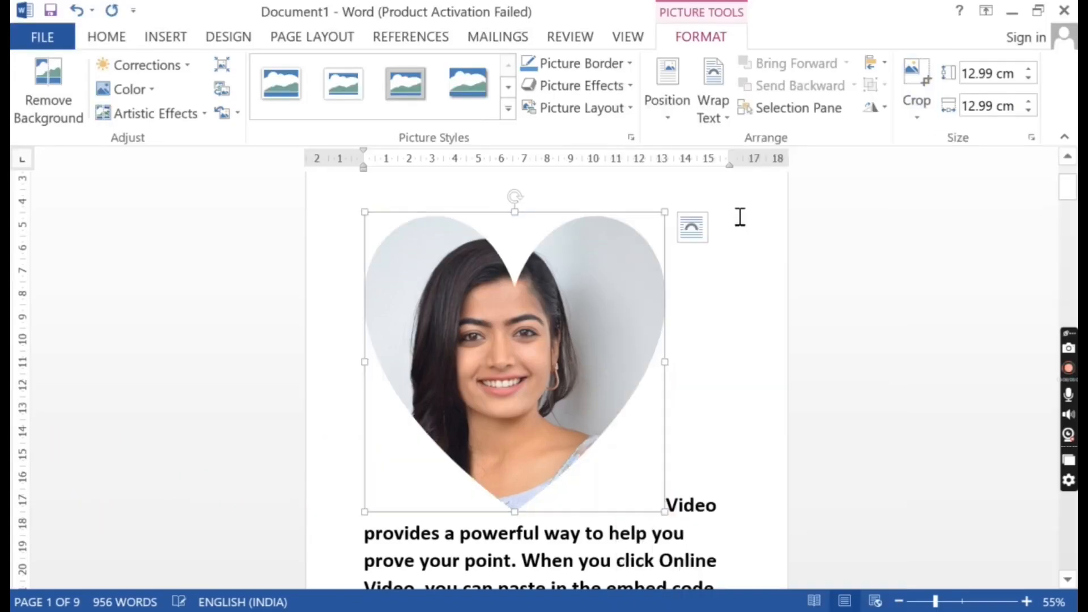
Apply the Fill crop option to the heart-shaped picture and shift the image to the right inside the heart.
click(914, 114)
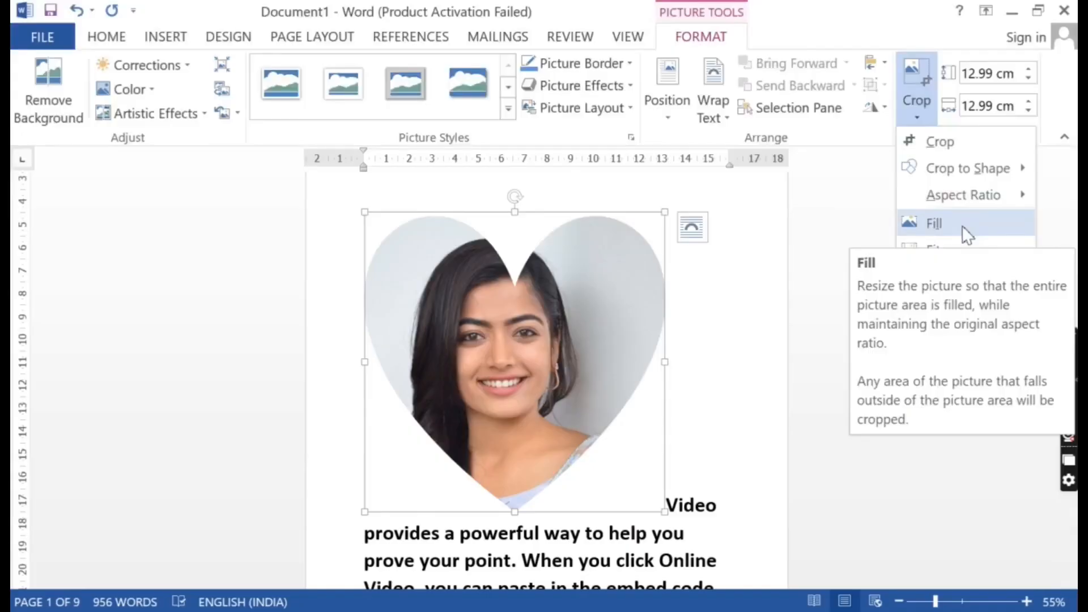
click(961, 226)
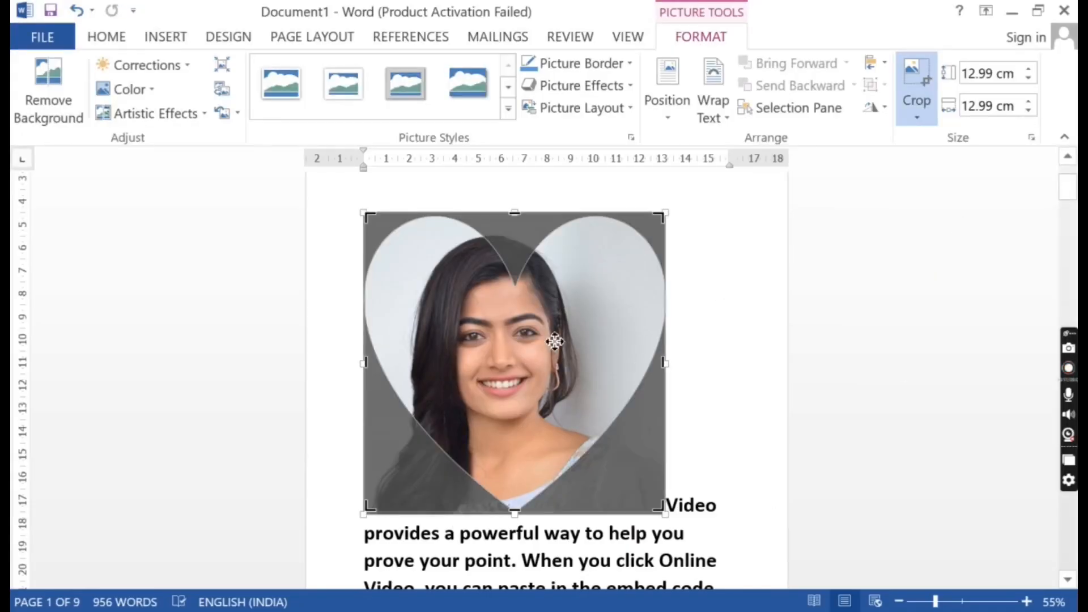
drag(553, 342, 632, 329)
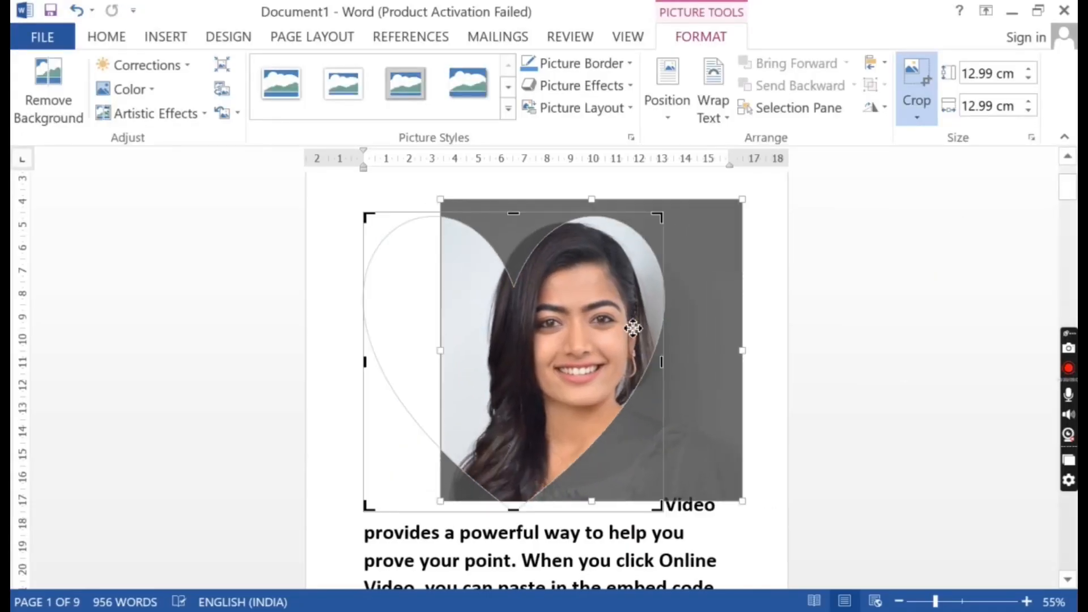
Apply the Fit crop option to the heart-shaped picture and shrink the image downward from its top edge.
click(923, 117)
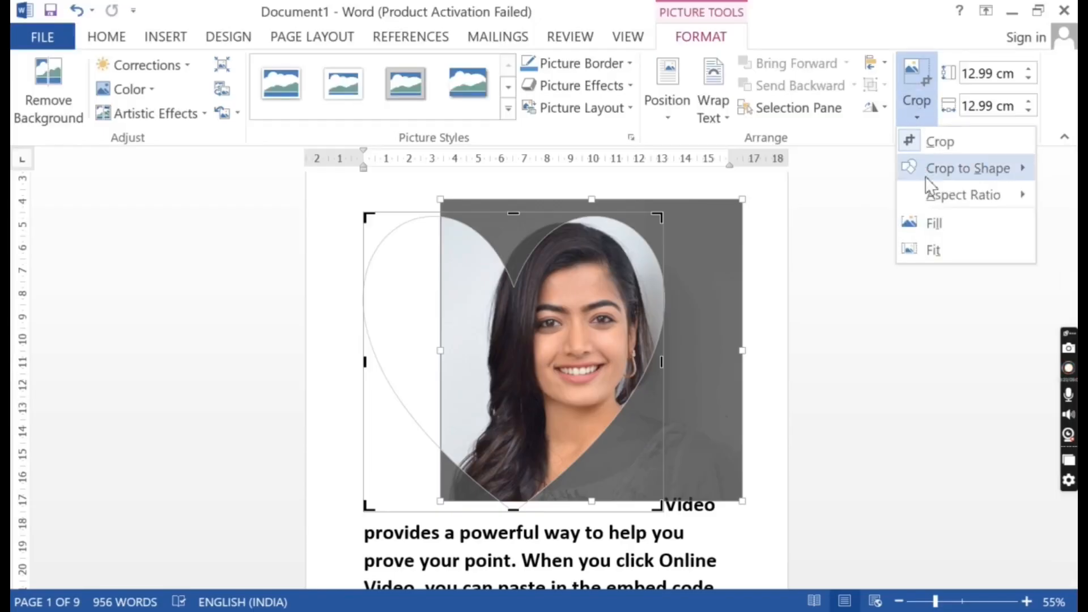
click(946, 249)
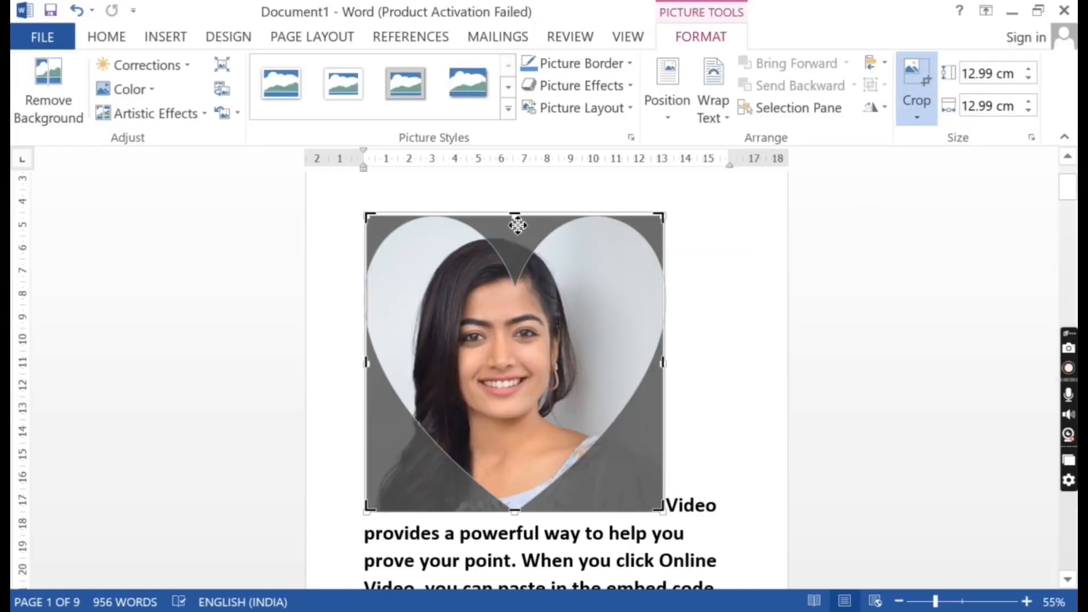
drag(514, 215, 504, 266)
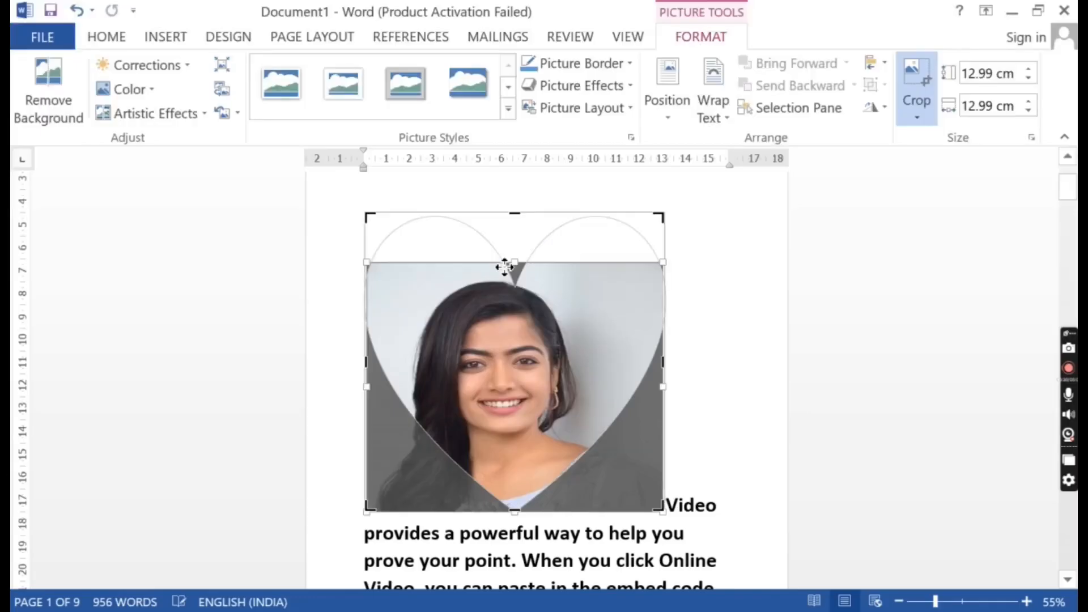
click(503, 265)
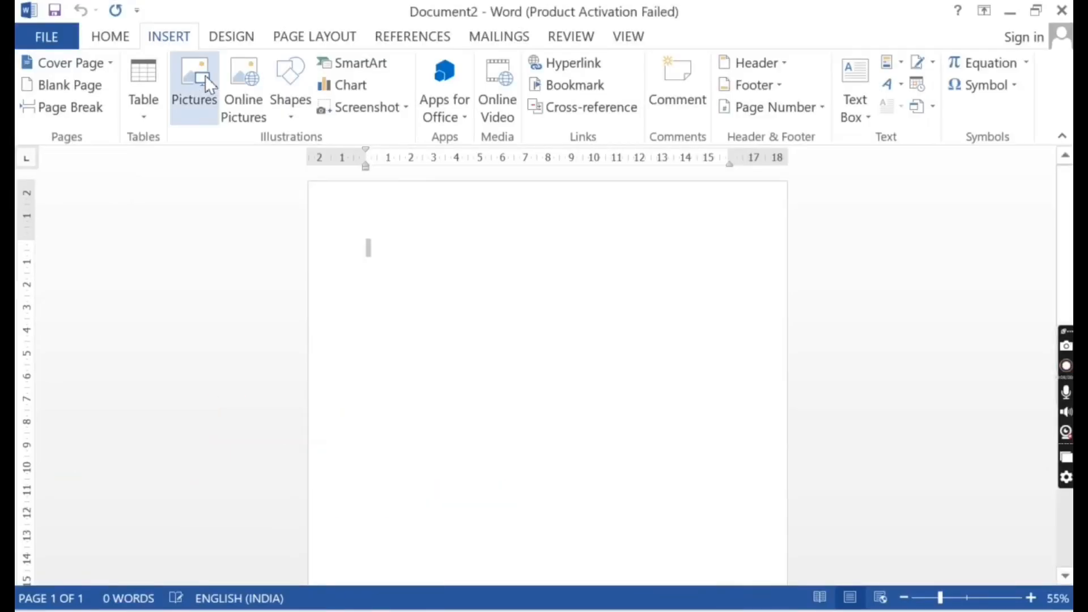
click(206, 77)
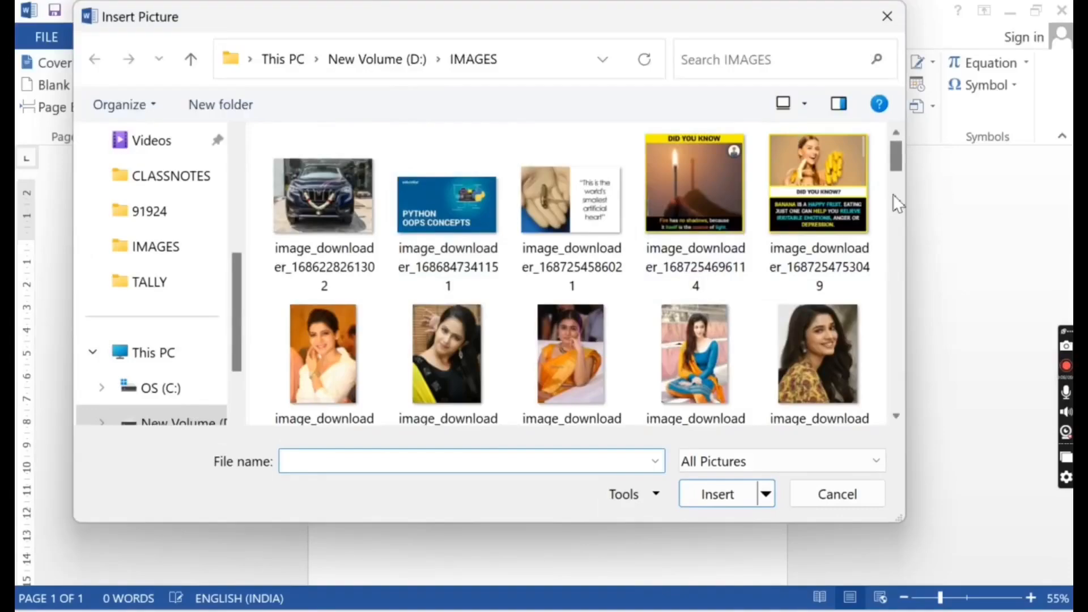
scroll(892, 193, down, 4)
scroll(893, 329, down, 6)
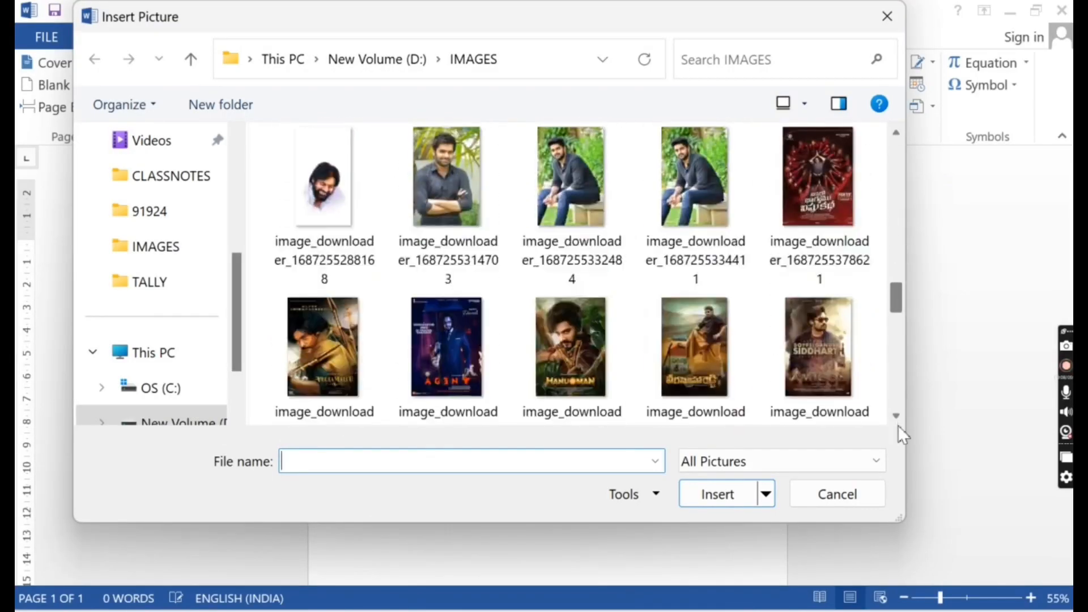
click(480, 162)
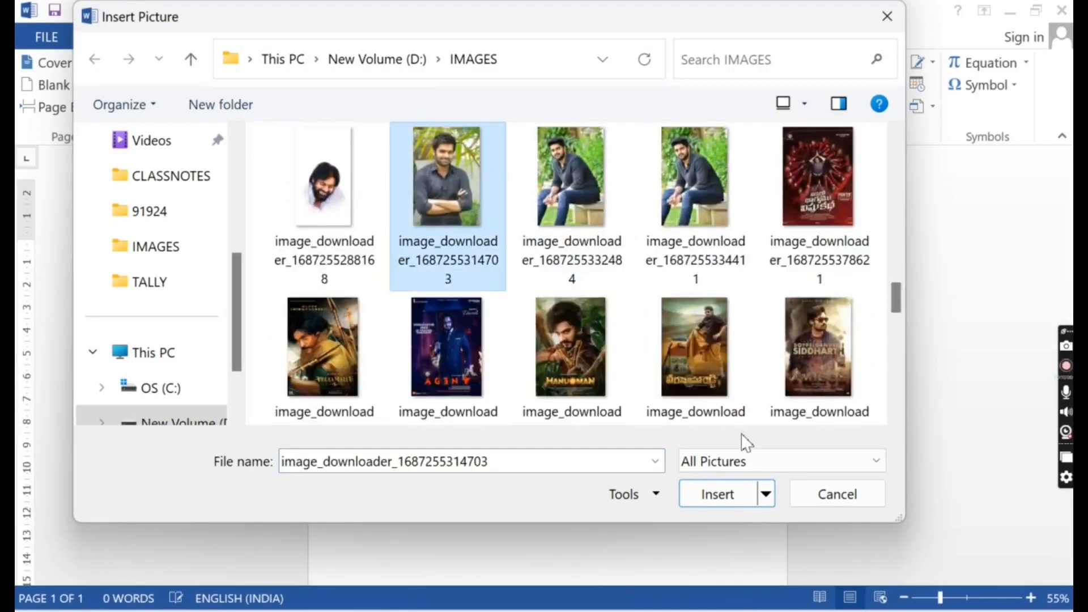
click(711, 494)
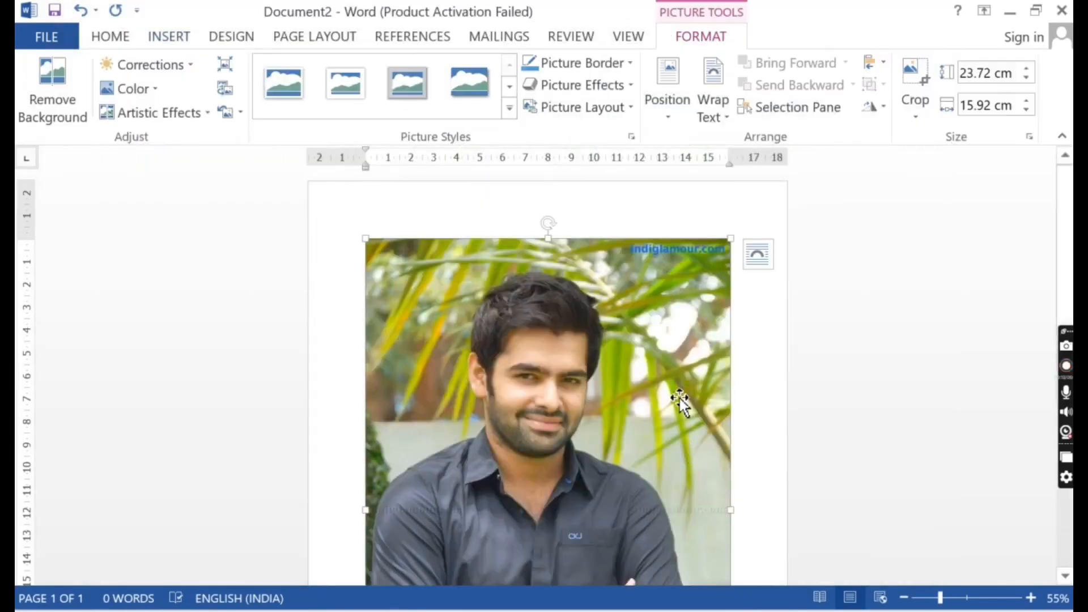
Set the picture's height to 4 cm and enlarge it proportionally from its lower corner to about 8.06 cm high and 5.41 cm wide.
click(1000, 75)
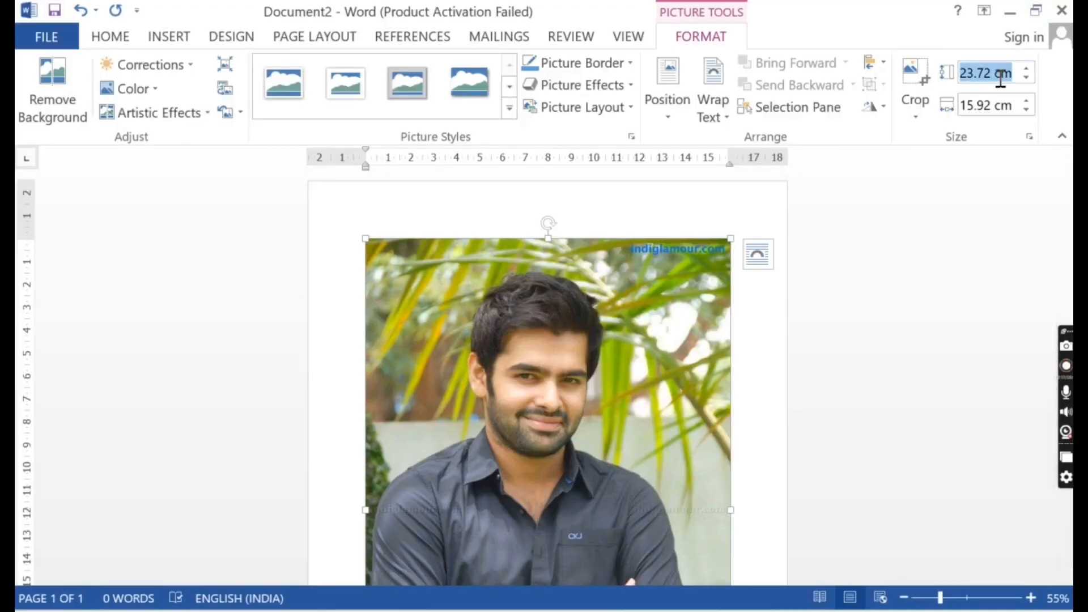
text(4)
click(979, 101)
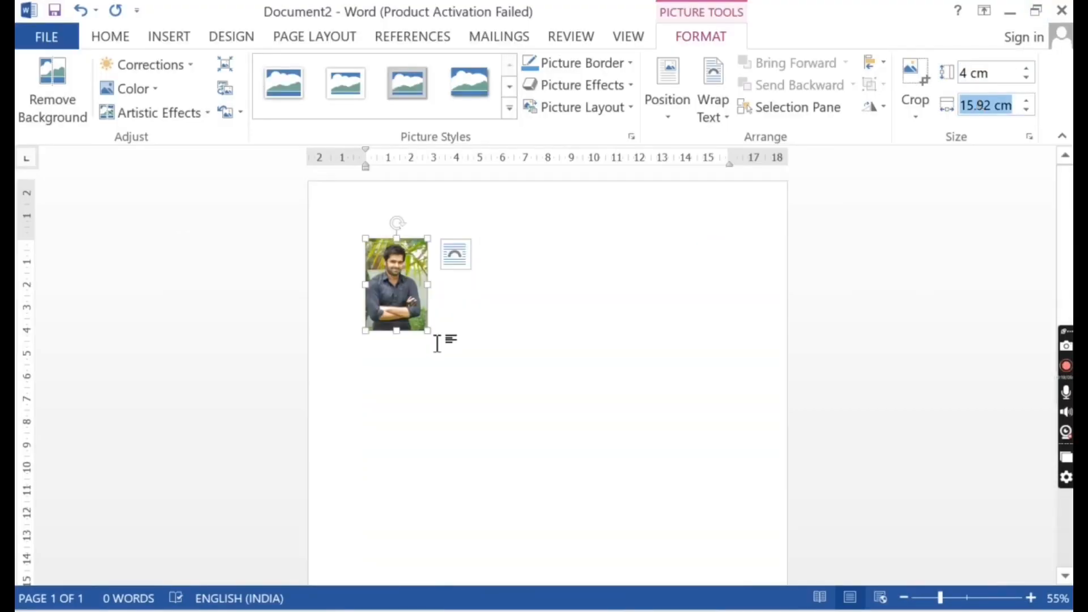
drag(428, 332, 487, 429)
Crop the picture from its lower edge to chest level, leaving it about 5.08 cm high.
click(913, 79)
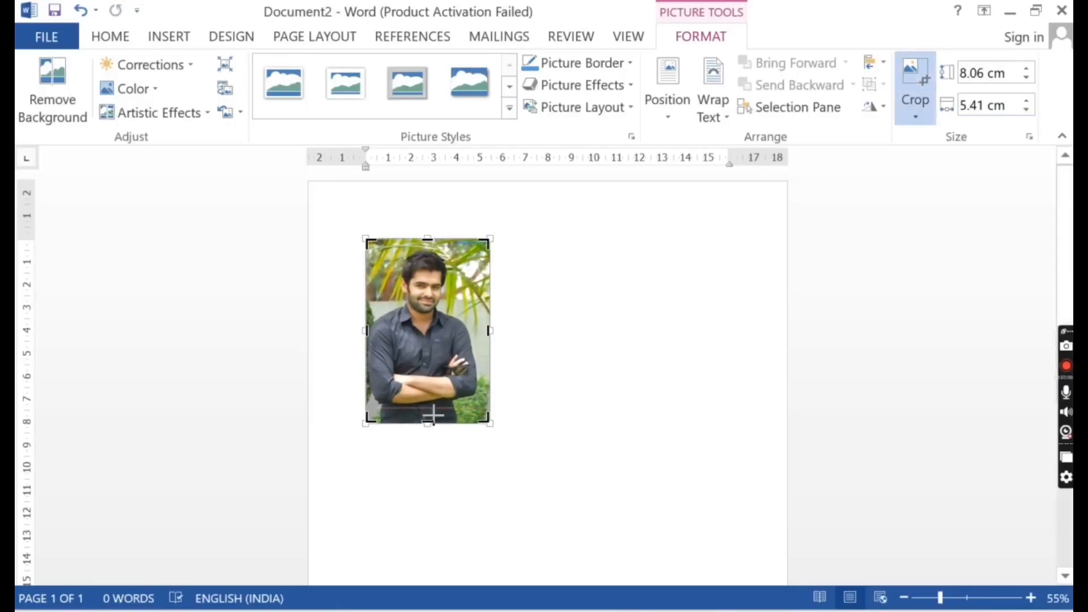
drag(432, 415, 445, 359)
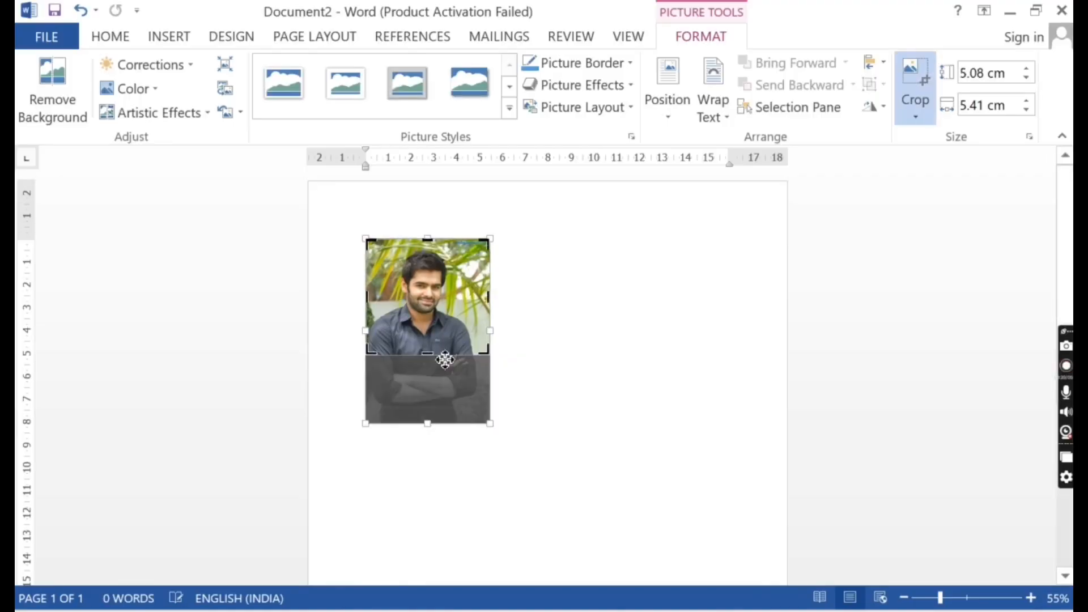
click(445, 359)
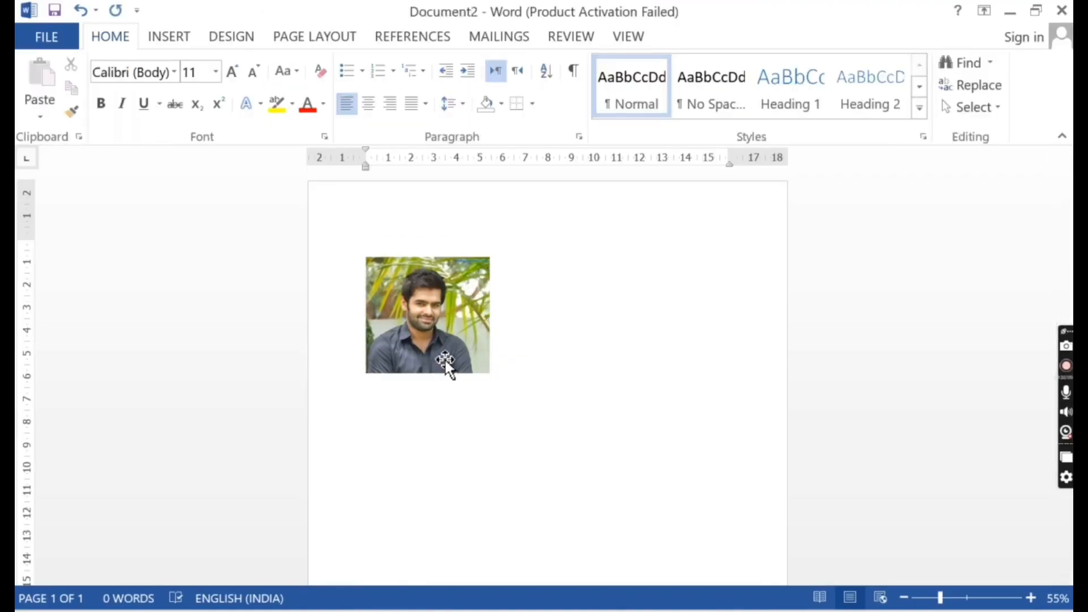
Resize the cropped picture by its edges to about 4.55 cm wide and 6.76 cm high.
click(445, 359)
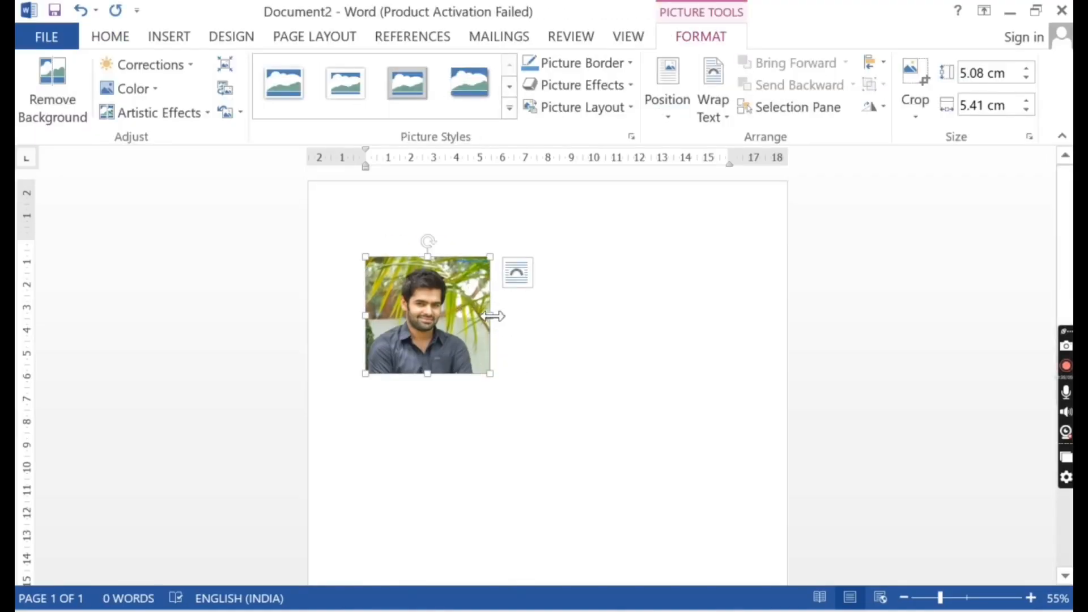
drag(492, 316, 470, 315)
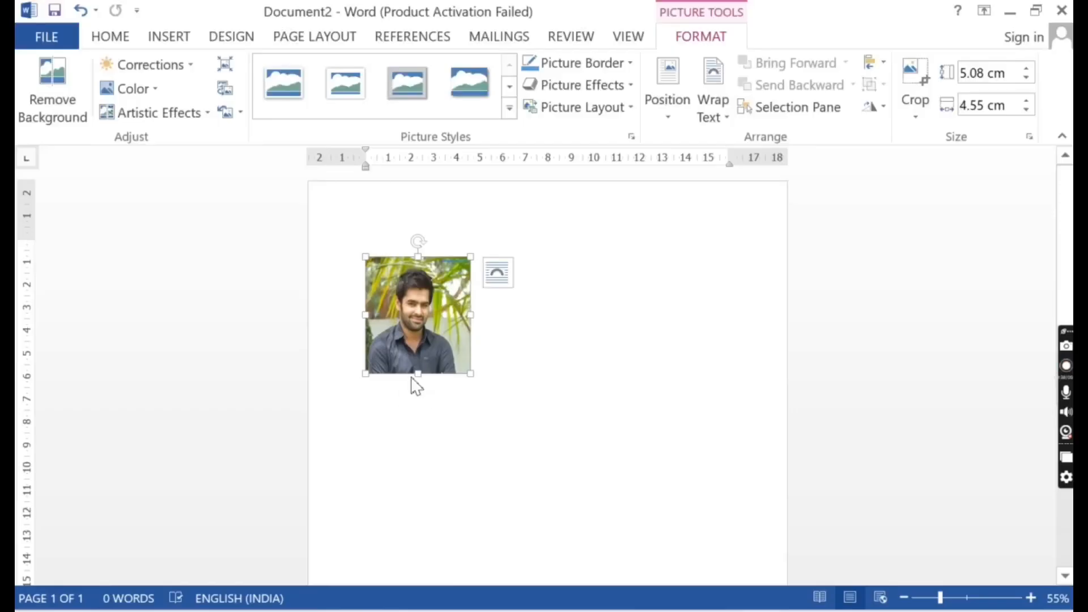
drag(419, 378, 422, 416)
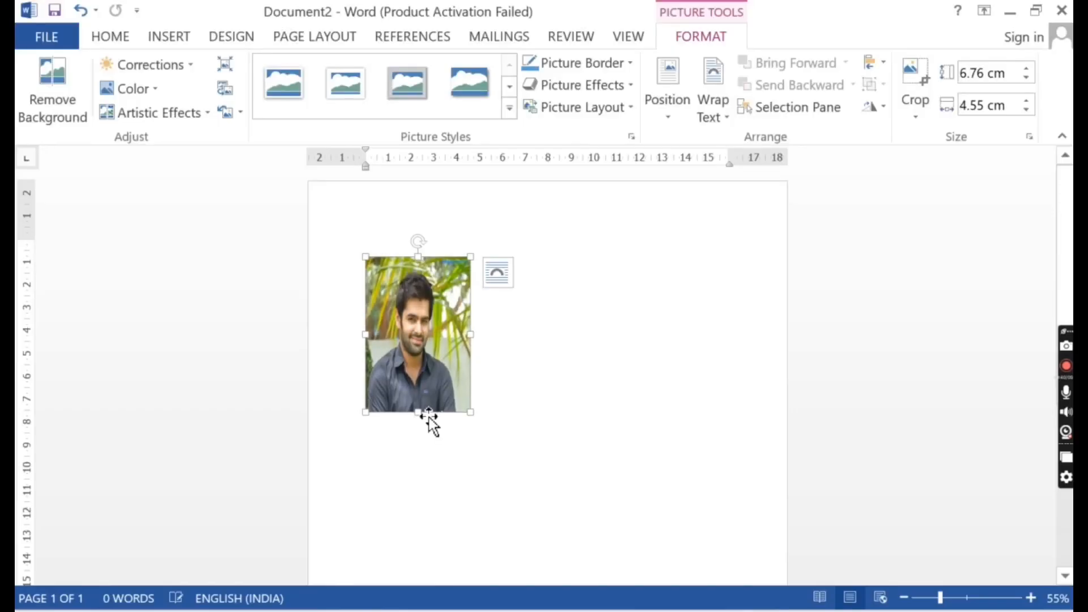
Apply a black-framed picture style with a shadow to the portrait and set its border weight to 1½ pt.
click(509, 111)
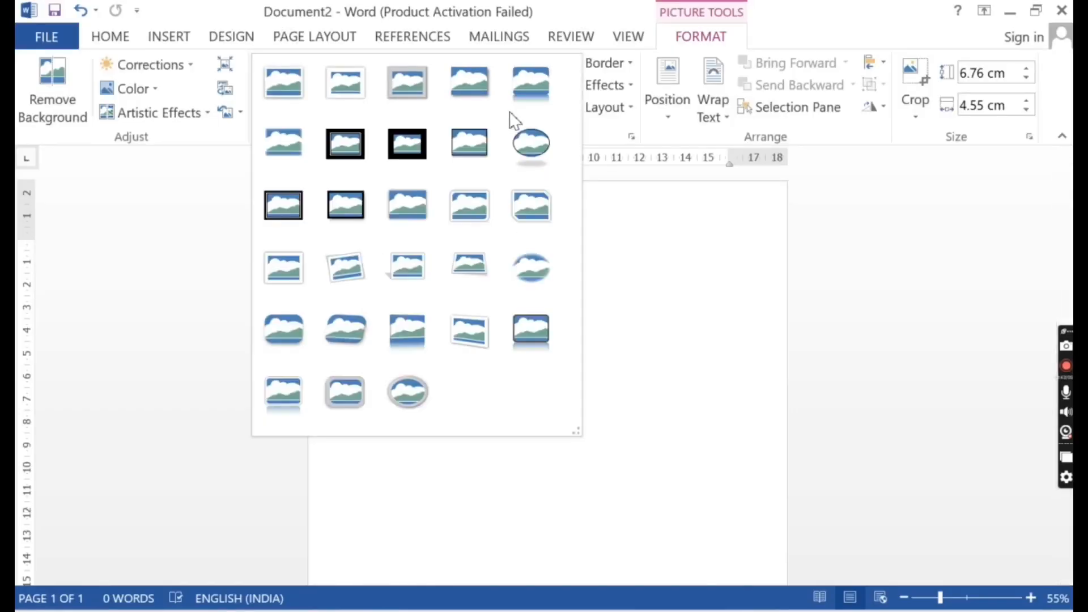
click(362, 207)
click(623, 57)
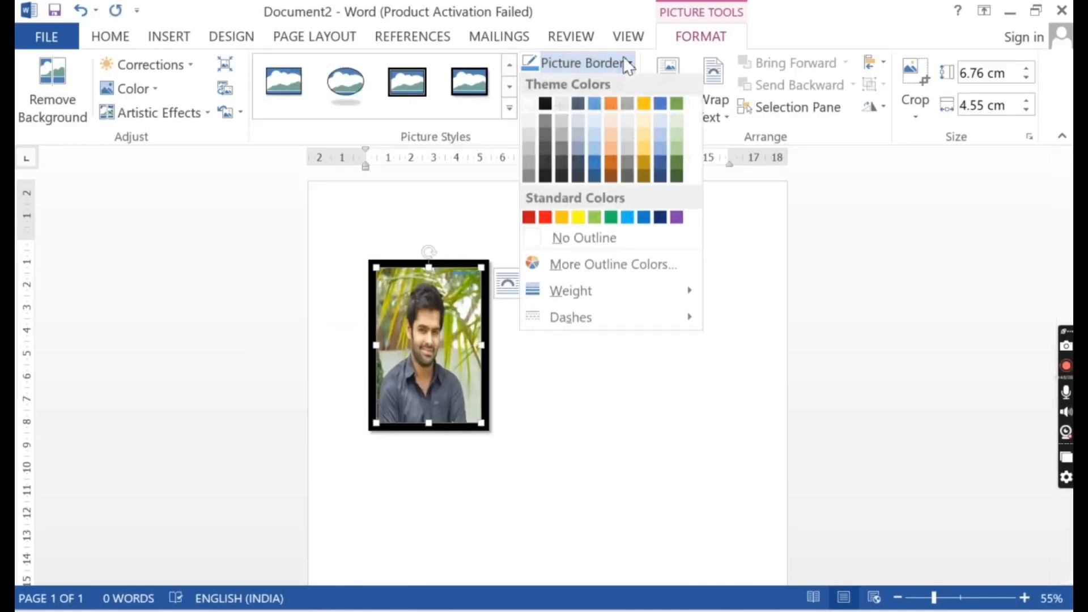
mouse_move(591, 293)
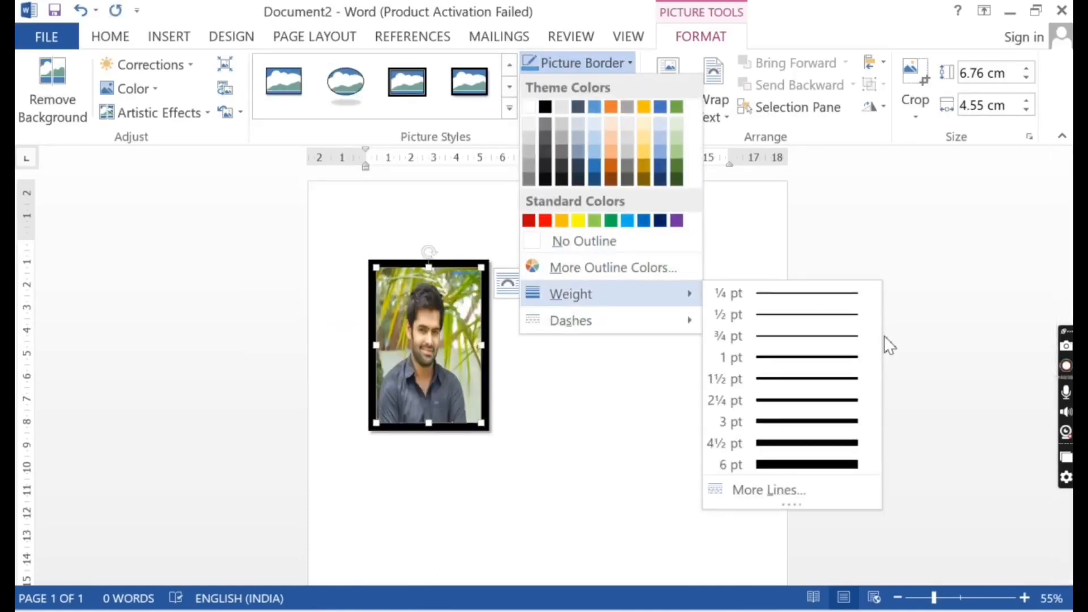
click(809, 379)
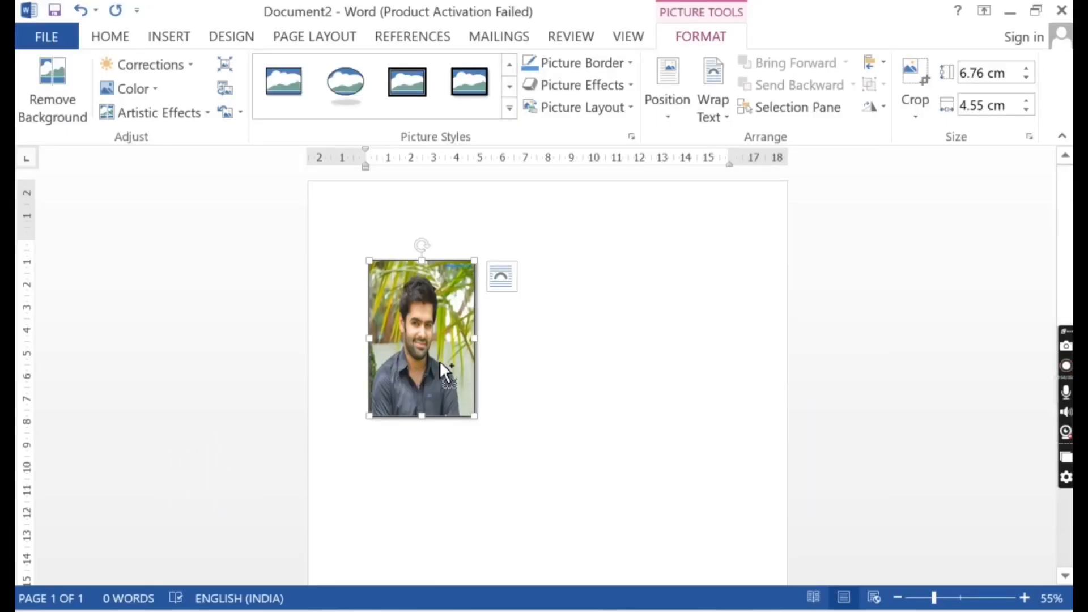
Duplicate the bordered portrait to fill two rows of three identical pictures.
drag(439, 360, 646, 358)
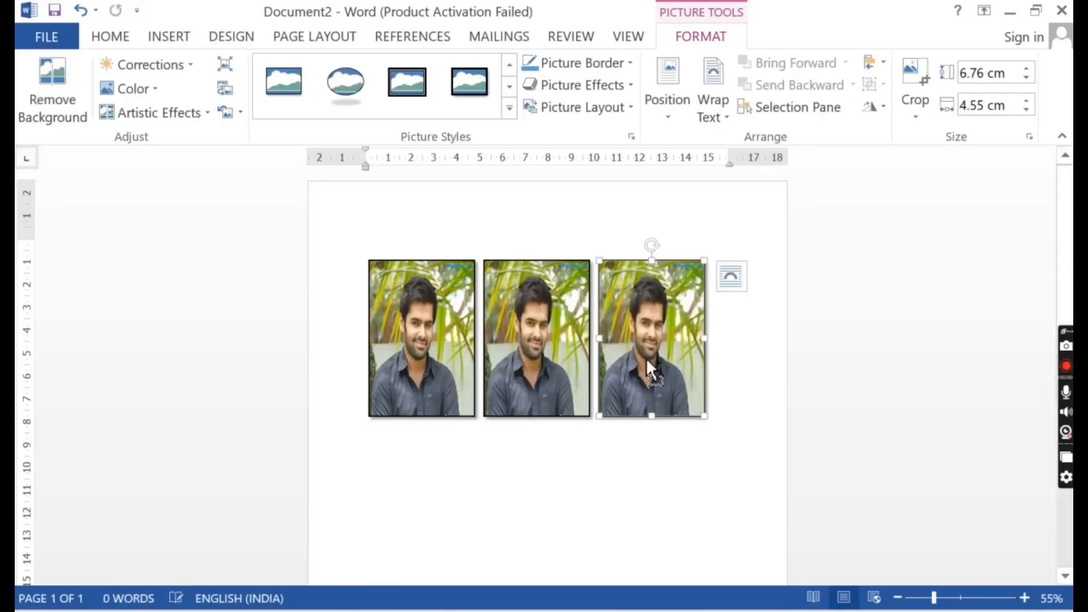
drag(435, 325, 435, 491)
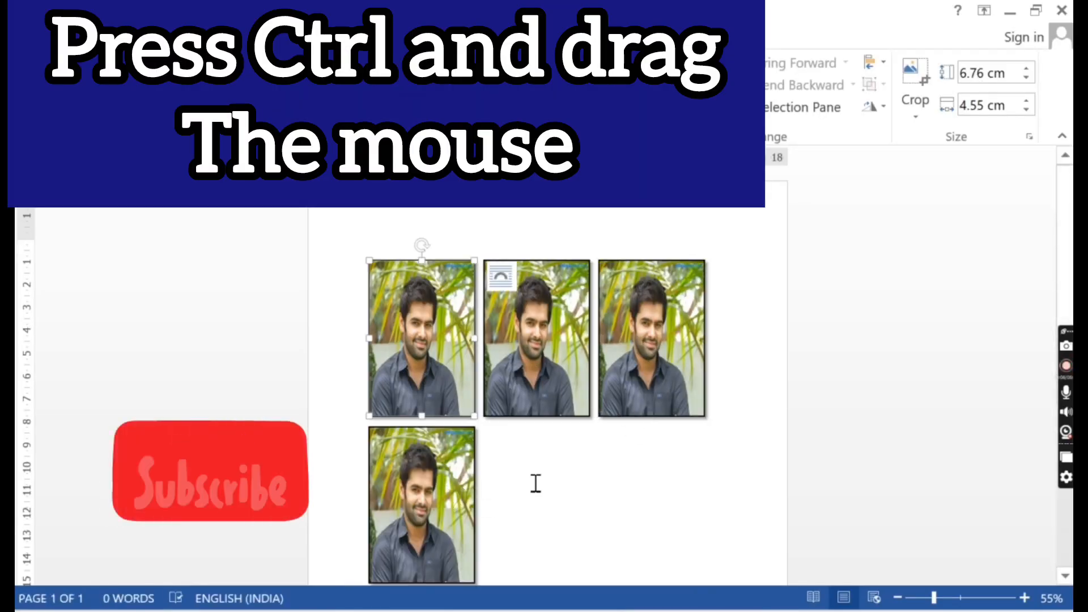
drag(456, 498, 648, 486)
scroll(646, 486, down, 5)
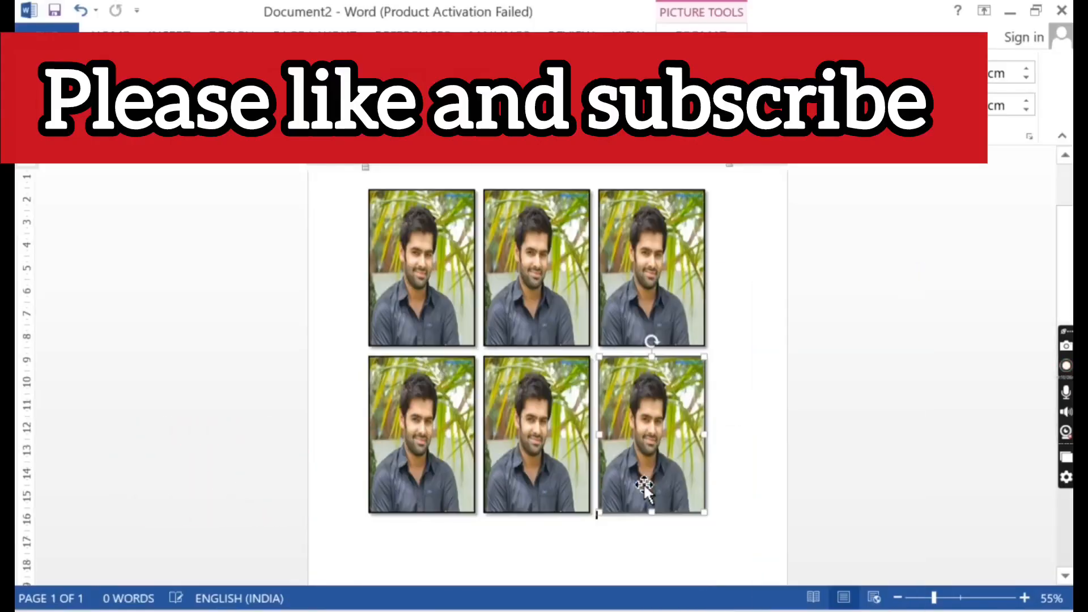
Copy the portrait into a third row of three pictures below the second row.
drag(670, 445, 644, 522)
scroll(646, 521, down, 4)
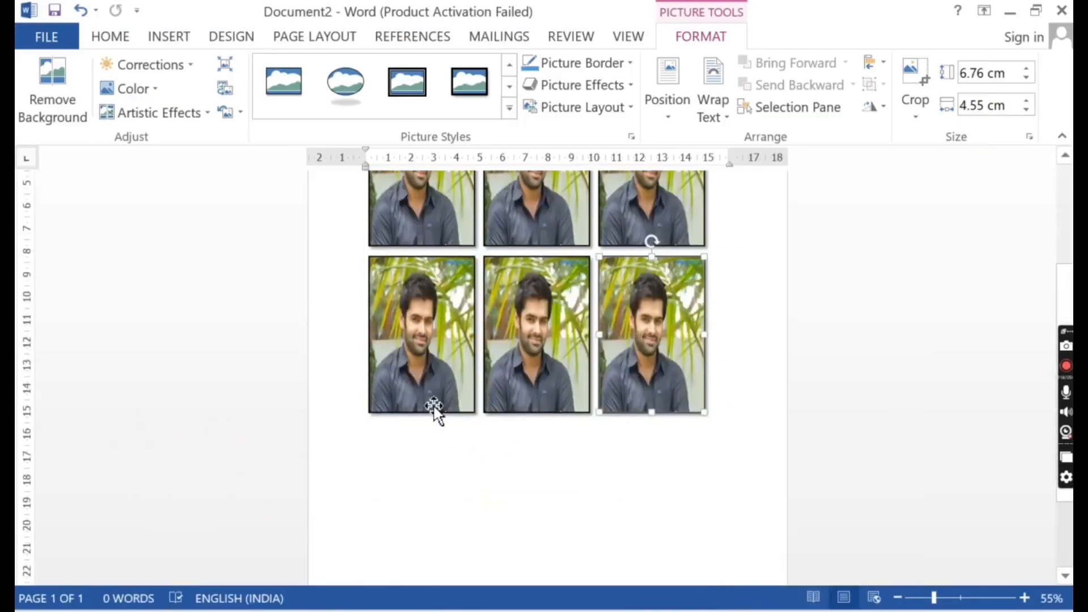
drag(435, 410, 392, 531)
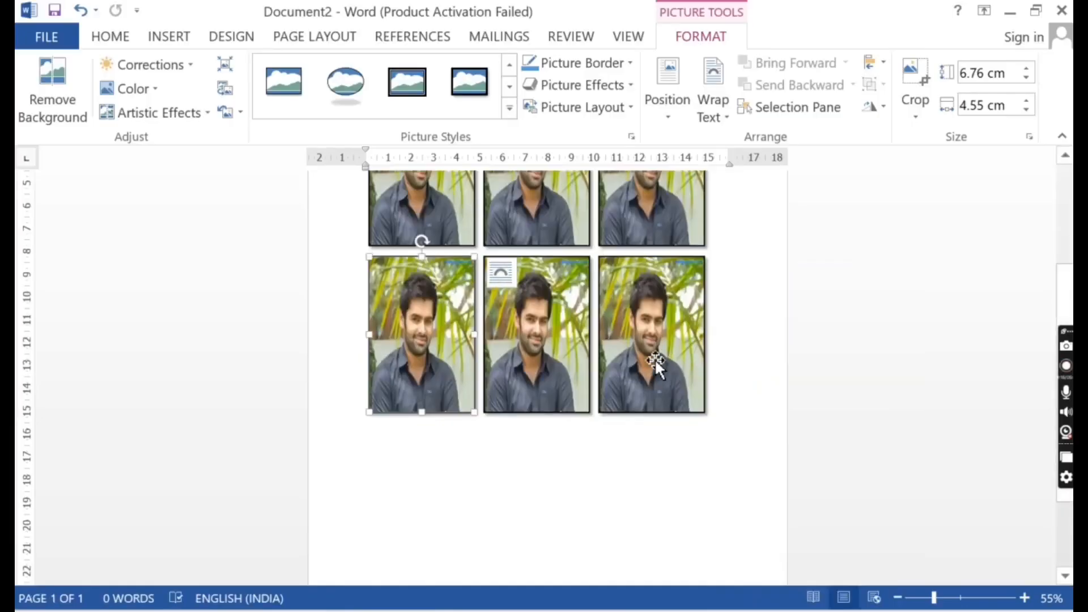
drag(655, 361, 418, 498)
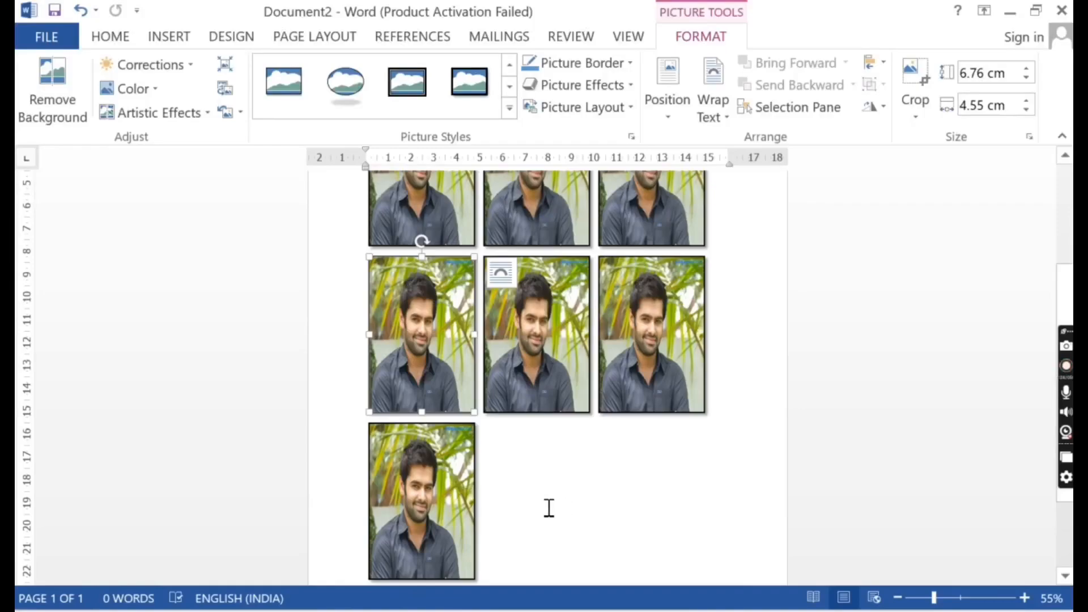
ctrl+drag(449, 510, 652, 493)
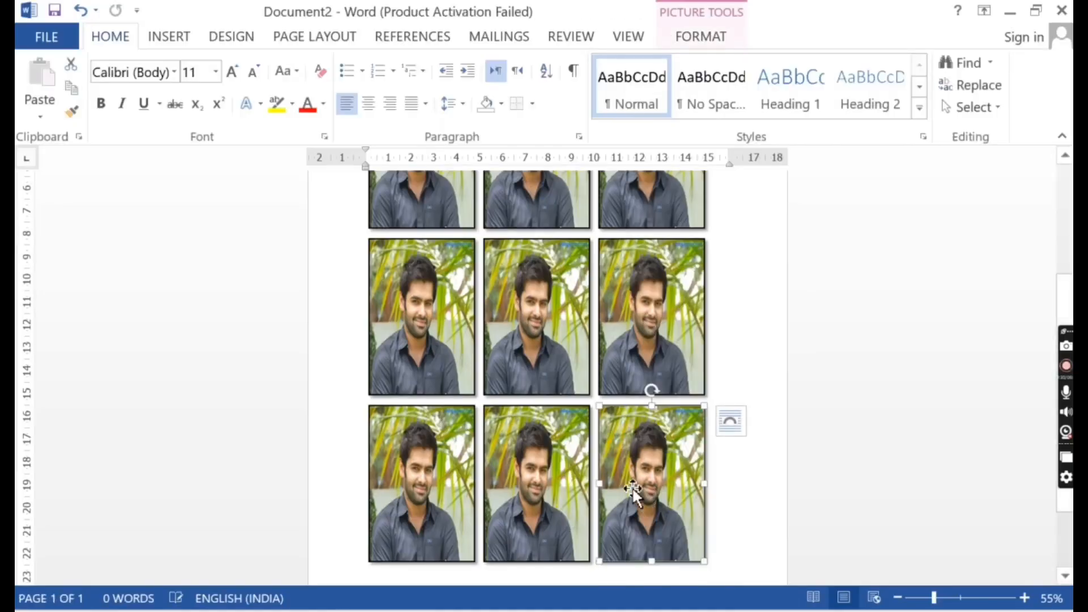
scroll(651, 496, down, 2)
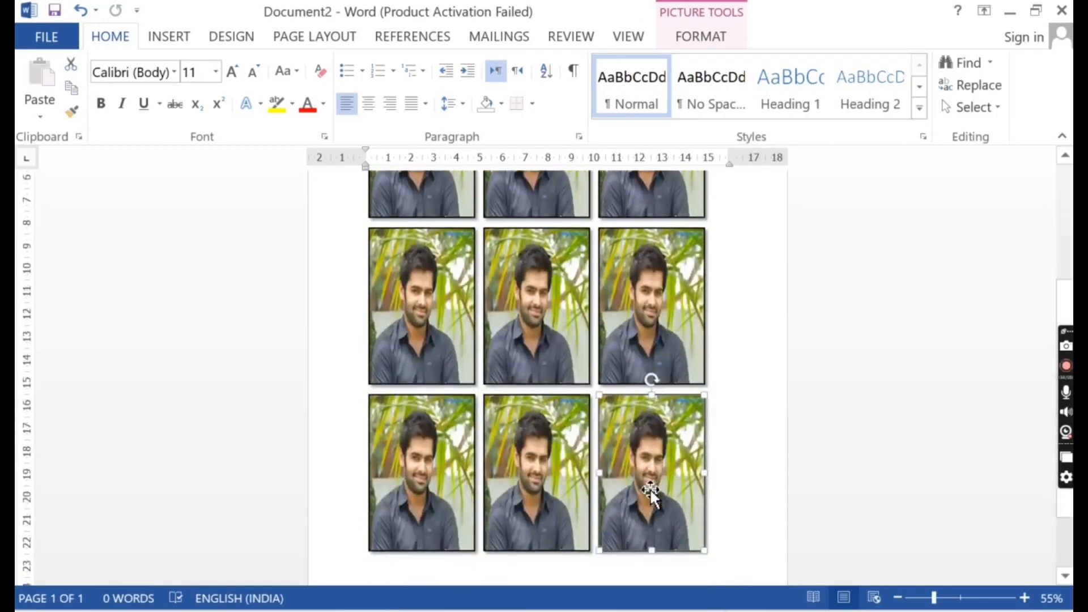
scroll(651, 496, up, 5)
scroll(650, 491, down, 3)
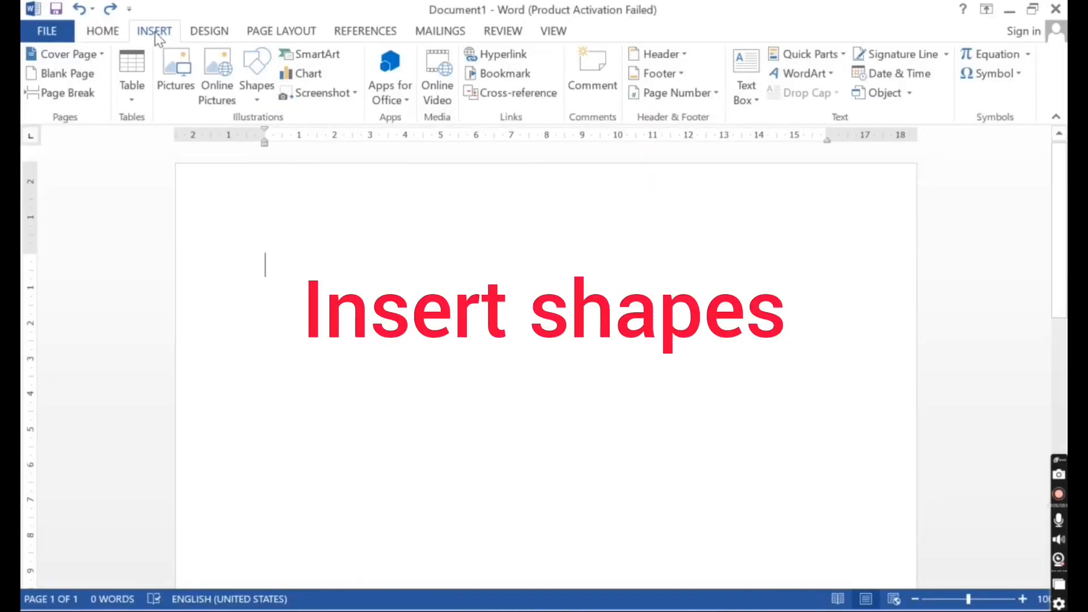
In Document1, draw a nearly square rectangle near the upper-left margin of the page and an oval of similar height beside it.
click(257, 97)
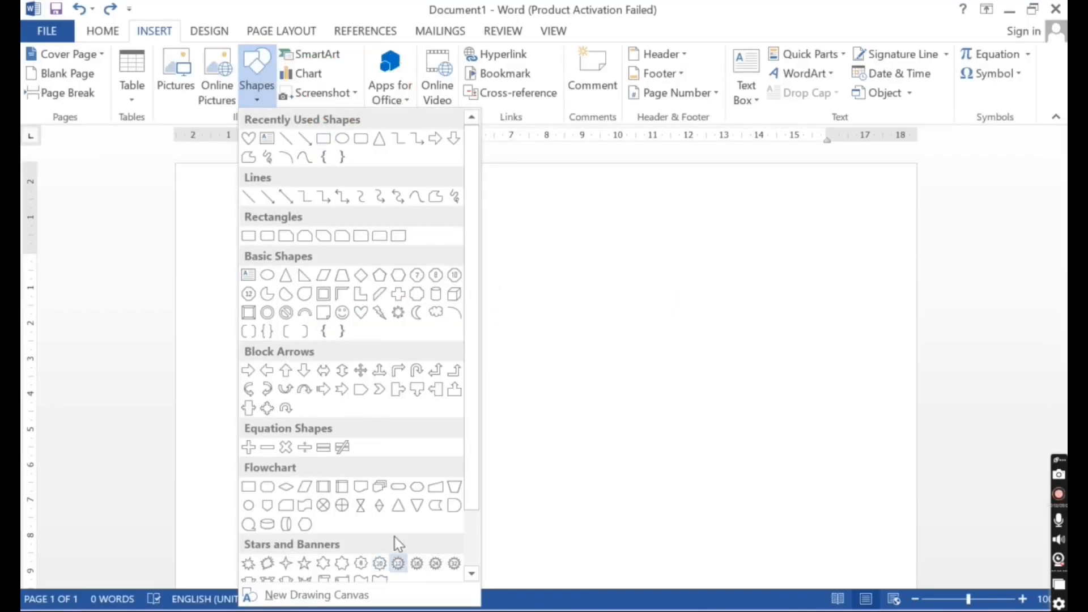
click(324, 140)
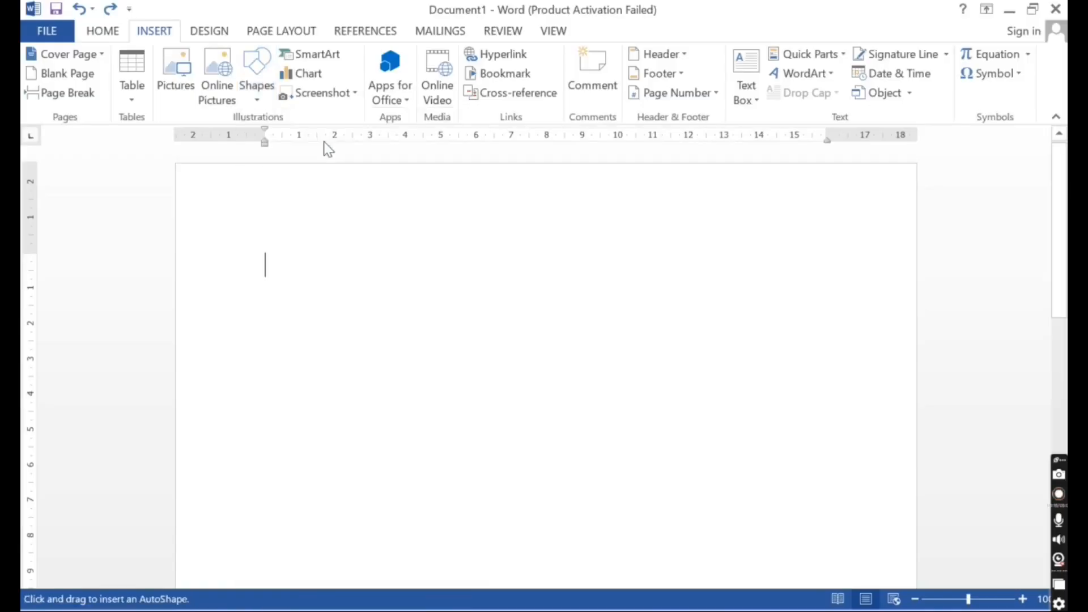
mouse_move(263, 238)
mouse_down()
mouse_move(382, 274)
mouse_move(454, 415)
mouse_up()
click(158, 32)
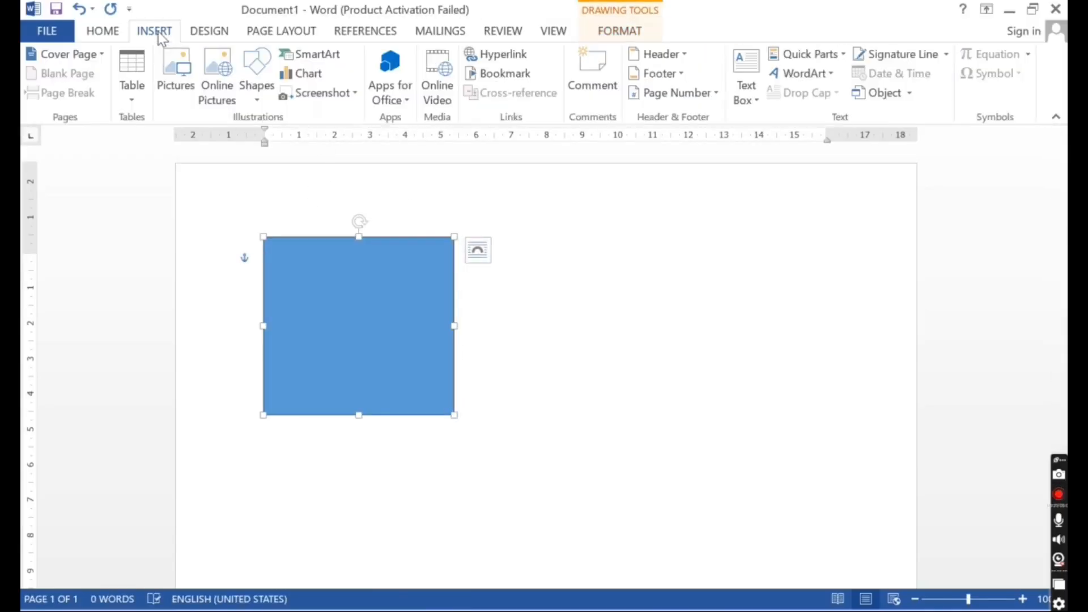
click(257, 85)
click(344, 140)
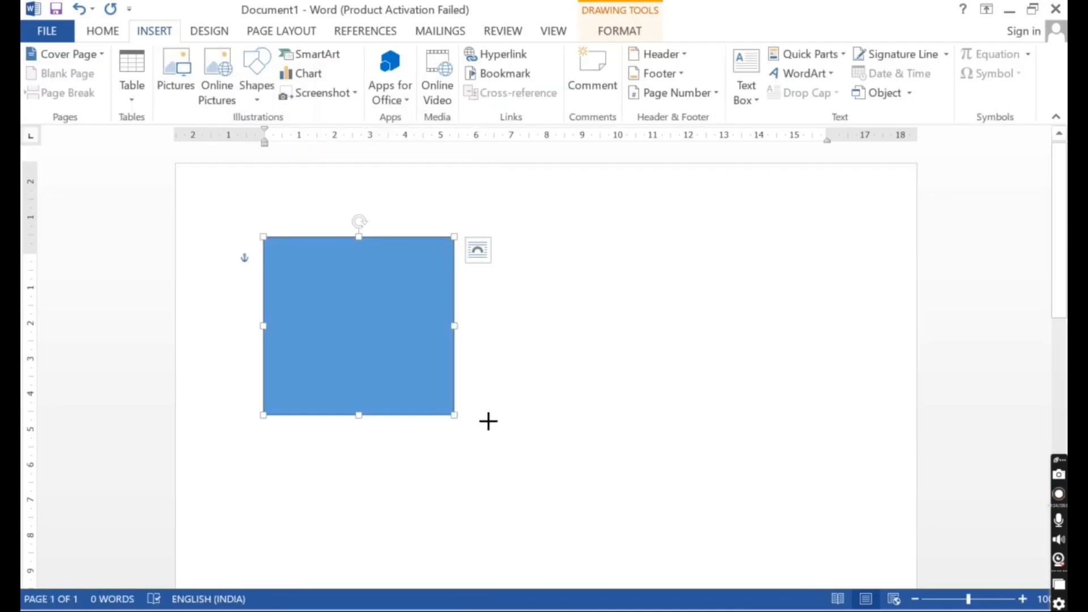
drag(488, 419, 648, 236)
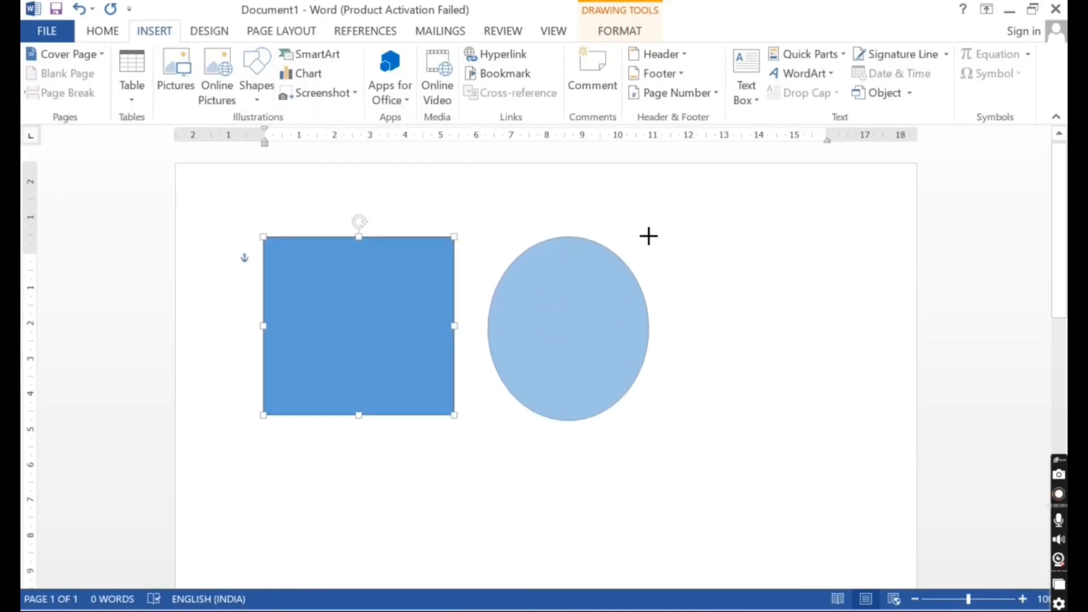
Draw a heart about 5.47 cm high and 4.67 cm wide to the right of the oval and fill it with standard red.
click(165, 31)
click(257, 98)
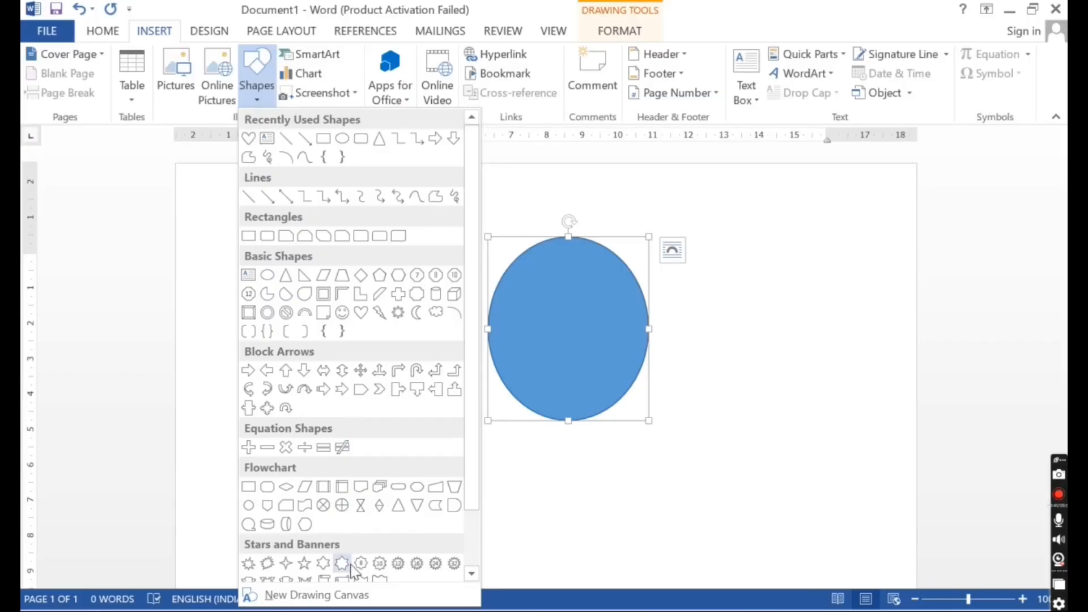
scroll(352, 570, down, 1)
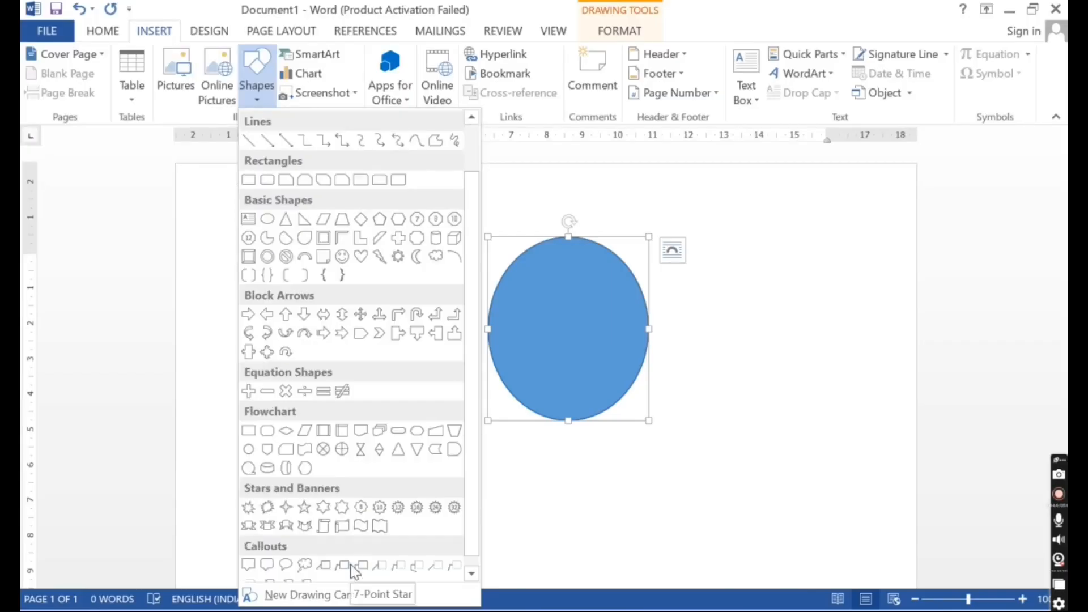
click(362, 257)
mouse_move(705, 451)
mouse_down()
mouse_move(879, 300)
mouse_move(870, 259)
mouse_up()
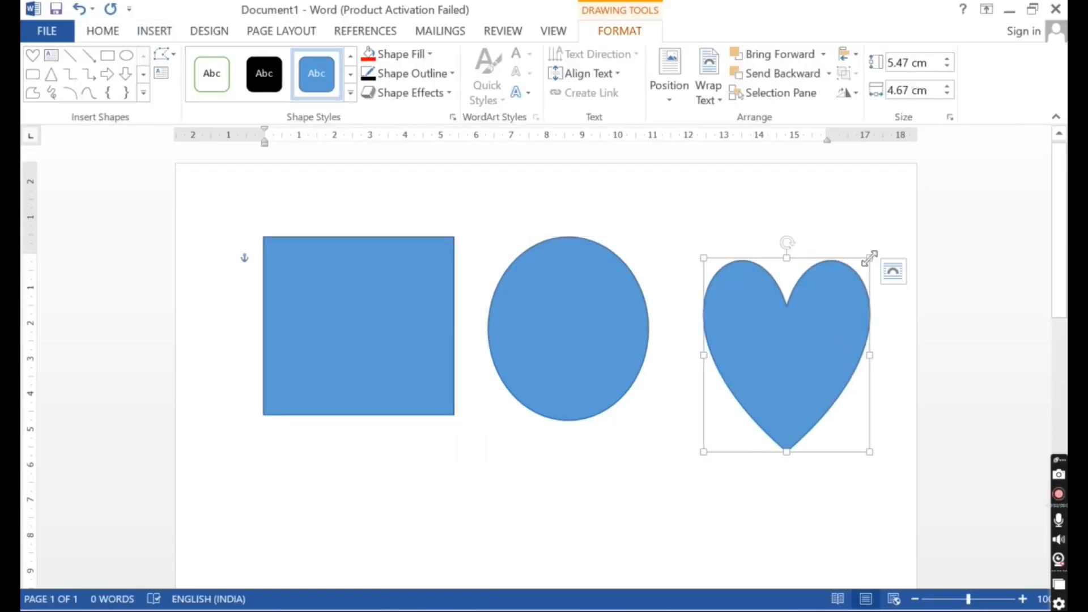
click(432, 56)
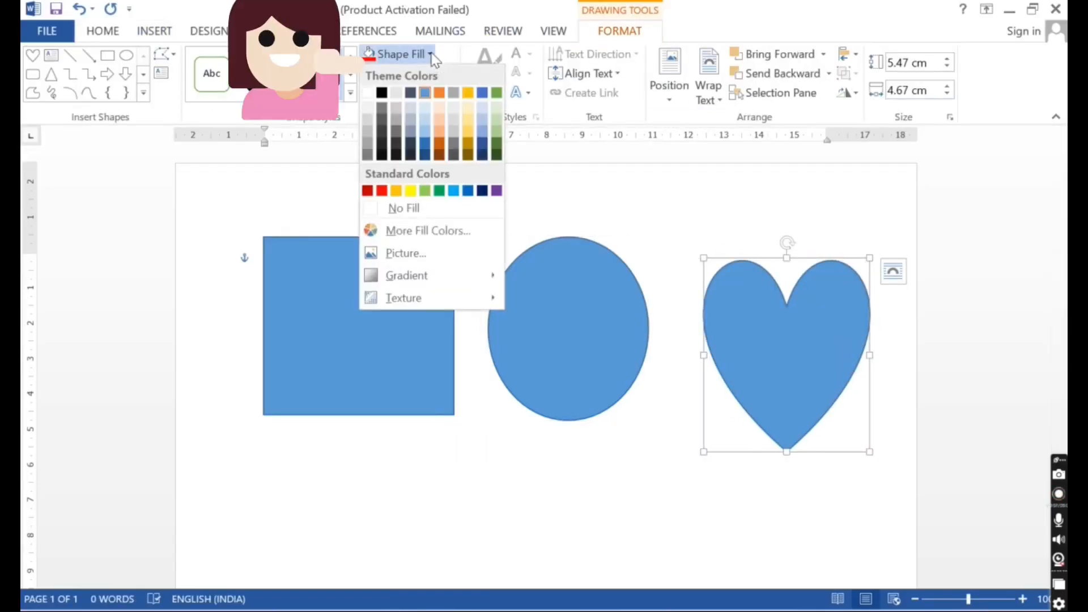
click(382, 191)
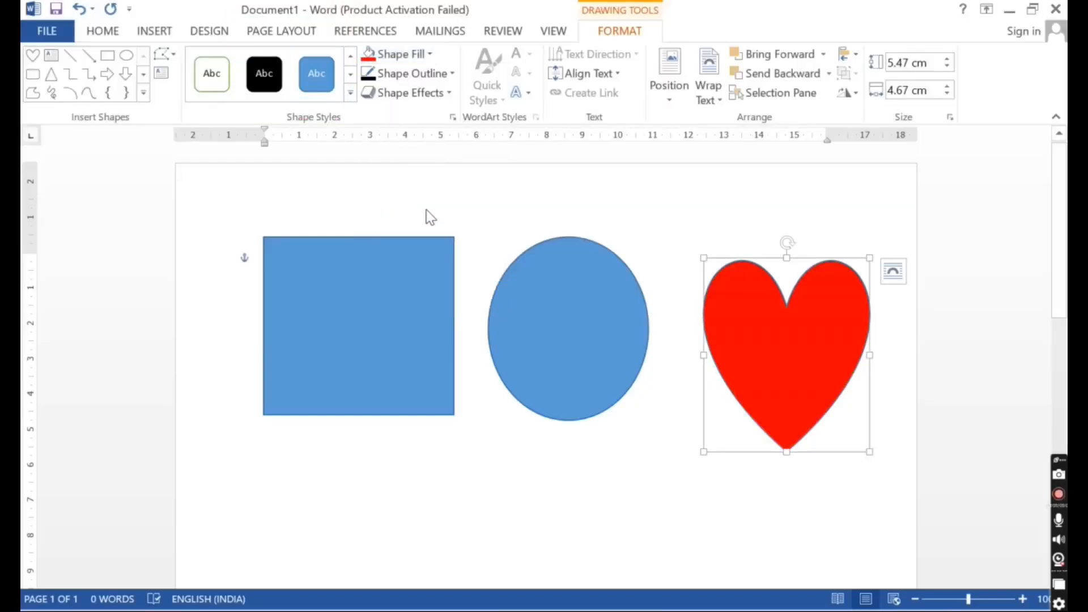
Apply an orange gradient shape style to the rectangle and a shadowed green gradient style to the oval.
click(349, 287)
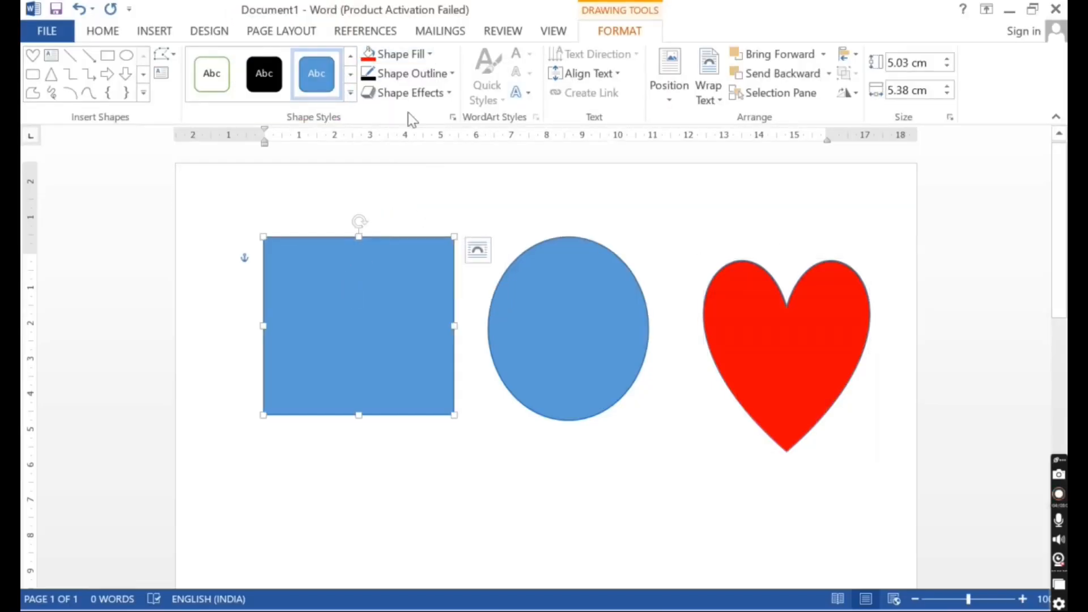
click(350, 93)
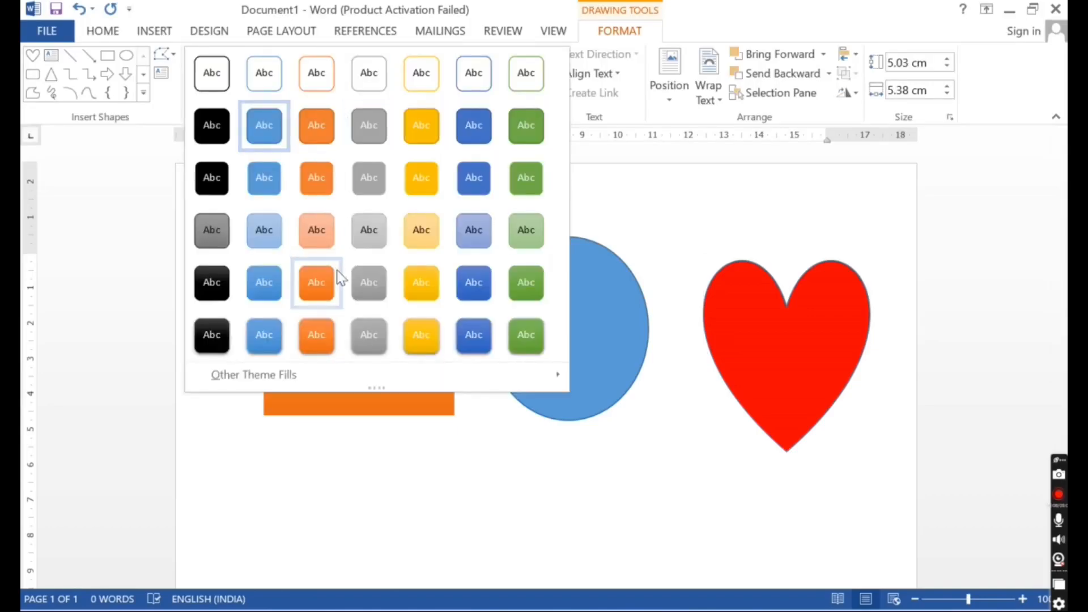
click(330, 277)
click(536, 278)
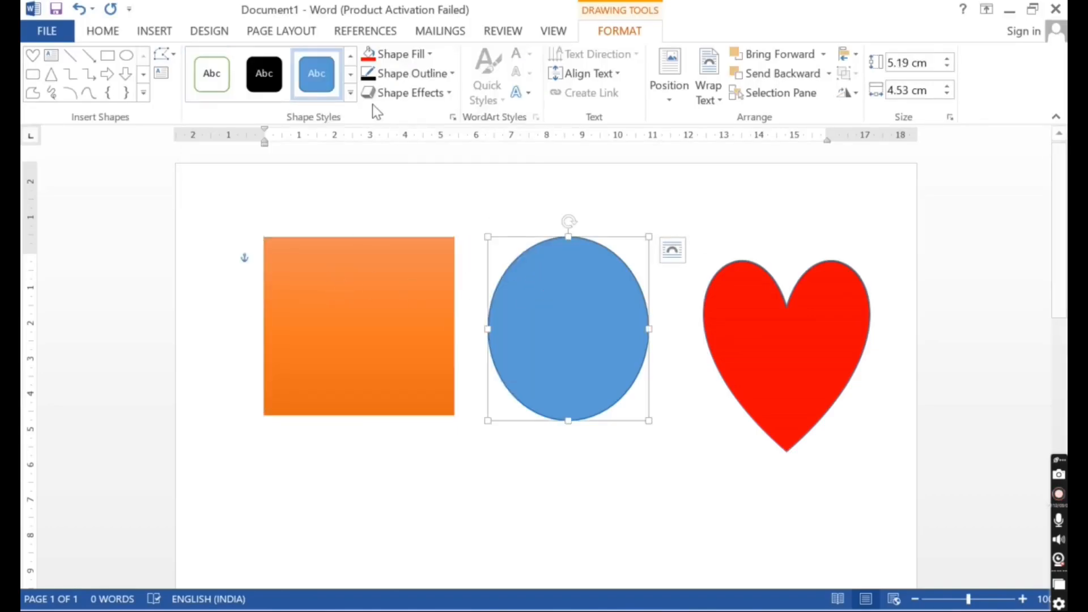
click(351, 94)
click(519, 328)
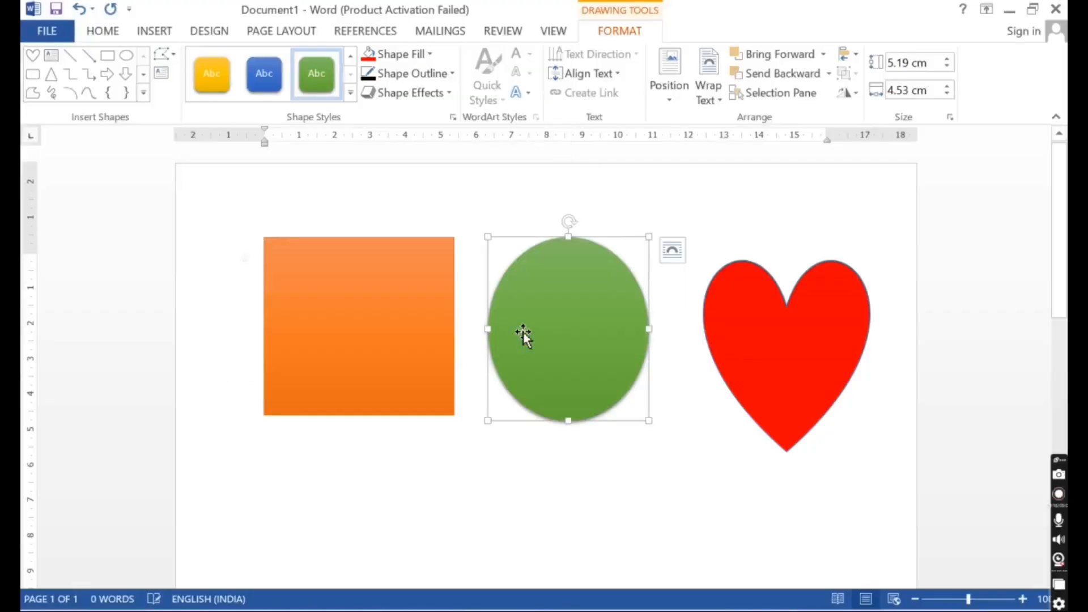
Give the orange rectangle a standard dark blue outline with a weight of 6 pt.
click(759, 288)
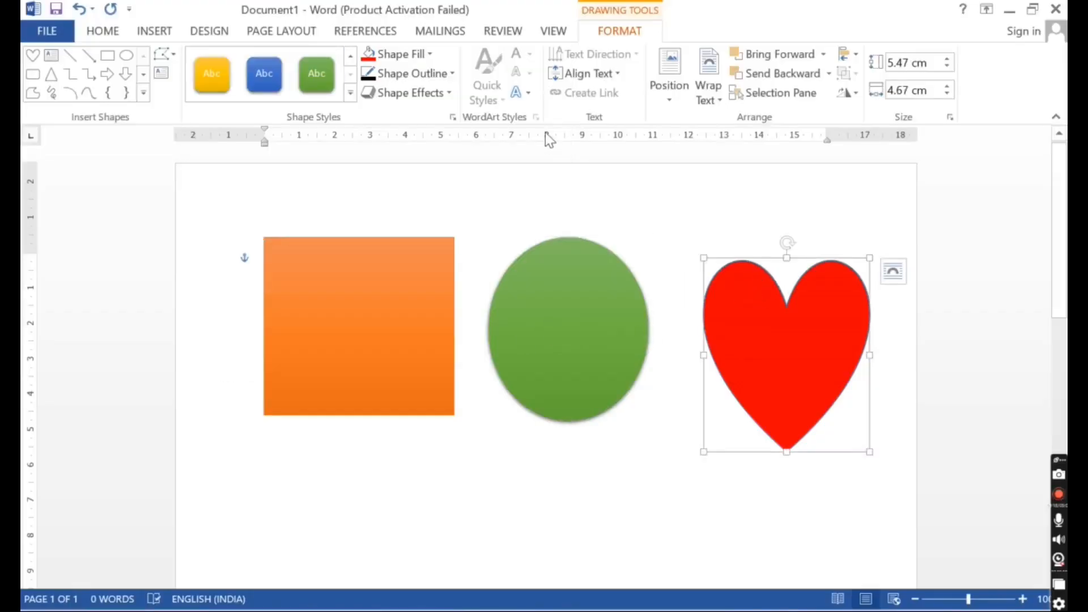
click(387, 256)
click(452, 74)
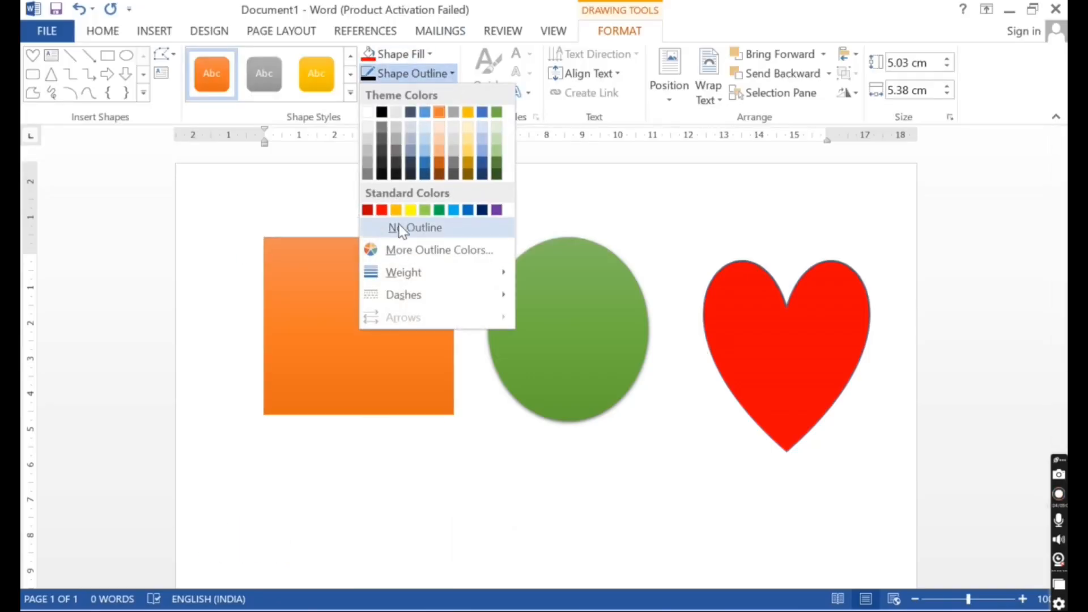
click(482, 210)
click(452, 75)
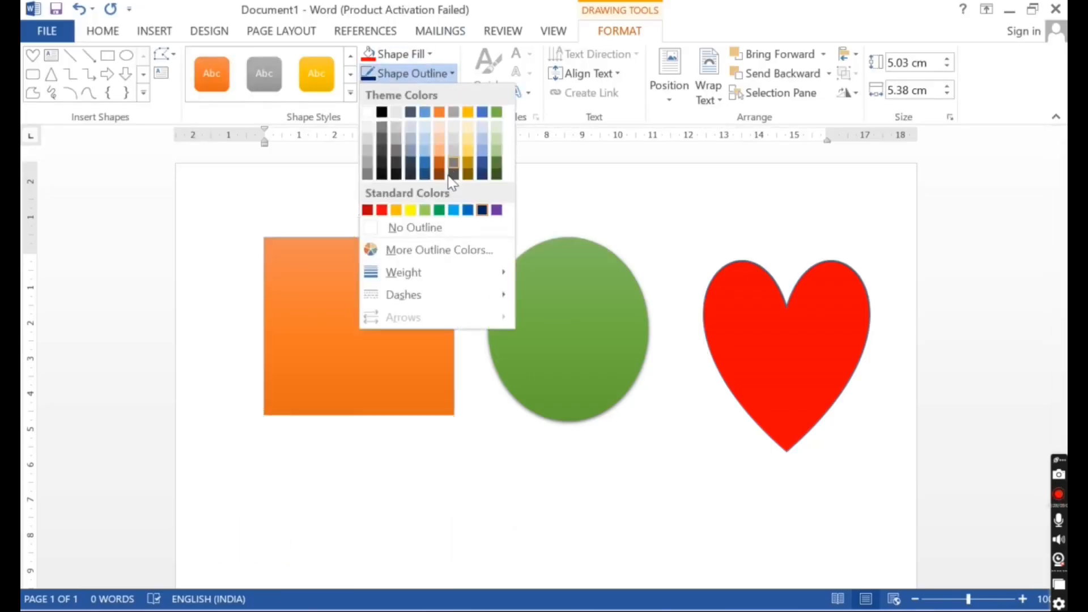
mouse_move(439, 274)
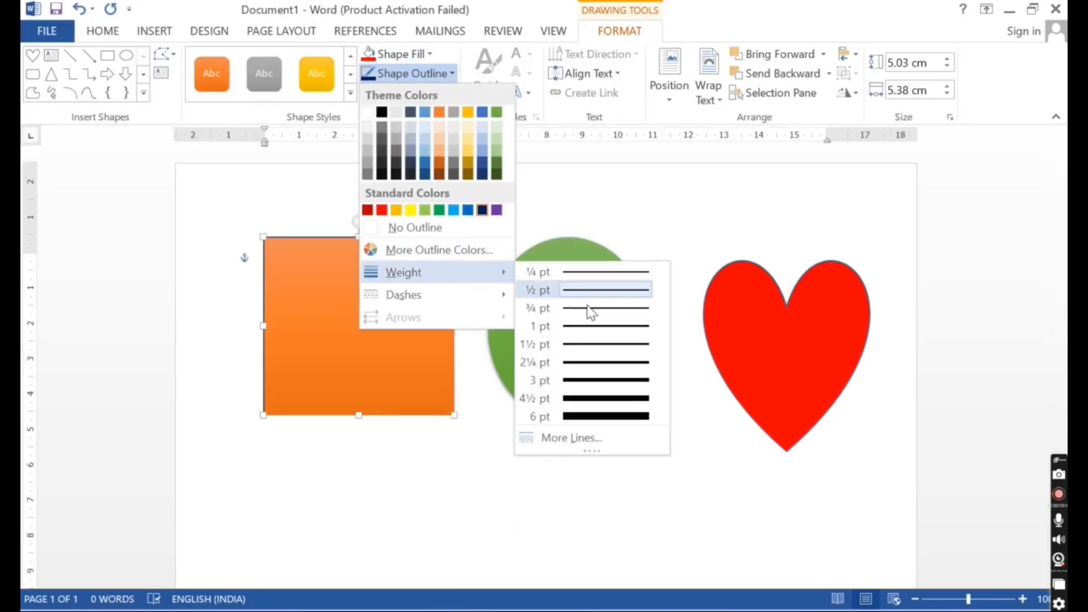
click(605, 417)
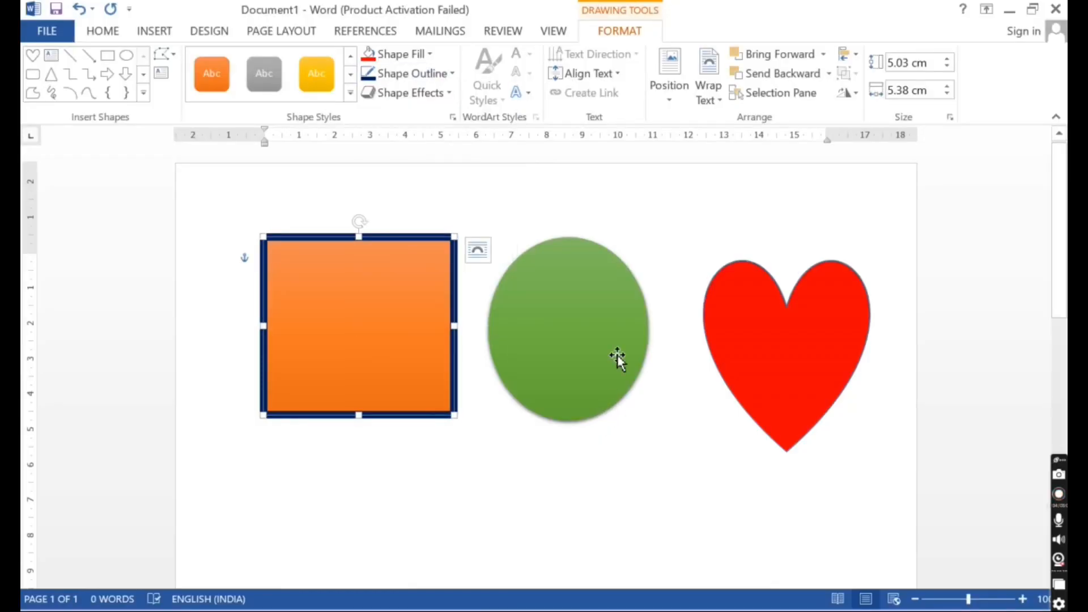
Apply the tilted 3-D preset shape effect, second in the last row of presets, to the red heart.
click(761, 287)
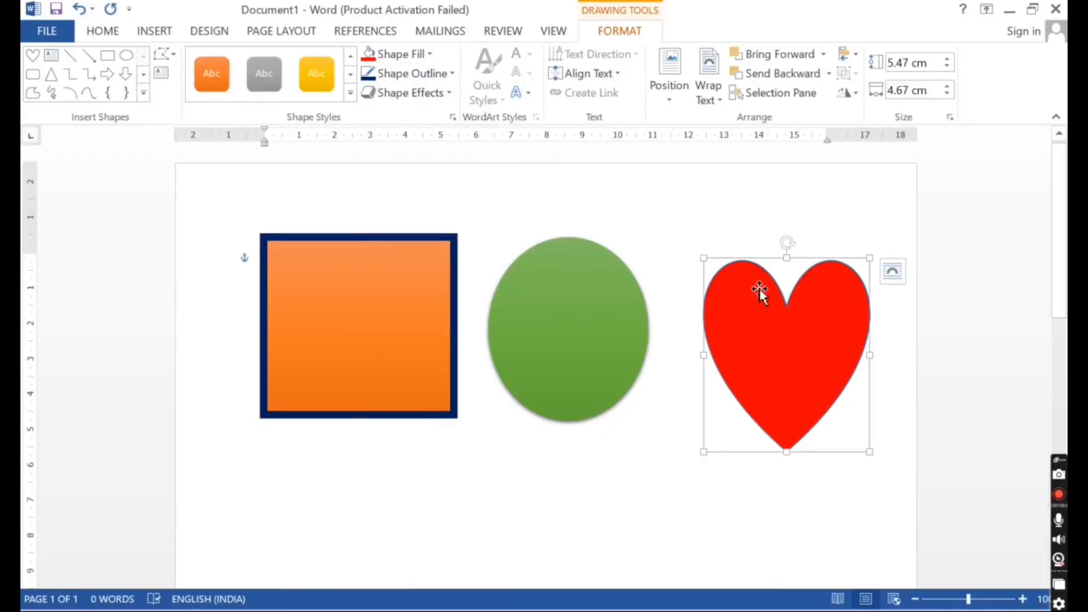
click(451, 95)
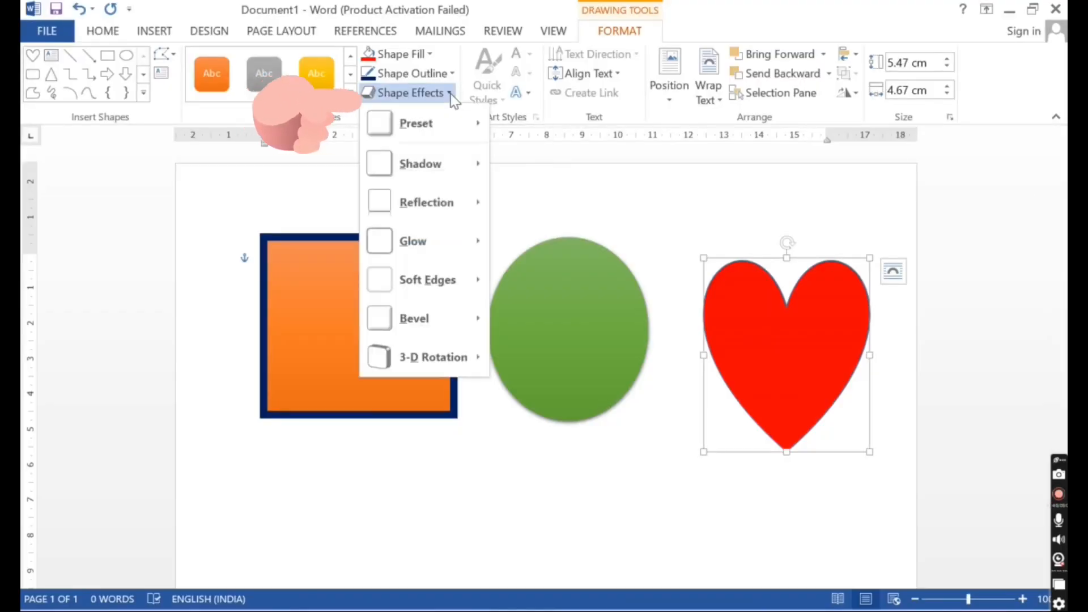
mouse_move(451, 123)
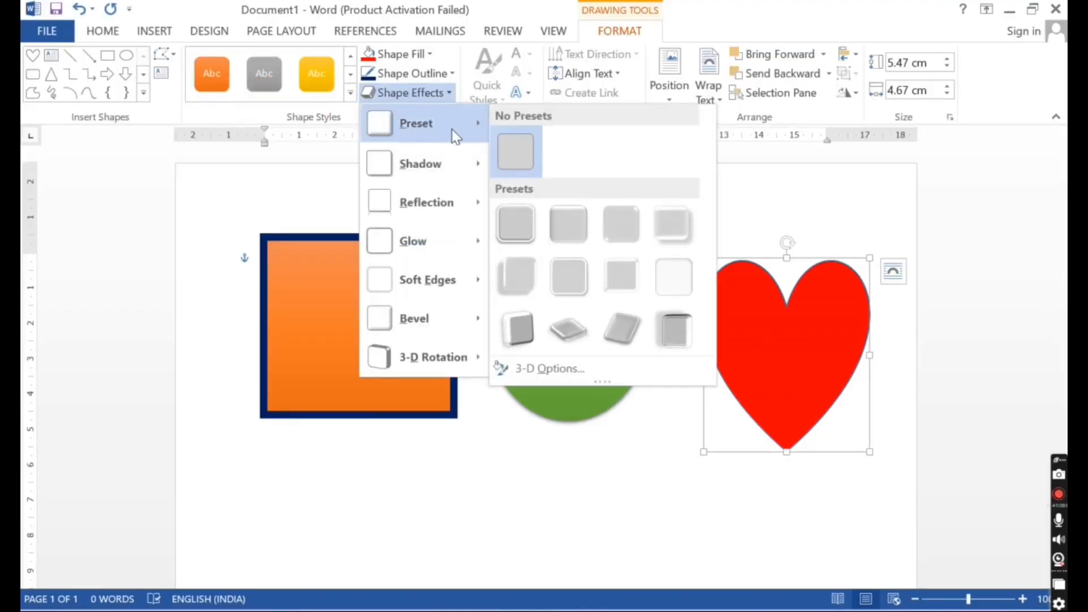
click(552, 331)
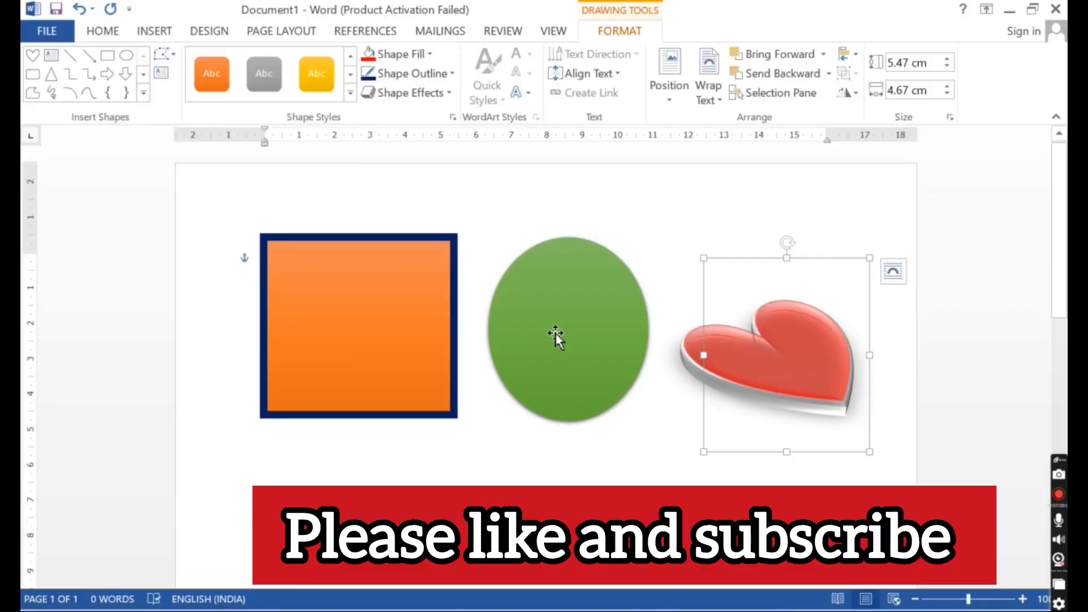
Draw a vertical scroll banner about 8.31 cm high and 6.81 cm wide in the empty area below the three shapes.
click(378, 305)
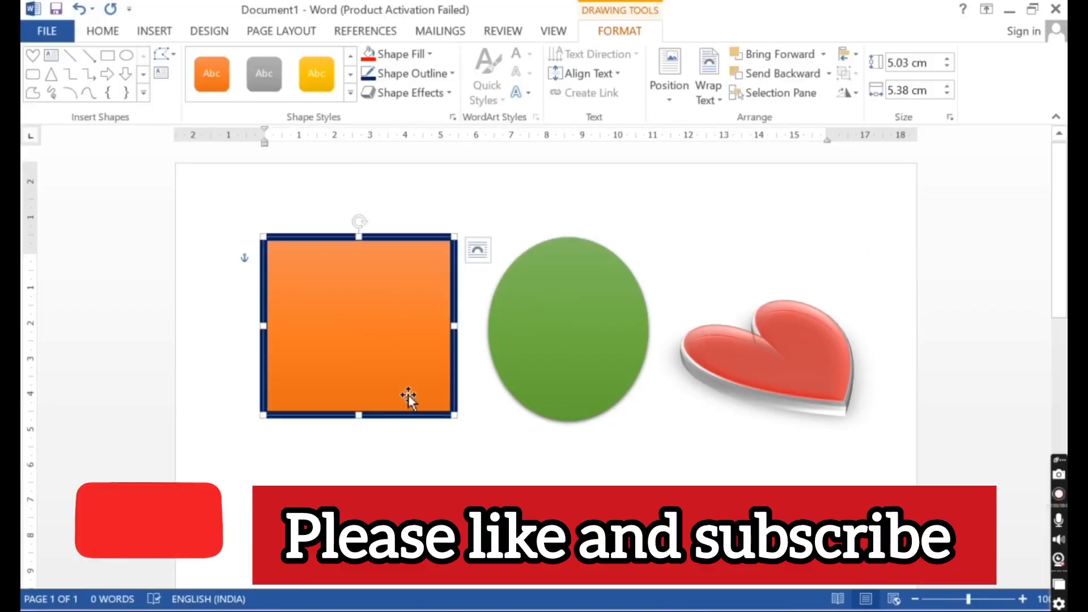
scroll(479, 431, down, 3)
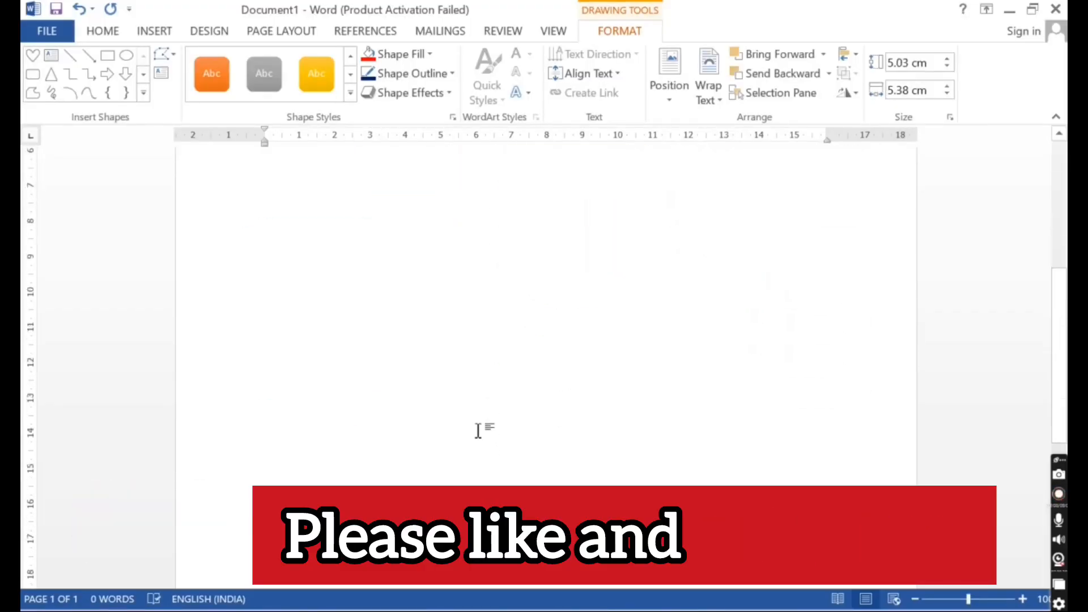
click(318, 278)
scroll(366, 380, down, 2)
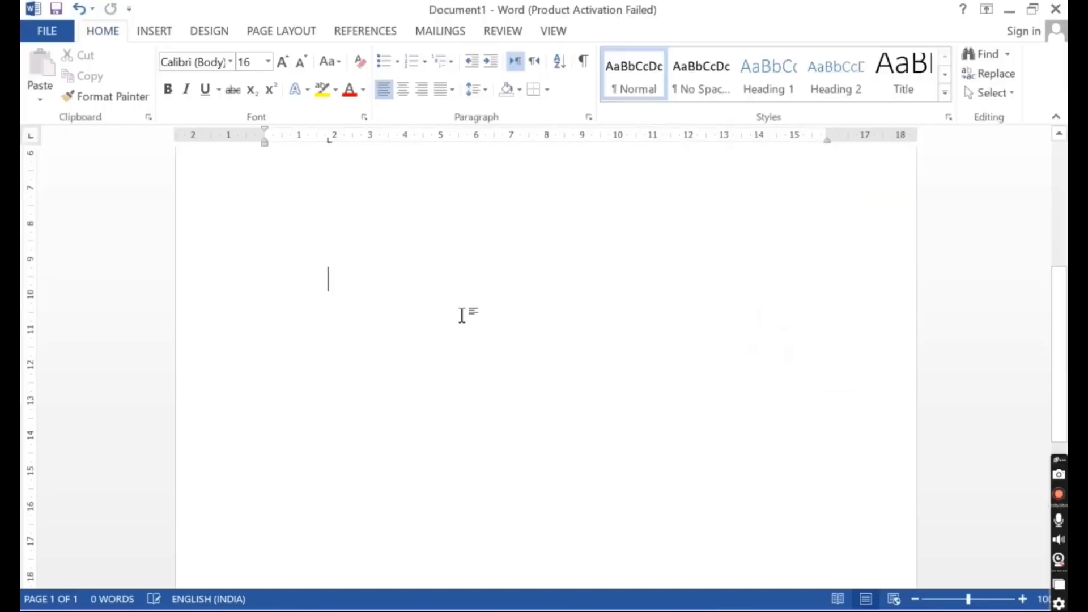
click(159, 33)
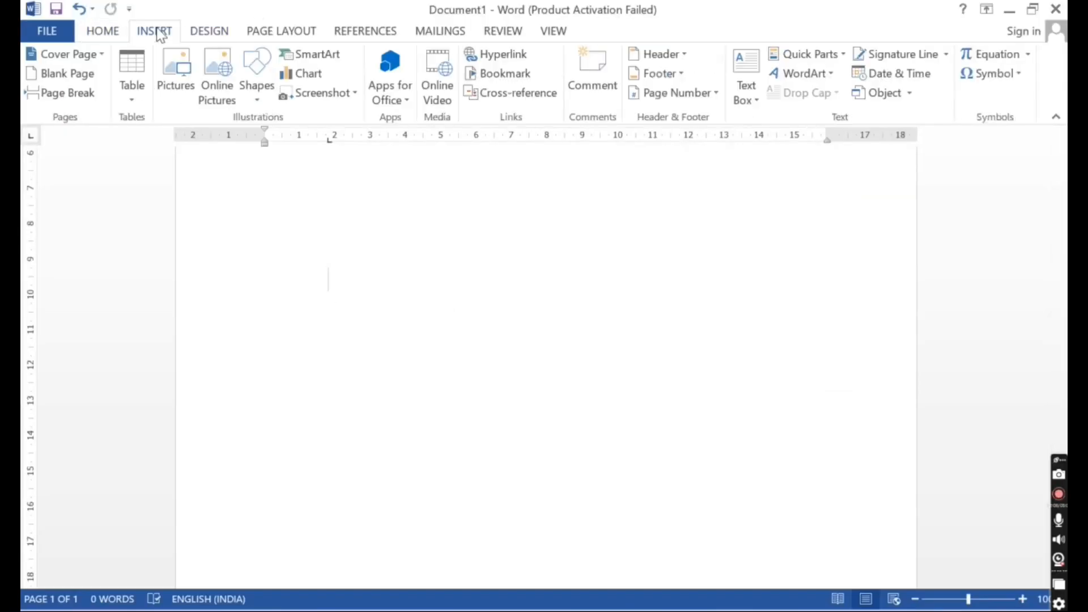
click(254, 97)
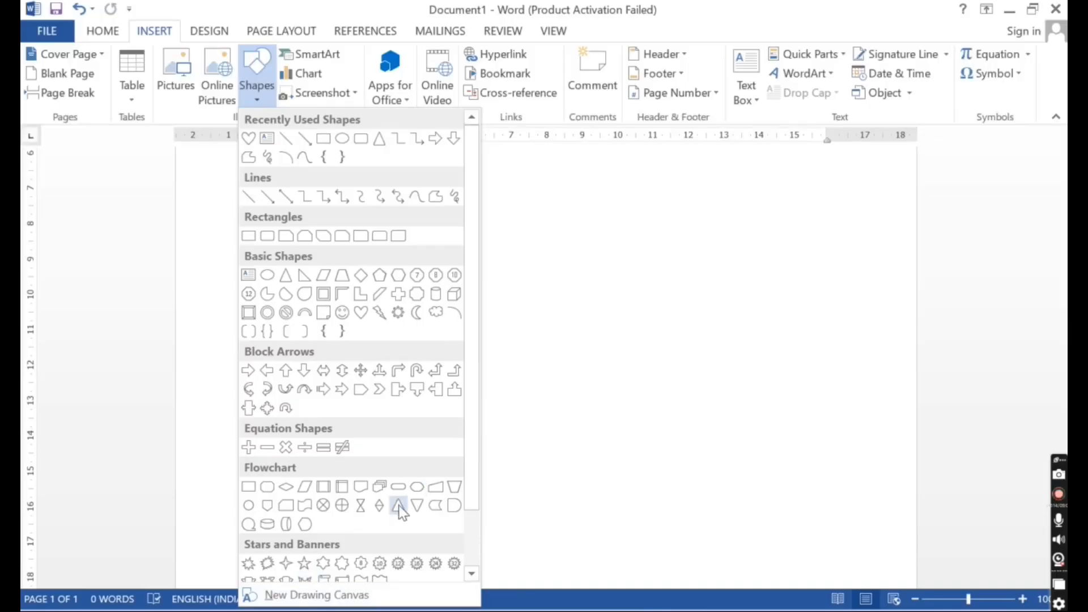
scroll(466, 532, down, 1)
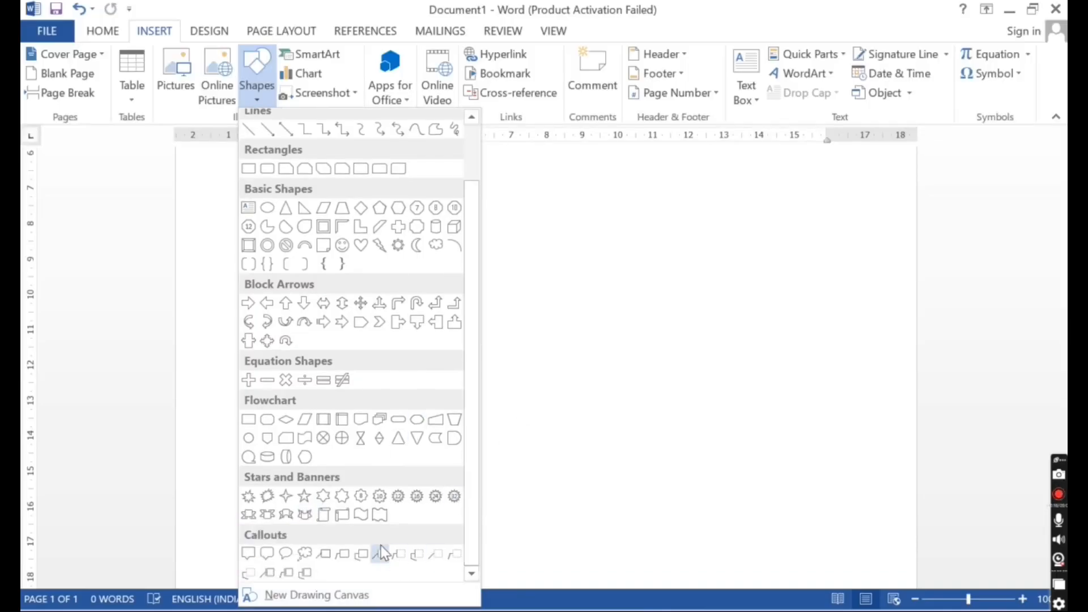
click(323, 516)
drag(301, 507, 543, 217)
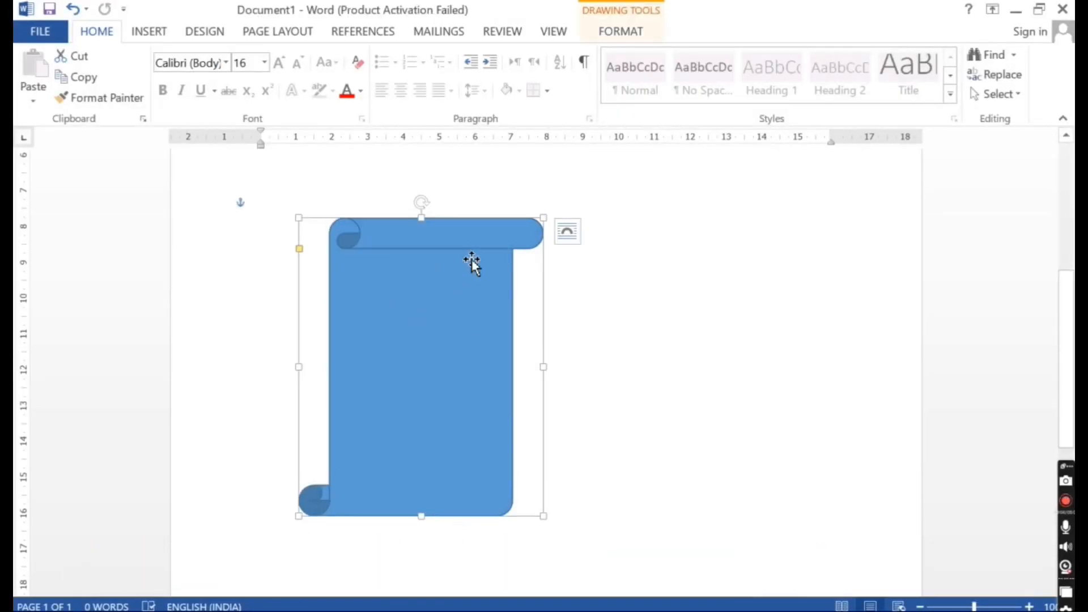
Add the text "Invitation" inside the vertical scroll shape.
right_click(480, 232)
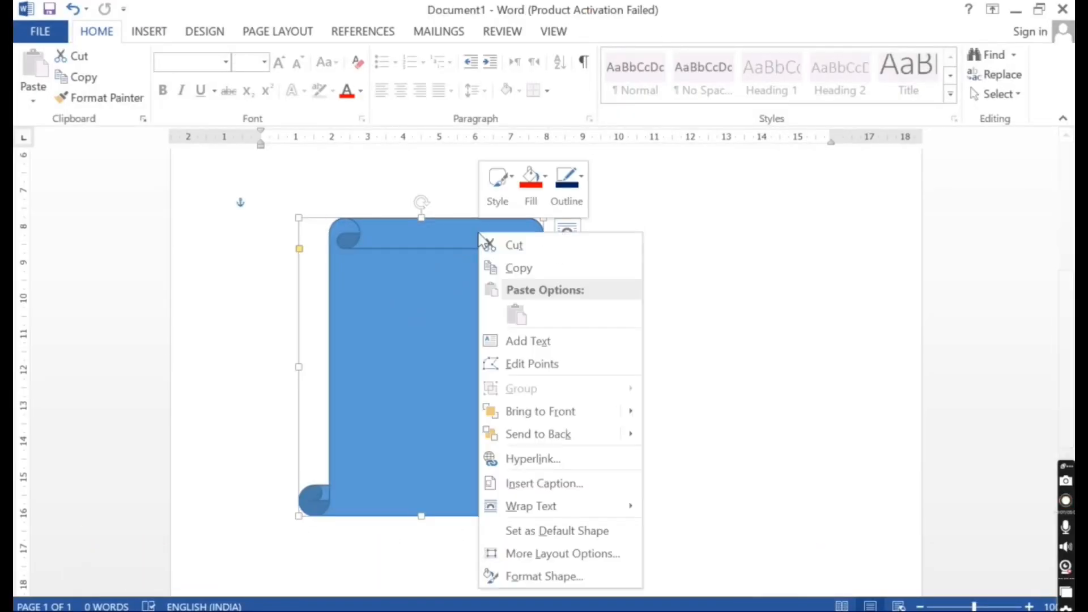
click(534, 343)
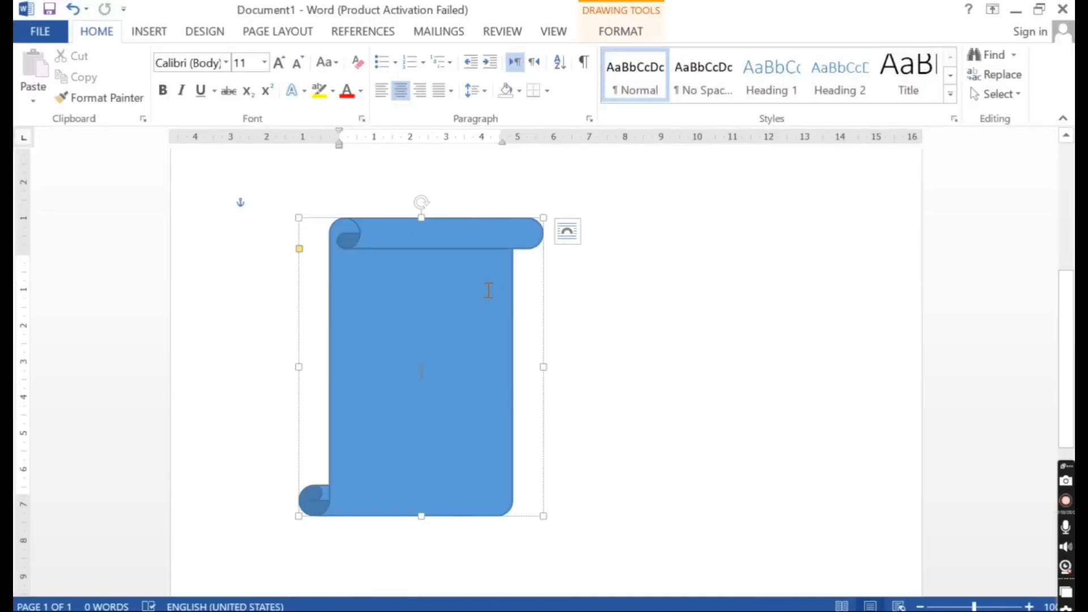
text(itation)
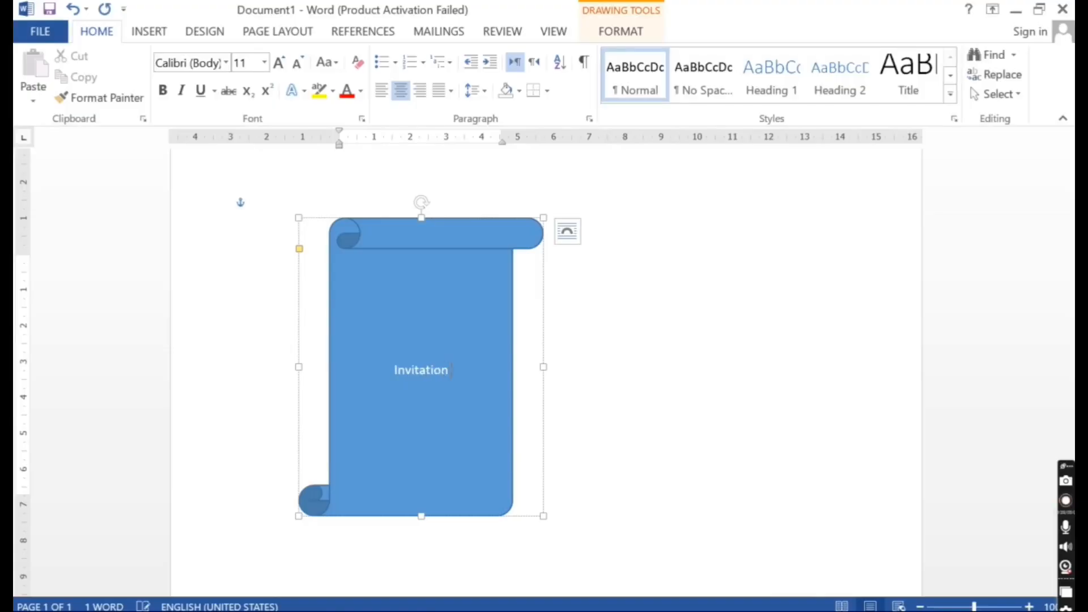
Make the word "Invitation" bold and enlarge its font until it fills most of the scroll's width.
drag(461, 372, 381, 372)
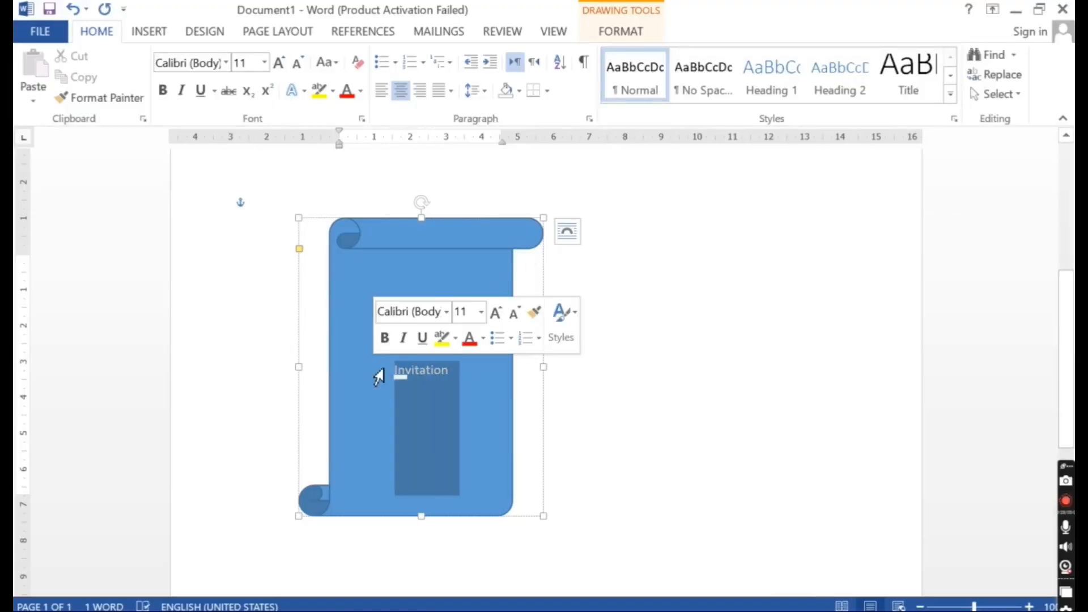
click(163, 90)
click(281, 64)
click(281, 63)
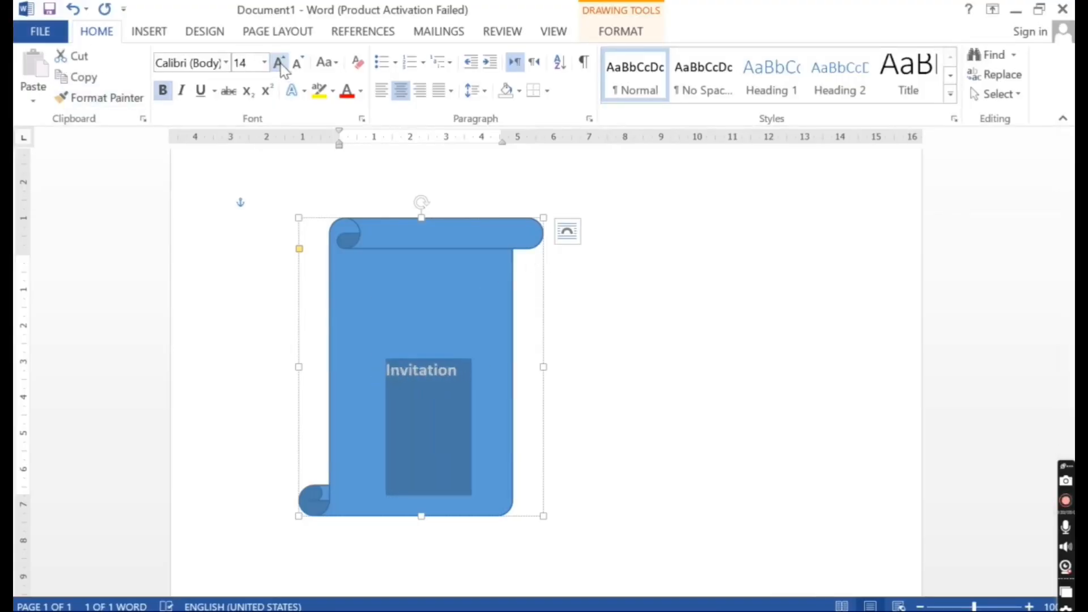
click(281, 64)
click(281, 64)
click(281, 64)
click(281, 64)
click(281, 64)
click(281, 64)
click(709, 395)
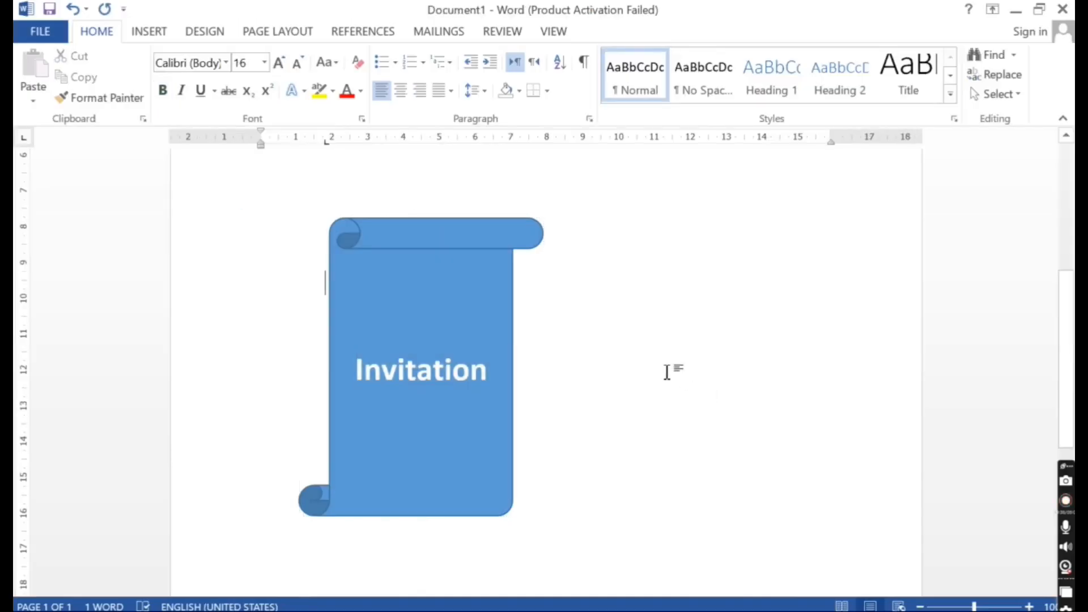
Apply a gold gradient shape style to the Invitation scroll.
click(482, 240)
double_click(460, 228)
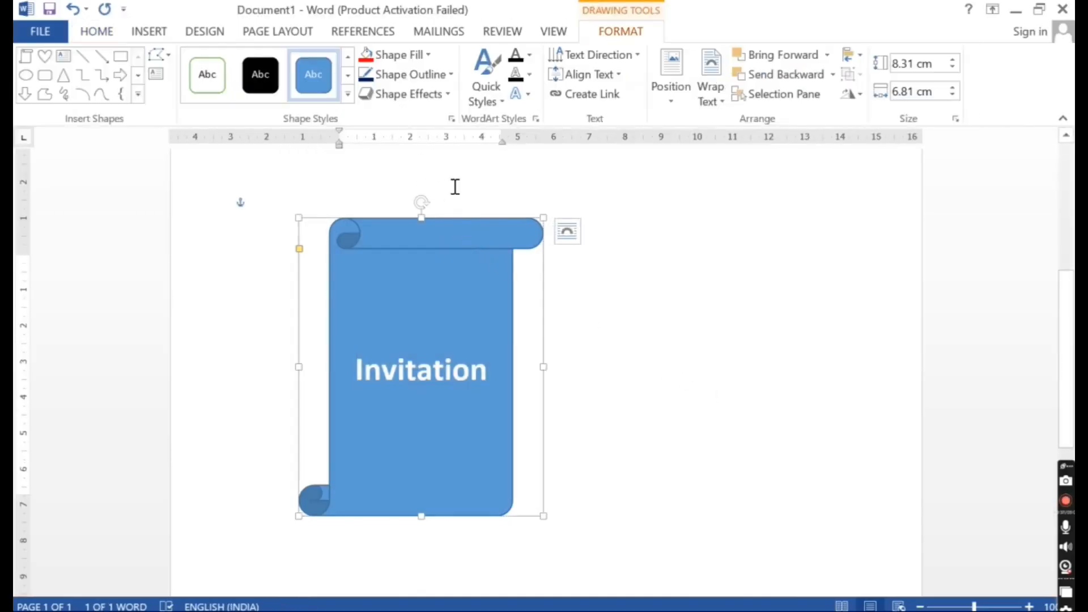
click(348, 95)
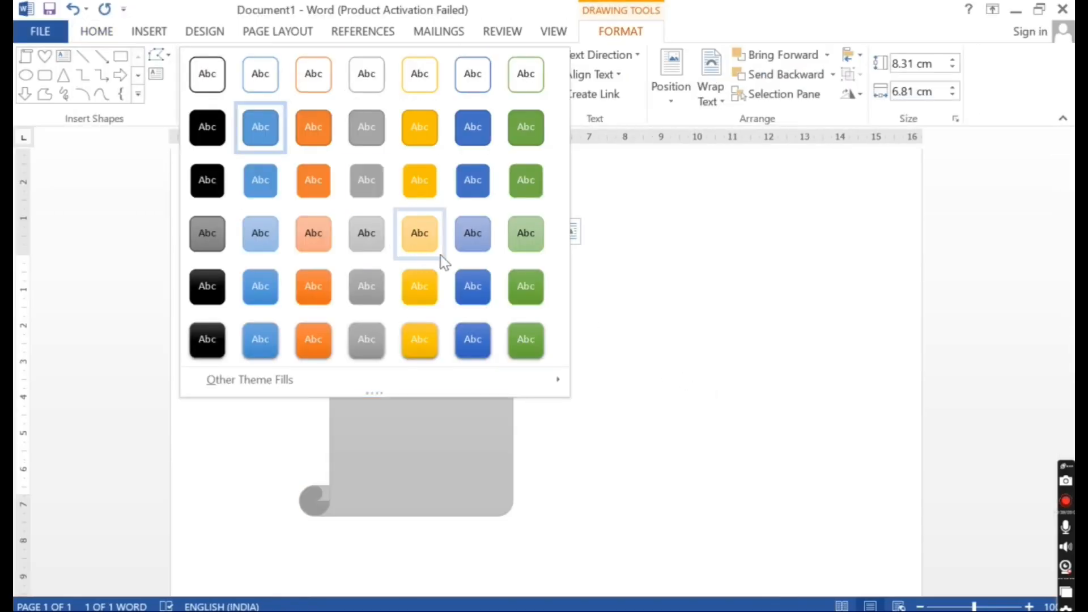
click(419, 286)
click(708, 395)
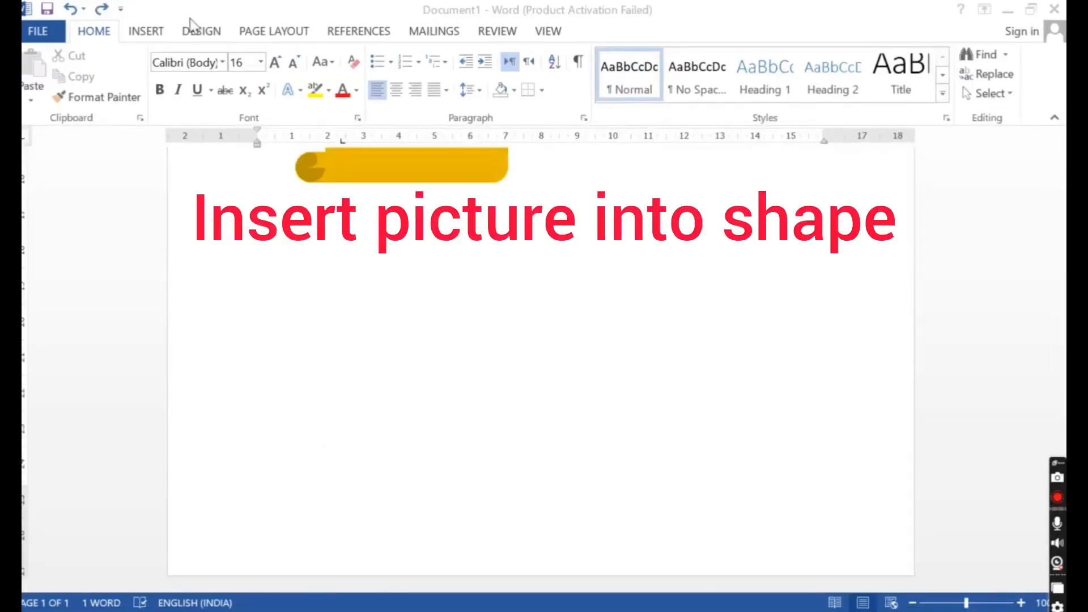
Open the gallery of insertable shapes to draw another shape below the scroll.
click(146, 32)
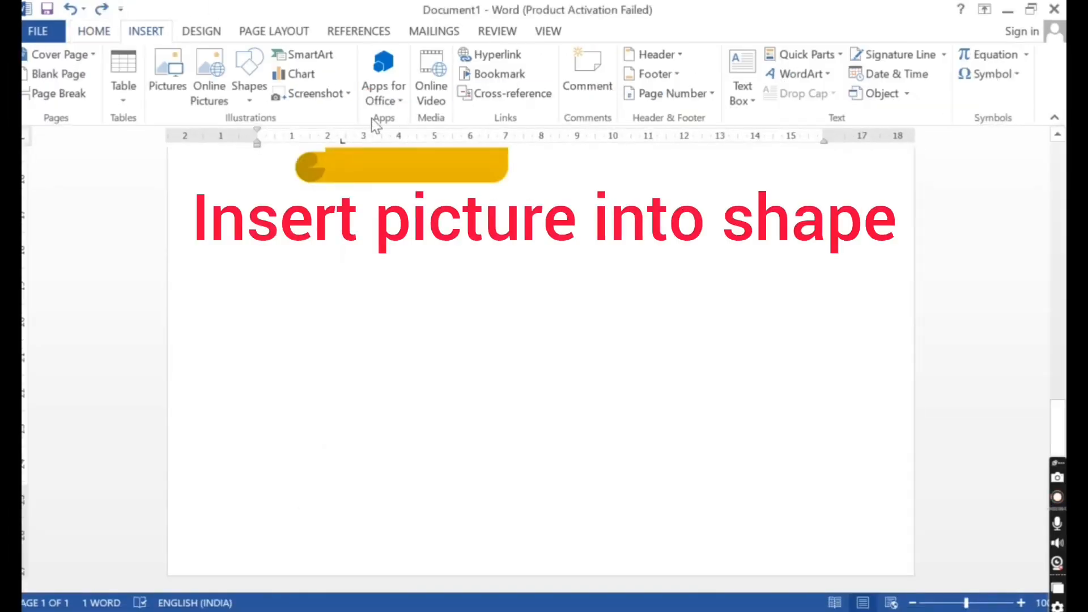
click(250, 85)
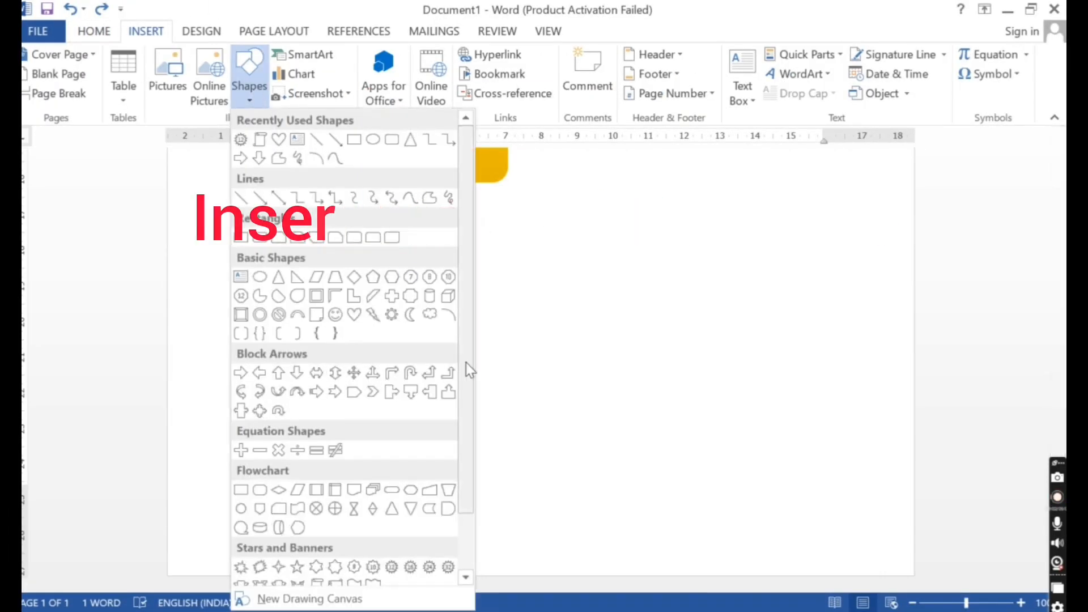
Draw a 12-point star about 9.3 cm by 9.37 cm below the scroll and fill it with the orange sari picture.
click(390, 574)
mouse_move(388, 529)
mouse_down()
mouse_move(755, 204)
mouse_move(721, 199)
mouse_up()
click(402, 55)
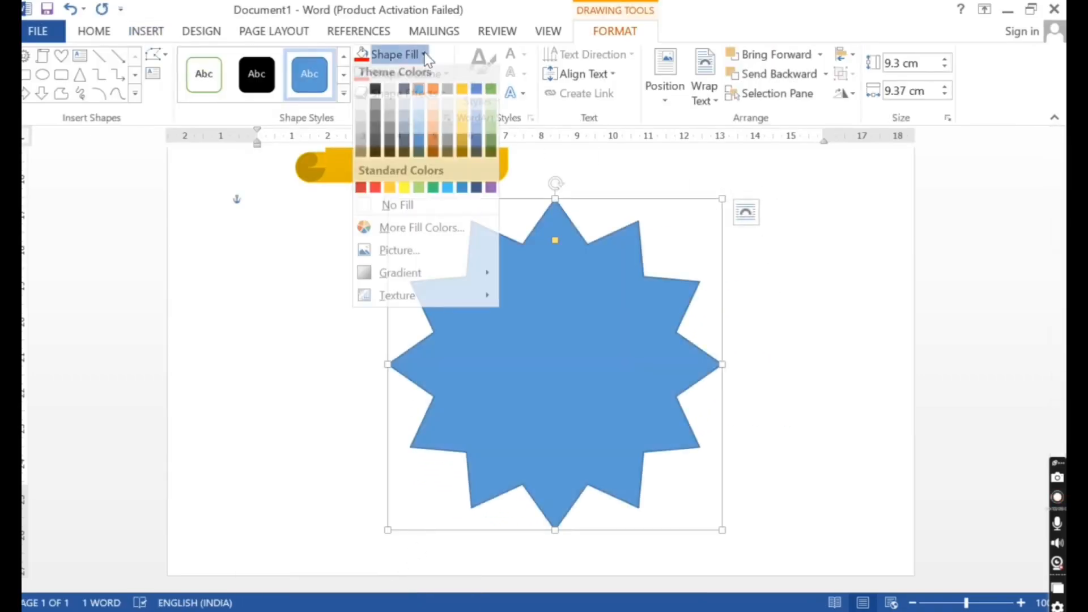
click(399, 255)
click(644, 340)
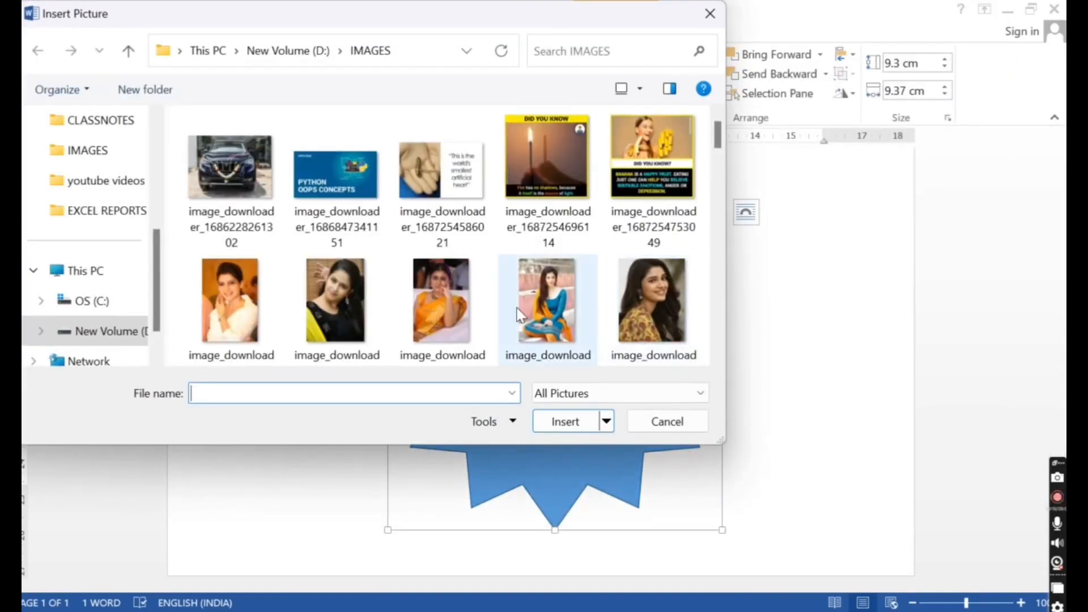
click(447, 277)
click(590, 418)
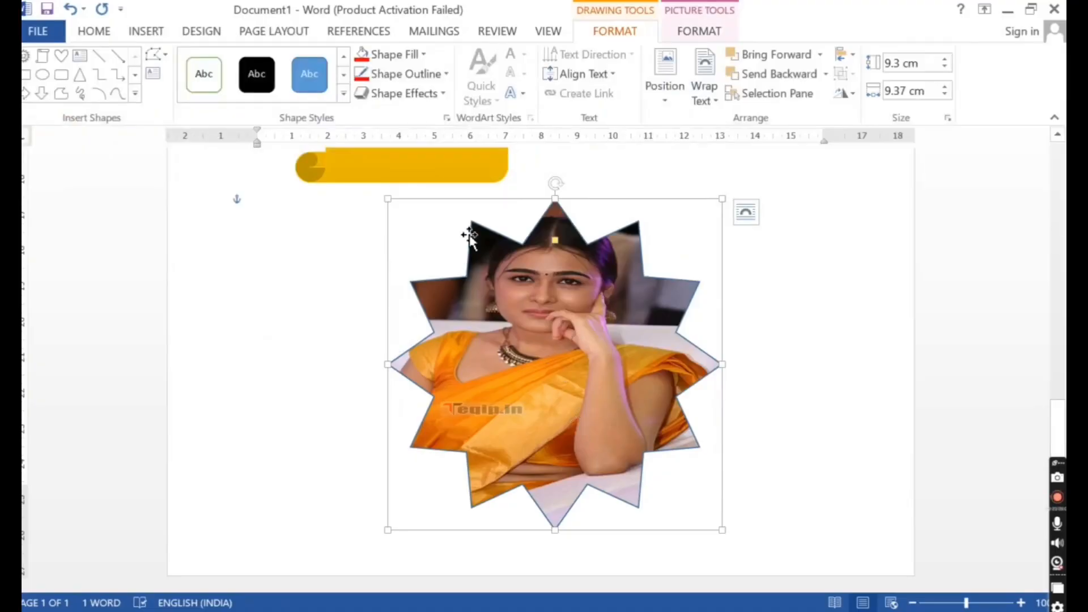
Give the picture-filled star a red outline with a 6 pt weight.
click(446, 75)
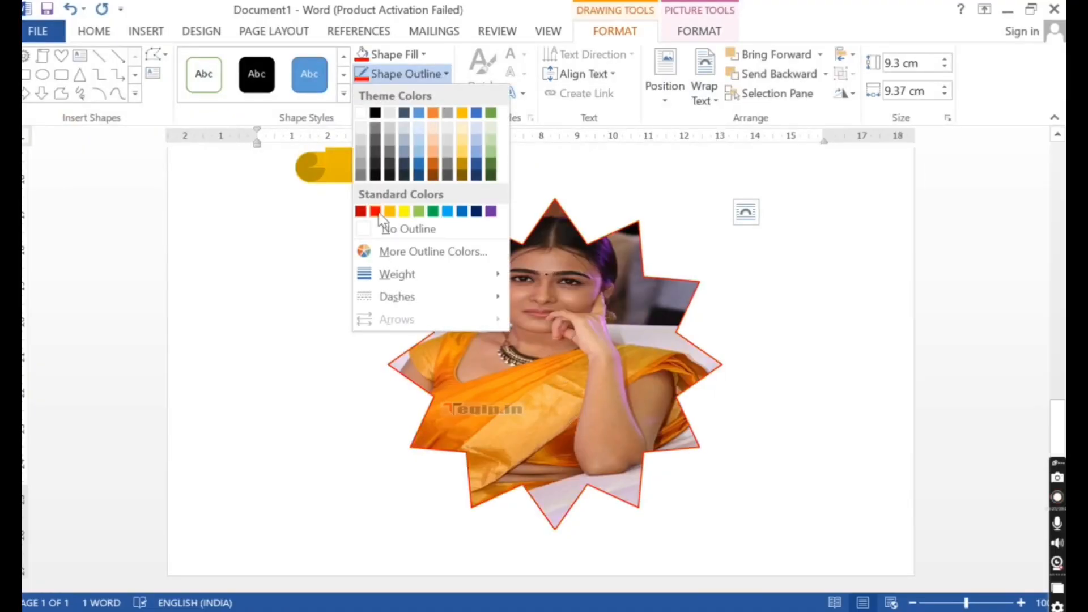
click(375, 211)
click(436, 74)
mouse_move(402, 277)
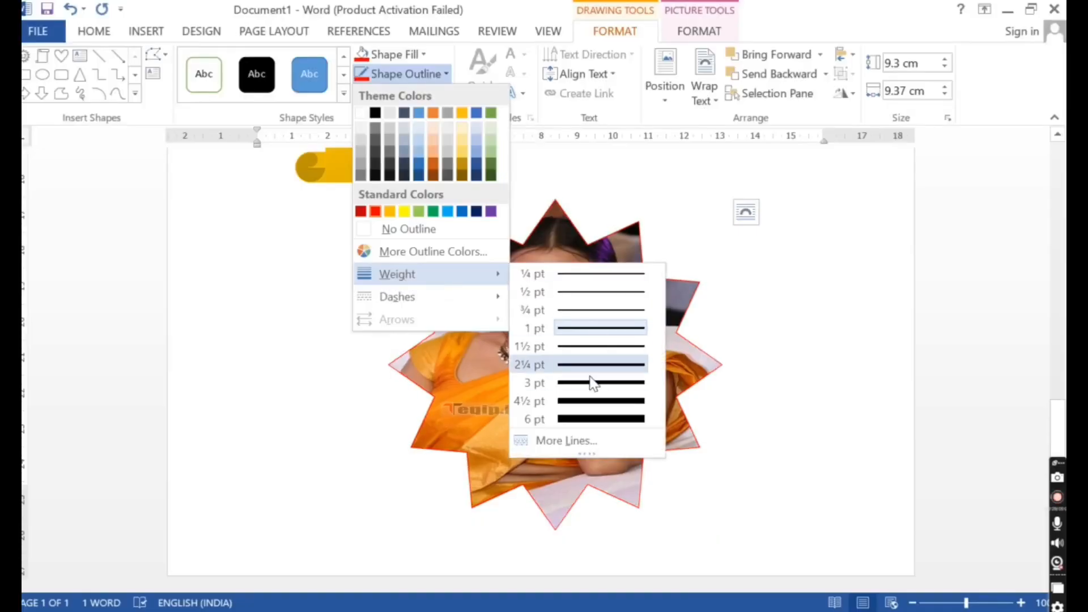
click(600, 419)
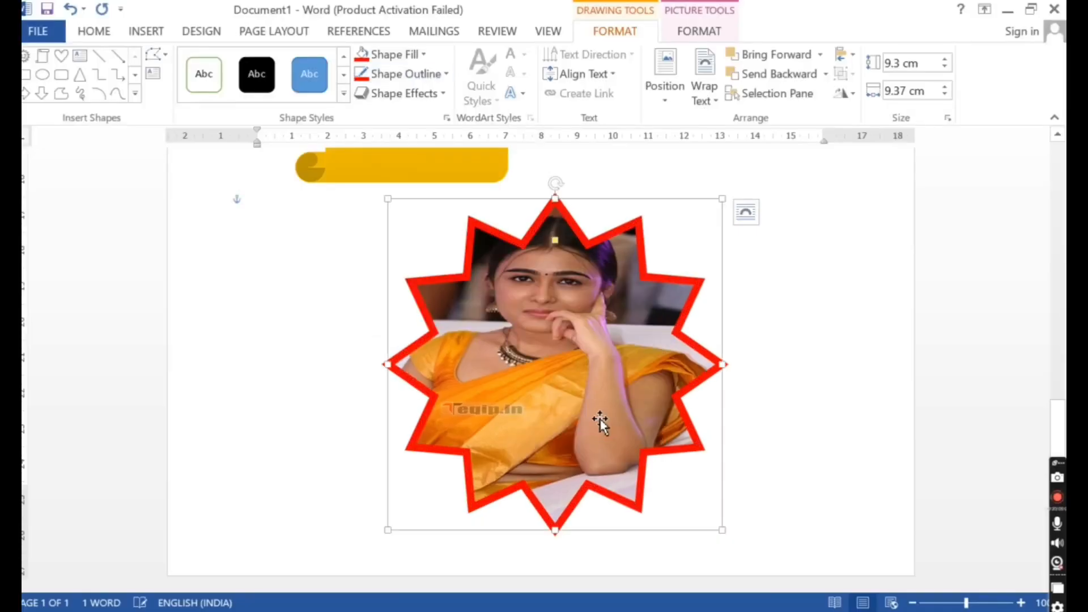
Apply the third preset shape effect in the second row of presets to the star.
click(406, 94)
mouse_move(413, 124)
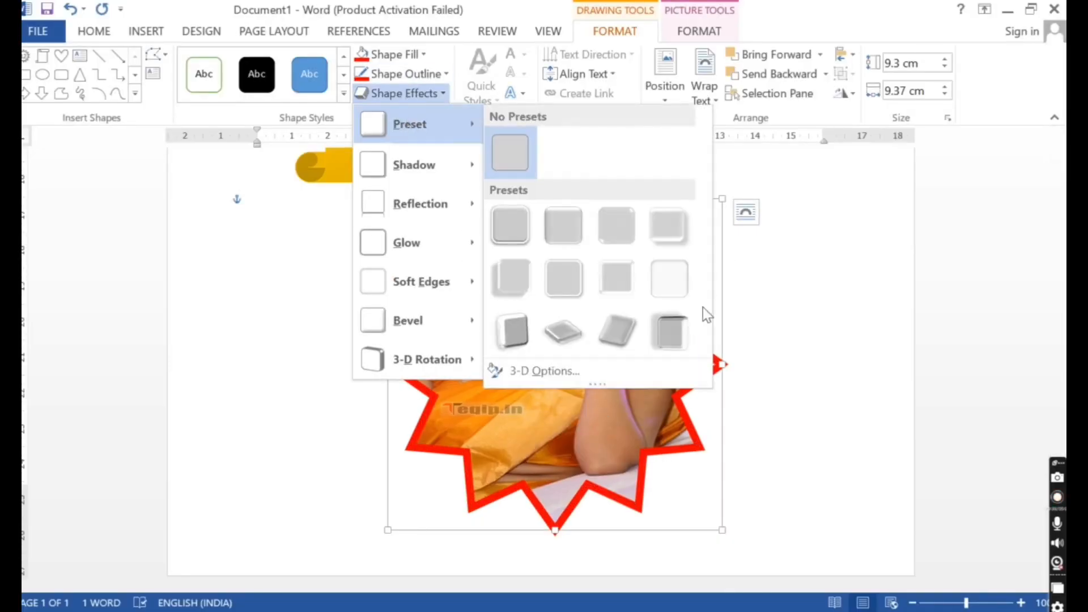
click(633, 282)
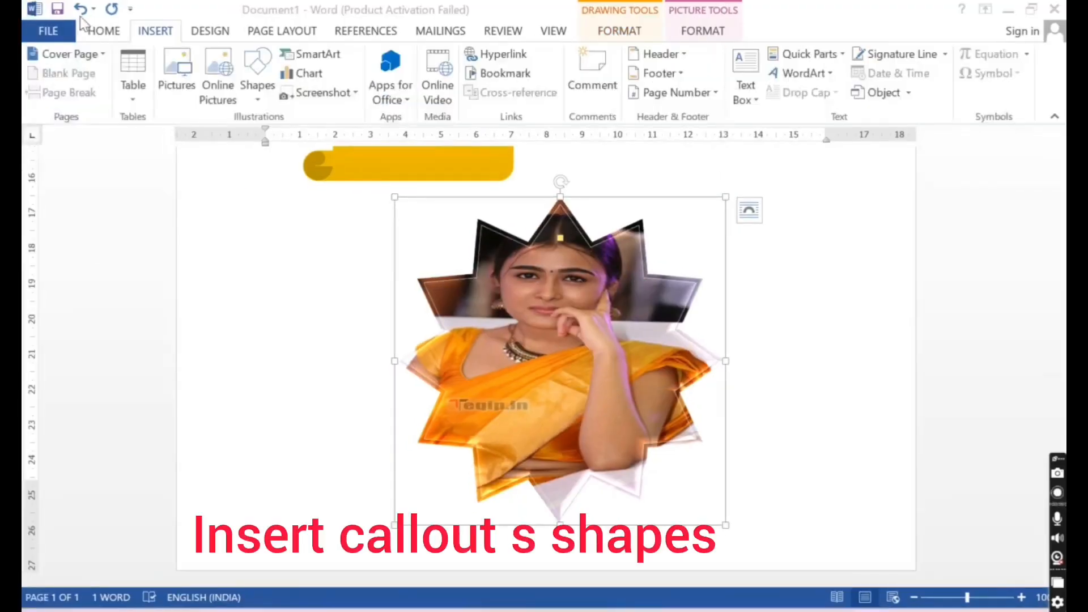
Draw an oval callout about 3.88 cm by 4.52 cm at the star's upper right and enter "hello" in it.
click(252, 91)
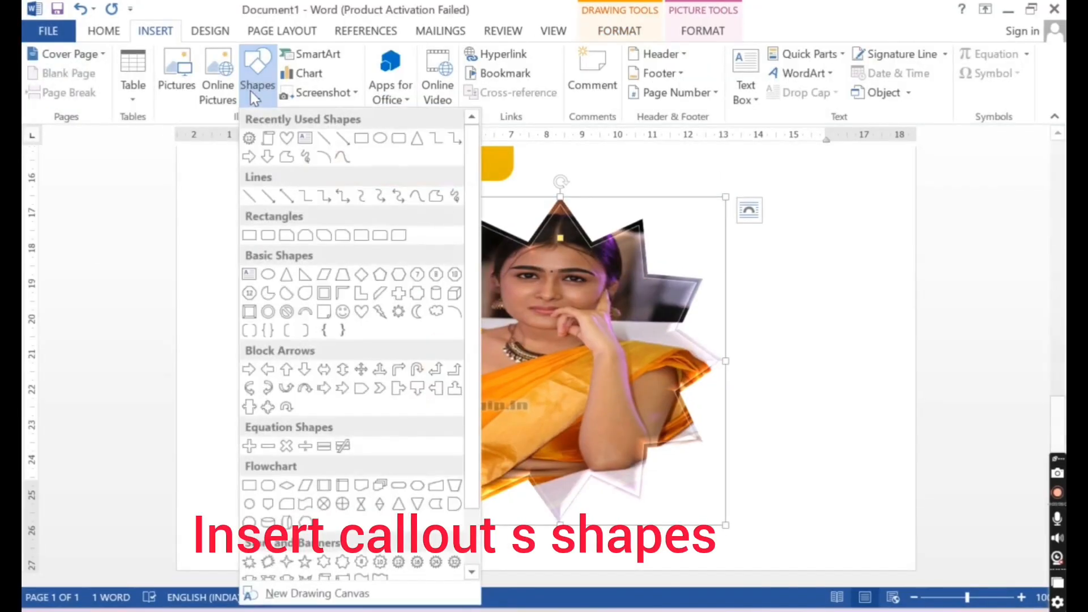
scroll(471, 567, down, 3)
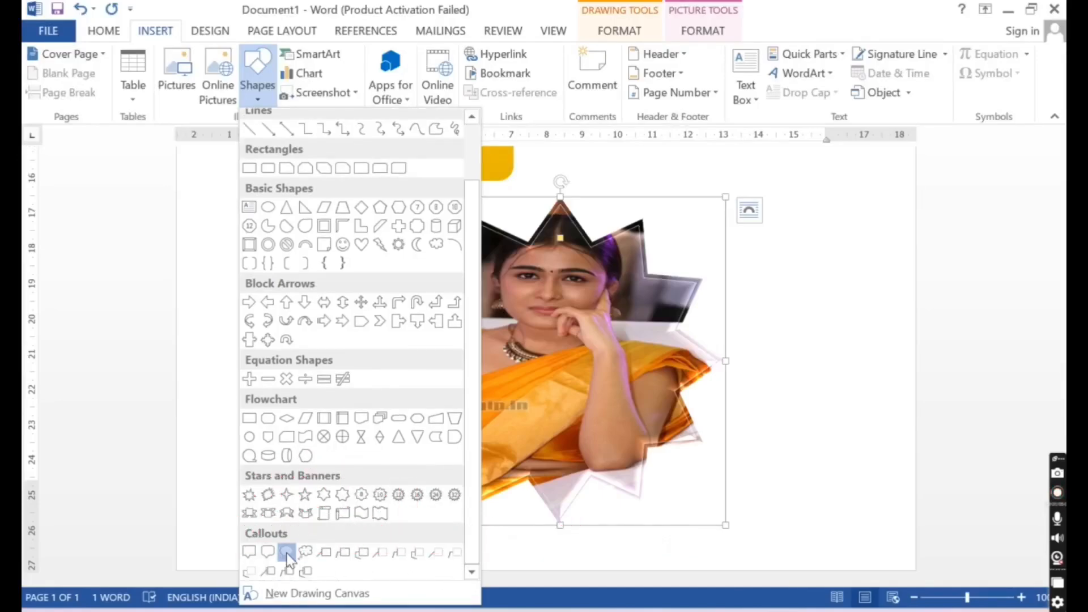
click(287, 553)
mouse_move(656, 240)
mouse_down()
mouse_move(777, 153)
mouse_move(811, 364)
mouse_up()
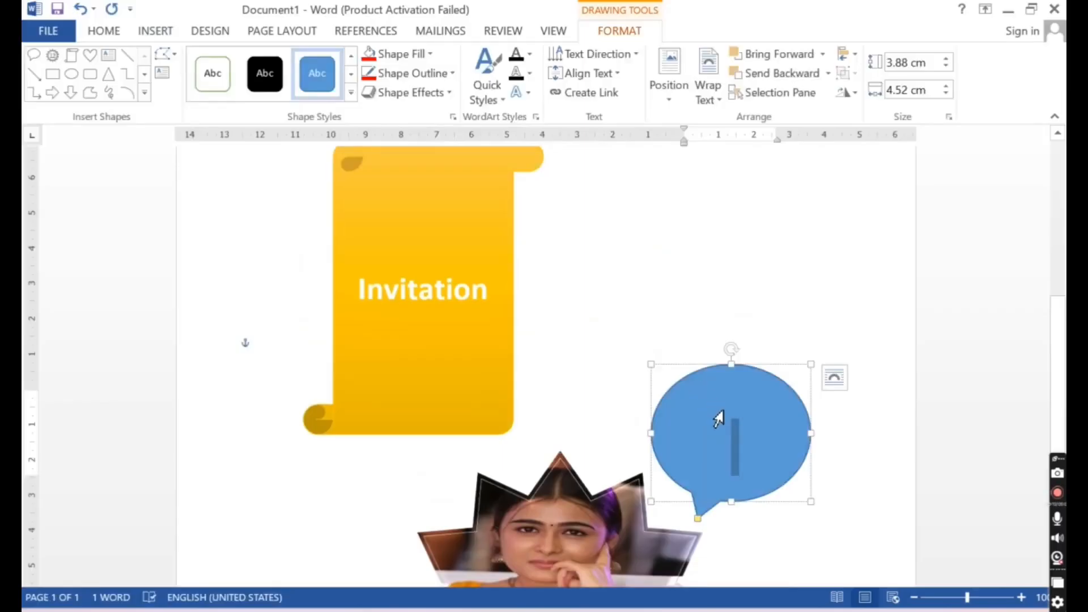
text(hello)
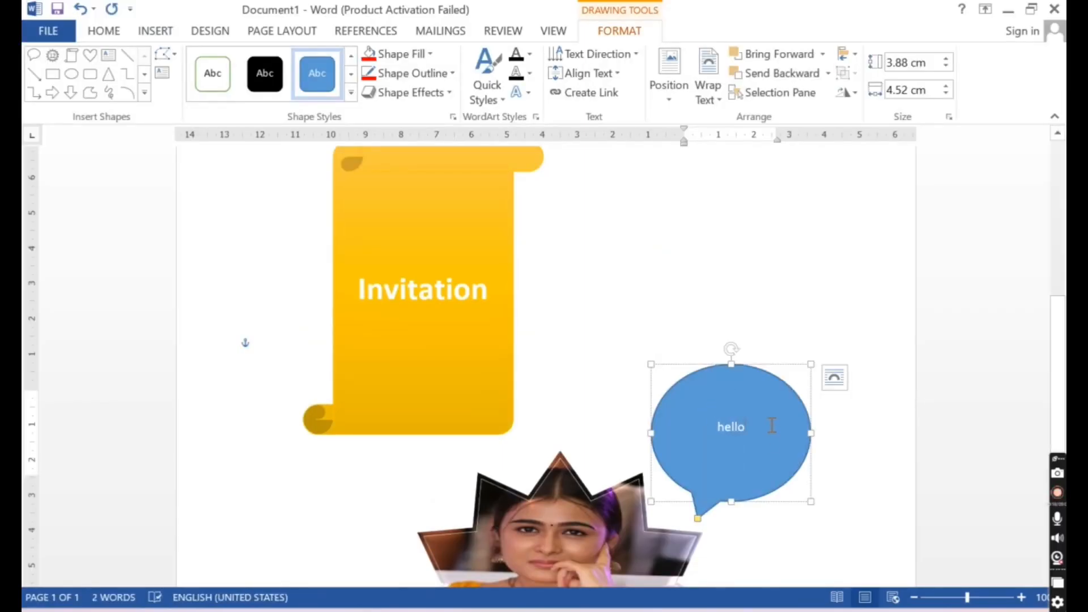
drag(772, 425, 716, 427)
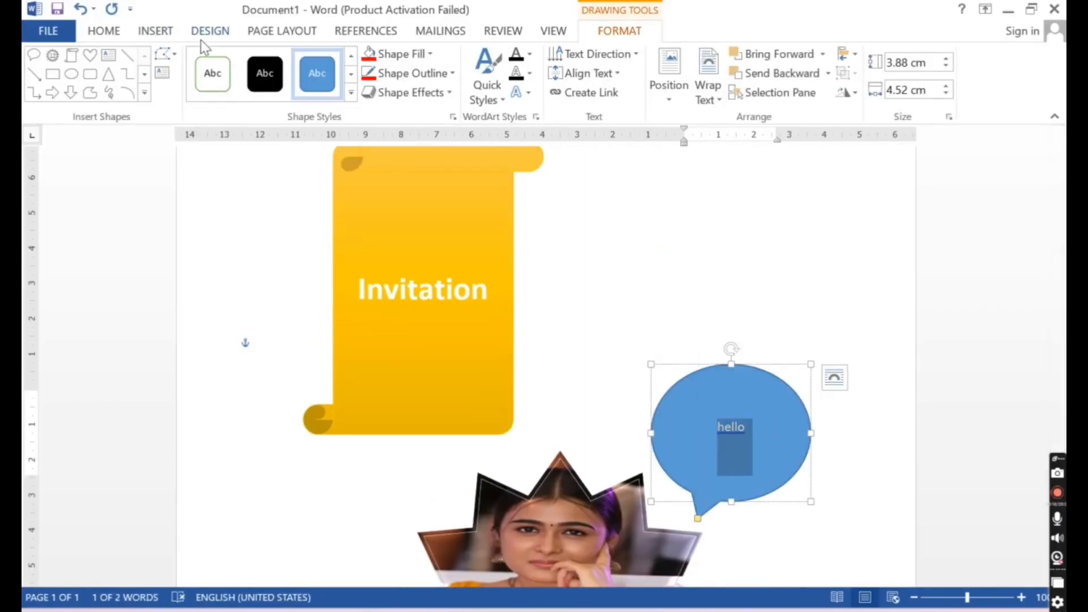
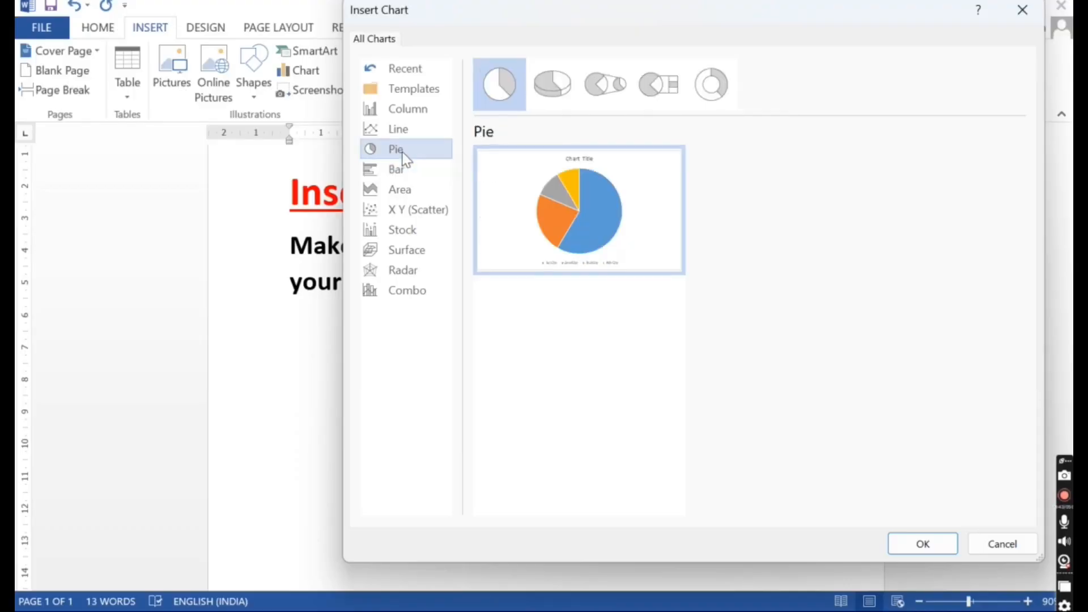
Insert a standard pie chart below the Insert Chart paragraph and dismiss the Office activation notice.
click(922, 545)
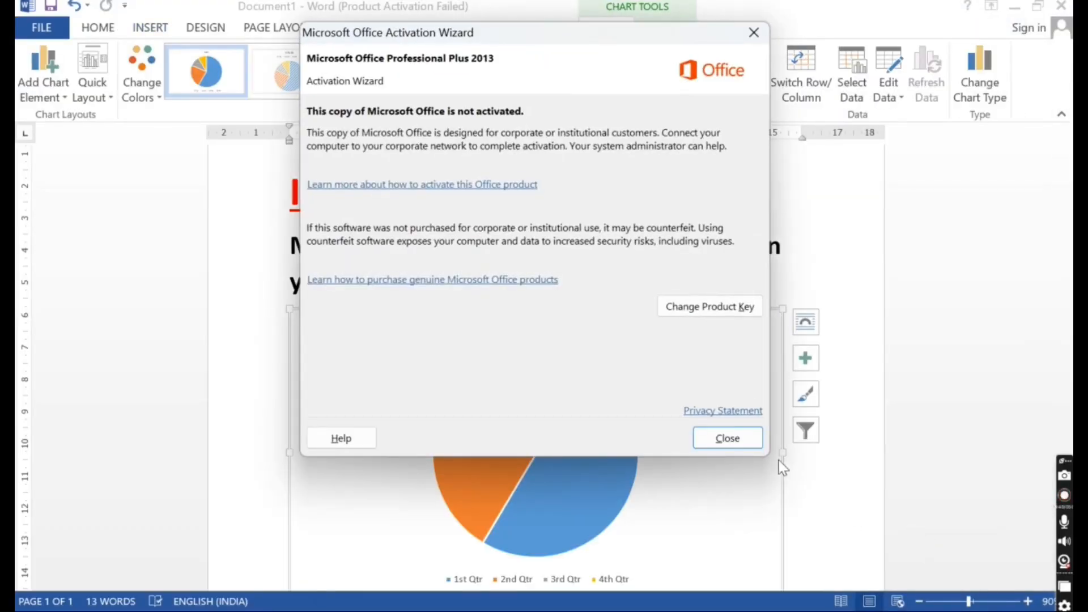
click(730, 439)
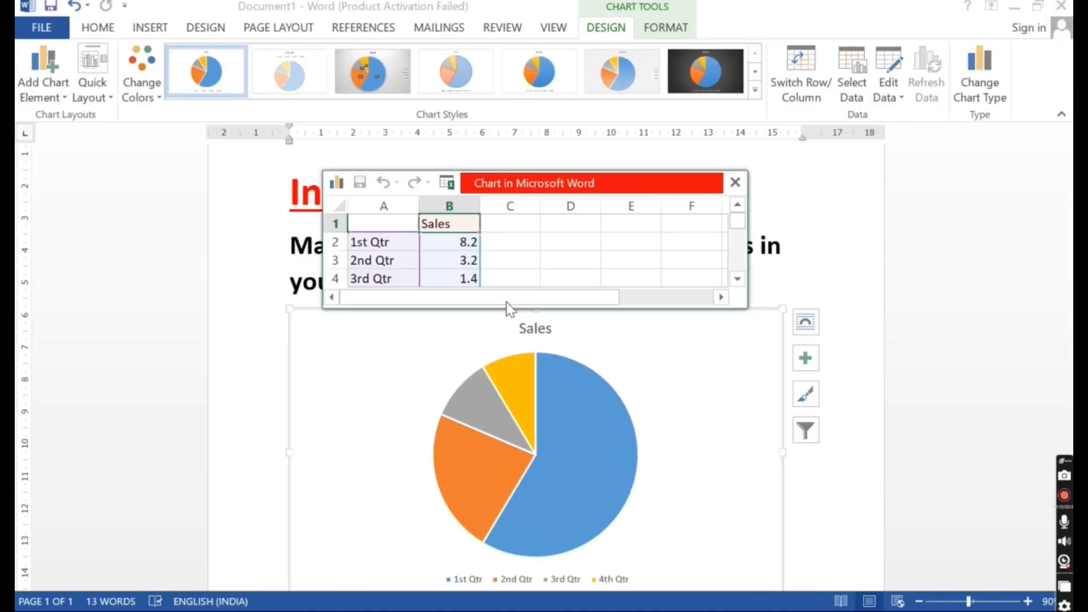
In the chart's data sheet, head the category column "mobiles" and name the four categories VIVO, SAMSUNG, OPPO and MI.
click(400, 225)
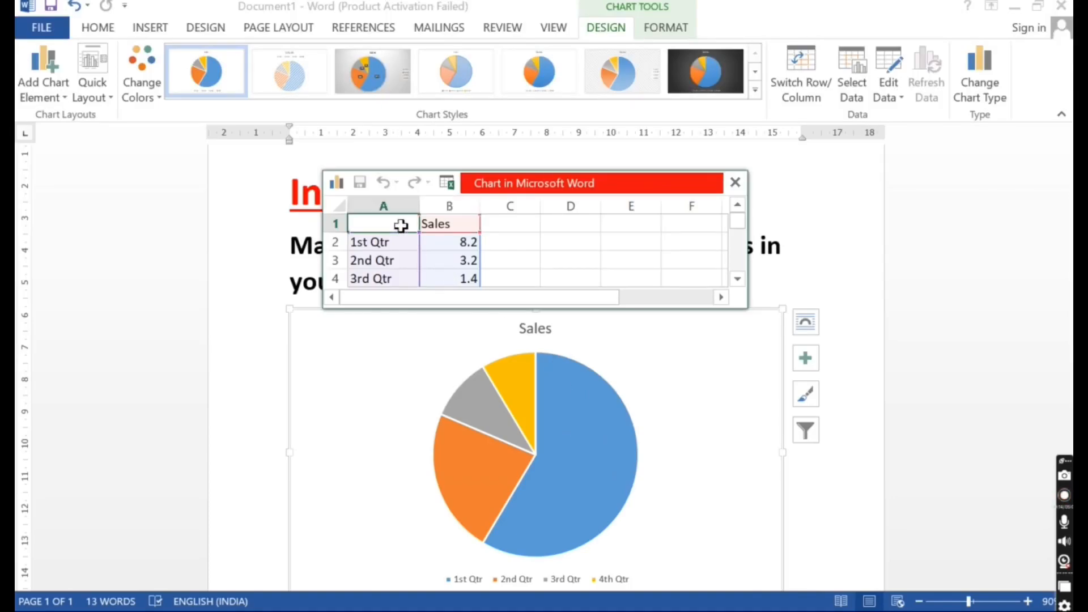
text(mobiles)
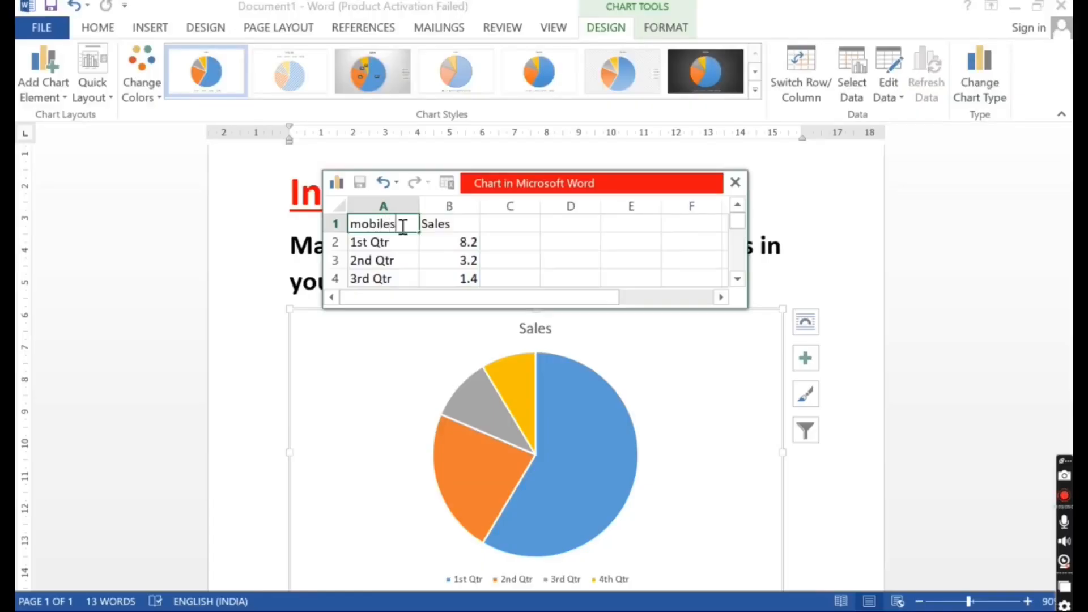
click(402, 244)
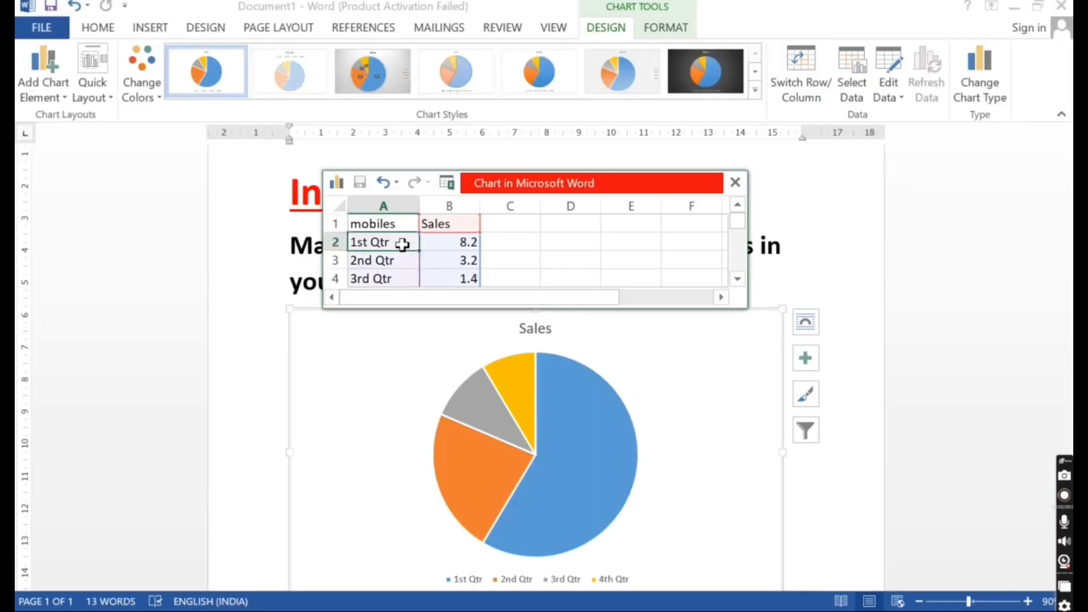
text(VIVO)
key(Return)
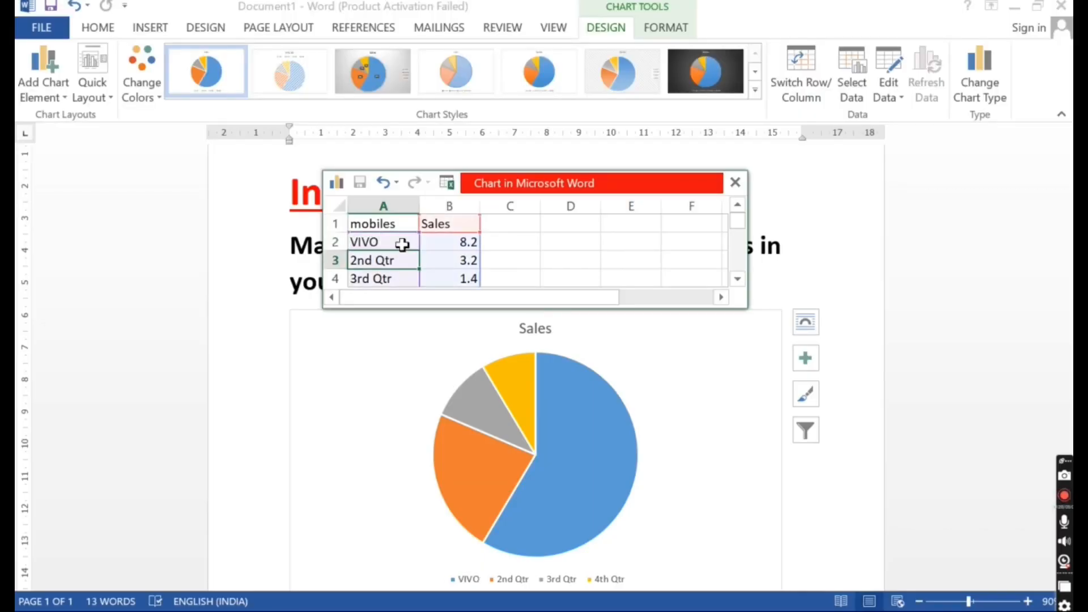
text(SAMSUNG)
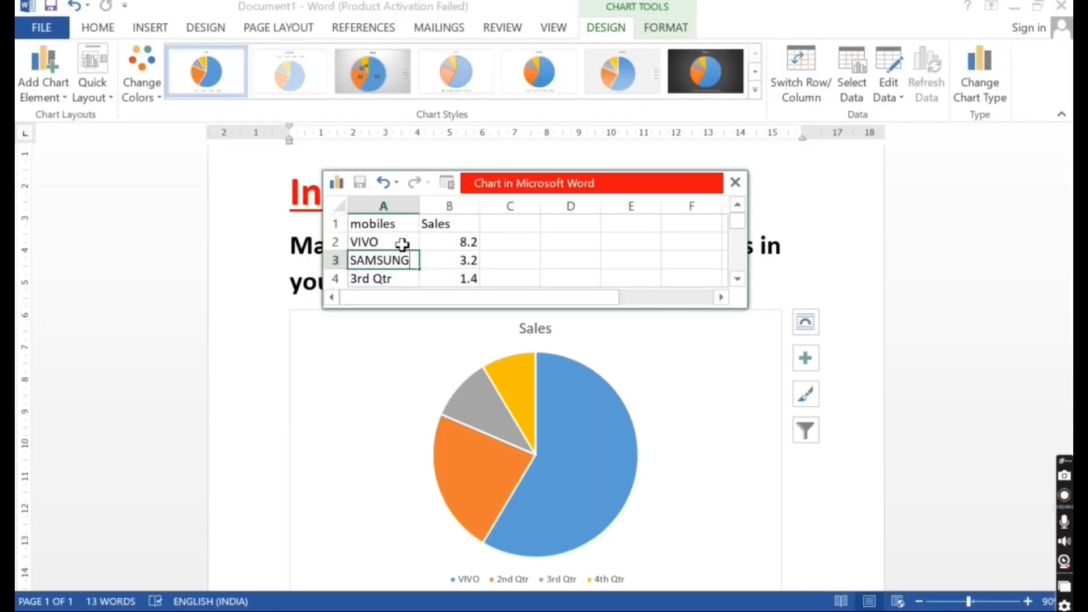
key(Return)
text(OPPO)
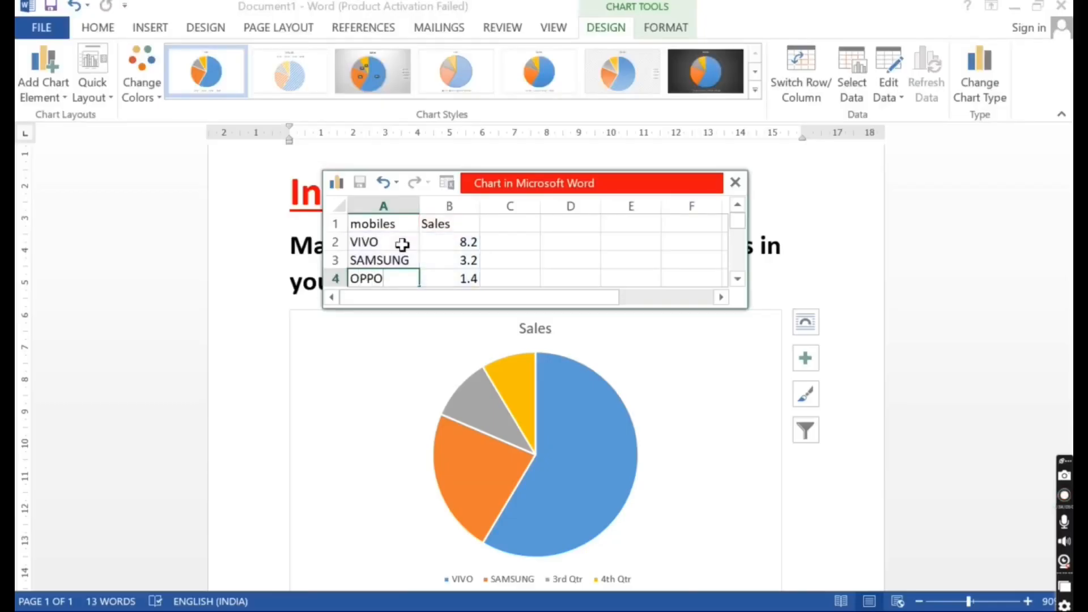
key(Return)
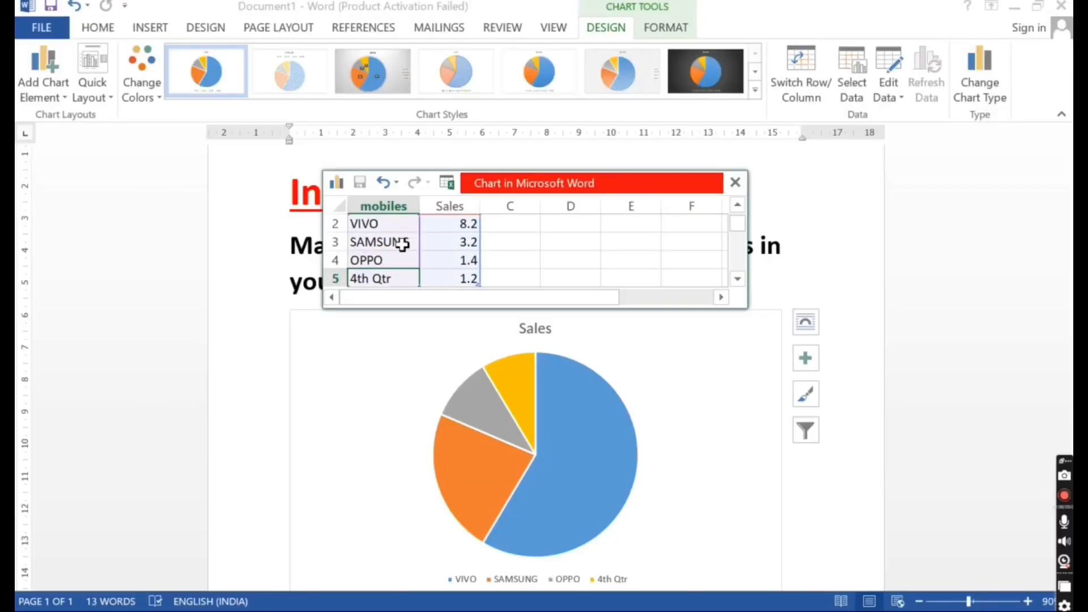
text(MI)
Set the sales of VIVO, SAMSUNG, OPPO and MI to 50, 40, 30 and 20, and close the chart data sheet.
scroll(527, 233, up, 1)
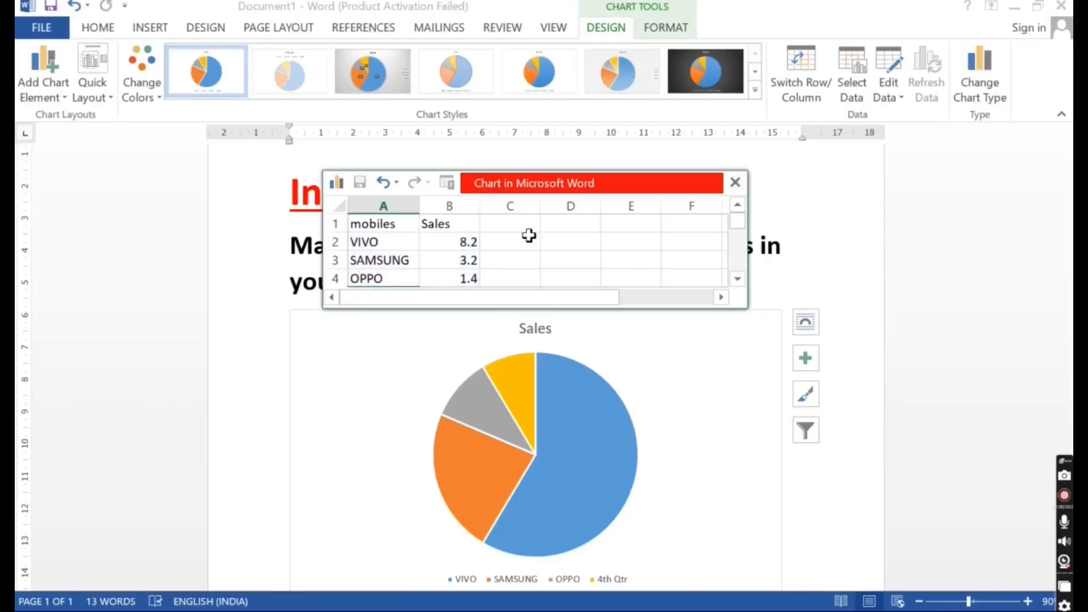
click(468, 242)
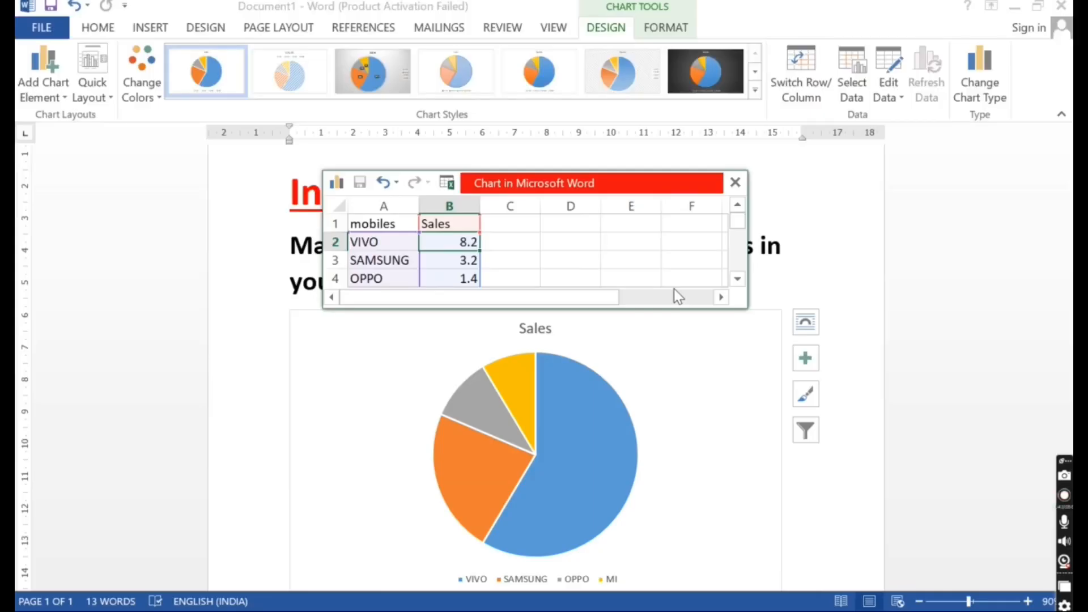
text(50)
key(Return)
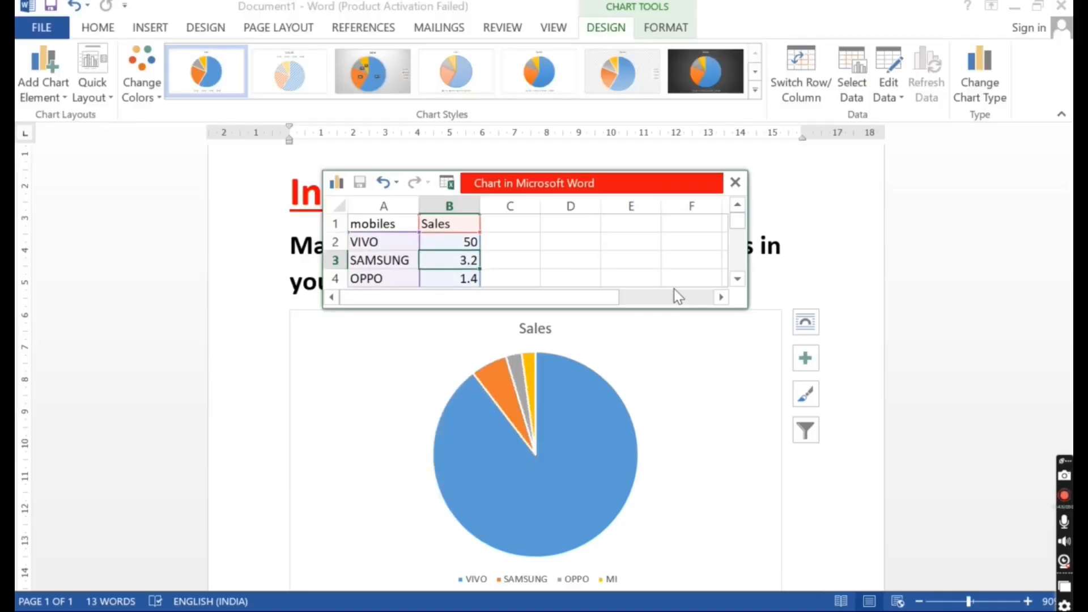
text(40)
key(Return)
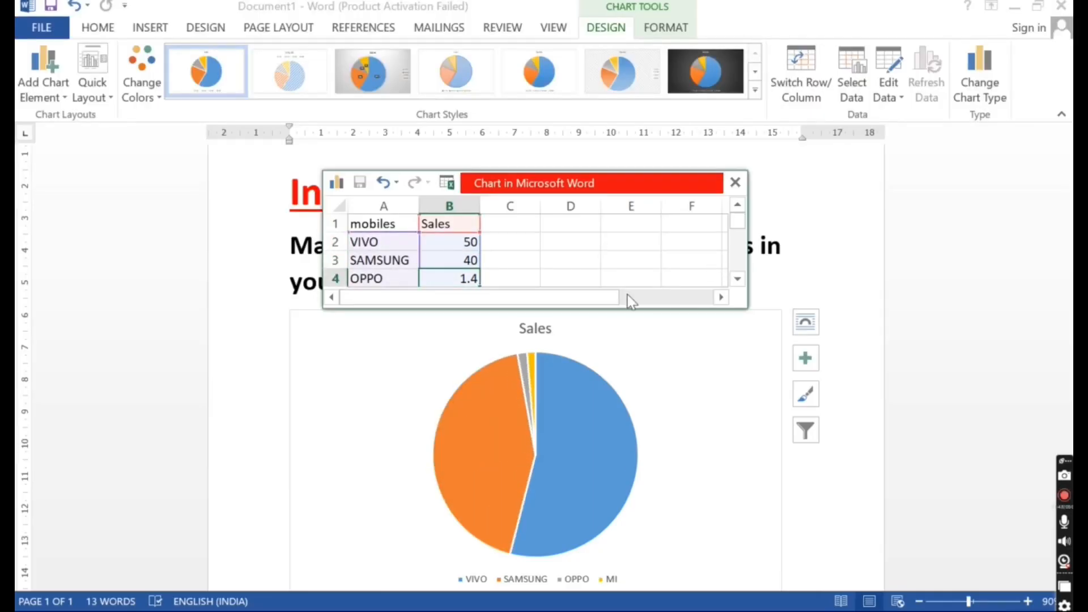
text(30)
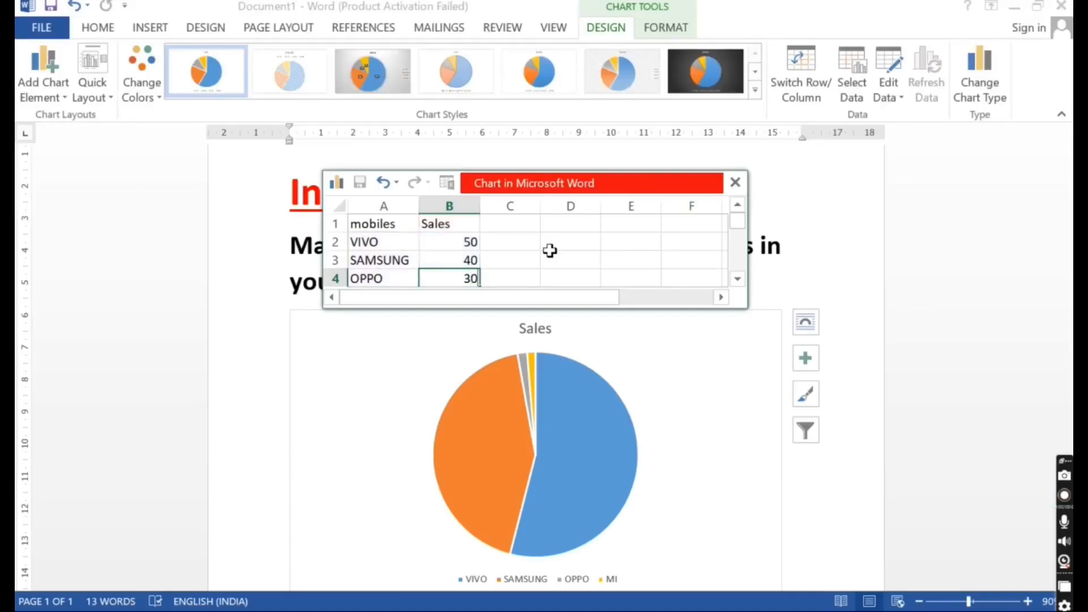
key(Return)
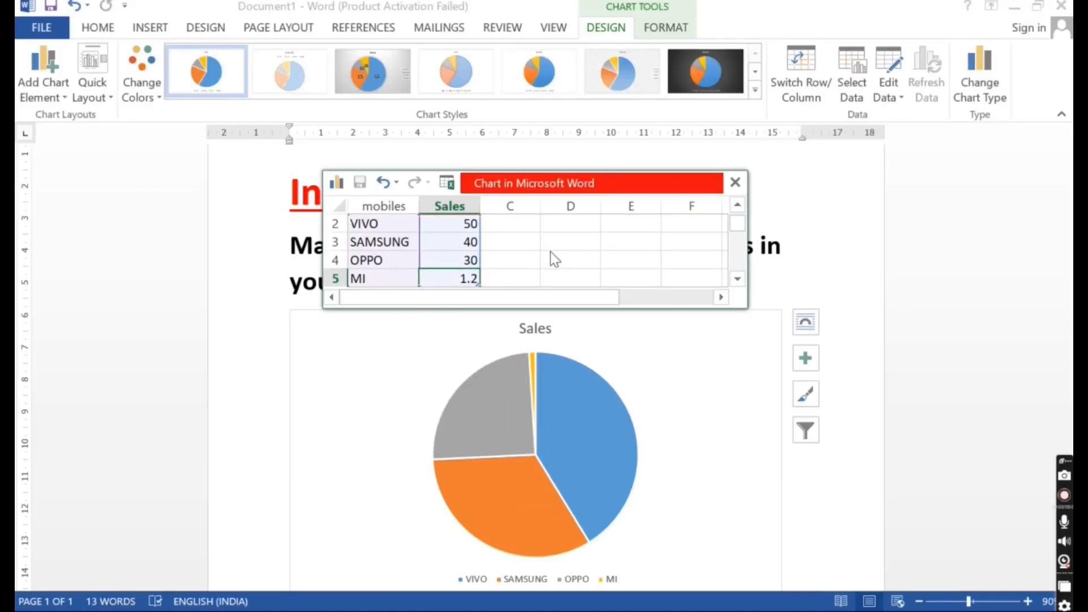
text(20)
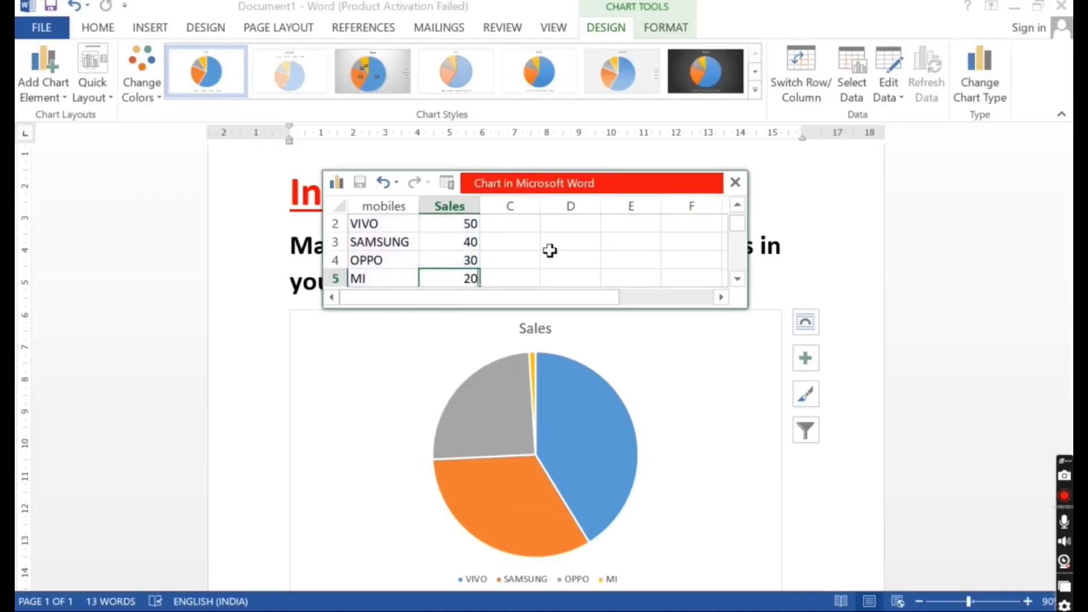
click(550, 251)
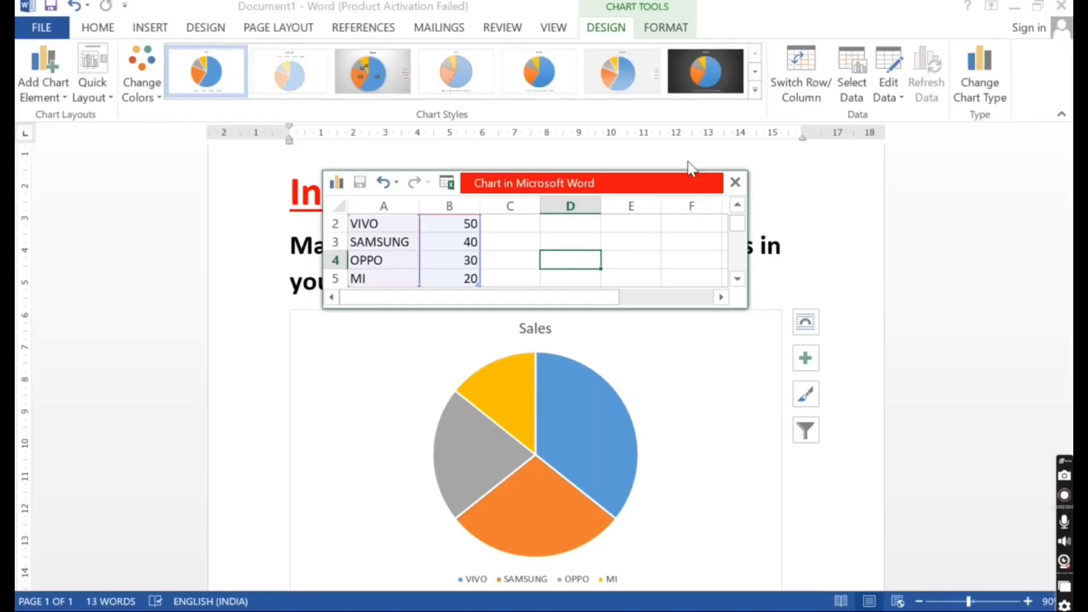
click(735, 183)
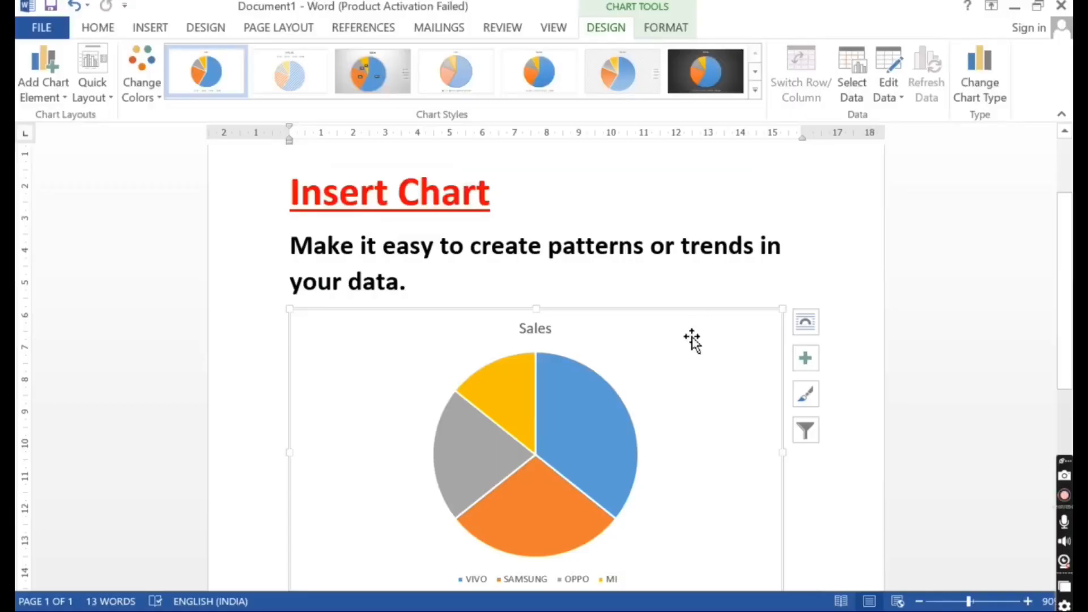
Apply the chart style with the dark background to the pie chart.
scroll(692, 340, down, 5)
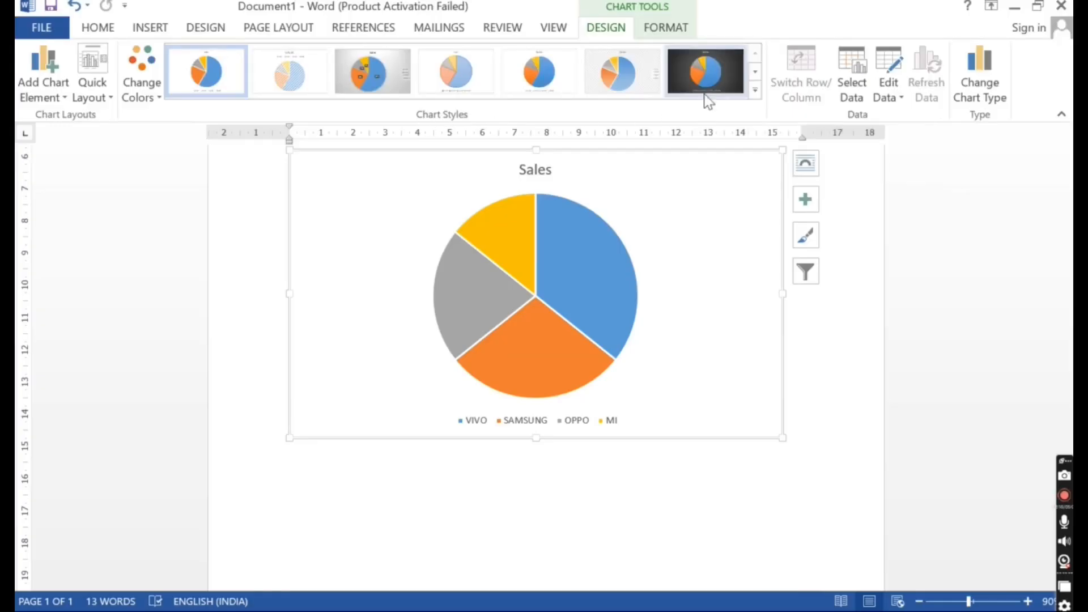
click(709, 70)
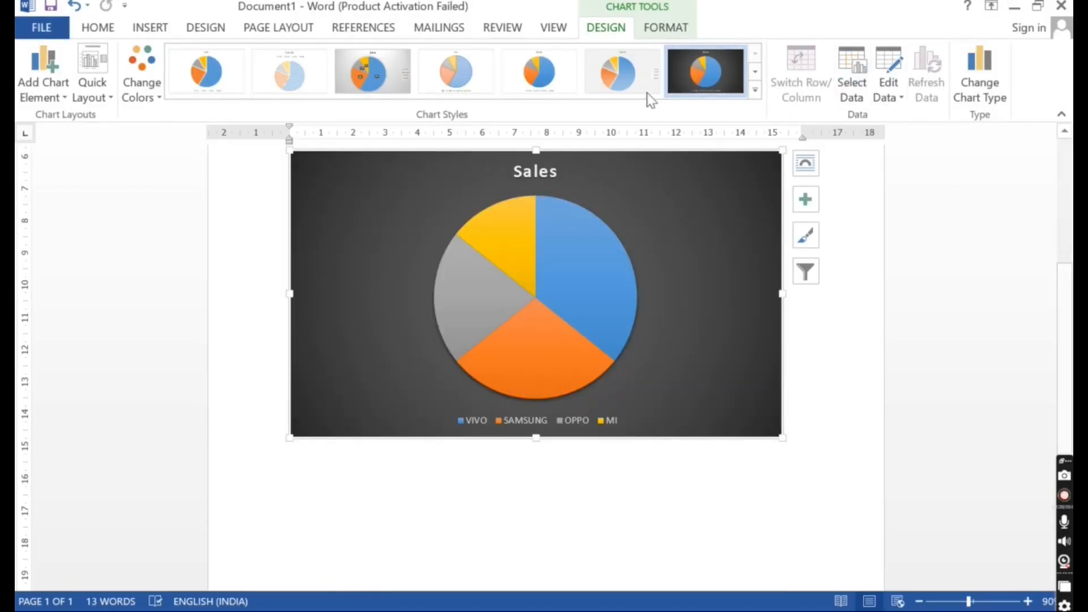
Recolour the pie chart with the colorful palette of orange, yellow, green and brown.
click(151, 100)
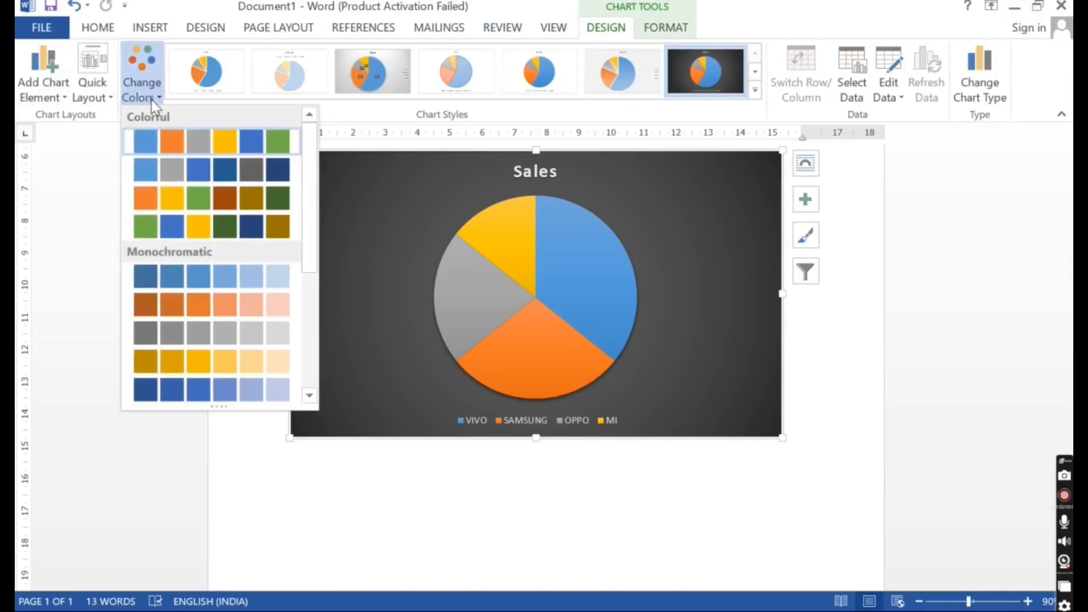
click(197, 198)
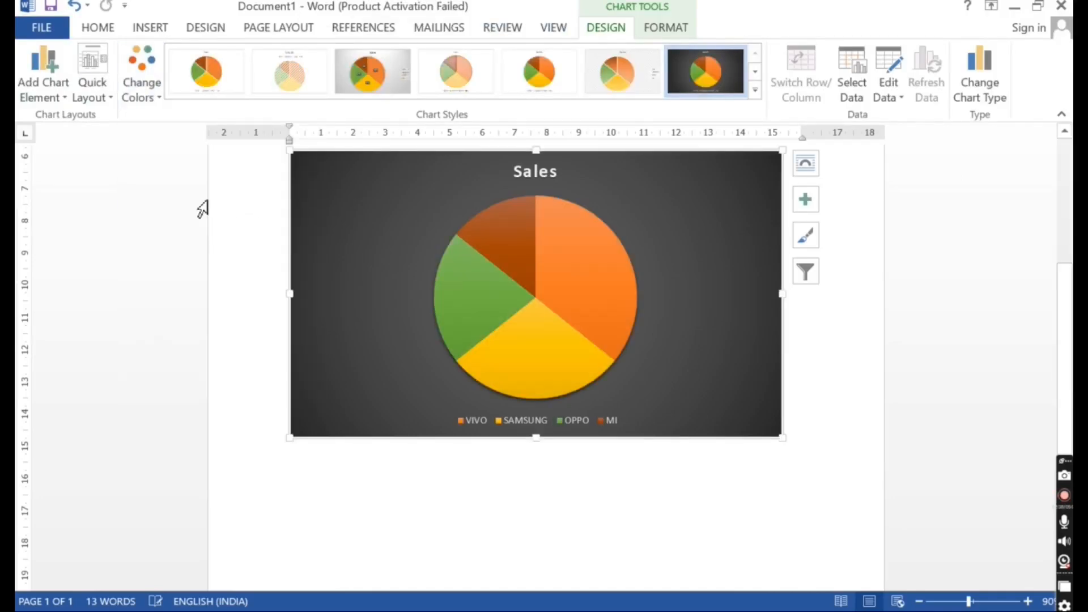
Apply the quick layout that labels each slice with its category name and percentage, and enlarge the chart to slightly beyond the text margin.
click(97, 94)
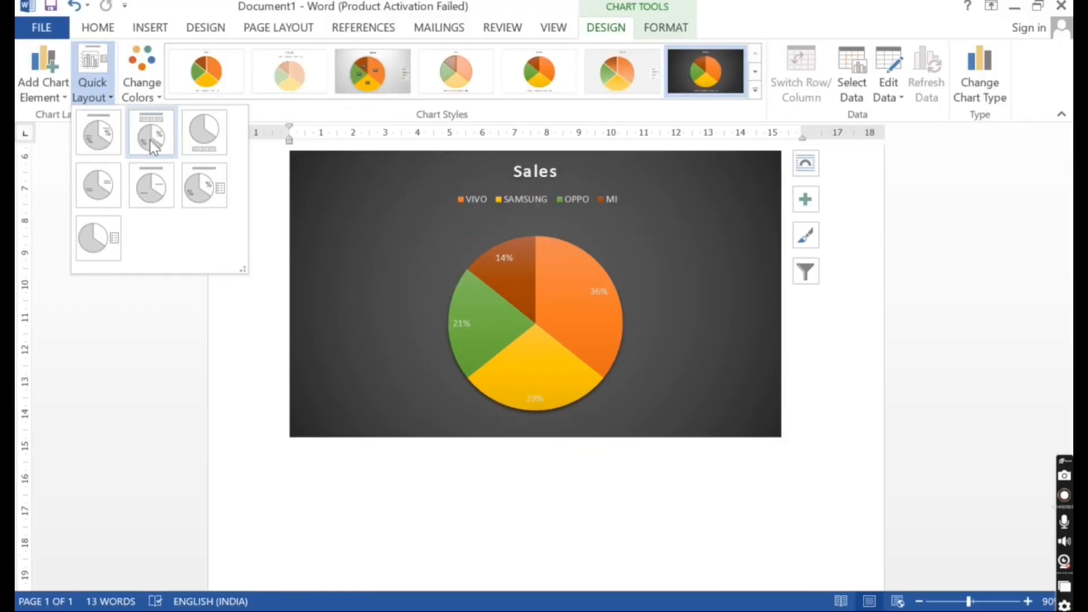
click(113, 135)
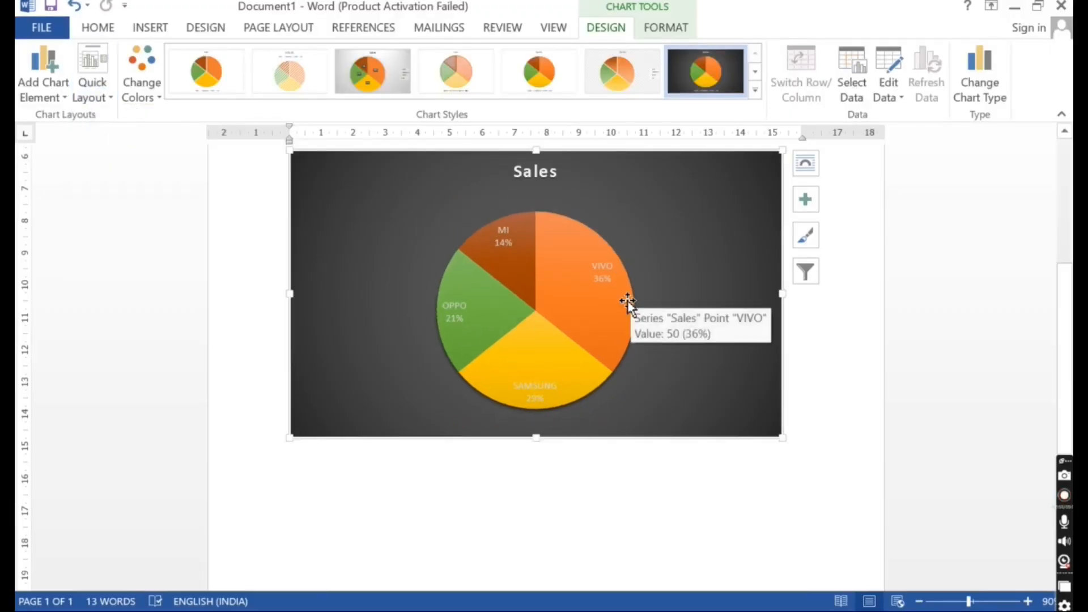
mouse_move(534, 276)
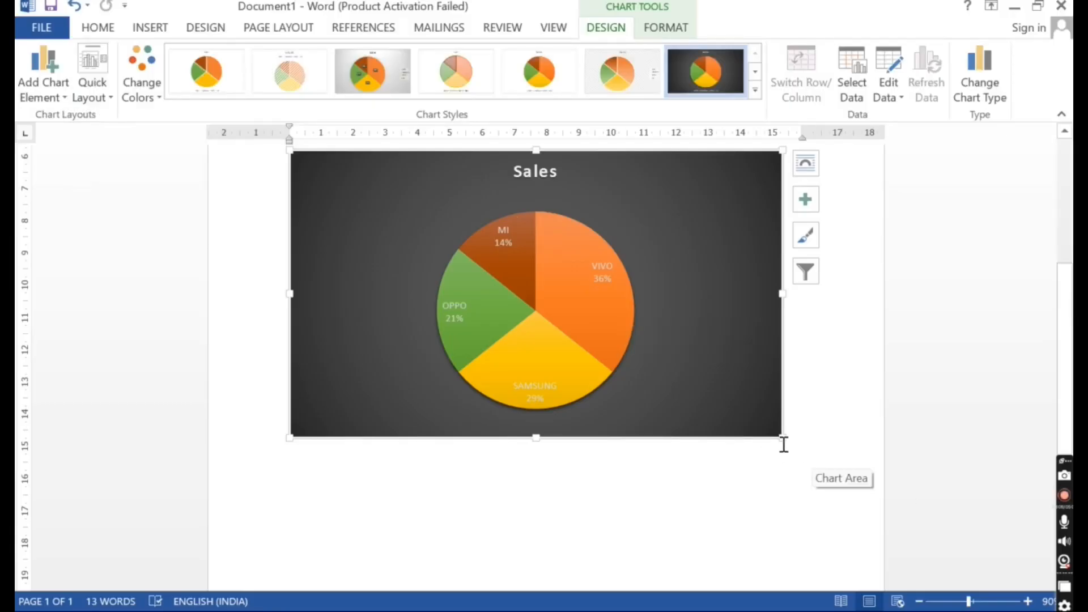
drag(784, 437, 827, 538)
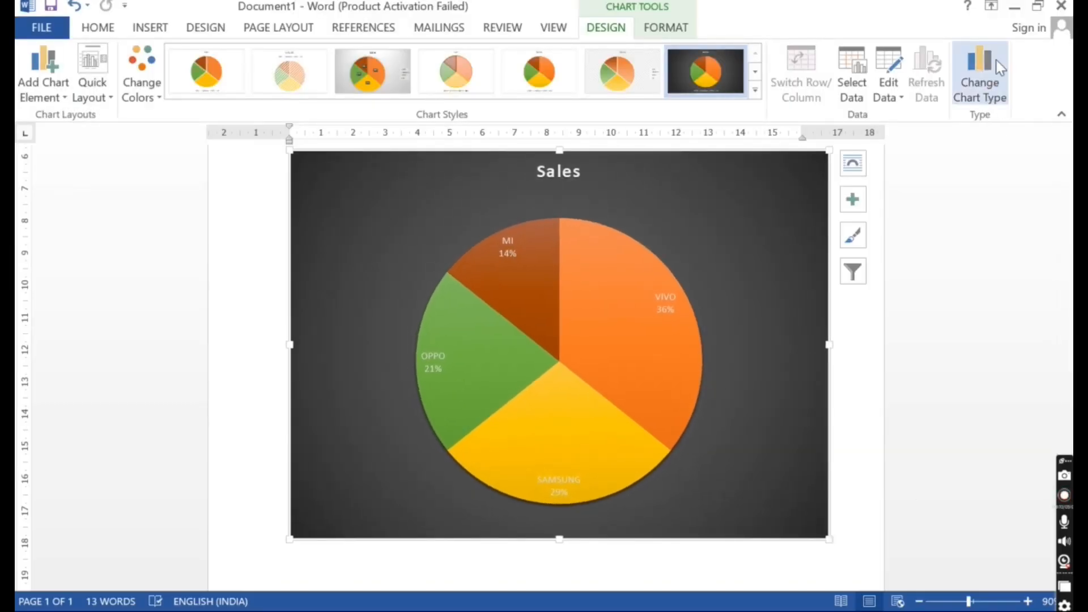
Change the pie chart to a Clustered Column chart and apply the dark gradient chart style.
click(987, 80)
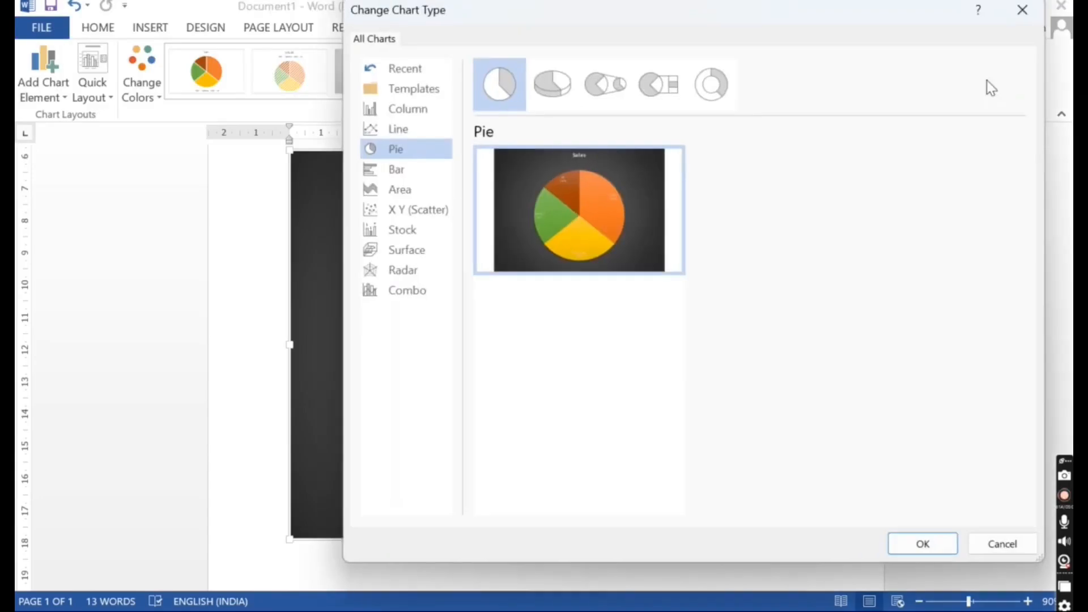
click(427, 114)
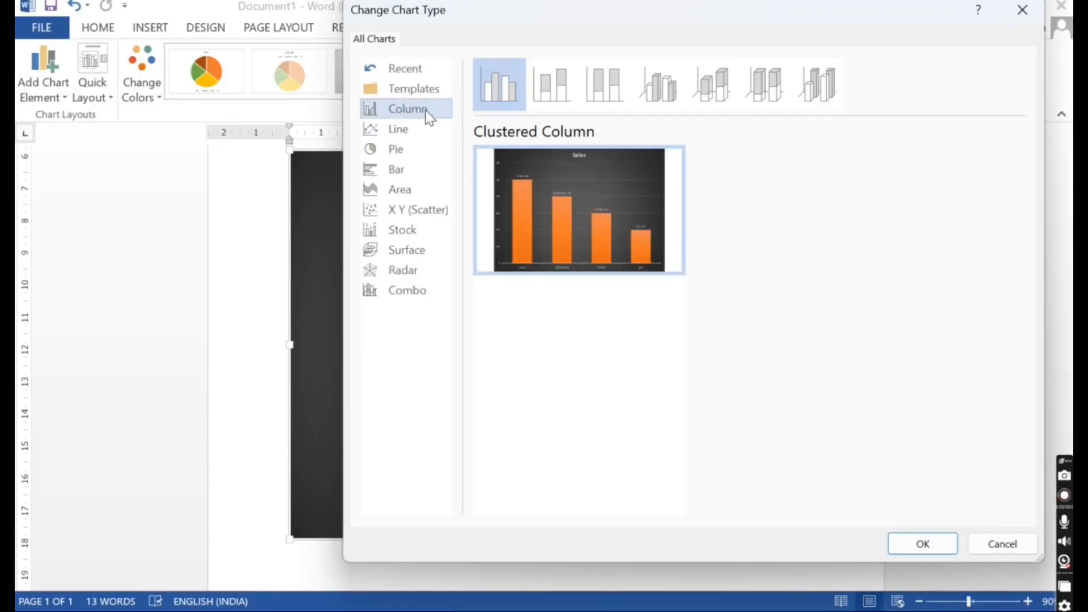
click(935, 544)
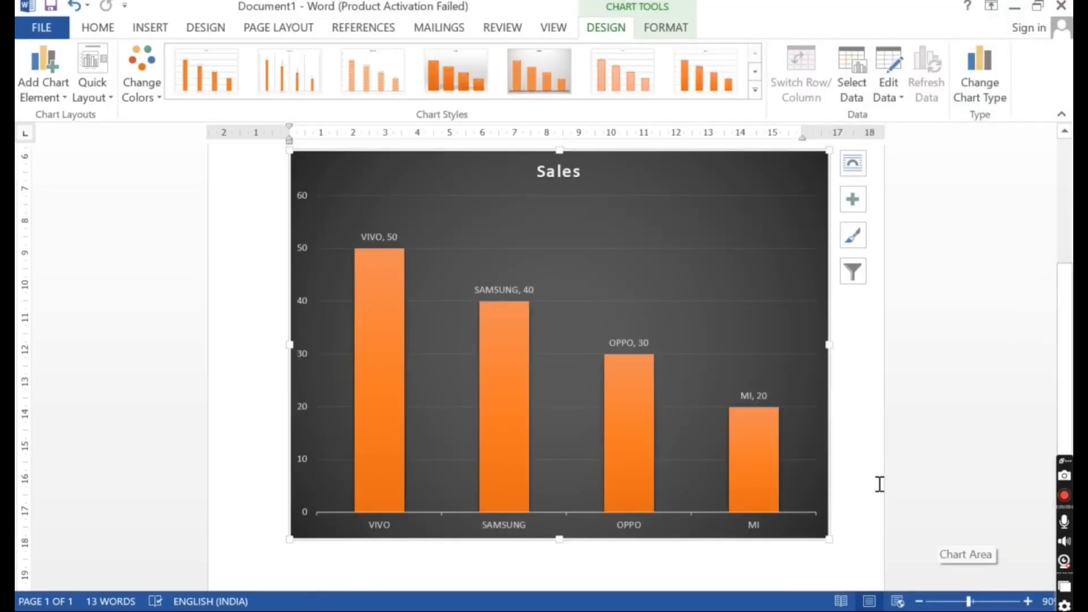
click(754, 90)
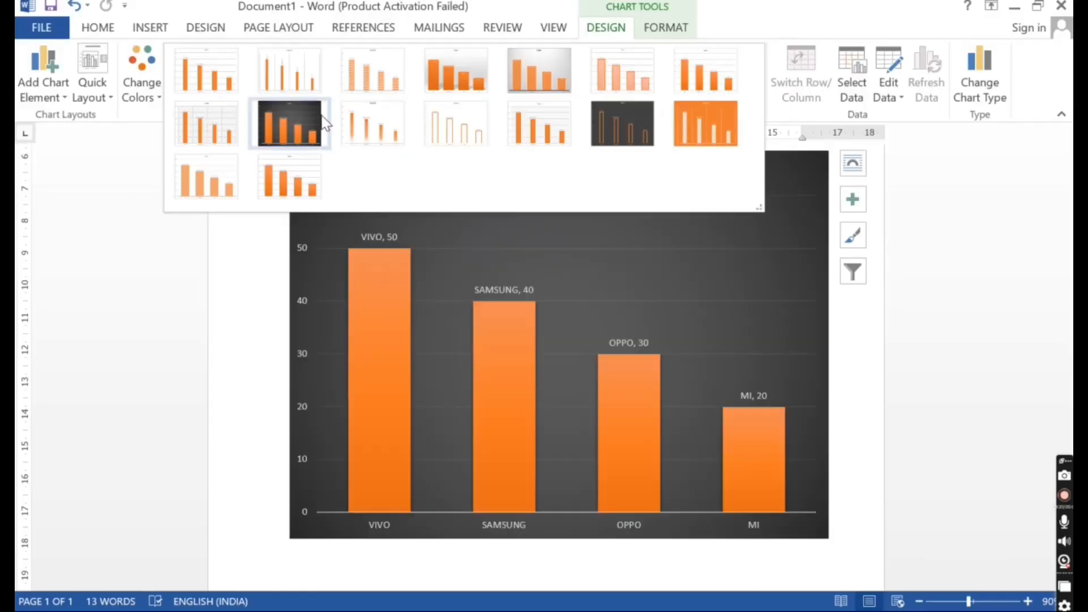
click(321, 121)
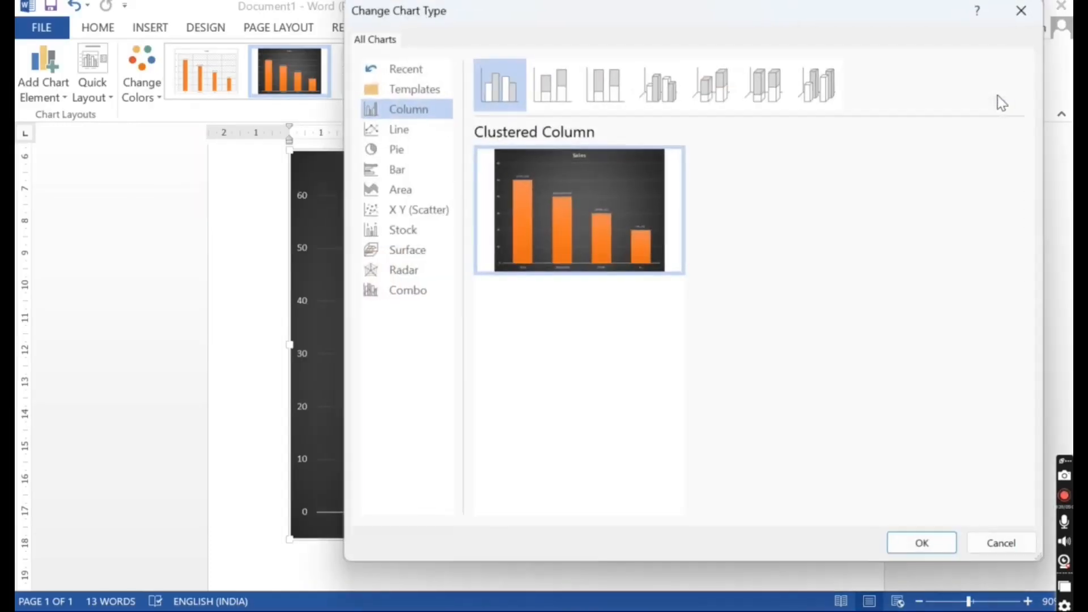
Change the chart type to Clustered Bar and apply the style with solid orange bars on a white background.
click(1001, 102)
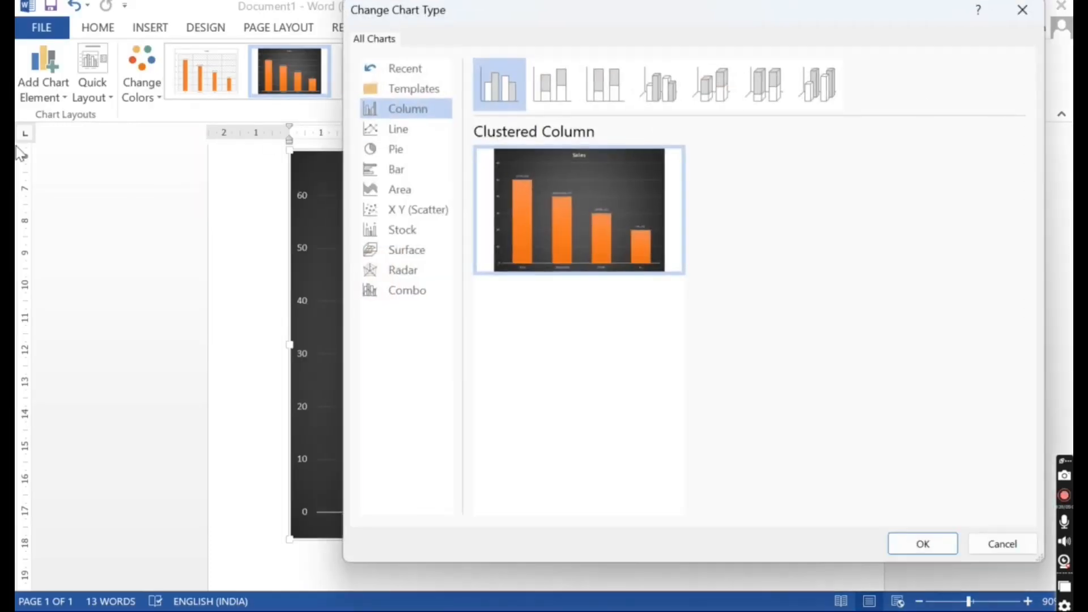
click(385, 132)
click(397, 148)
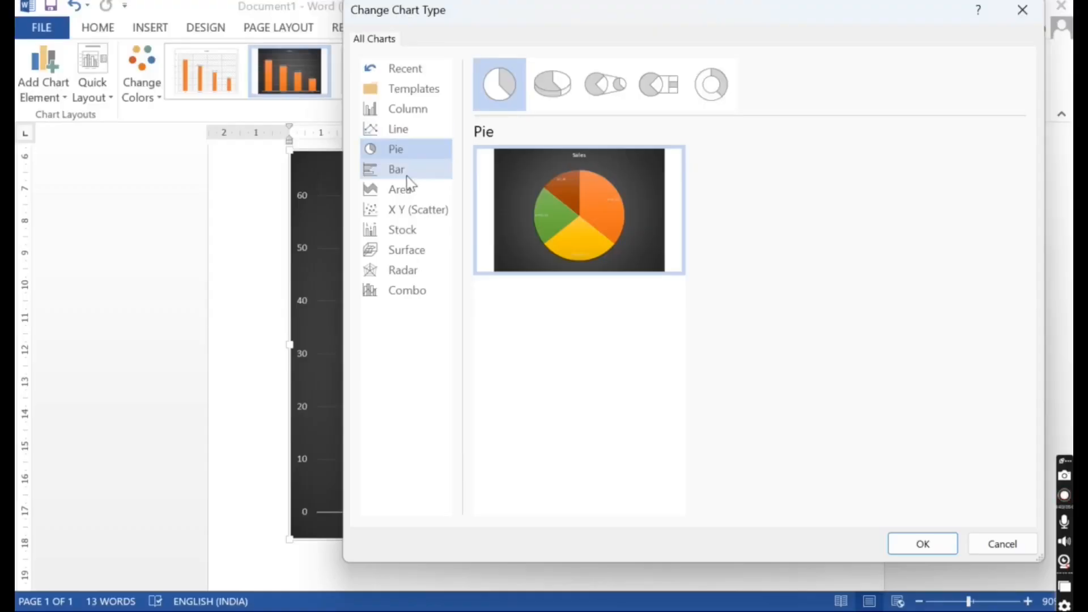
click(403, 172)
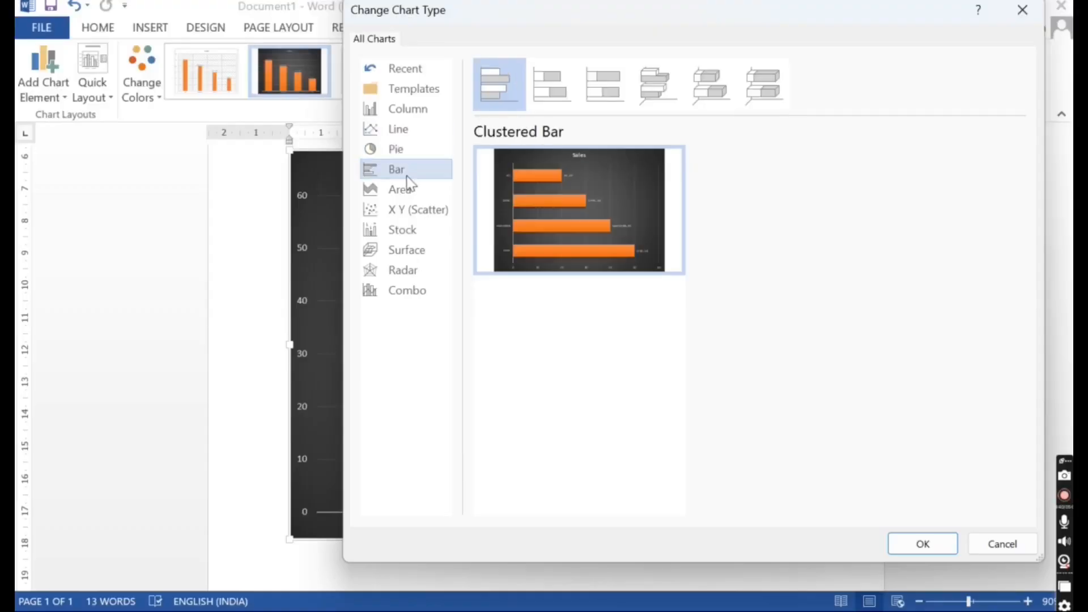
click(909, 551)
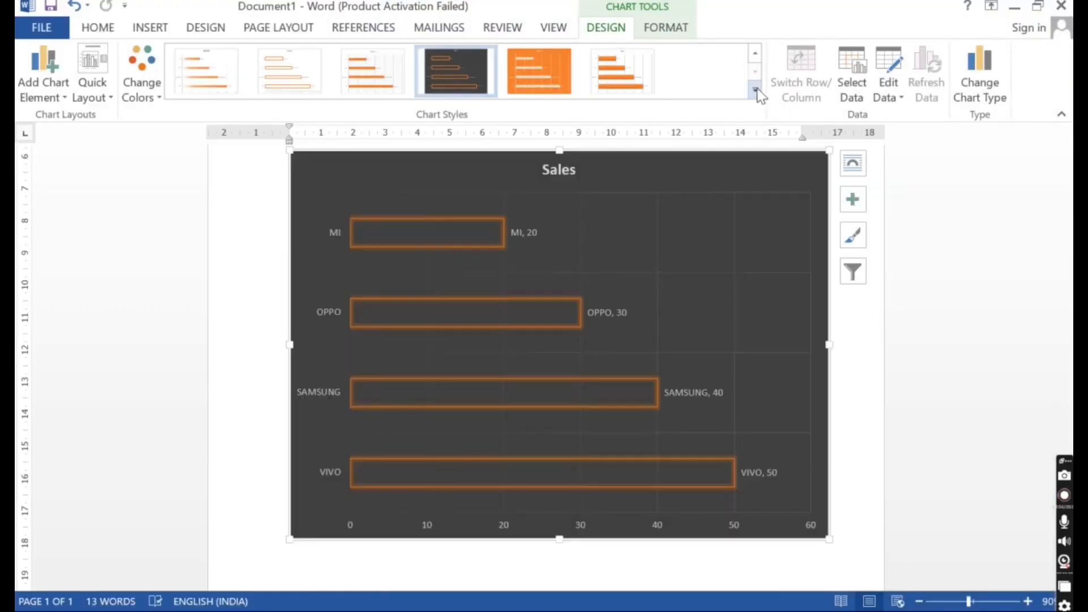
click(755, 90)
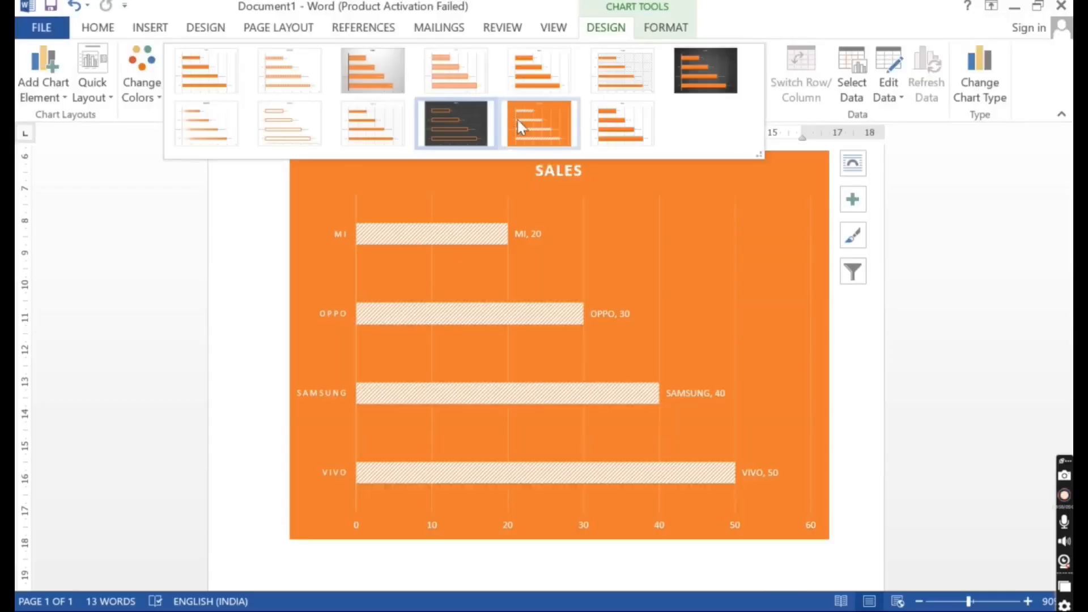
click(601, 131)
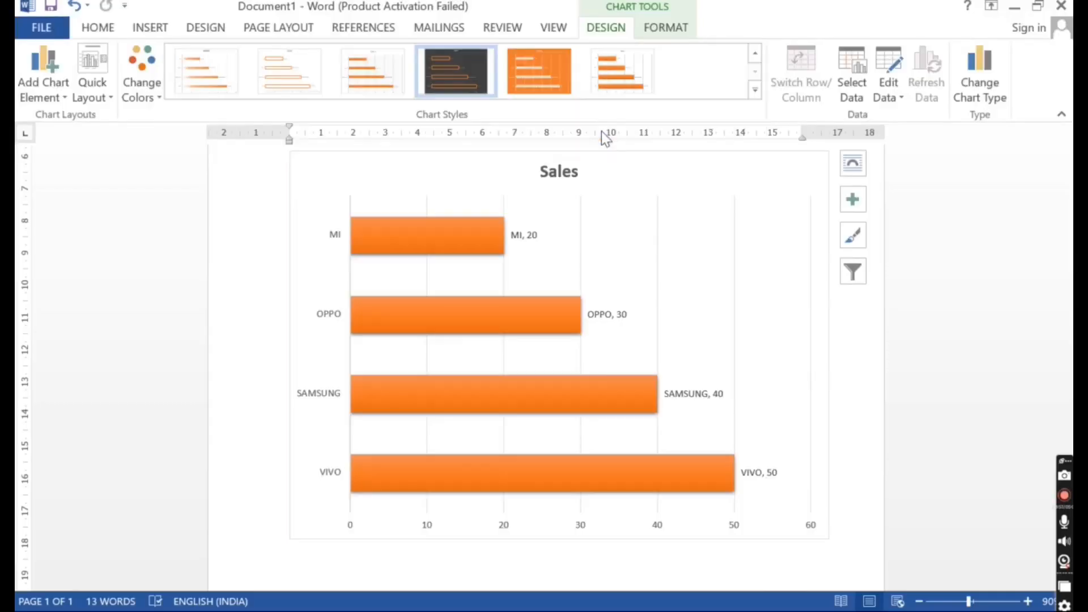
Edit the chart data, setting the sales of VIVO, SAMSUNG, OPPO and MI to 80, 30, 20 and 10.
click(893, 77)
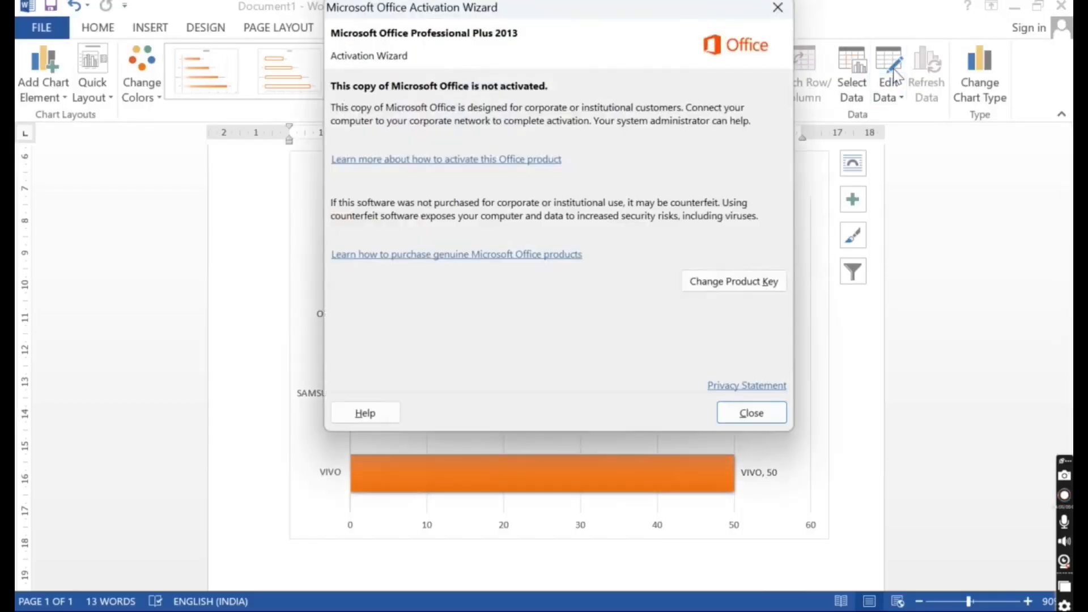
click(751, 413)
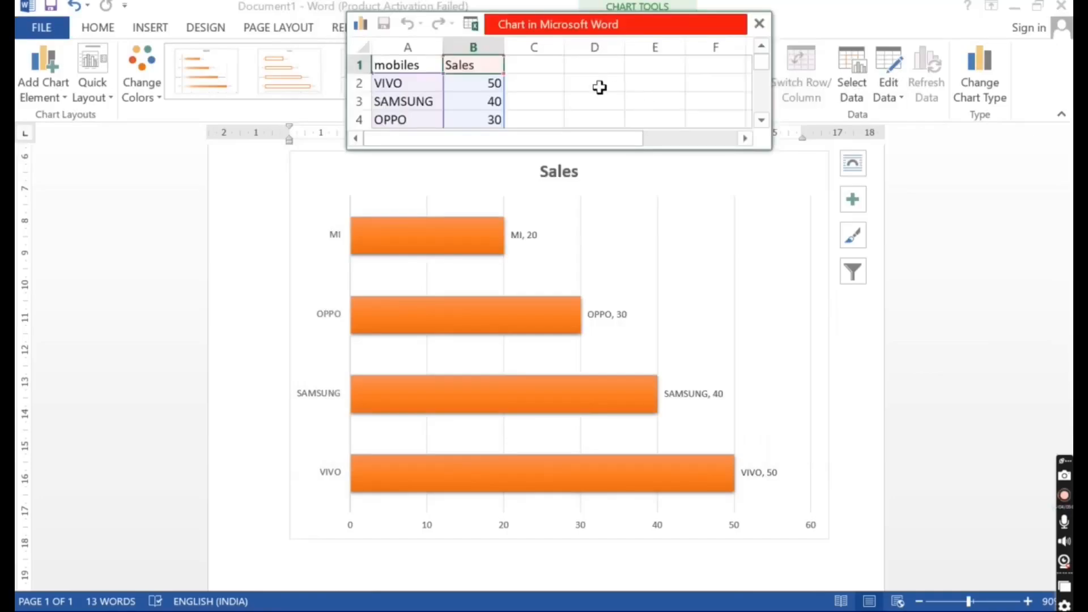
click(488, 85)
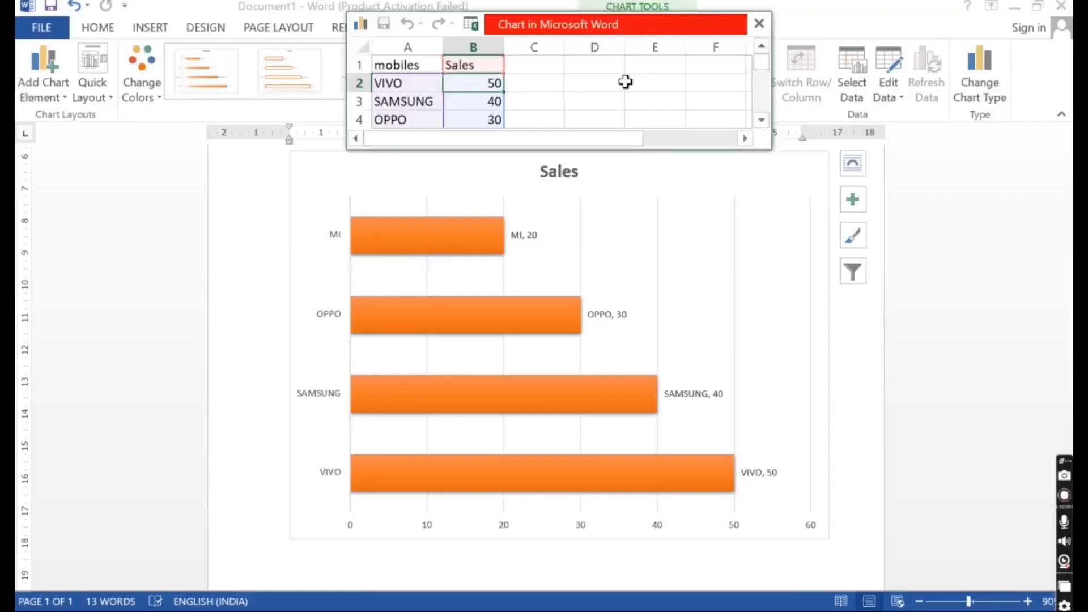
text(80)
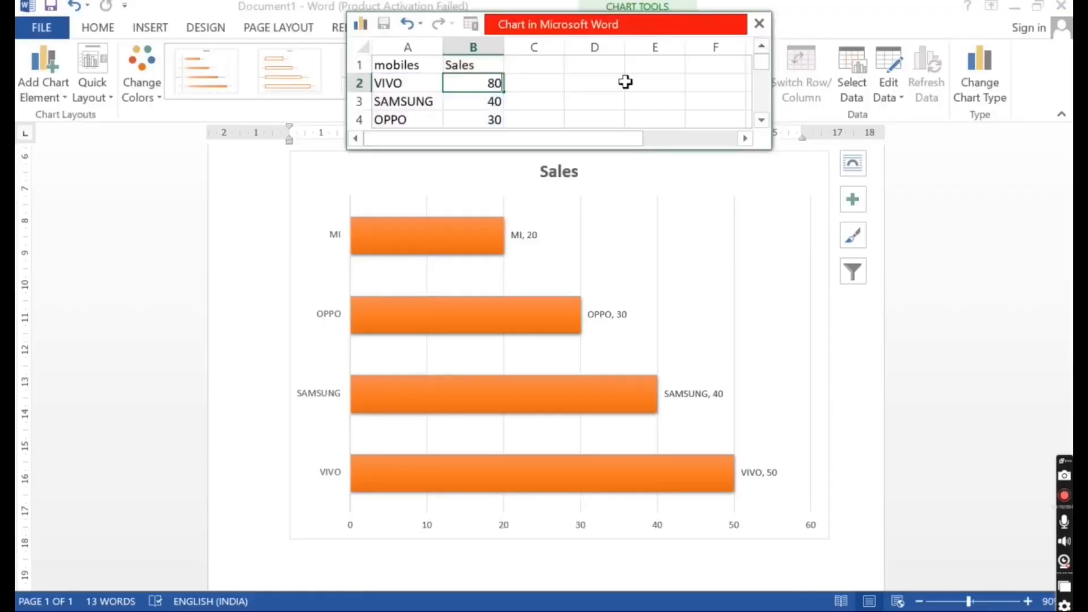
key(Return)
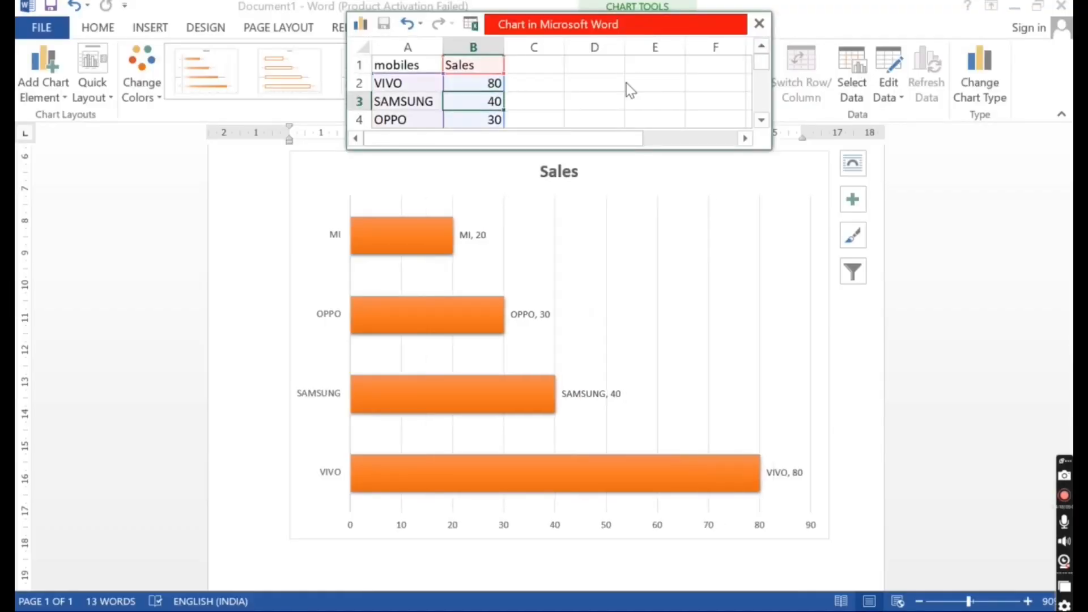
text(30)
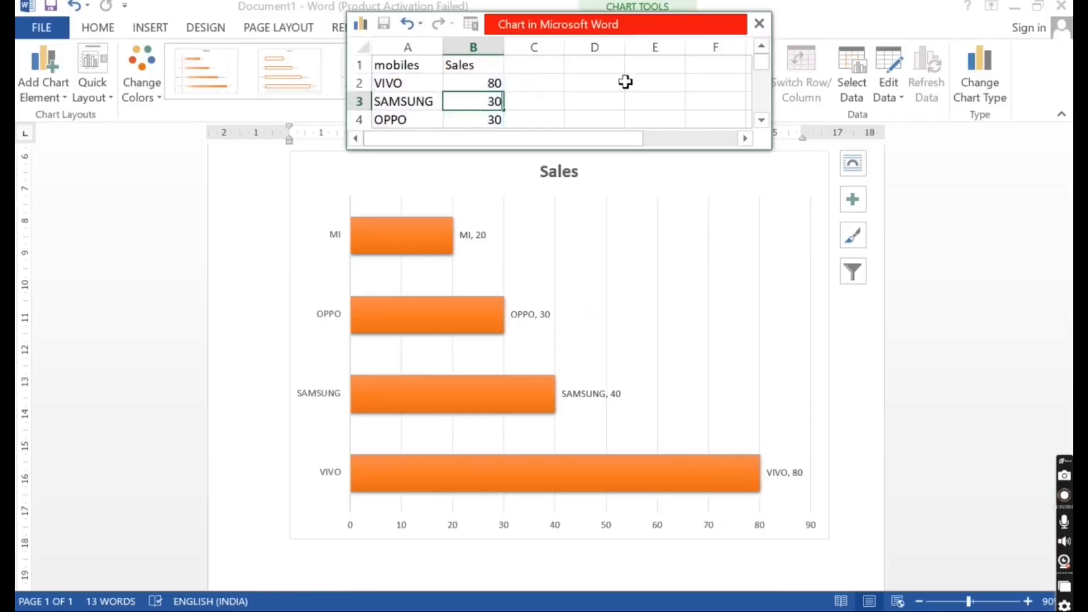
key(Return)
text(20)
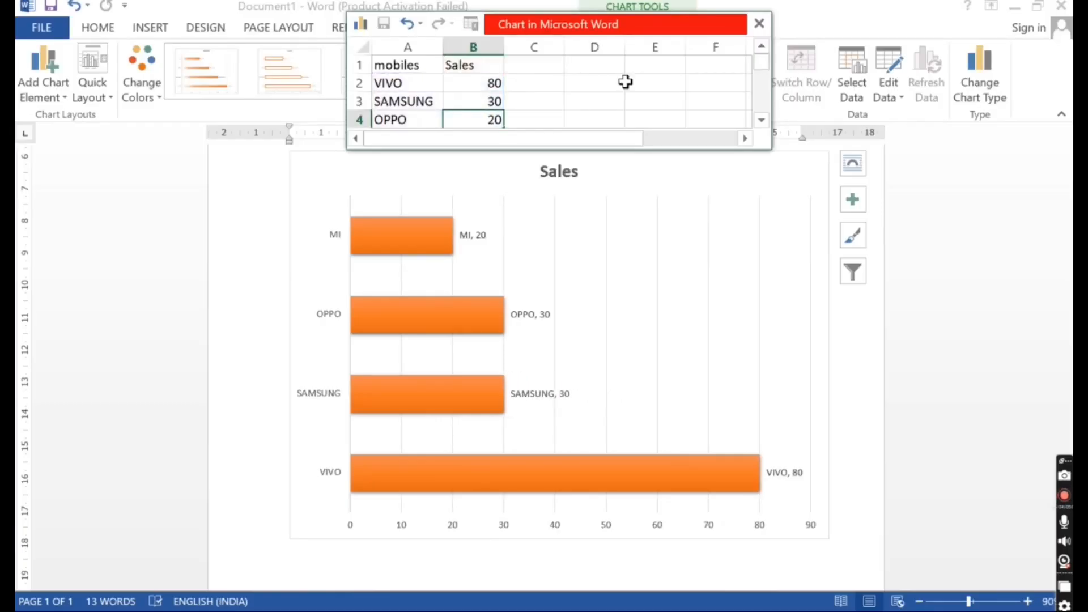
key(Return)
text(10)
key(Return)
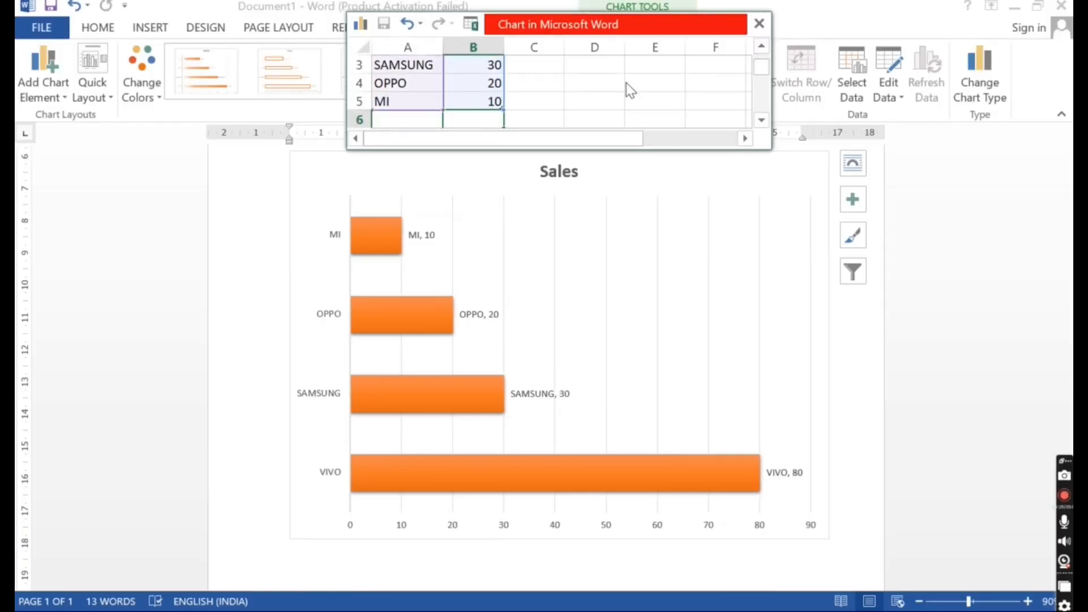
Set the sales value of MI to 50 in the chart data and close the data sheet.
click(496, 103)
text(50)
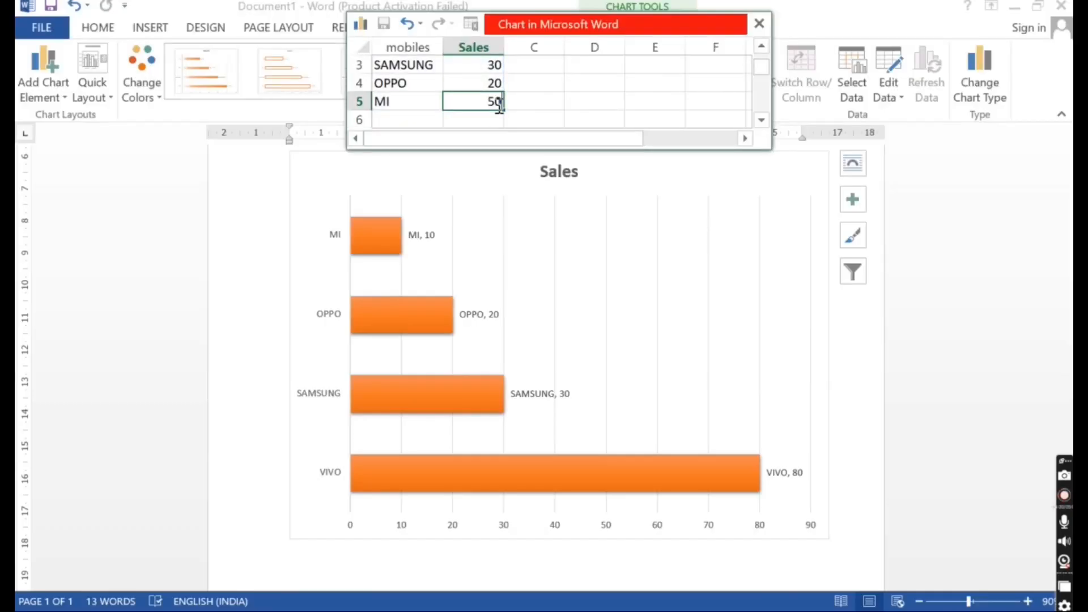
key(Return)
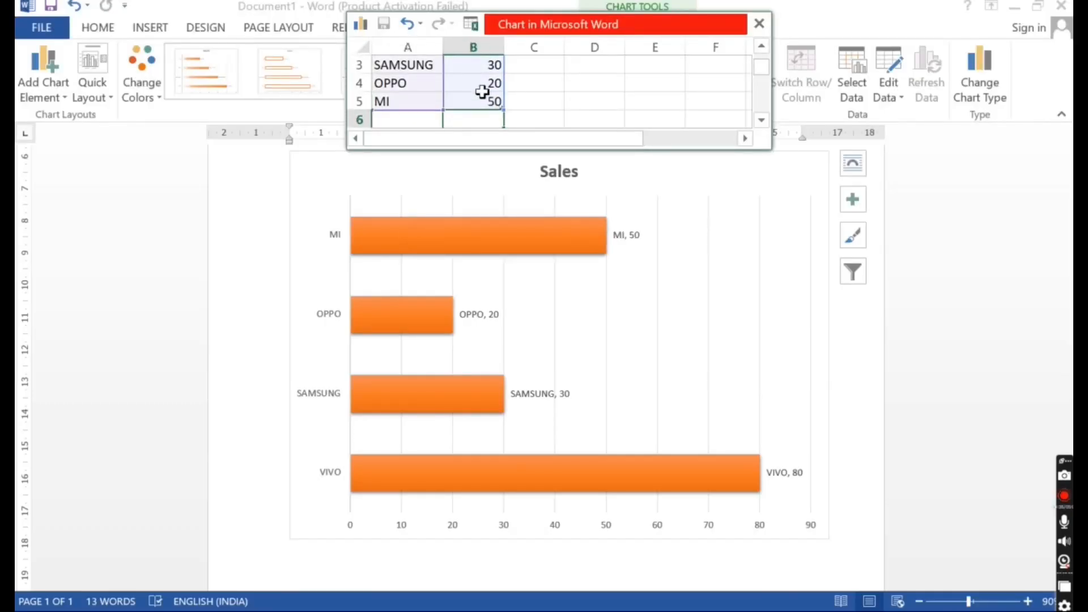
click(759, 23)
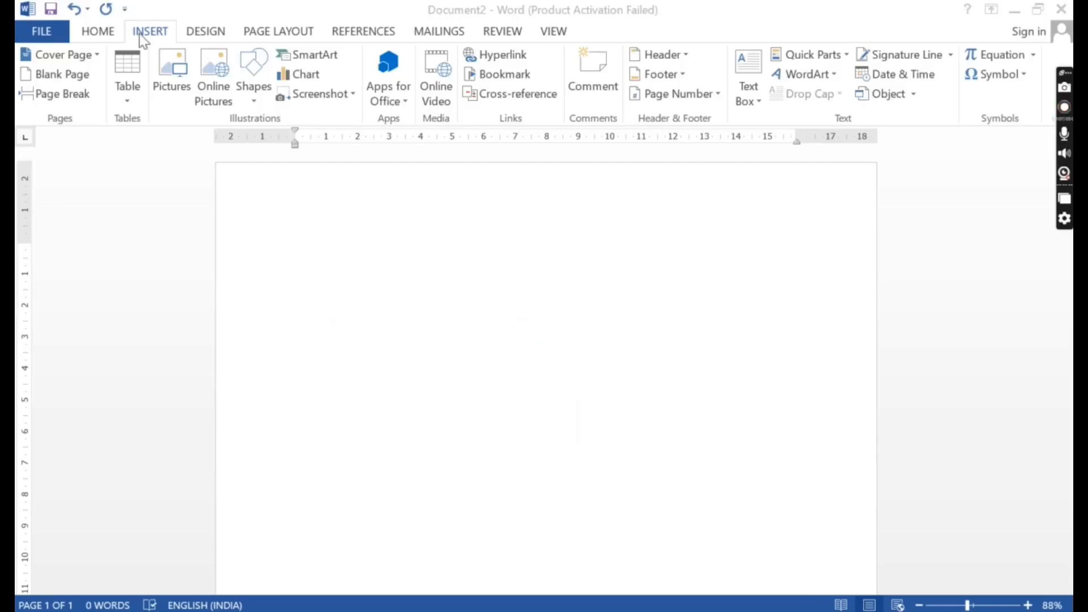
Insert a screen clipping of the desktop's icons and part of the wallpaper, about 15.8 cm square, into the blank document.
click(329, 96)
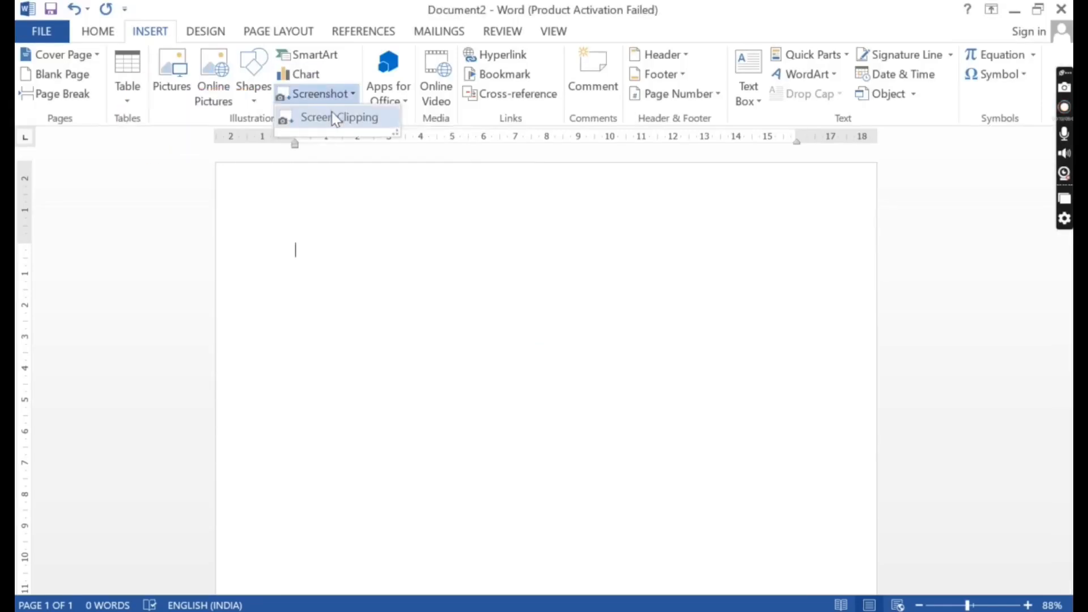
click(332, 111)
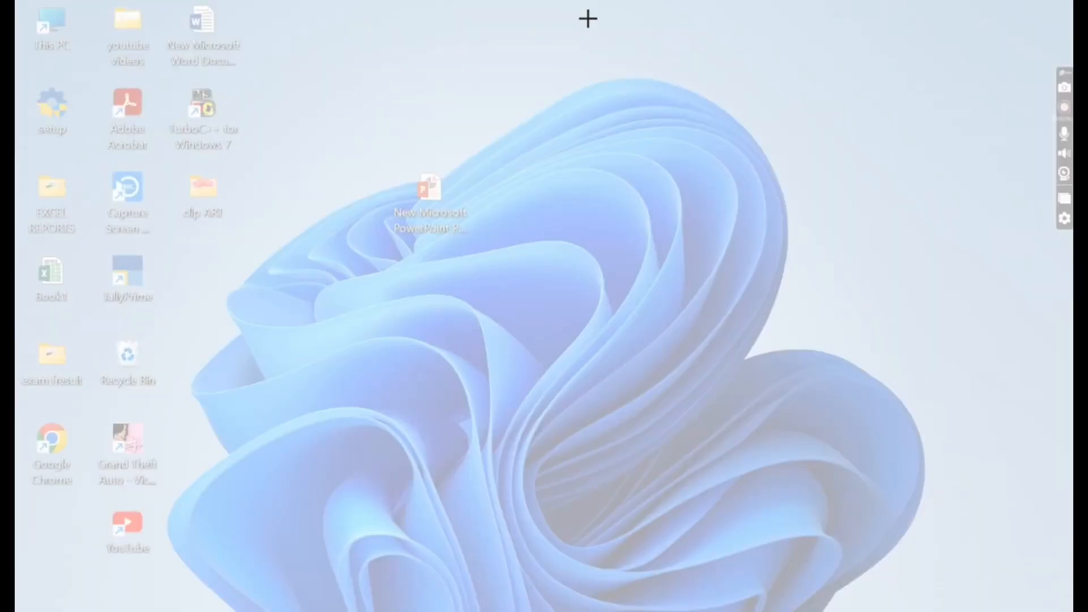
drag(584, 5, 19, 568)
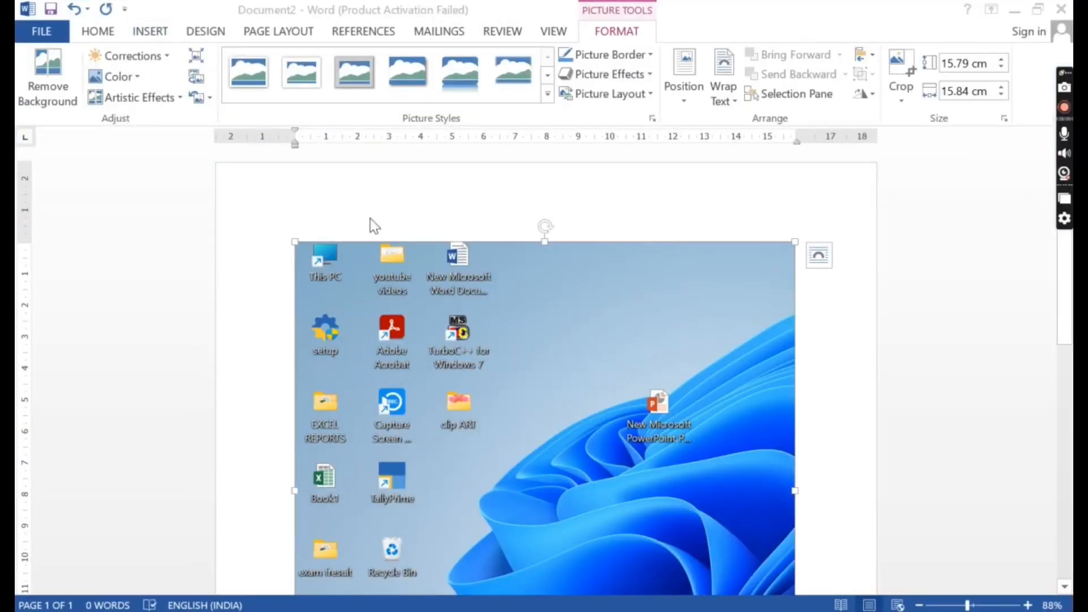
scroll(383, 214, down, 4)
scroll(384, 214, up, 4)
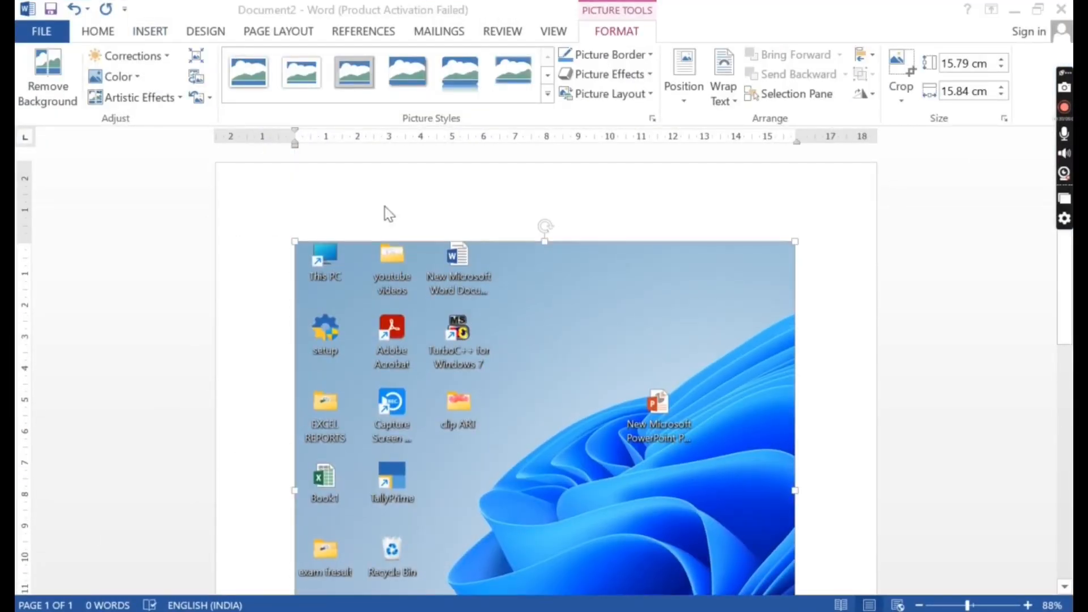
Minimize Word, open the Book1 workbook from the desktop in Excel and dismiss the Office activation notice.
click(1014, 9)
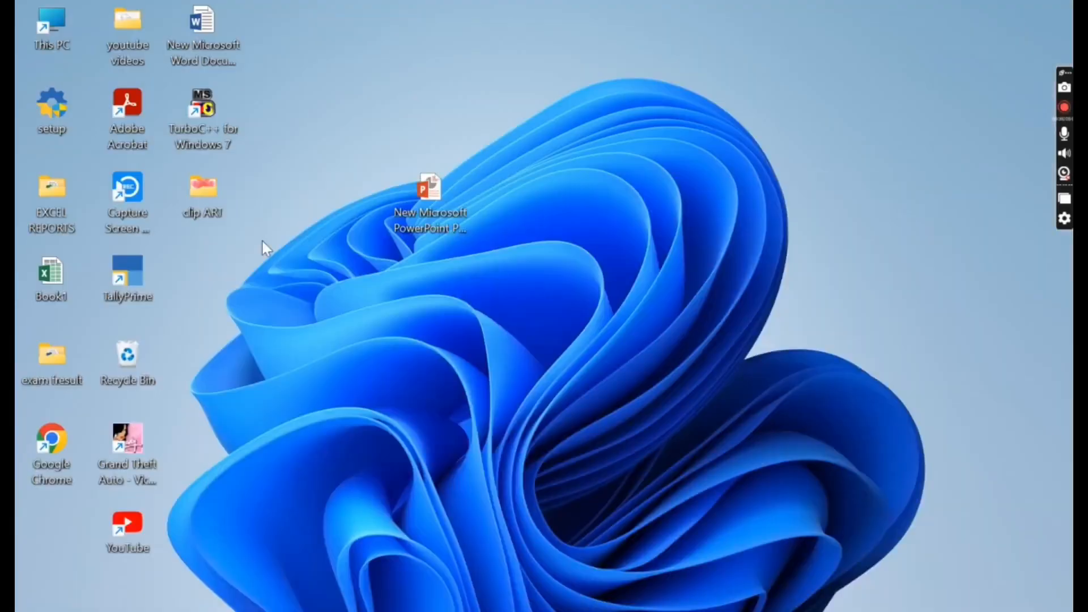
double_click(52, 275)
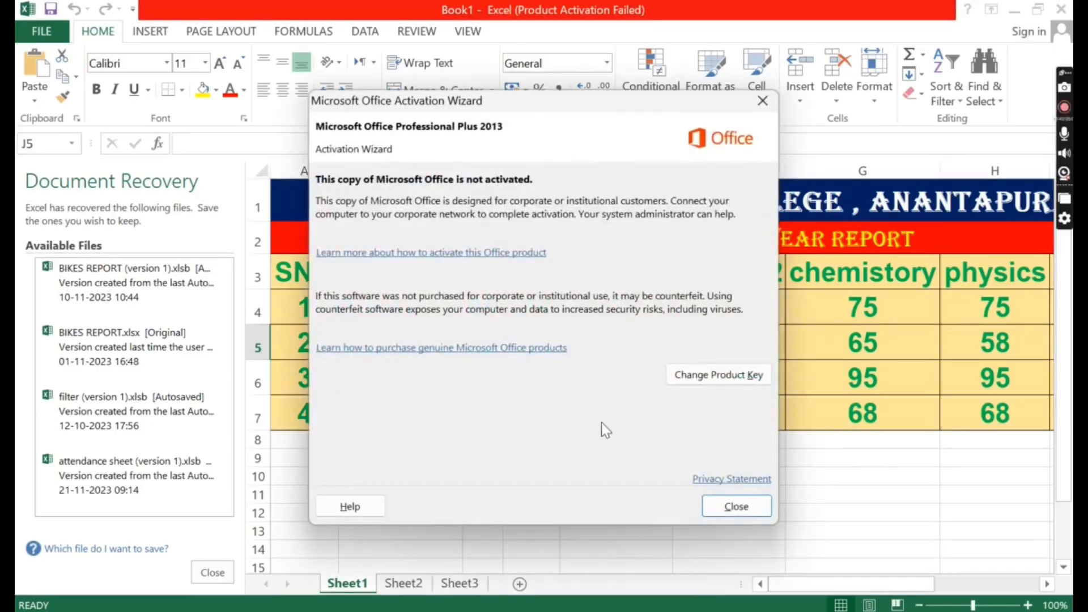
click(739, 506)
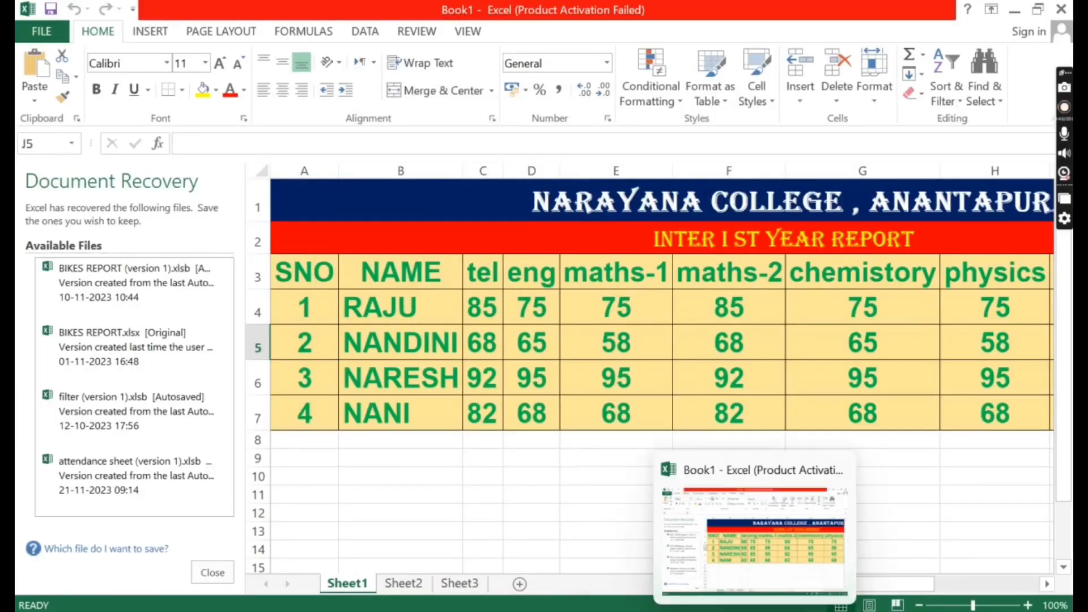
Switch back to Document2 in Word and insert a screenshot of the Book1 Excel window below the desktop clipping.
click(621, 610)
scroll(272, 288, down, 5)
click(85, 442)
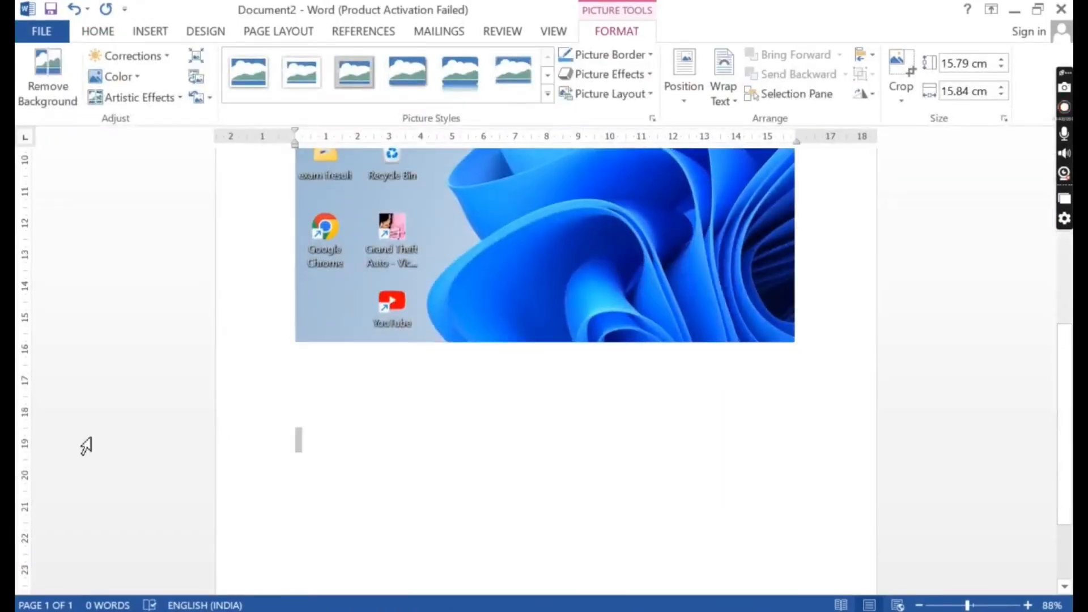
click(153, 32)
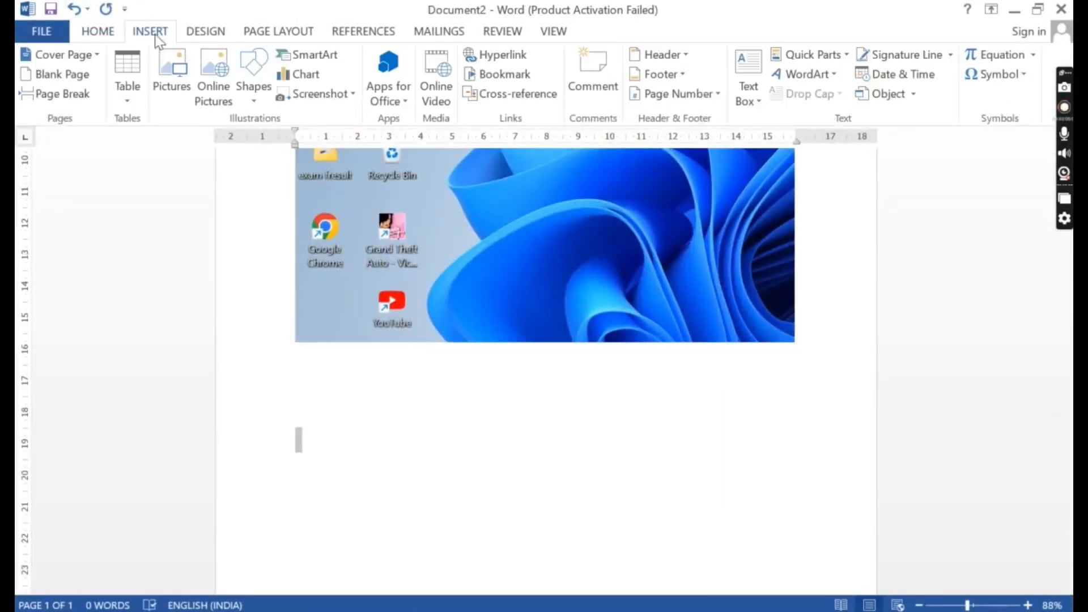
click(330, 97)
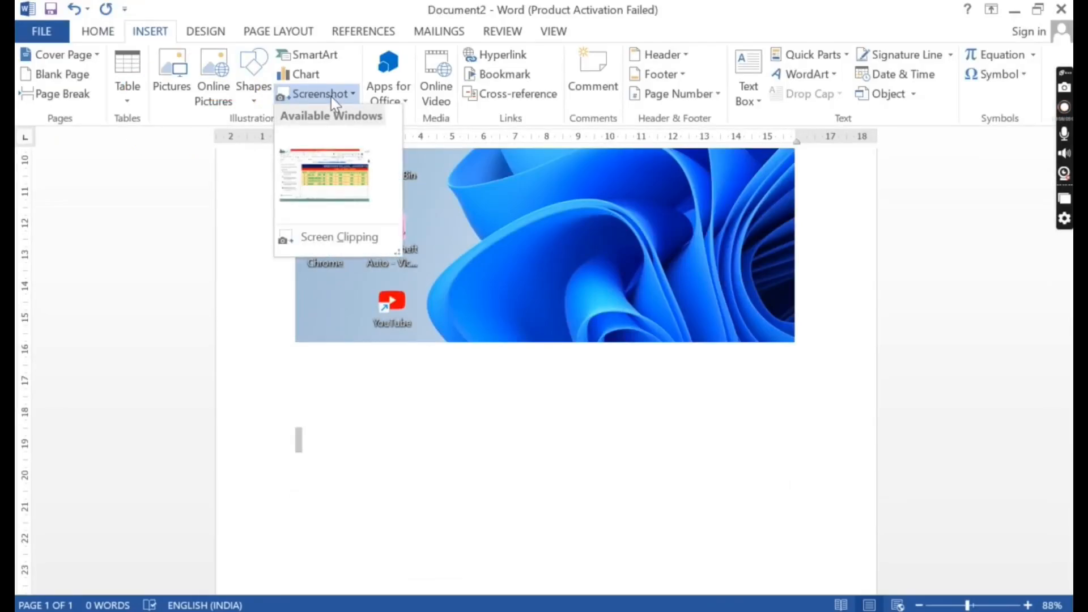
click(348, 169)
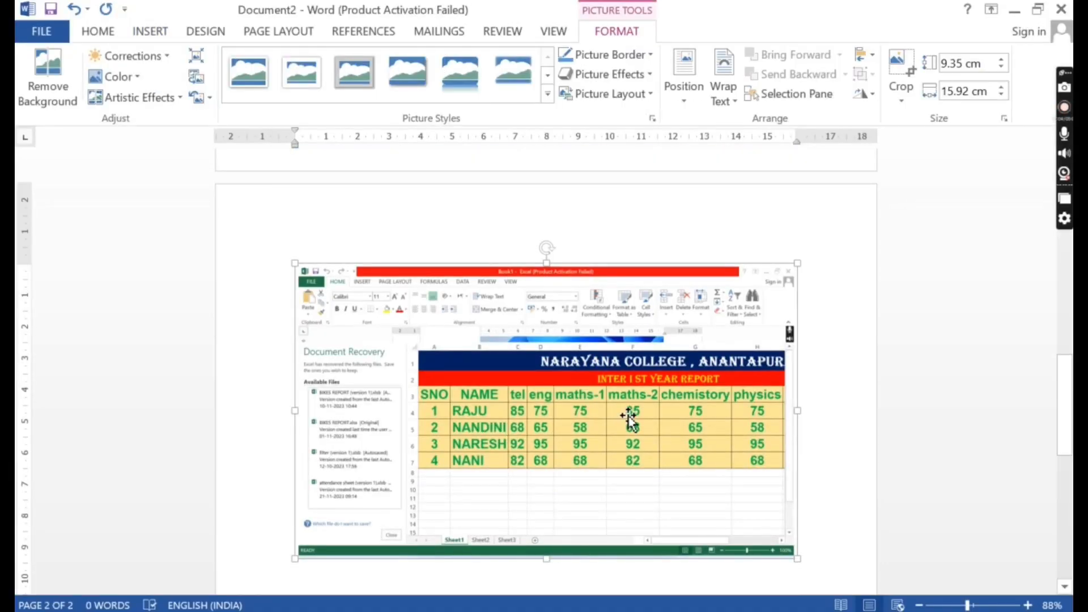
Add two blank lines below the Excel window screenshot.
scroll(627, 416, down, 10)
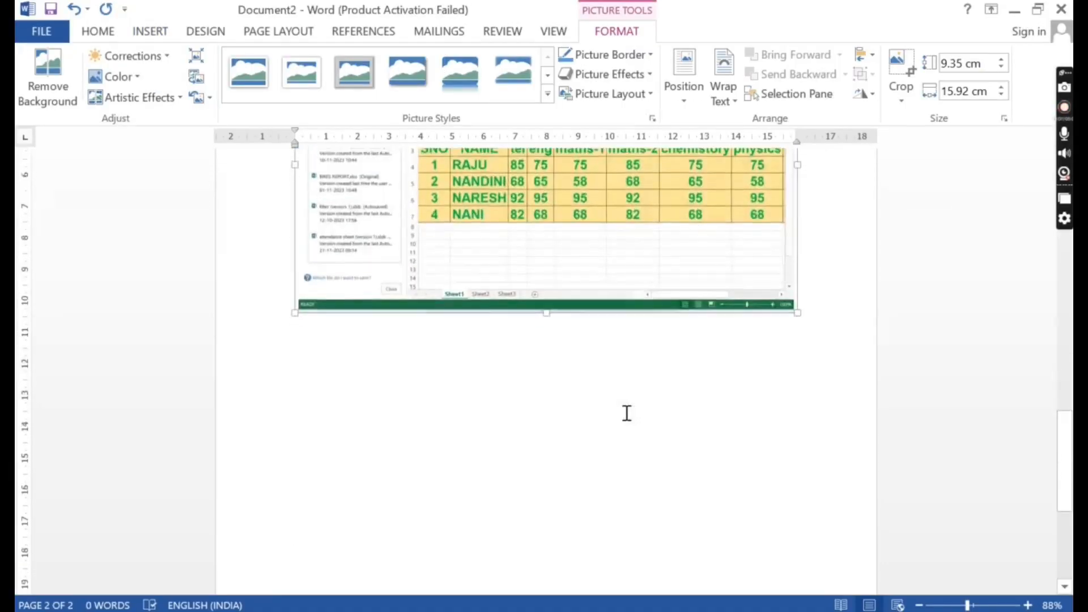
click(432, 278)
key(Return)
key(Return)
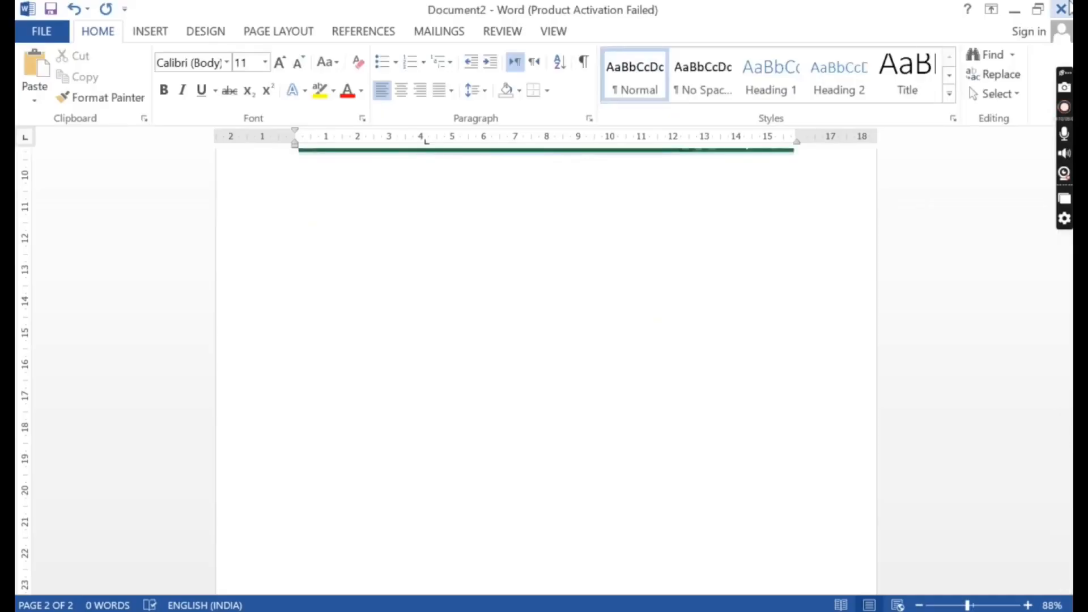
Minimize Word, close the Book1 workbook and switch to the basics deo class presentation in PowerPoint.
click(1014, 10)
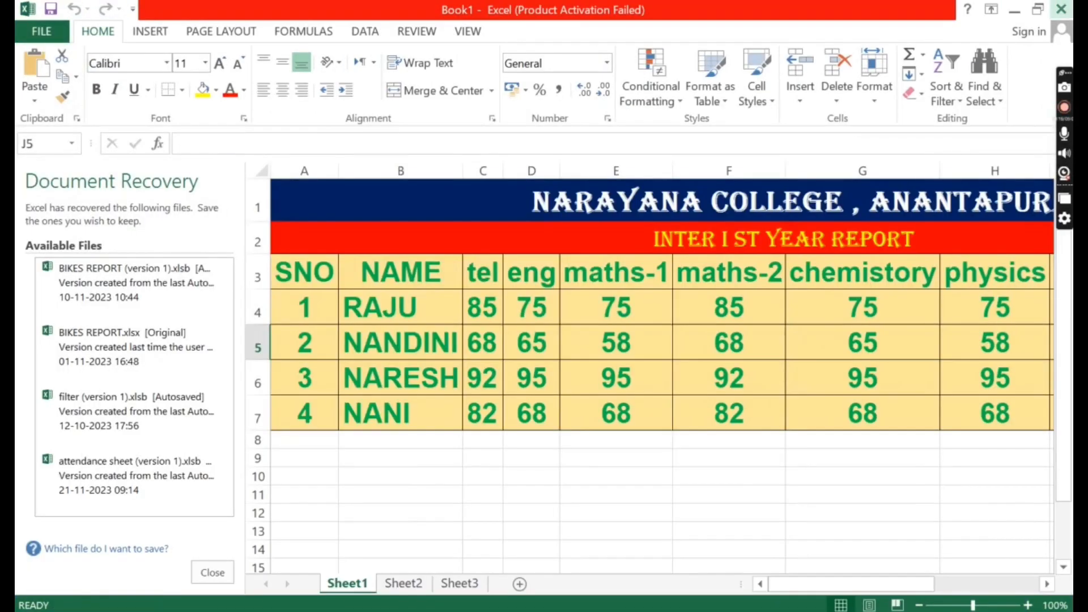
click(1060, 9)
click(420, 262)
click(452, 313)
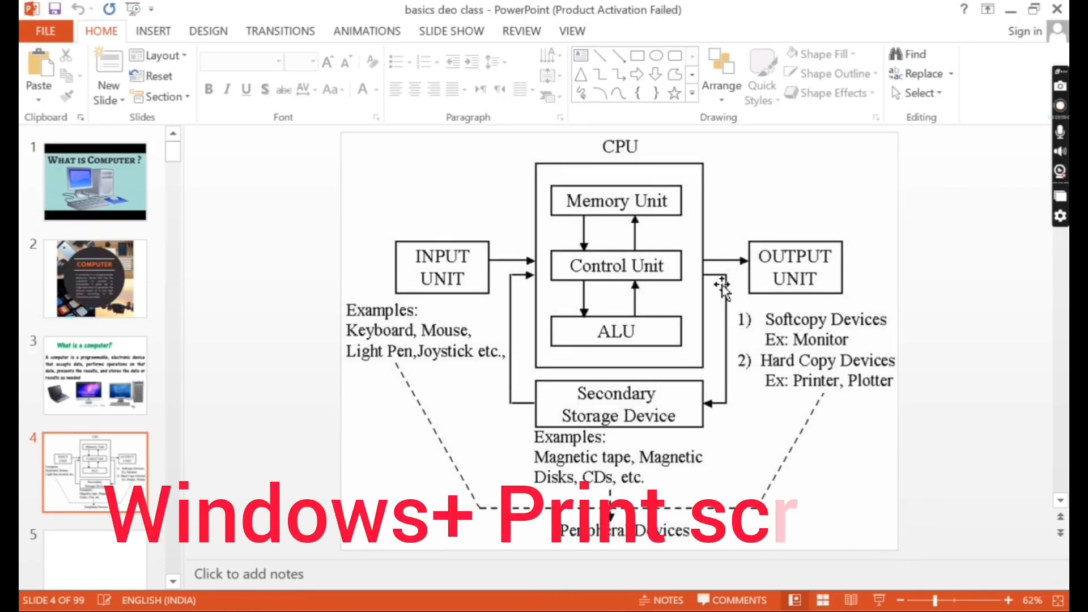
Capture the screen showing the CPU block diagram slide and return to Document2 in Word.
key(super+Print)
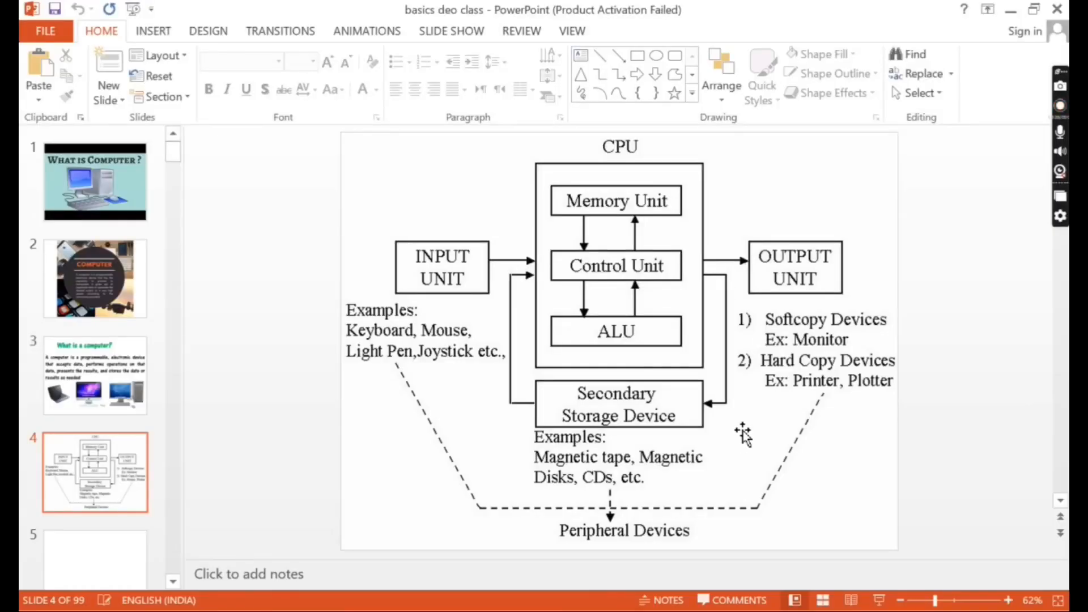
mouse_move(629, 611)
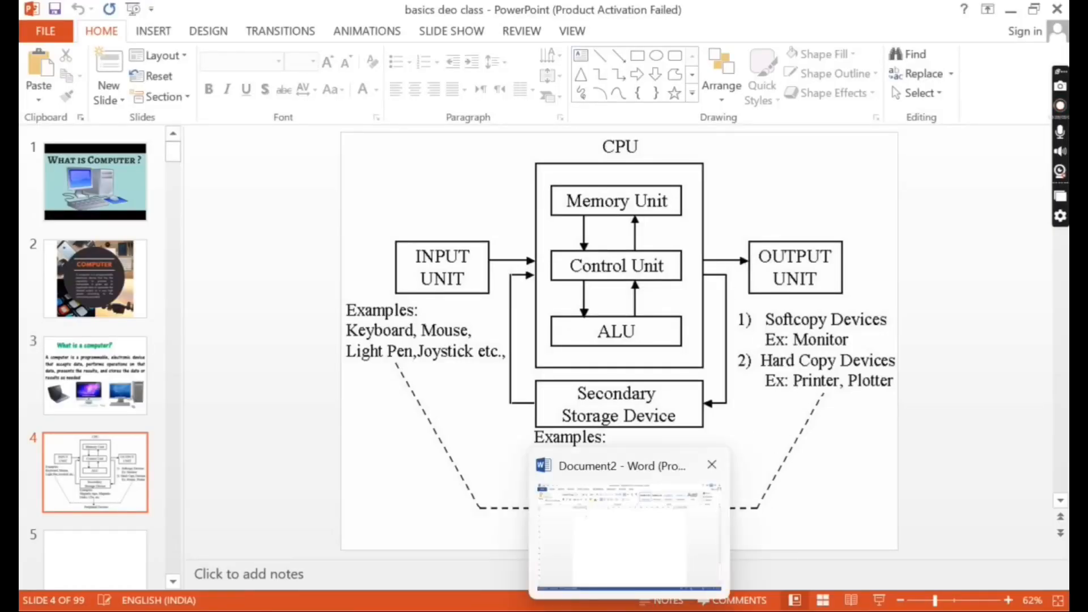
click(657, 549)
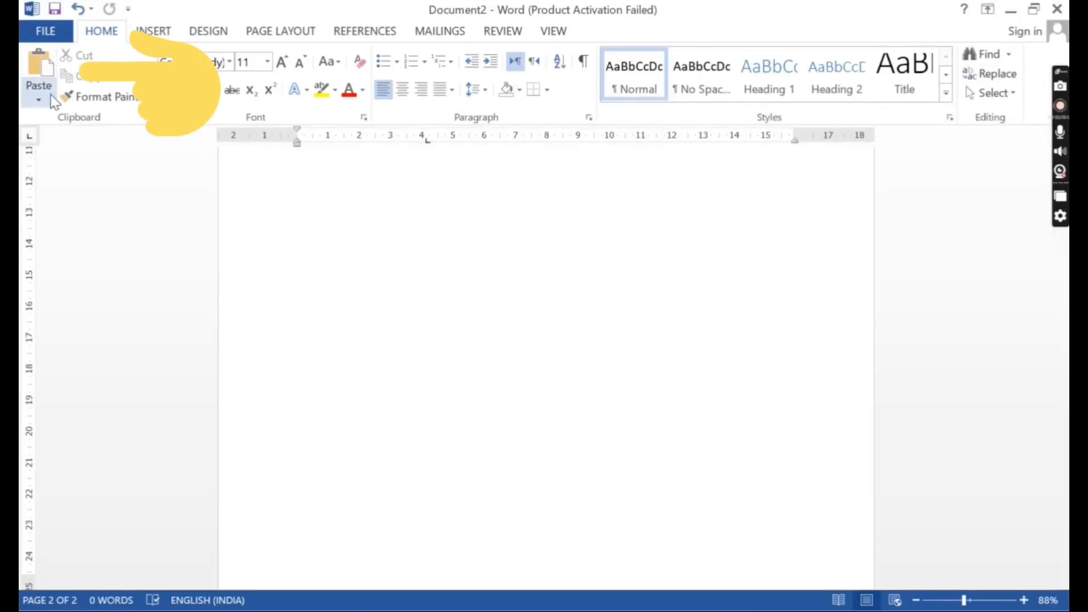
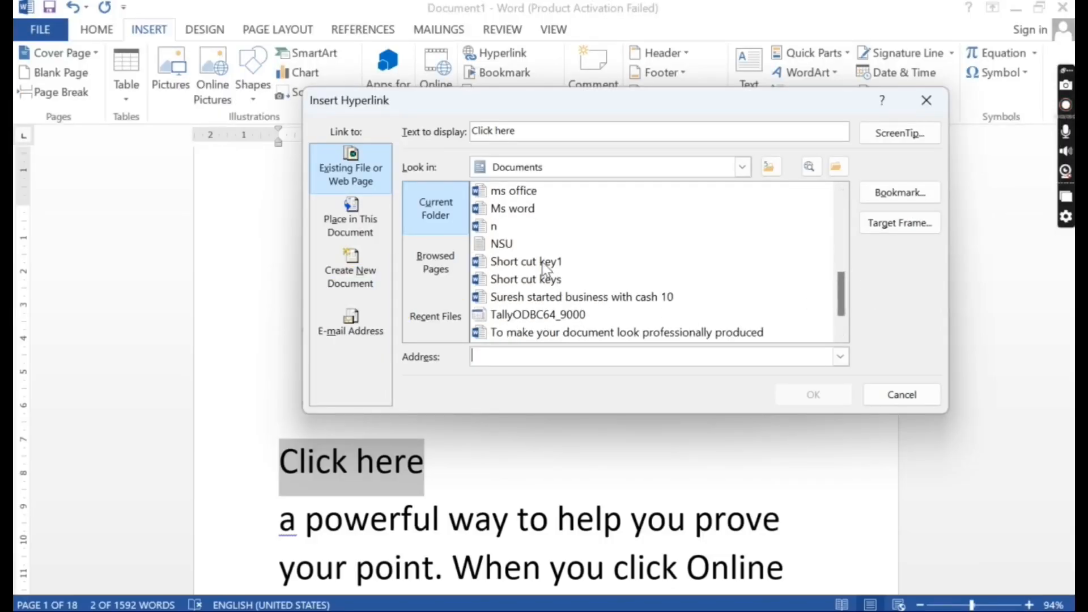
Link the "Click here" text to the existing file Short cut key1 in the Documents folder.
click(545, 262)
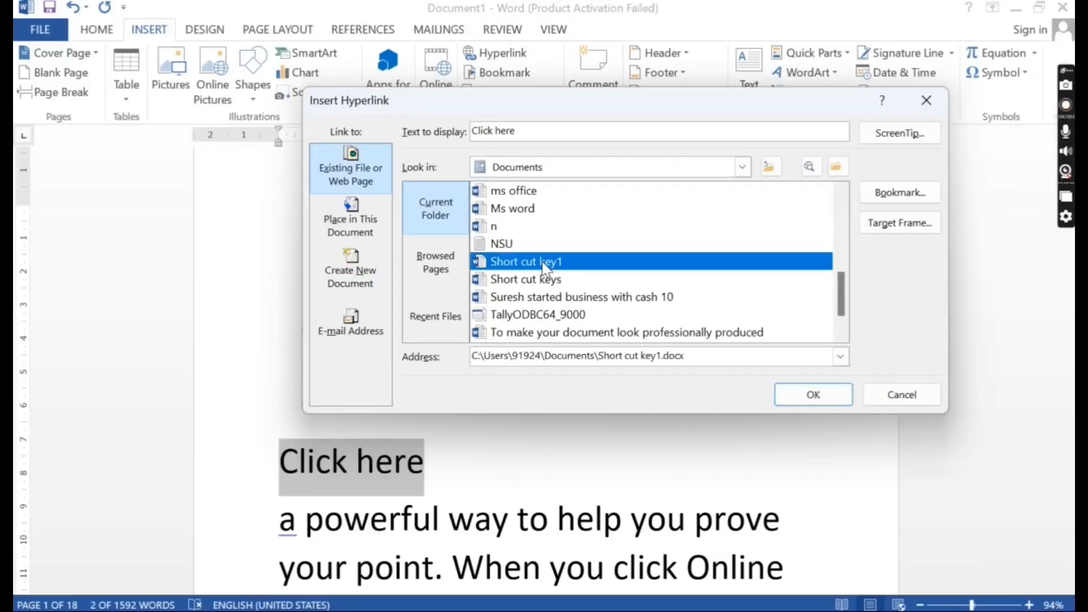
click(814, 395)
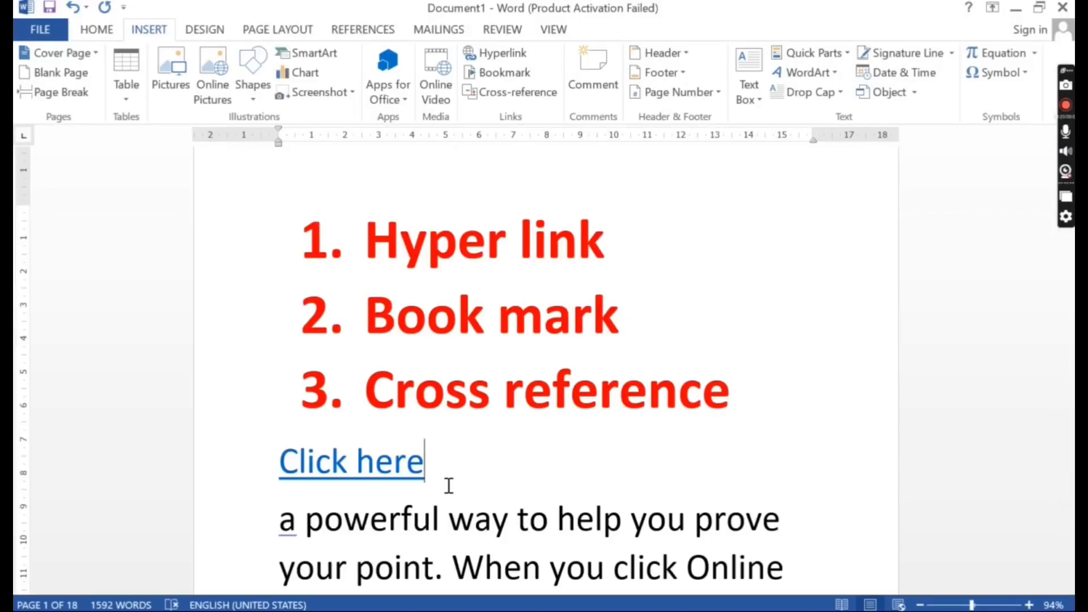
Test the "Click here" hyperlink by following it past the security notice, and close the linked document.
click(175, 475)
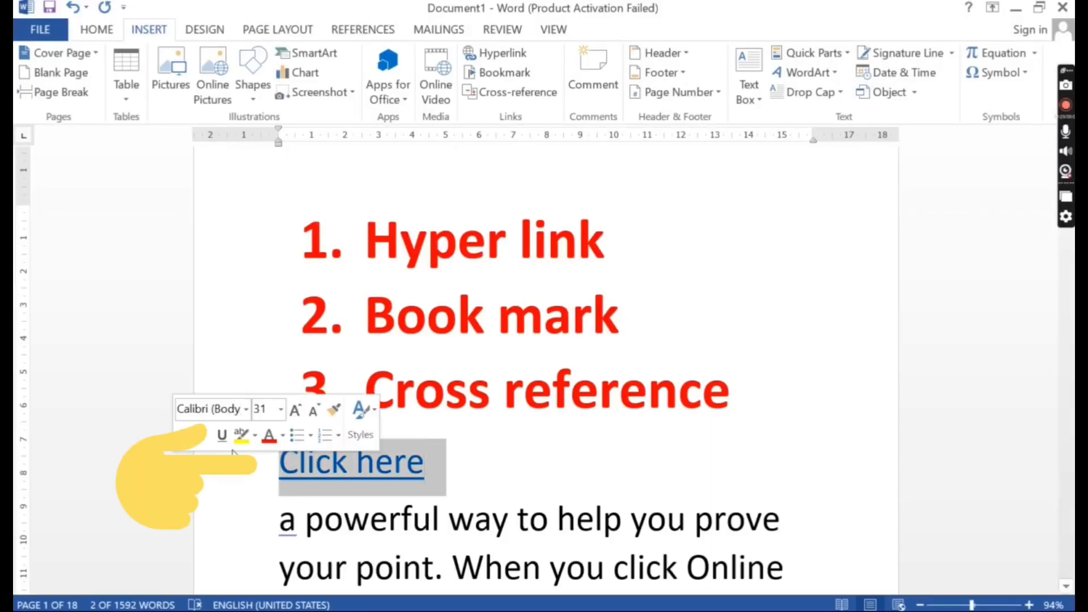
ctrl+click(375, 469)
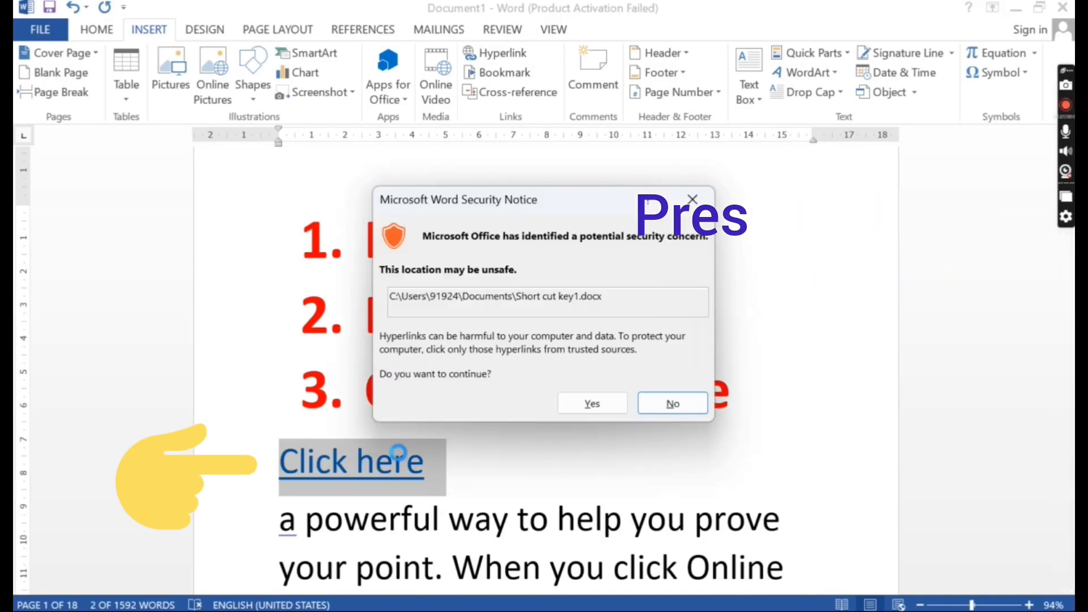
click(592, 406)
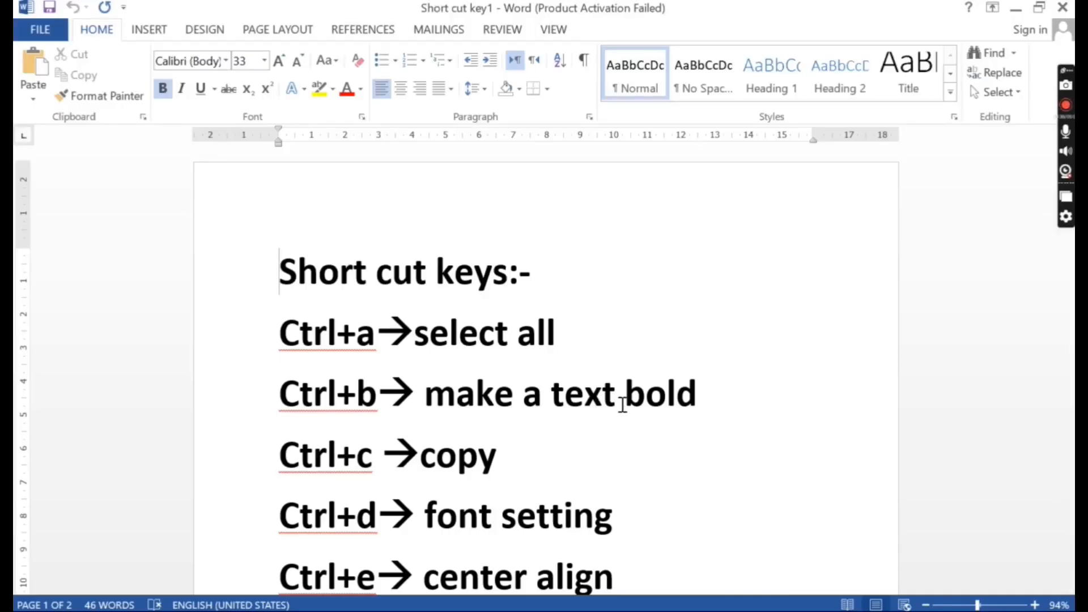
click(1063, 8)
Insert a page break after the paragraph ending "another device." and enter "home" on its own line below that paragraph.
scroll(501, 415, down, 3)
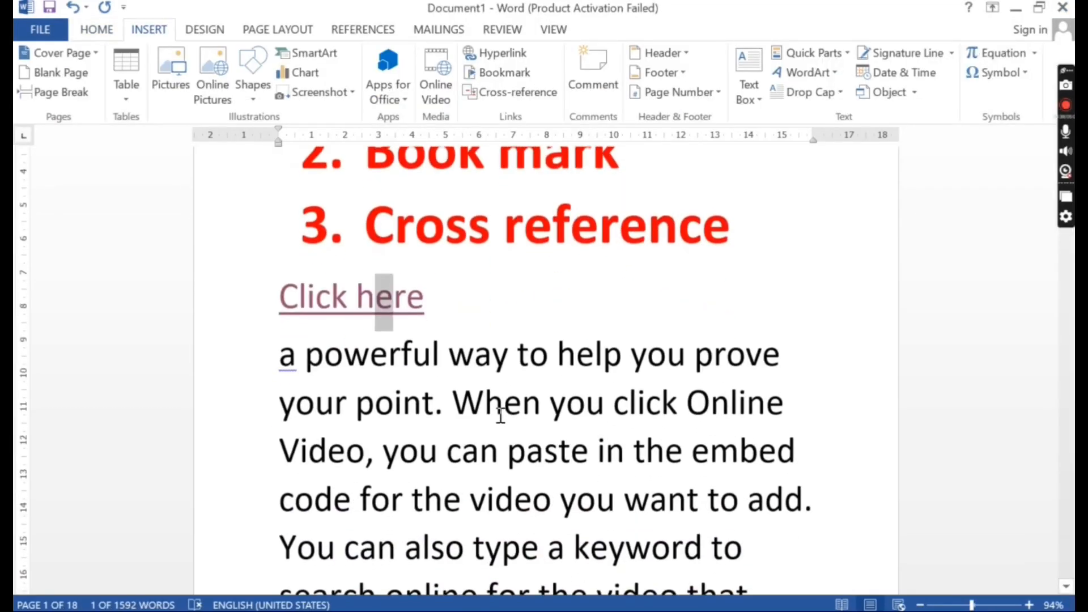
scroll(500, 415, up, 4)
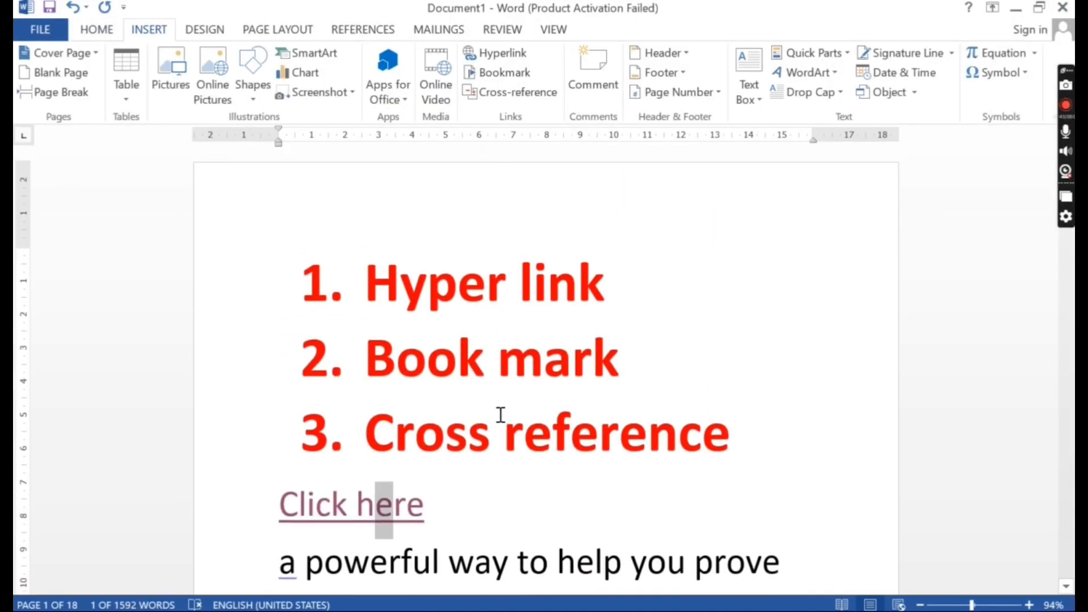
scroll(500, 415, down, 3)
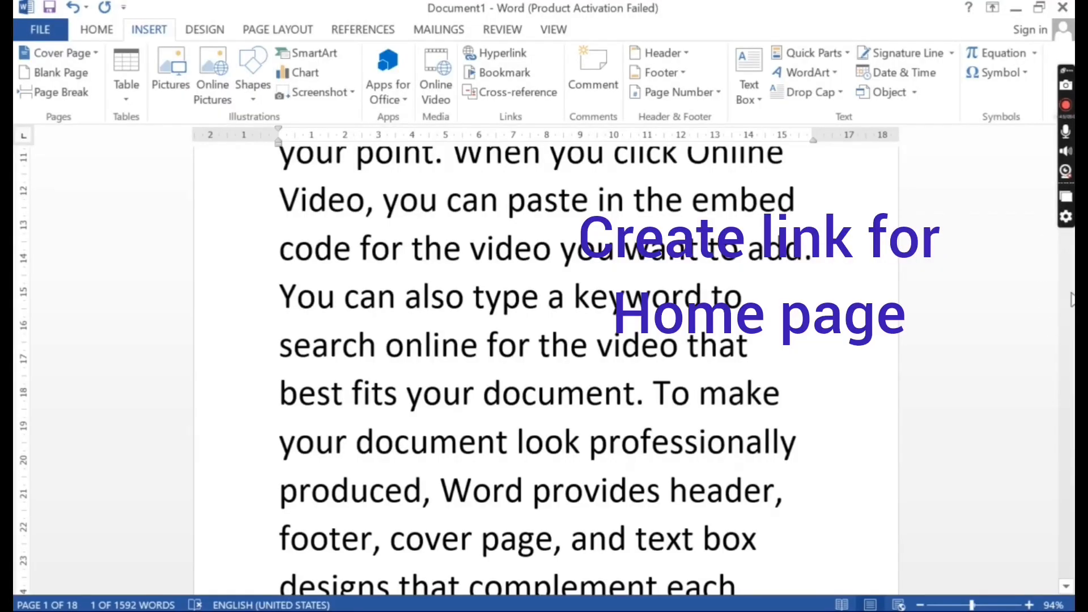
scroll(1069, 314, down, 3)
scroll(1051, 340, down, 10)
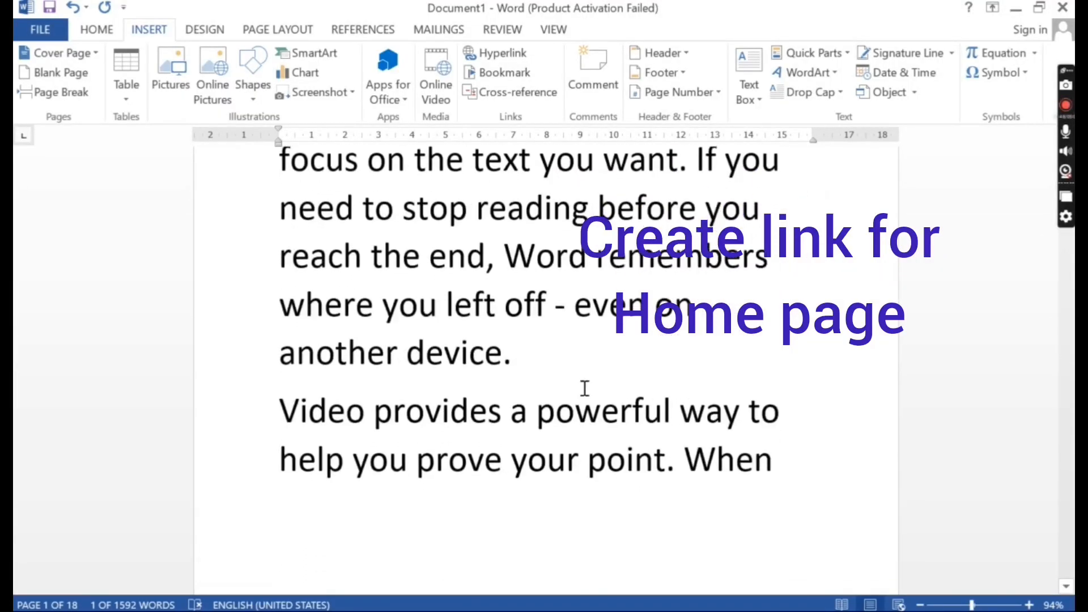
click(577, 377)
key(ctrl+Return)
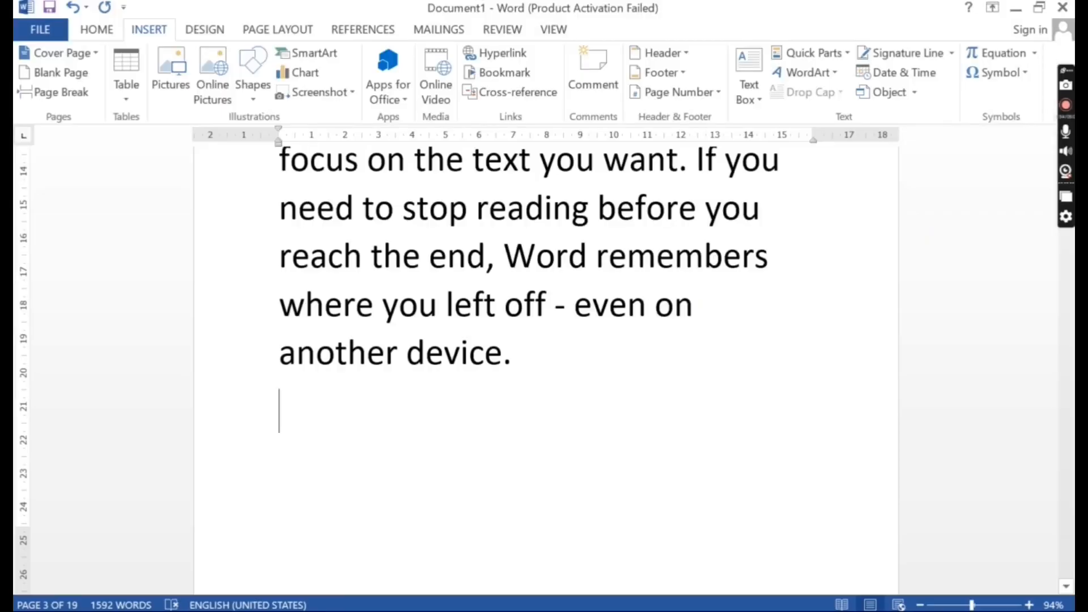
text(home)
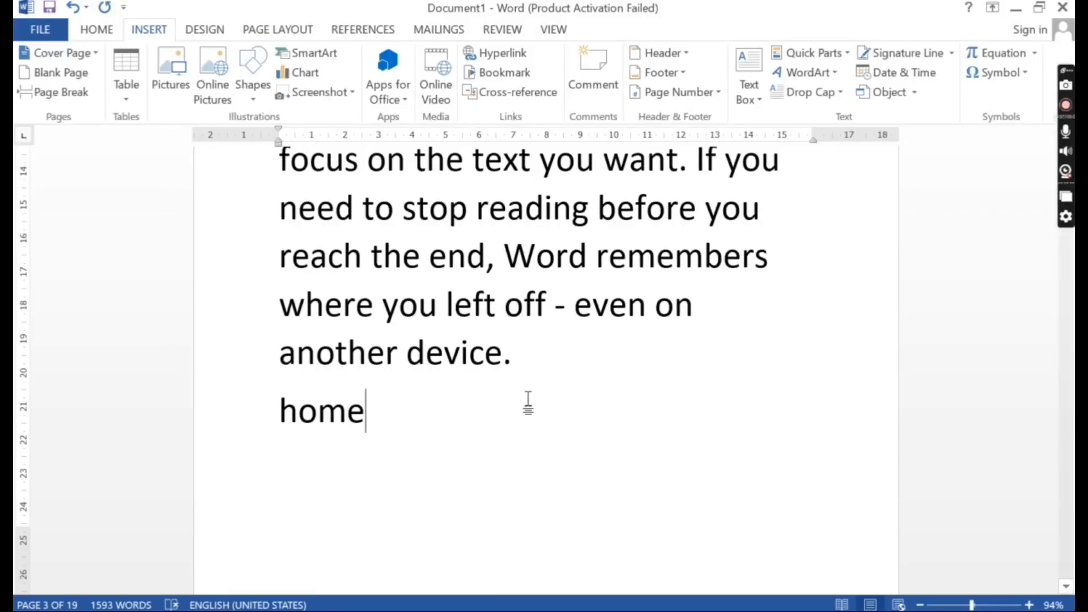
Hyperlink the word "home" to Top of the Document as a place in this document, and follow the link.
click(240, 422)
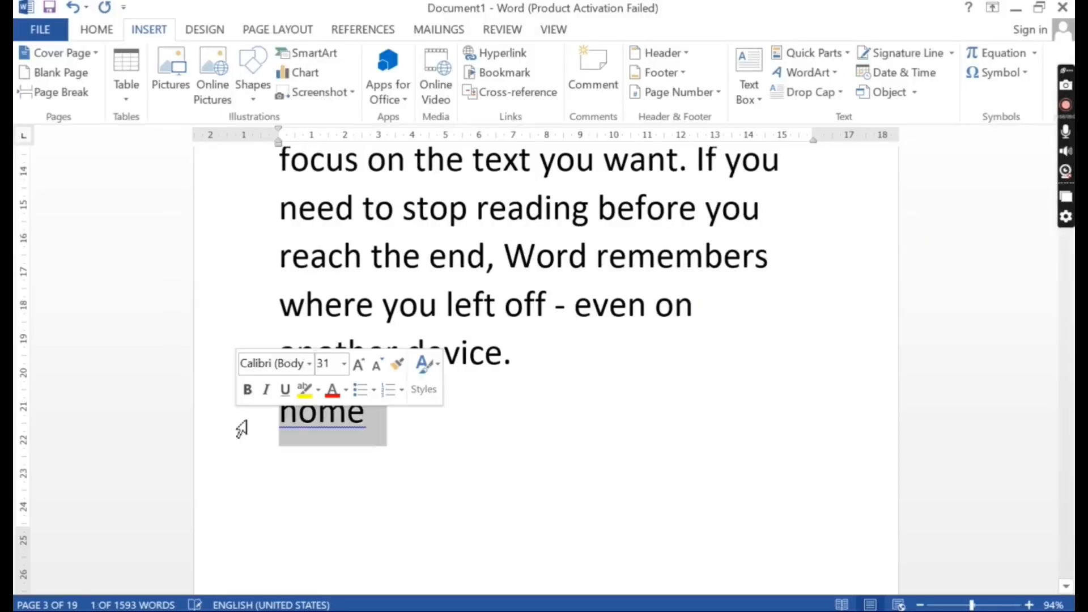
click(505, 55)
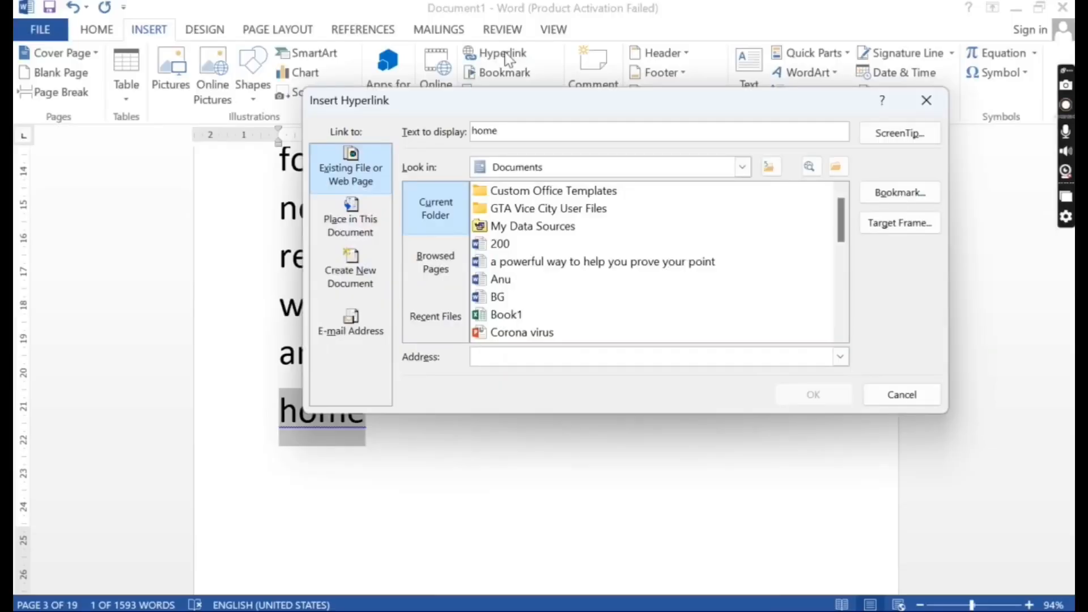
click(368, 226)
click(493, 186)
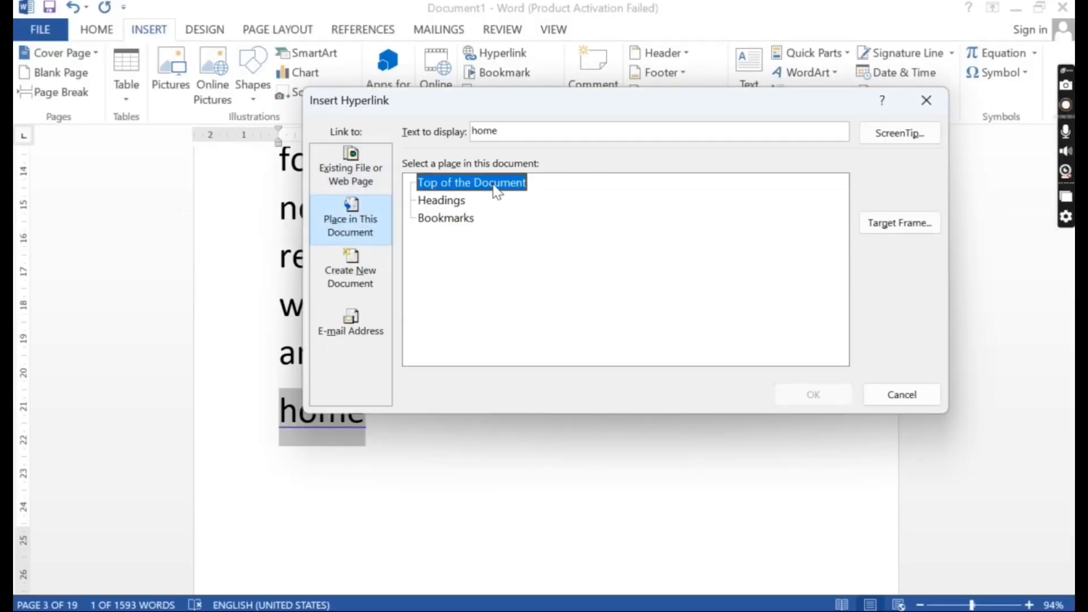
click(825, 397)
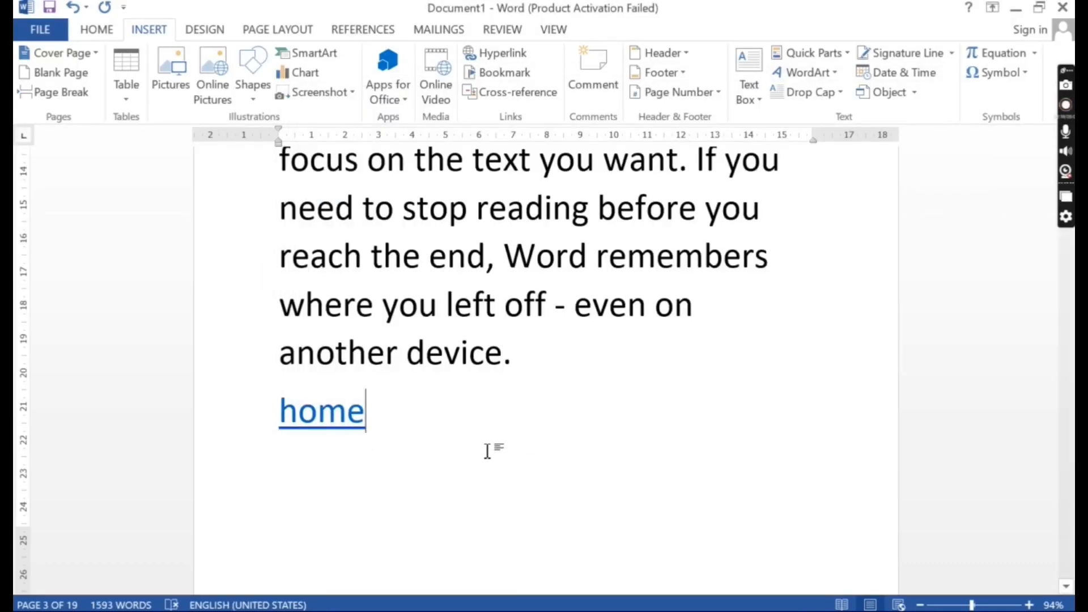
ctrl+click(356, 422)
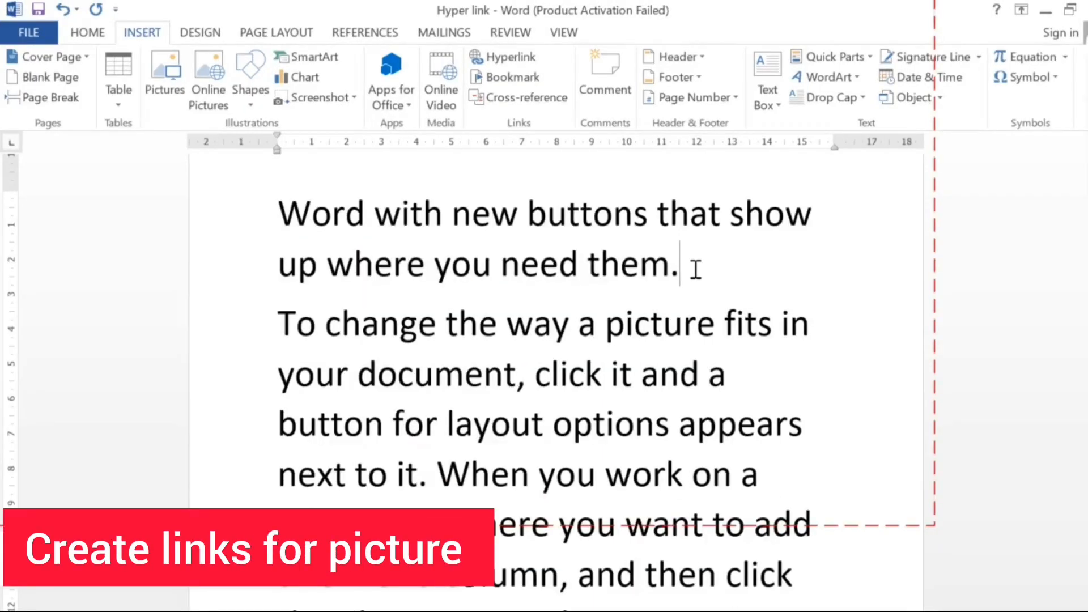
Add the line "Picture download" below the paragraph ending "up where you need them.".
key(Return)
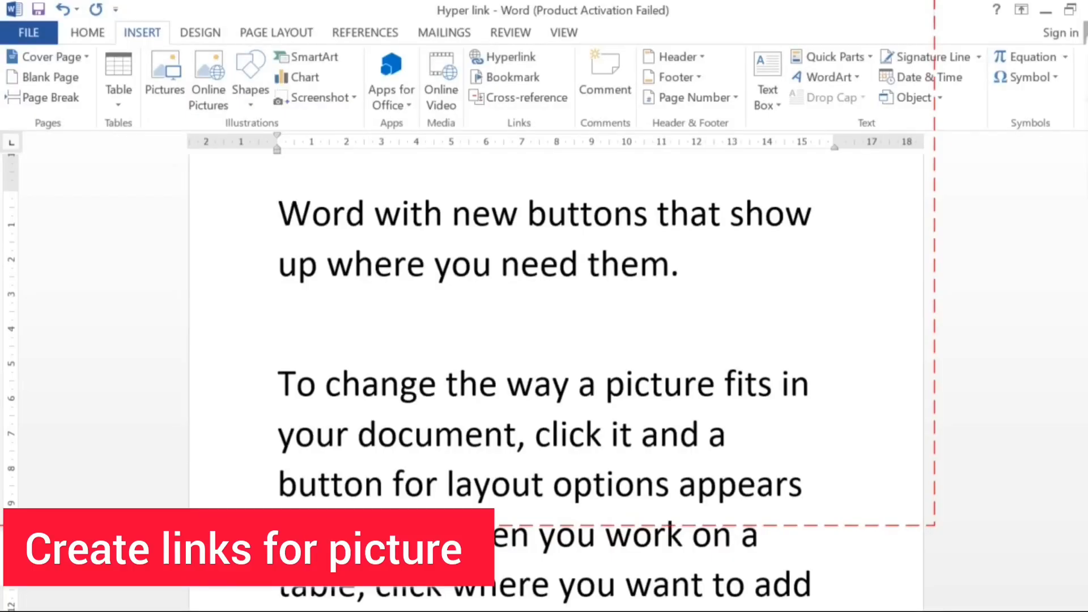
text(picture)
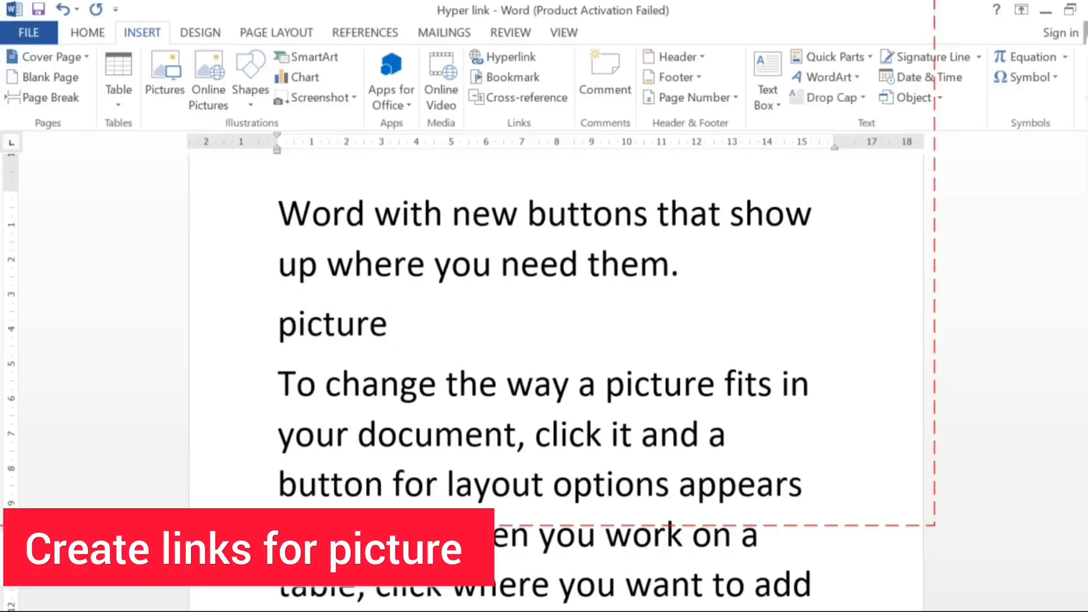
text( down)
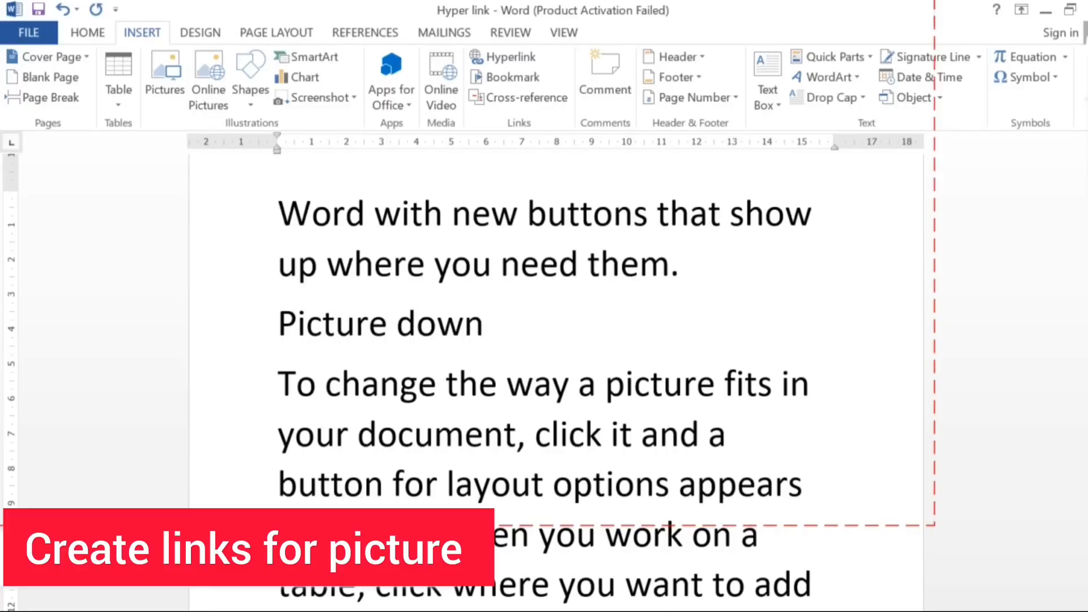
text(d)
key(BackSpace)
text(loa)
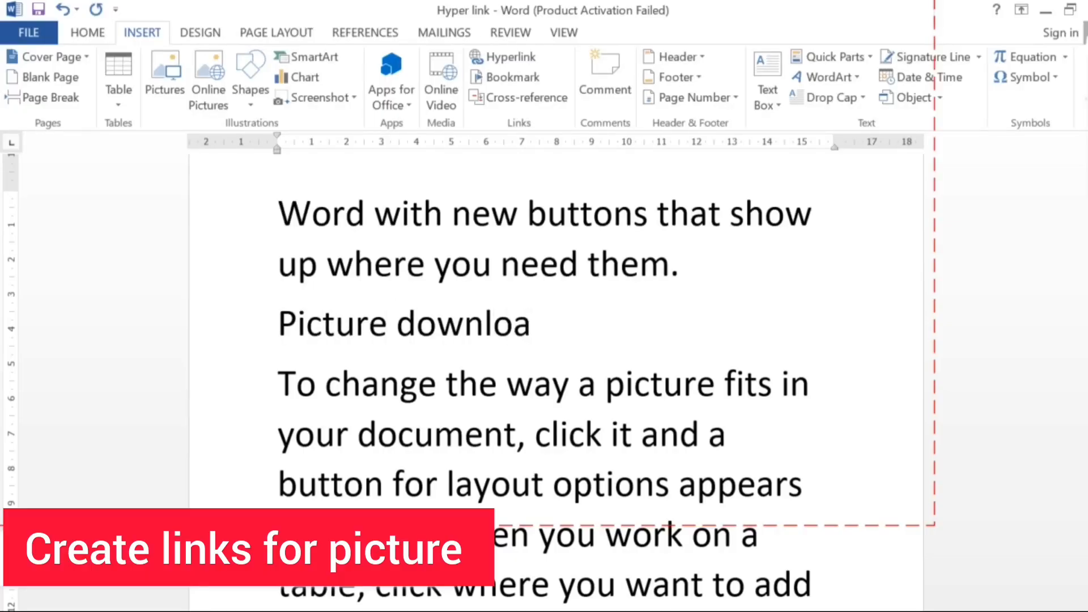
text(d)
Hyperlink the text "Picture download" to the existing file image_downloader_1687254899734.jpg in D:\IMAGES.
drag(569, 324, 287, 329)
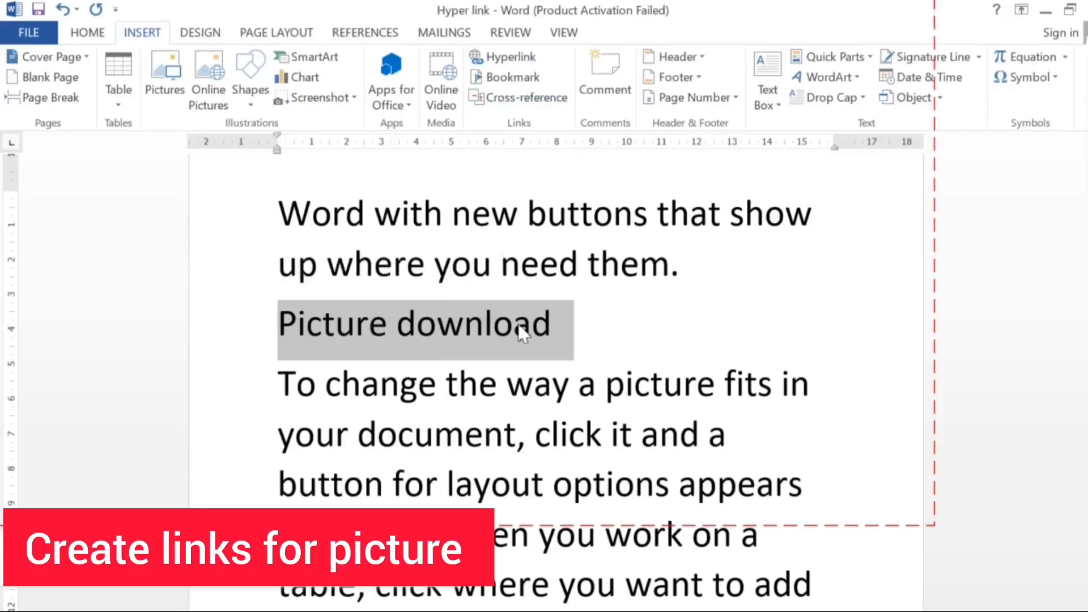
click(522, 59)
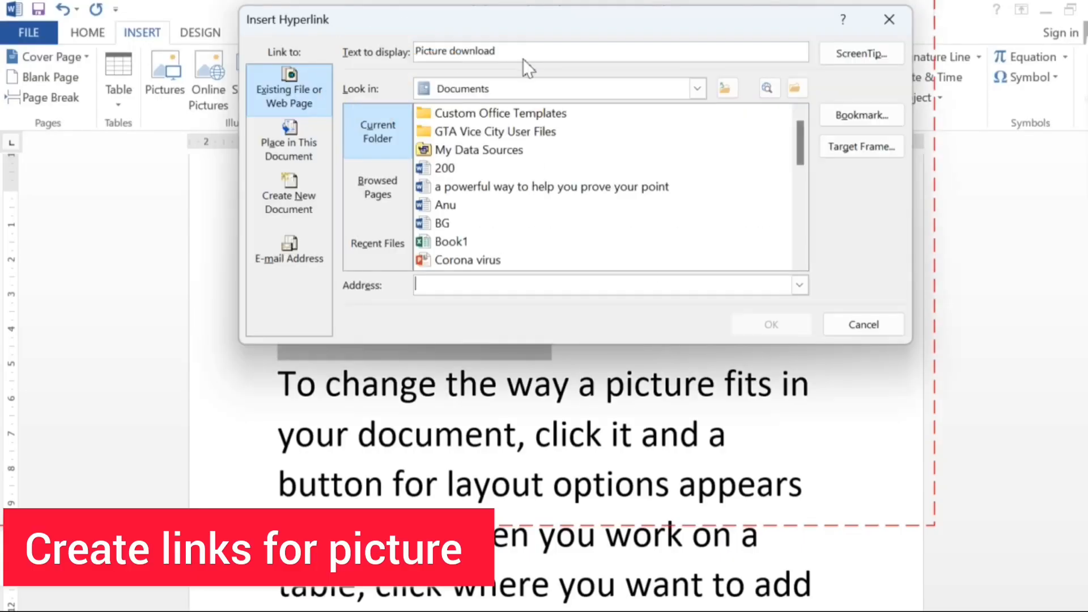
mouse_move(798, 147)
mouse_down()
mouse_move(802, 249)
mouse_move(794, 136)
mouse_up()
click(697, 88)
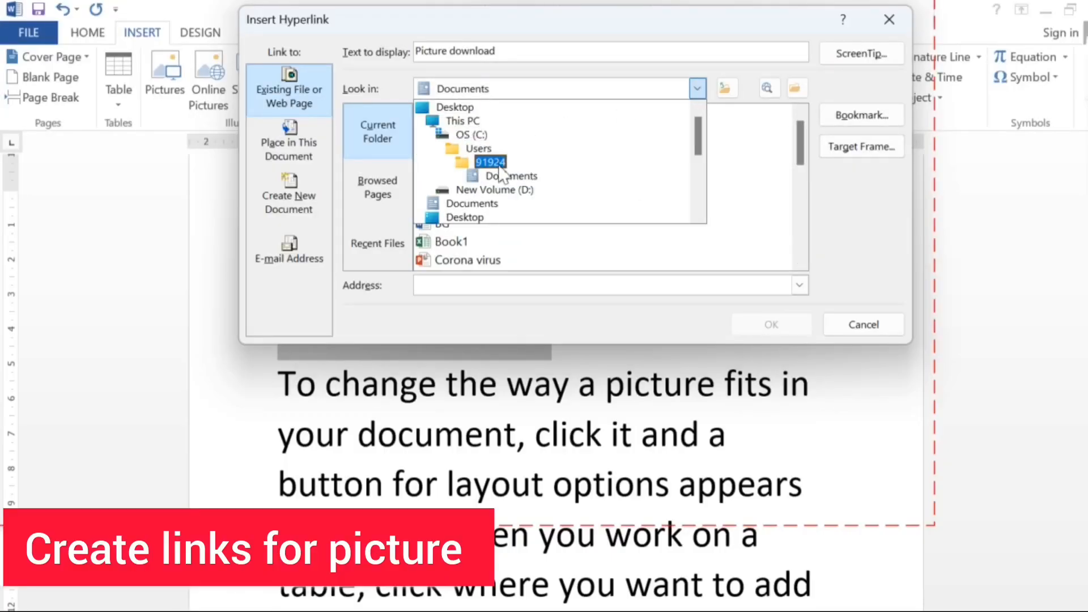
click(510, 193)
double_click(467, 224)
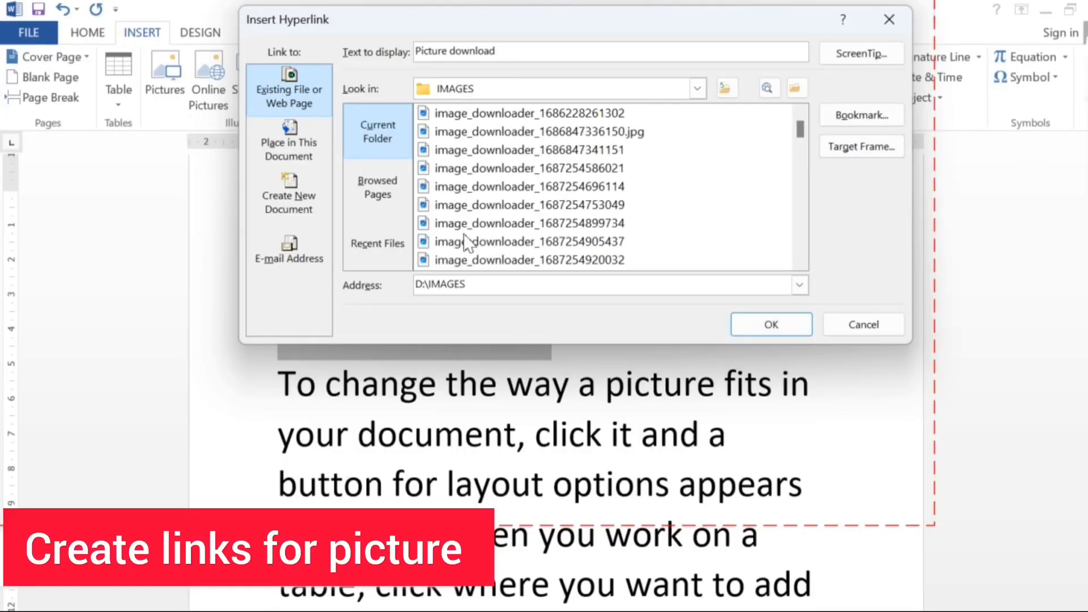
click(466, 223)
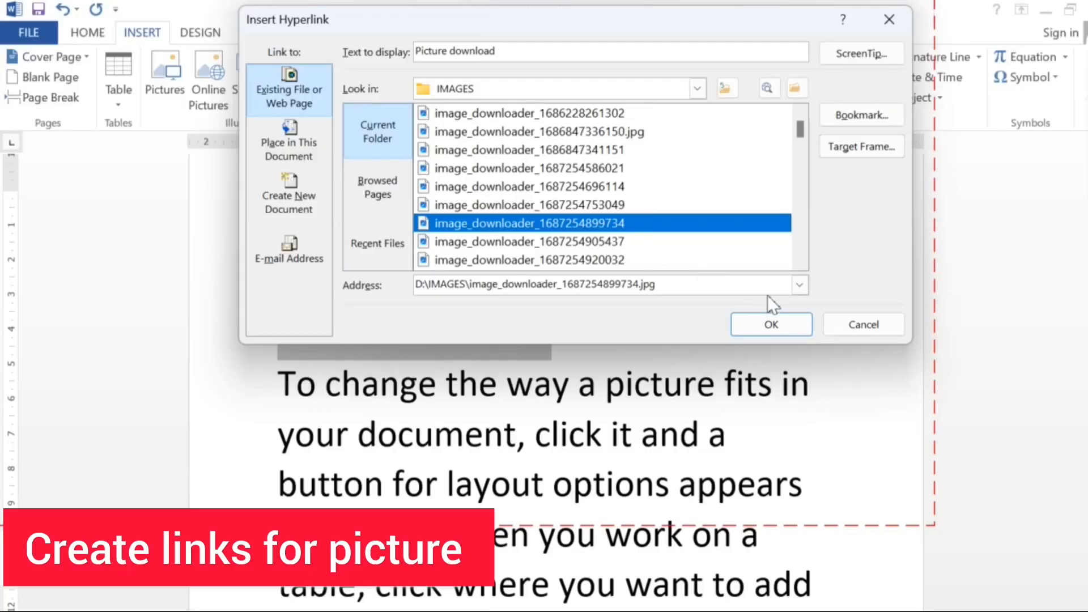
click(782, 323)
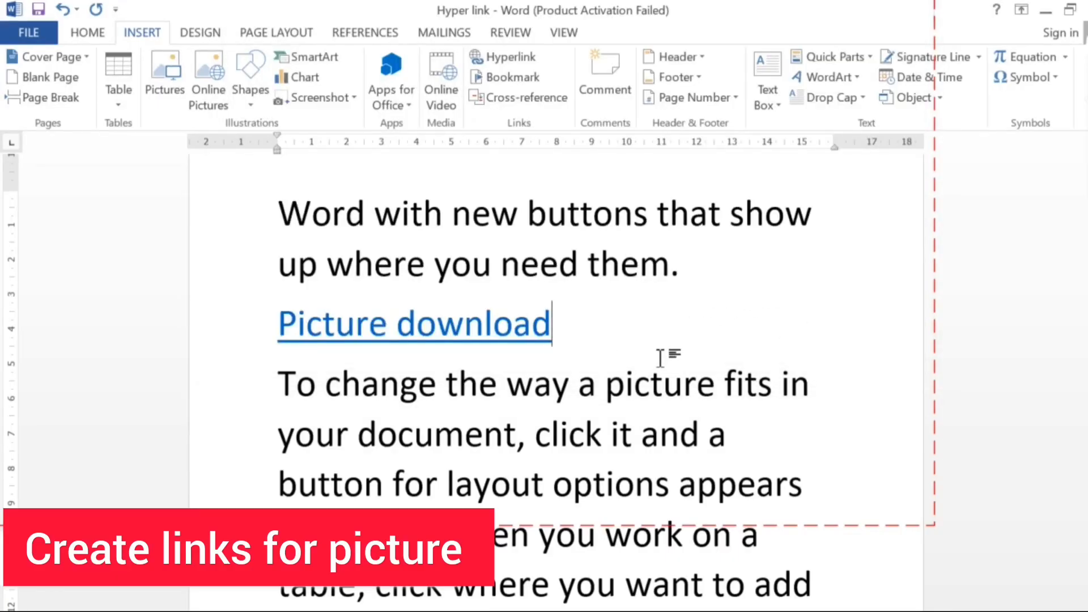
Test the "Picture download" hyperlink by following it, and close the opened picture.
ctrl+click(472, 335)
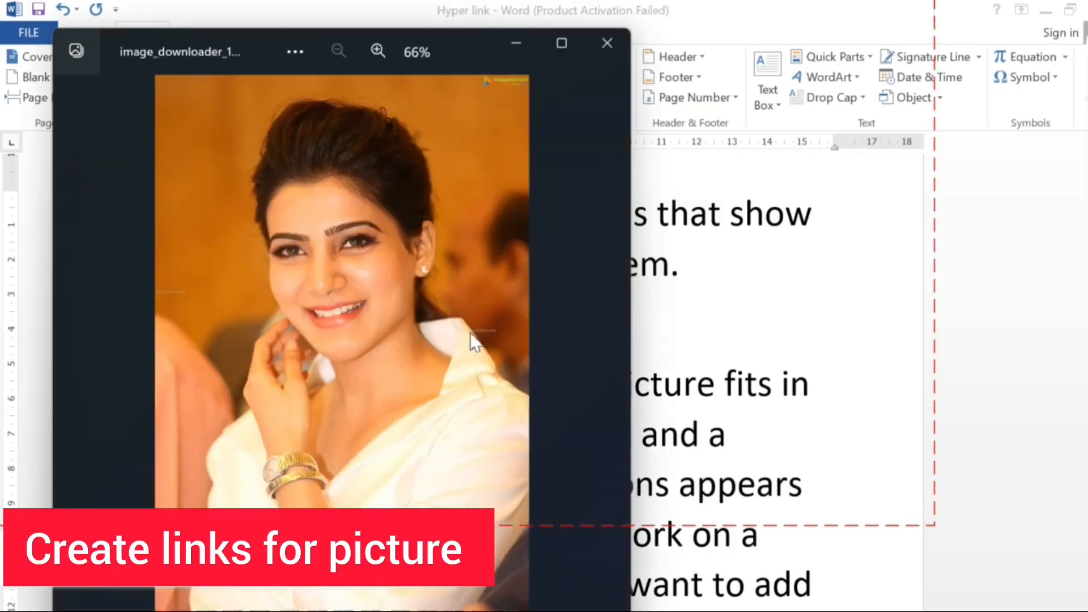
click(607, 43)
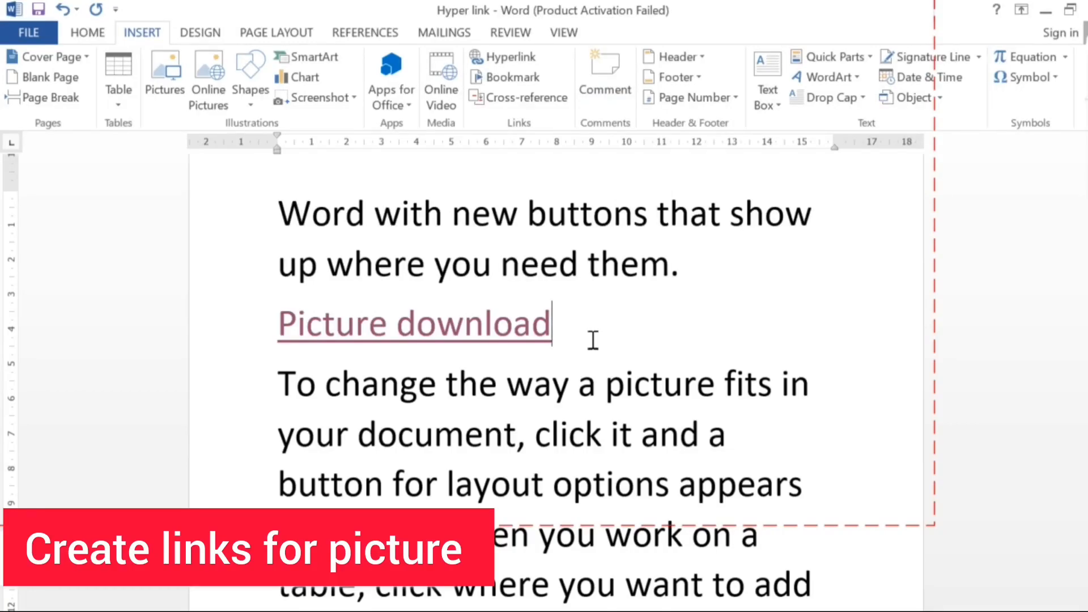
Add a bookmark named "todayread" at the end of the paragraph ending "up where you need them.".
scroll(592, 340, down, 5)
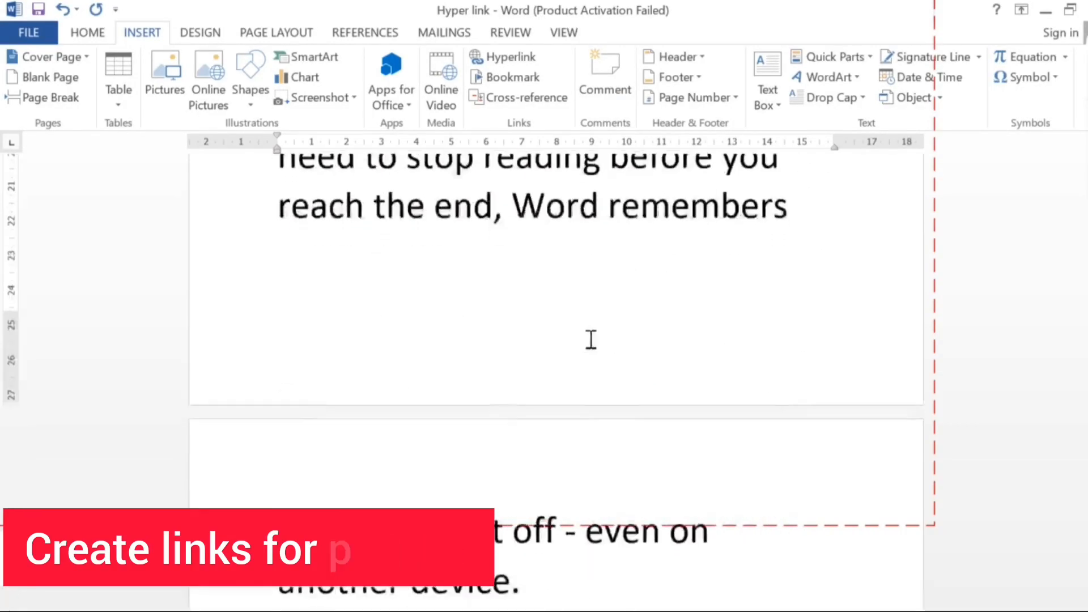
scroll(593, 340, up, 7)
scroll(590, 327, up, 10)
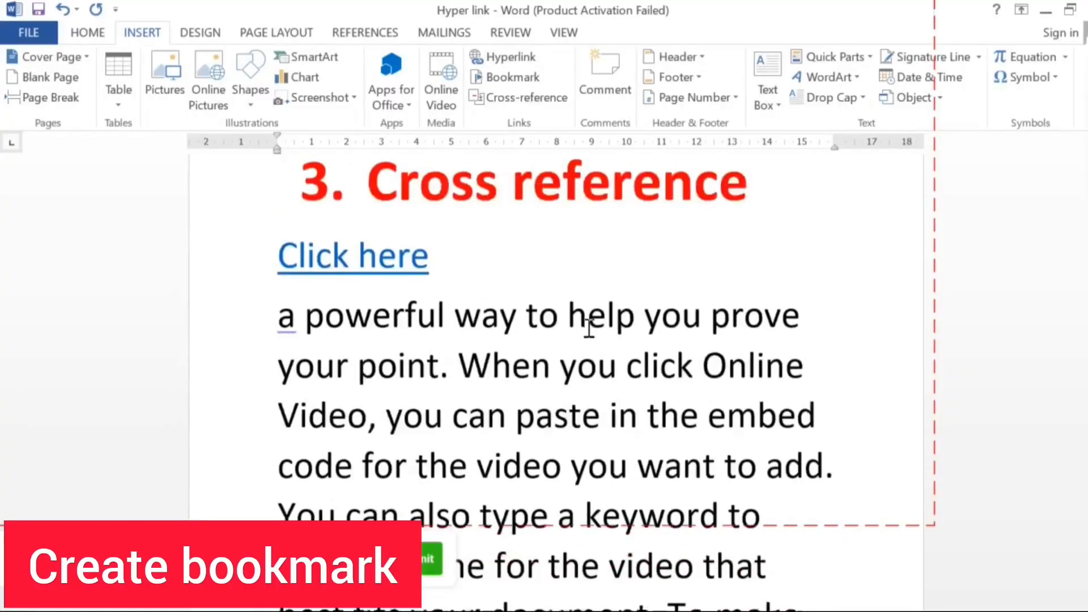
click(656, 321)
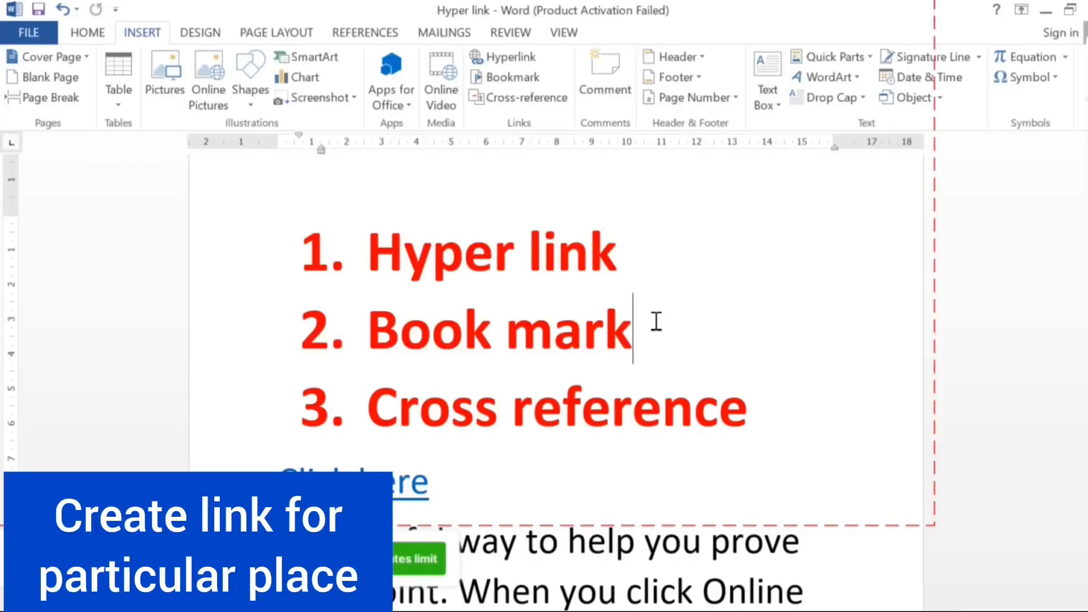
scroll(656, 321, down, 8)
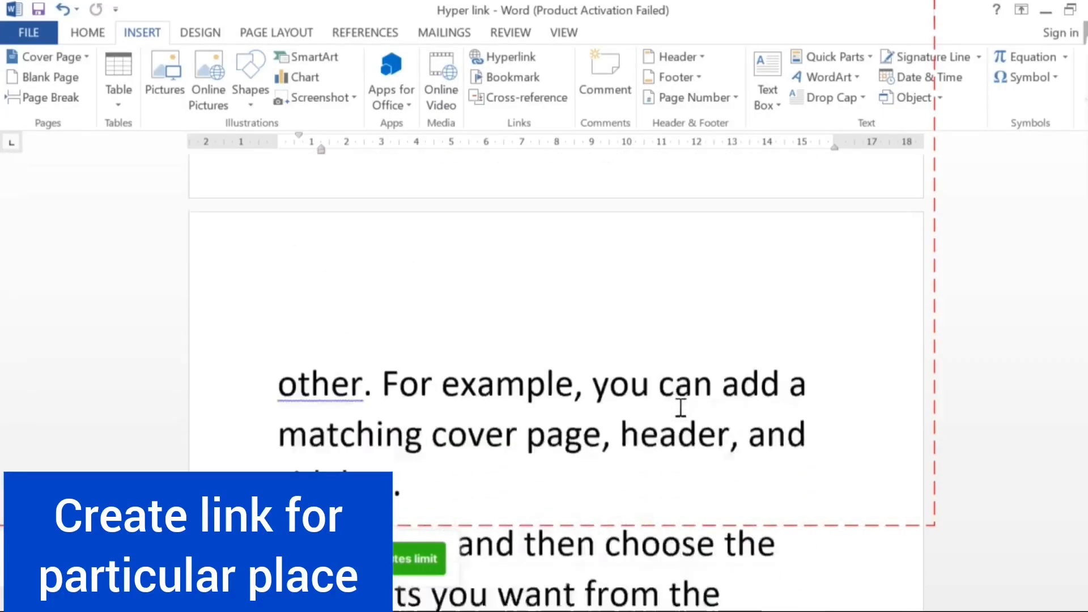
scroll(680, 407, down, 10)
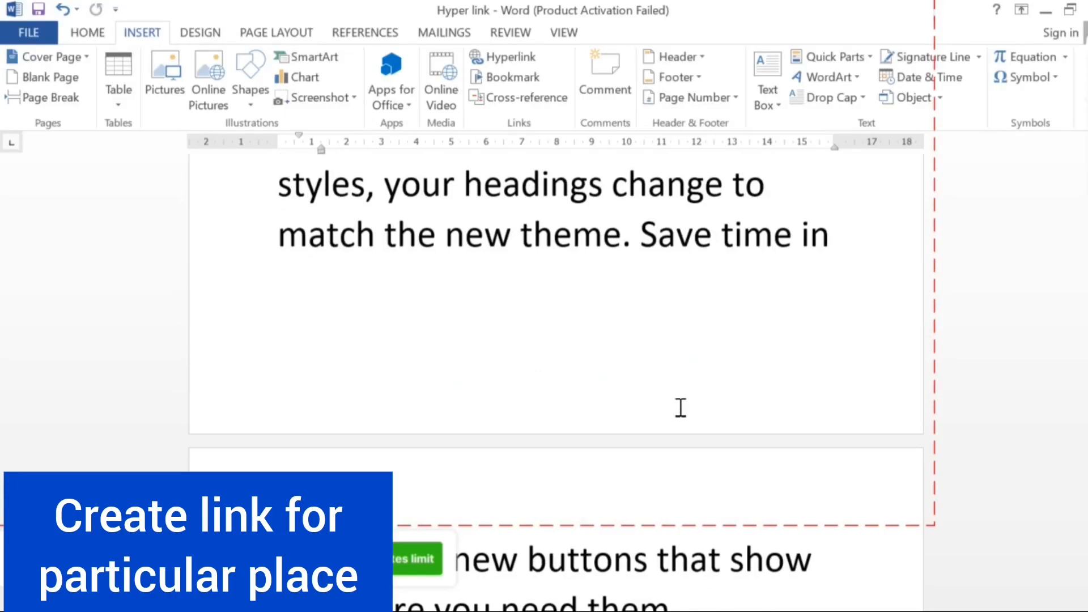
scroll(689, 430, down, 2)
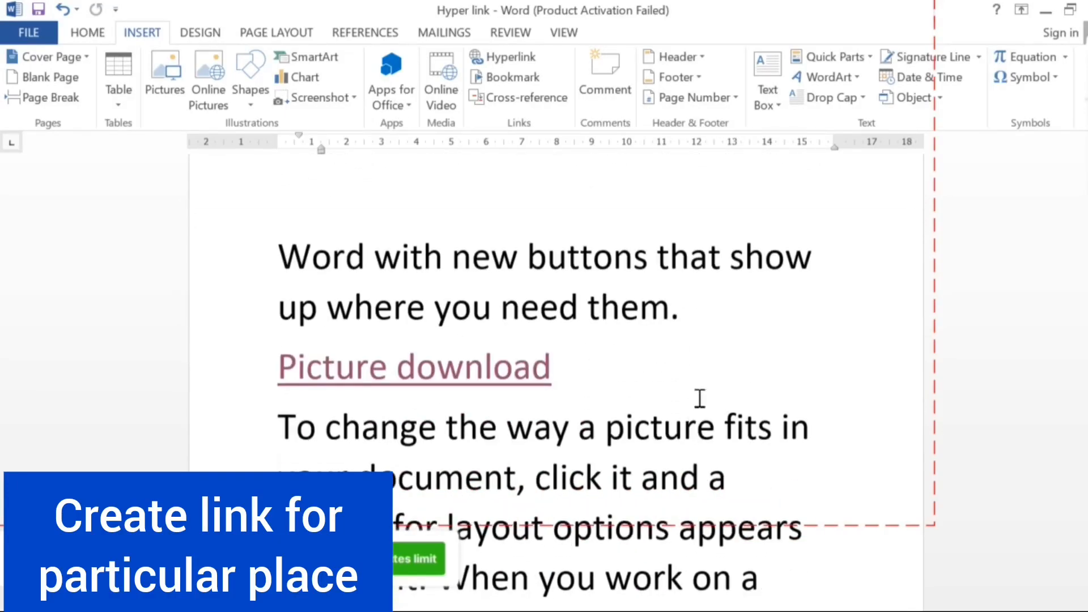
click(702, 315)
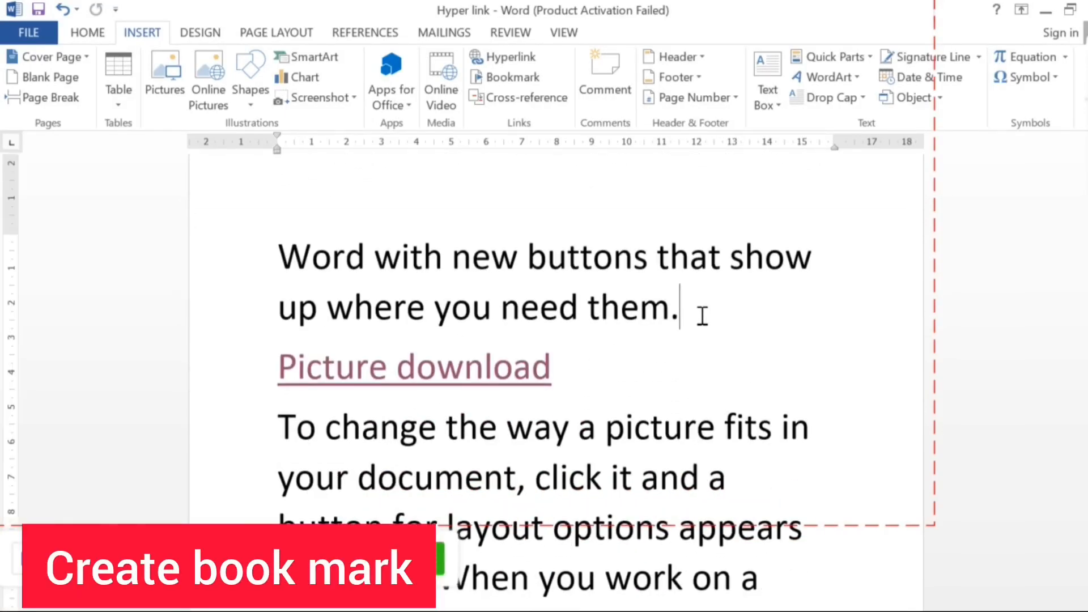
click(528, 79)
drag(496, 304, 529, 116)
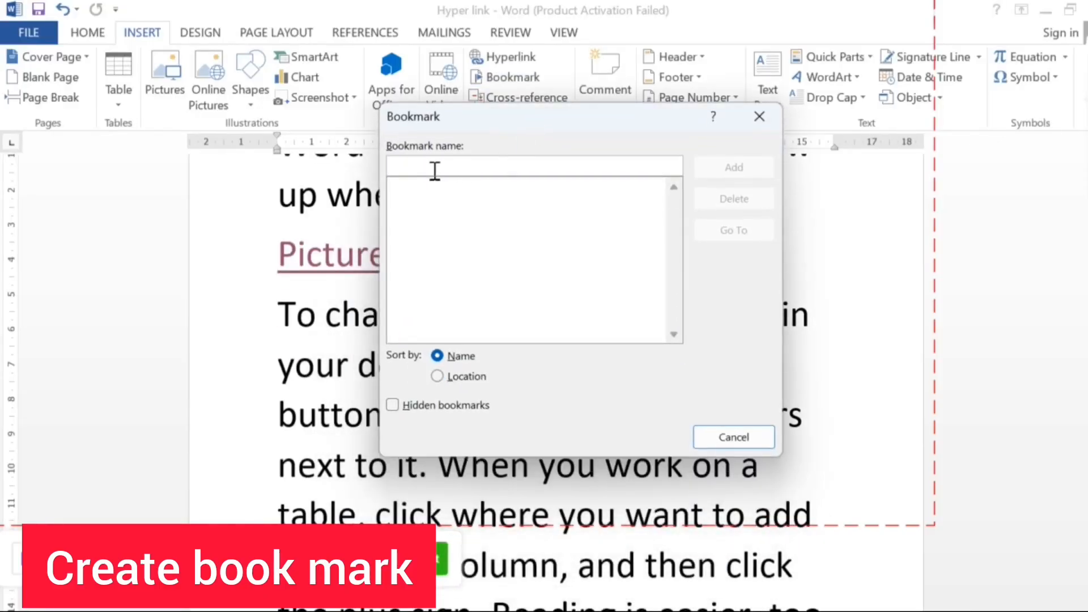
text(today)
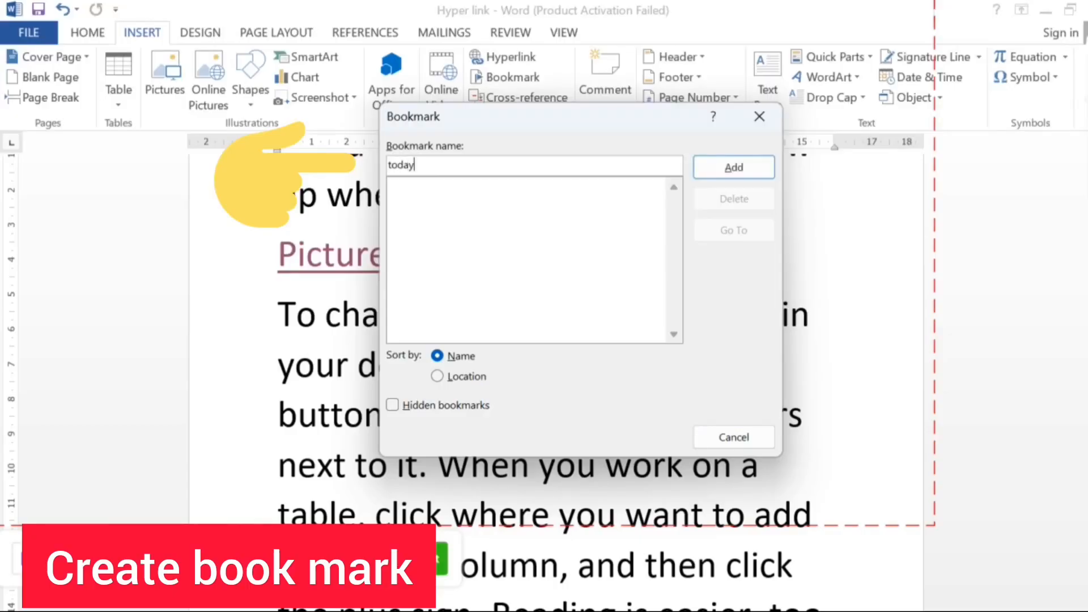
text(read)
click(740, 165)
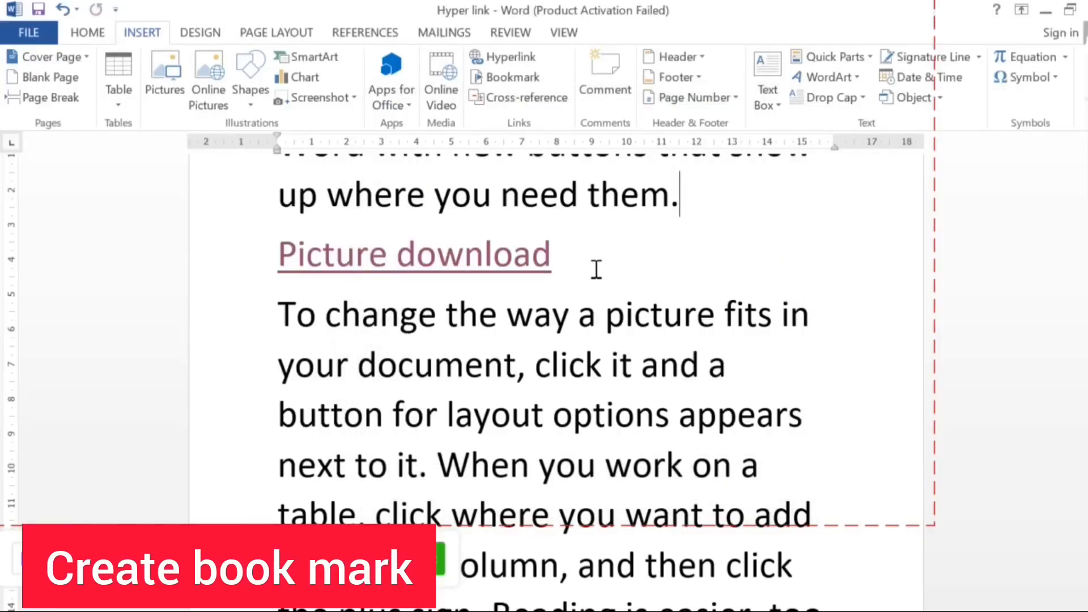
From the "Hyper link" heading, go to the todayread bookmark and close the Bookmark dialog.
scroll(596, 269, up, 6)
scroll(593, 262, up, 10)
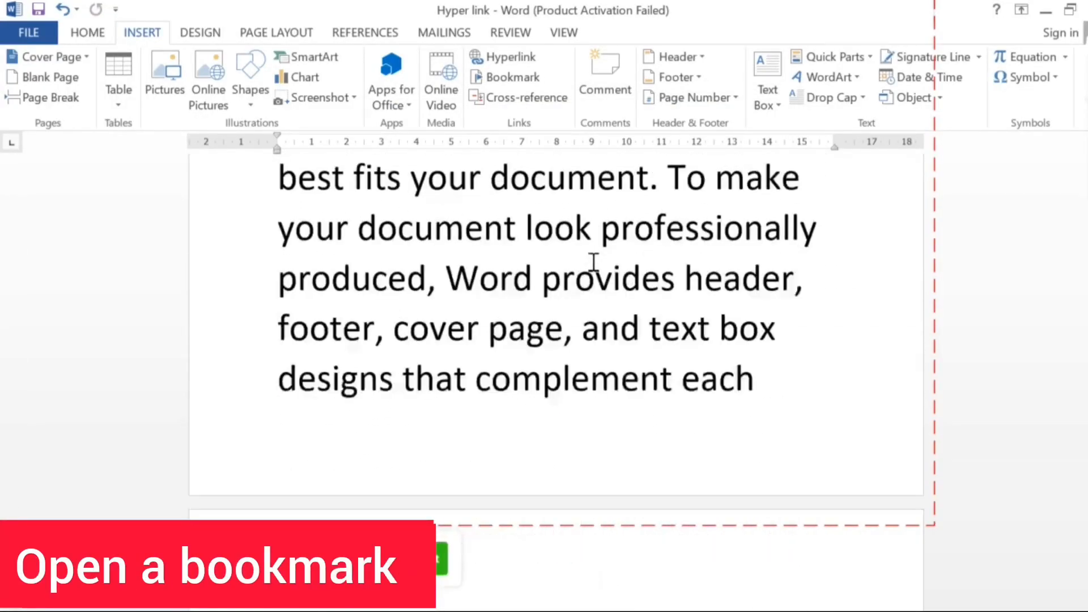
click(625, 292)
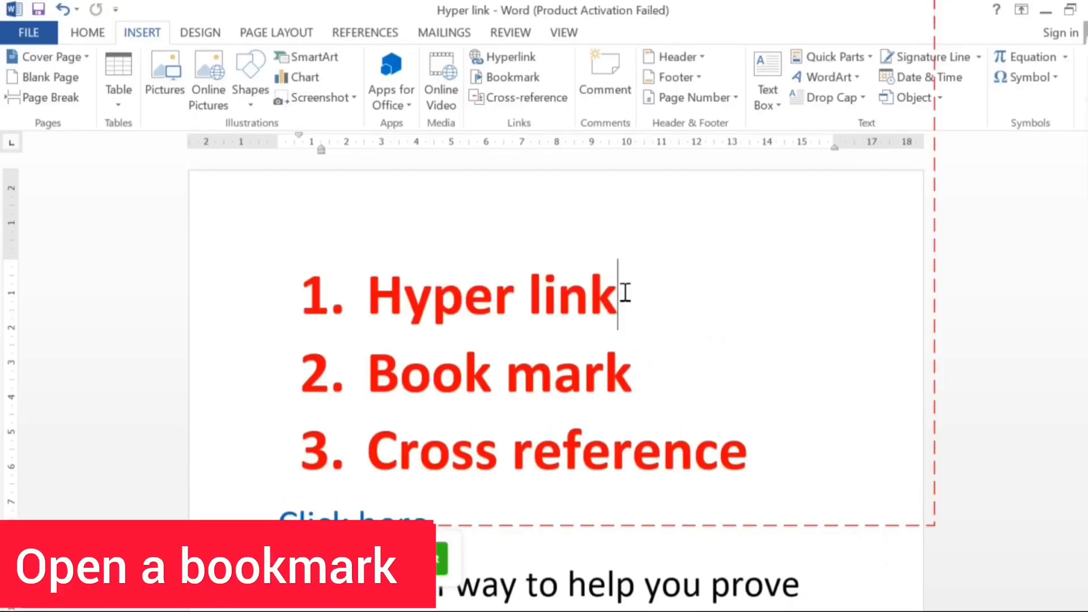
click(522, 80)
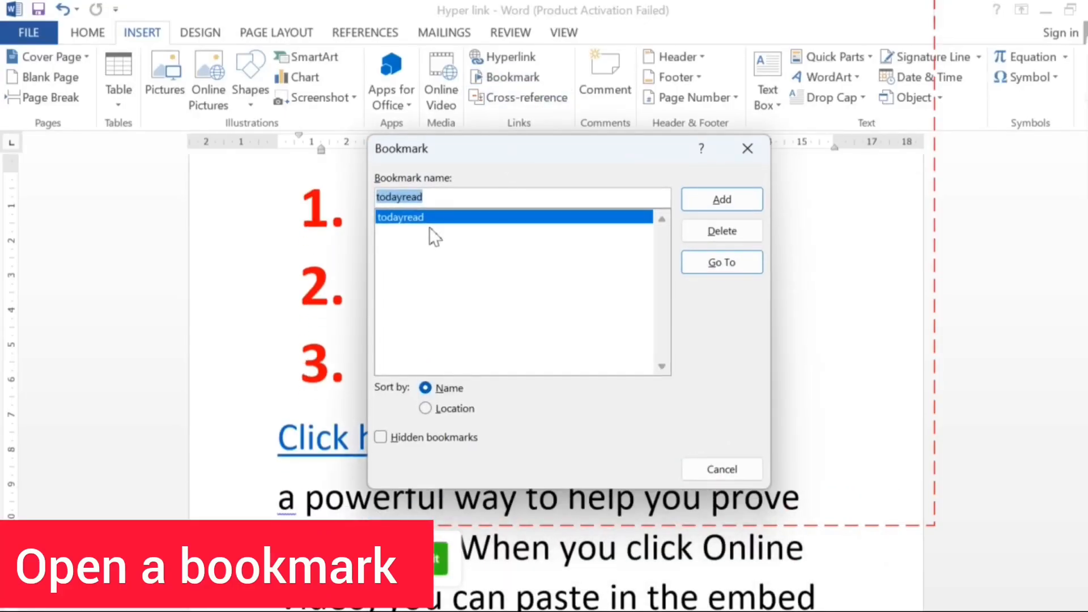
click(723, 264)
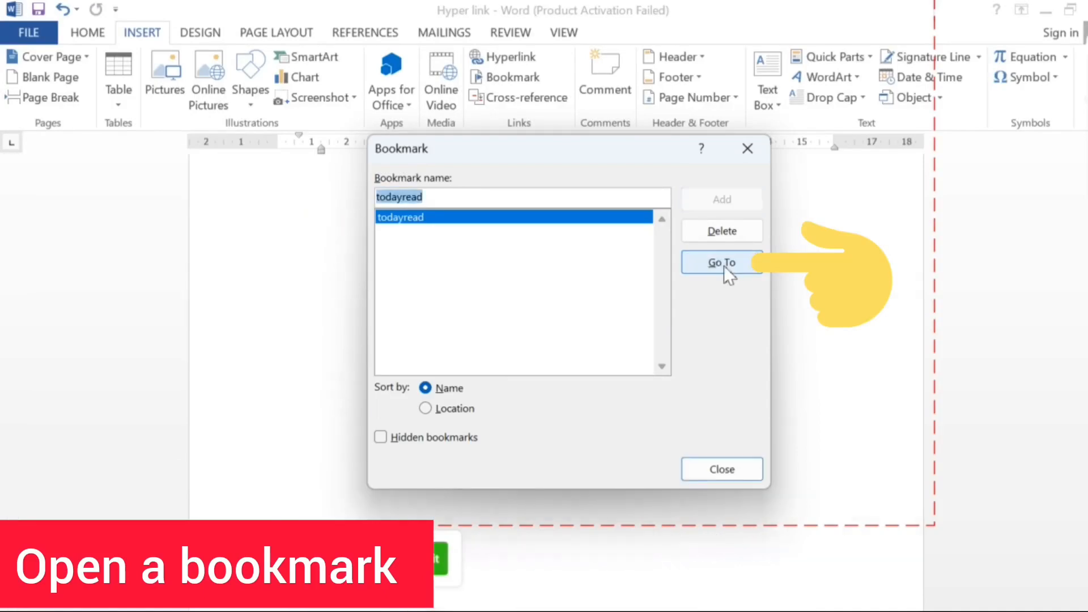
click(721, 469)
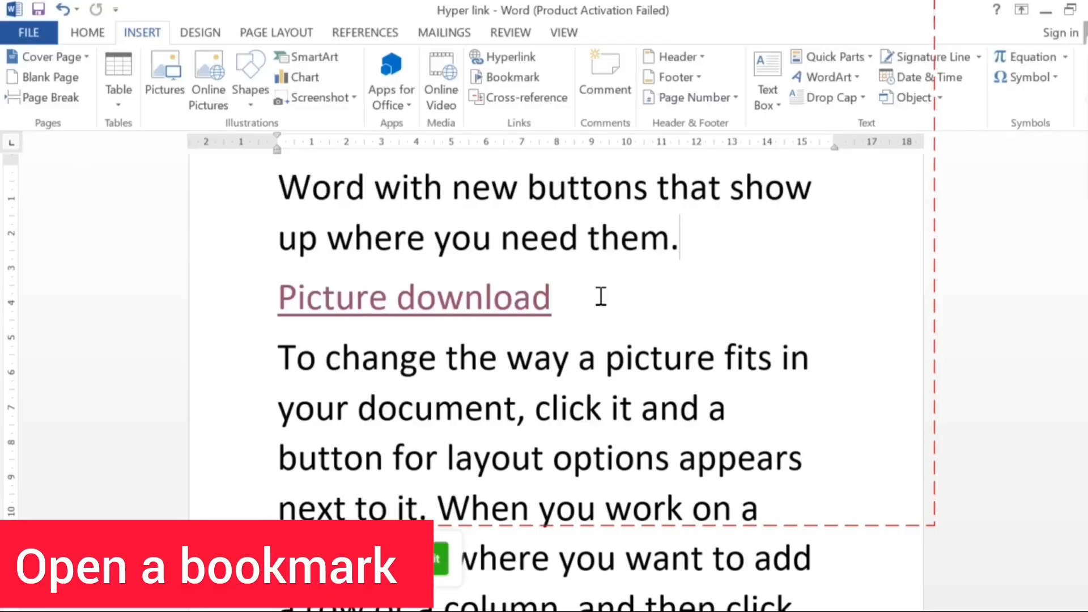
Repeat the jump to the todayread bookmark and close the dialog.
click(513, 76)
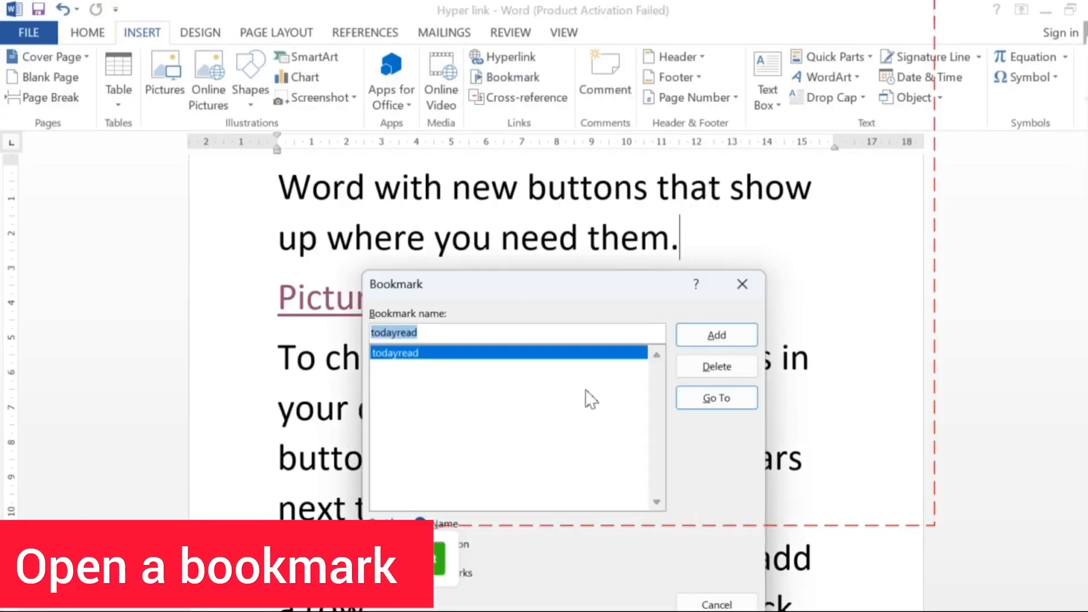
click(708, 396)
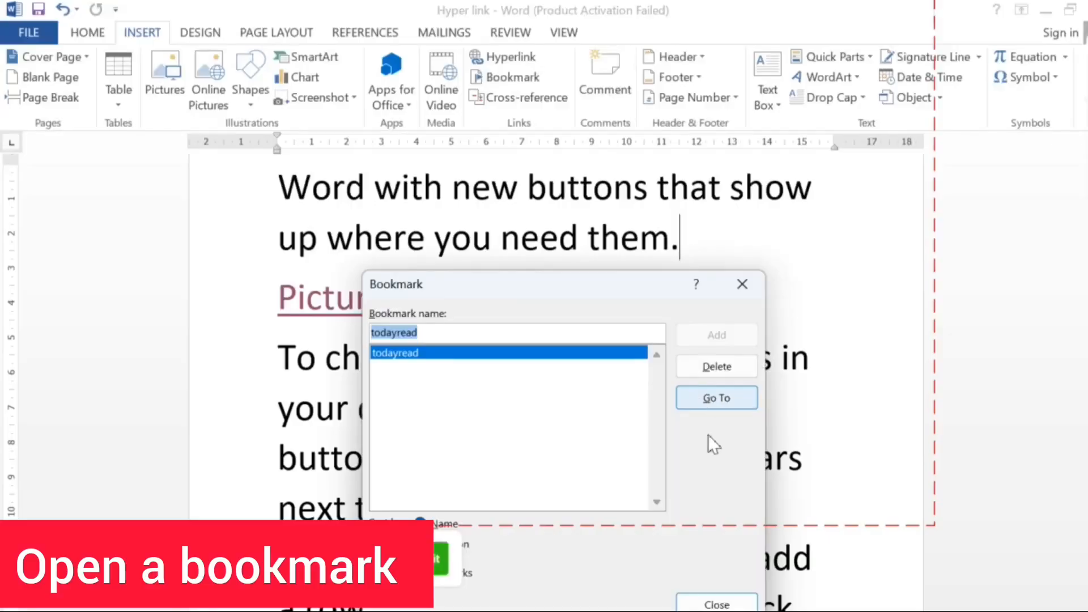
click(708, 605)
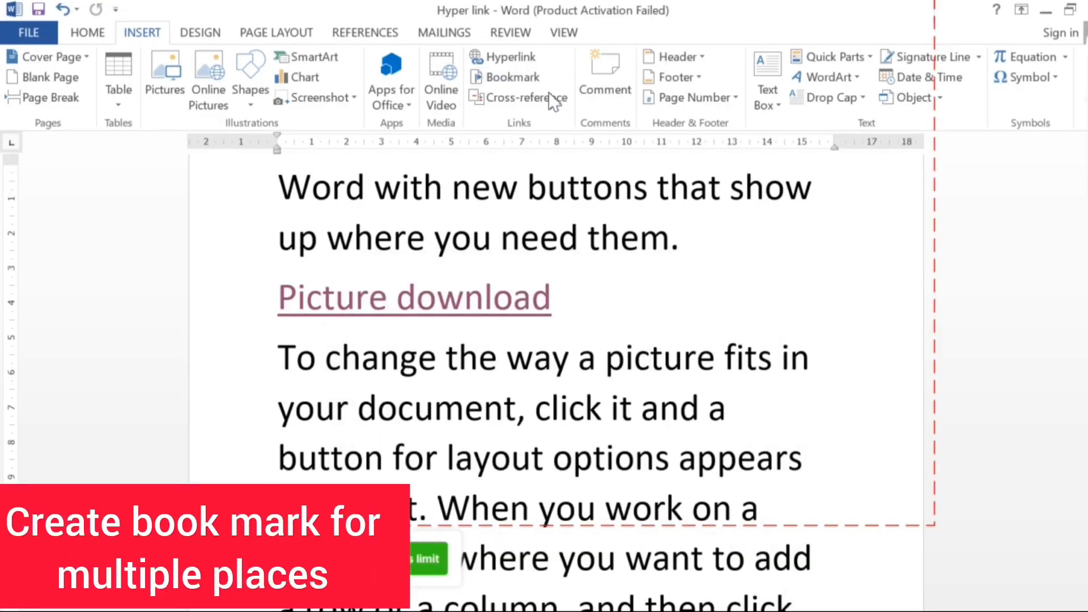
Add a second bookmark named "sundayread" at the end of the paragraph ending "matching cover page, header, and sidebar." after the "home" link.
scroll(597, 304, down, 15)
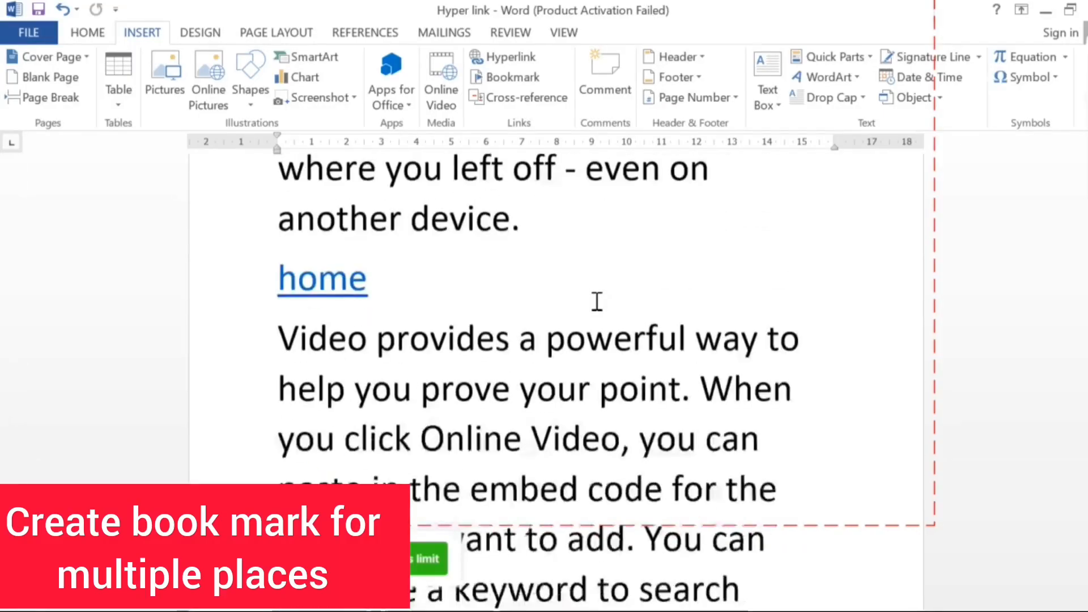
scroll(597, 300, down, 10)
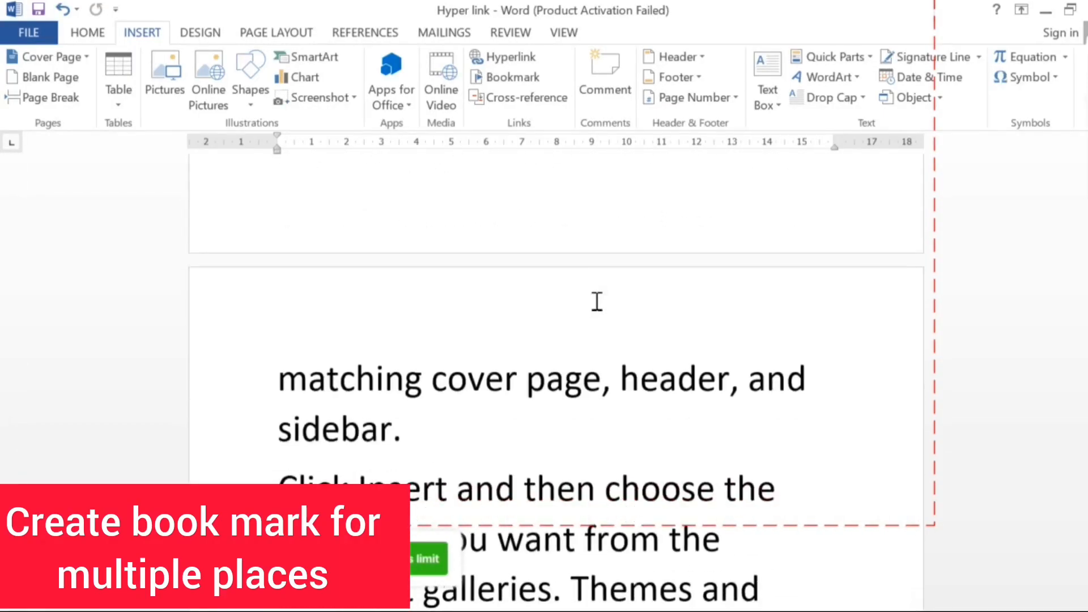
click(420, 434)
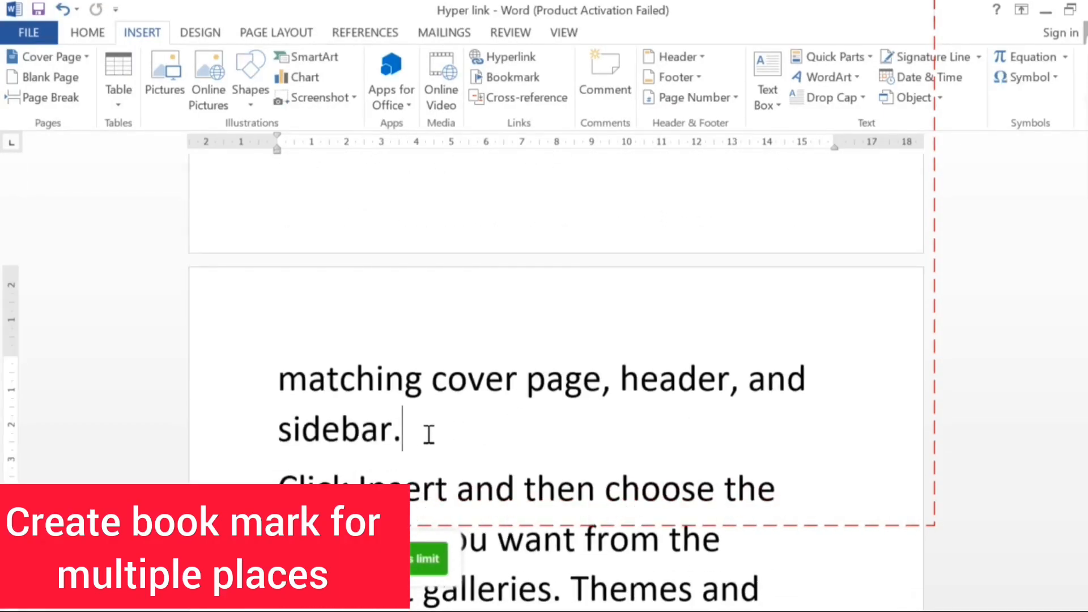
click(535, 73)
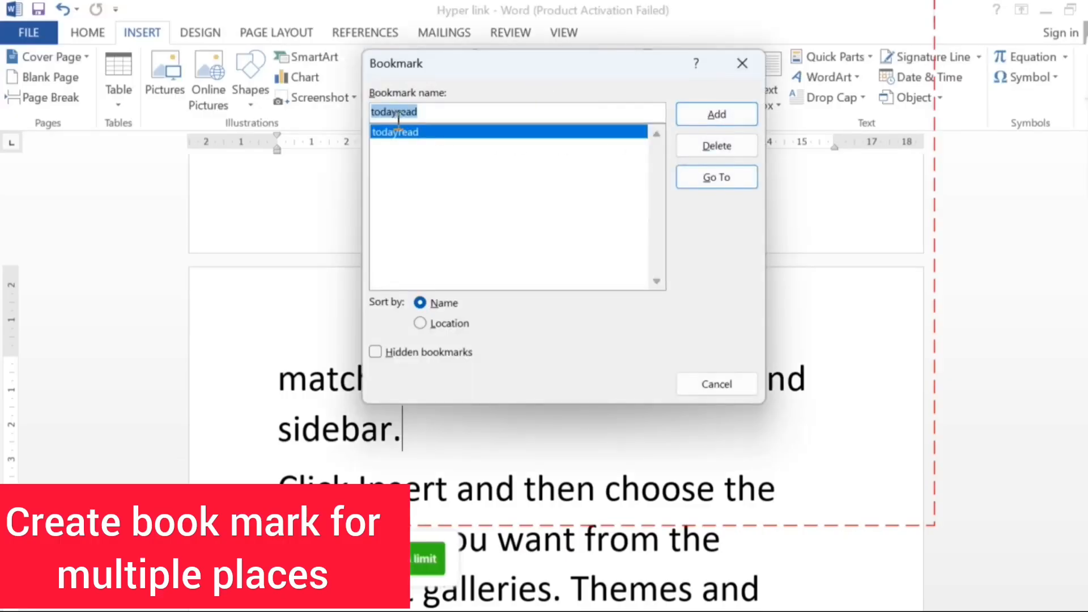
text(sundayread)
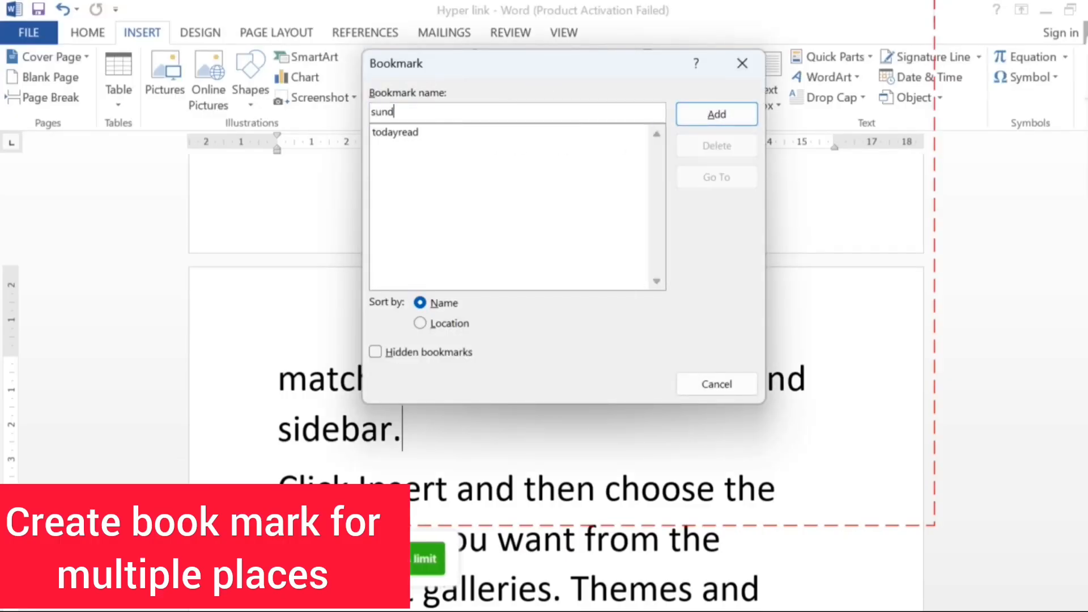
click(715, 120)
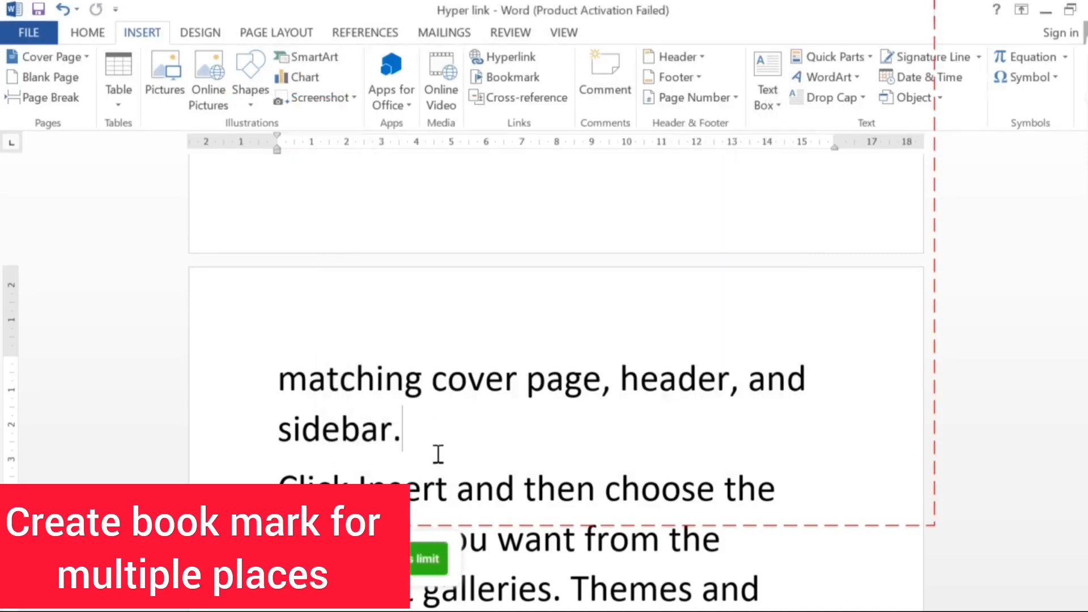
Reopen the bookmark list and go to the sundayread bookmark.
click(513, 77)
click(412, 149)
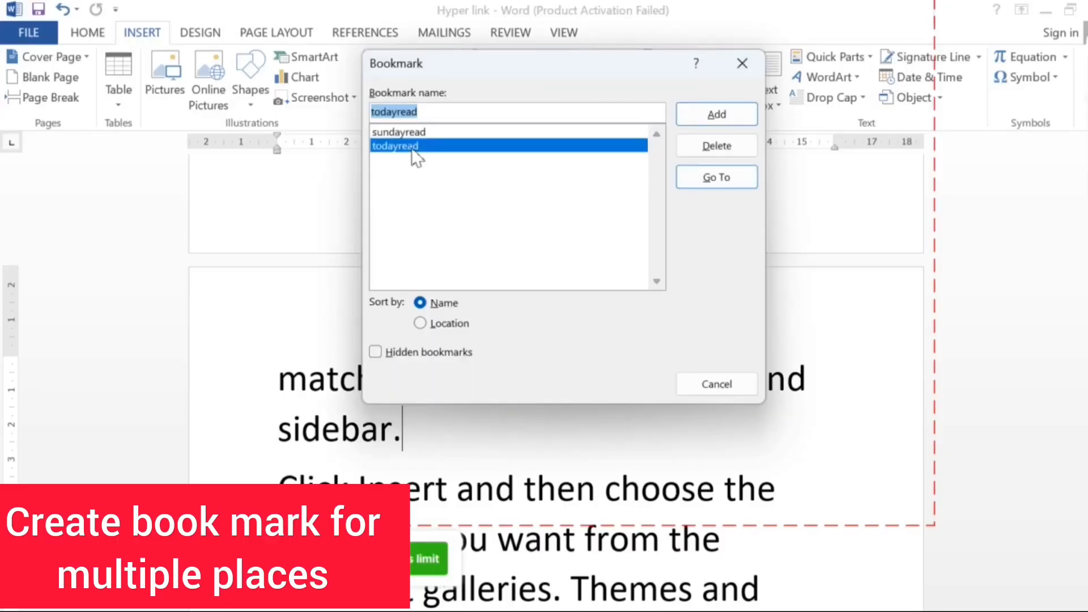
click(410, 133)
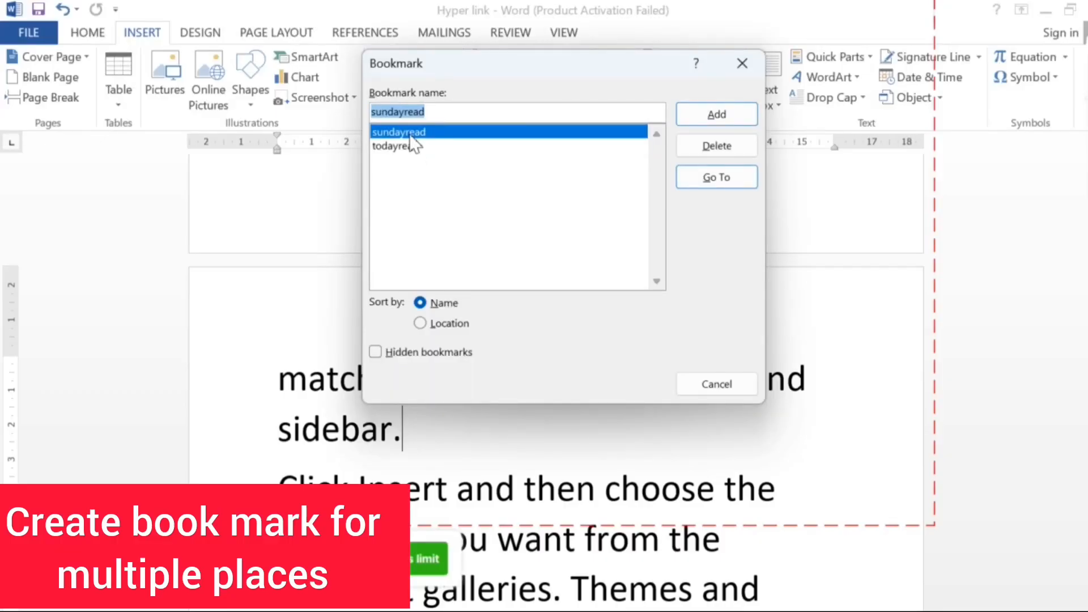
click(732, 177)
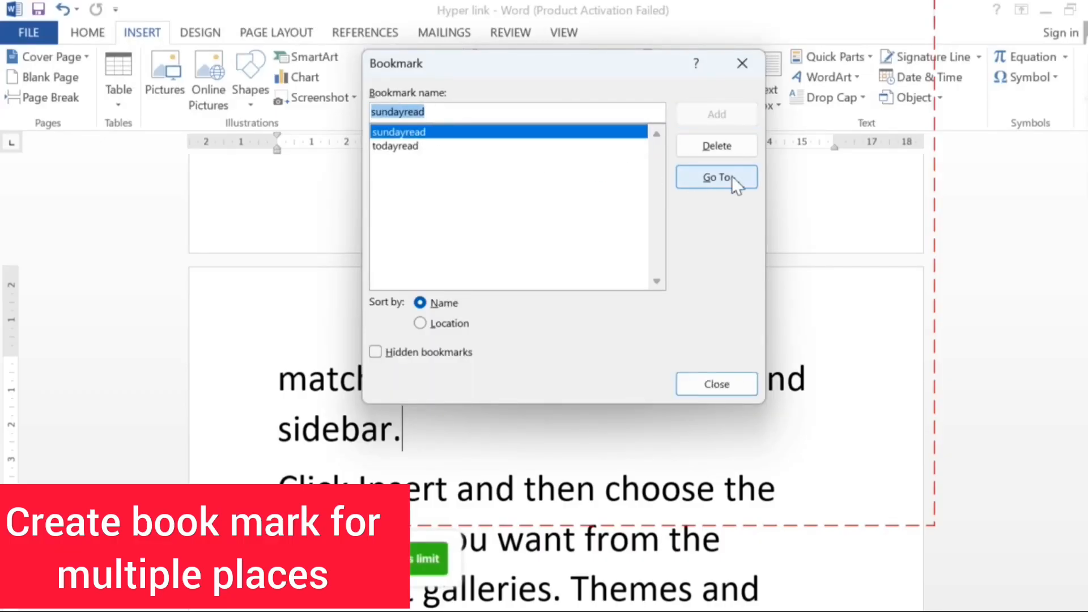
Go to the todayread bookmark and close the Bookmark dialog.
click(404, 147)
click(706, 179)
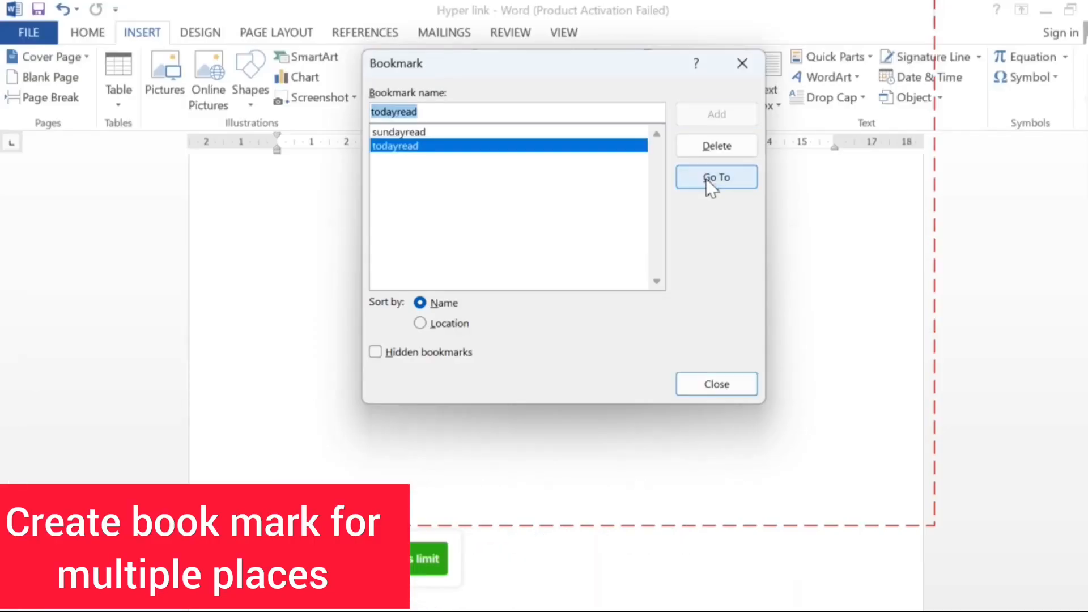
click(737, 390)
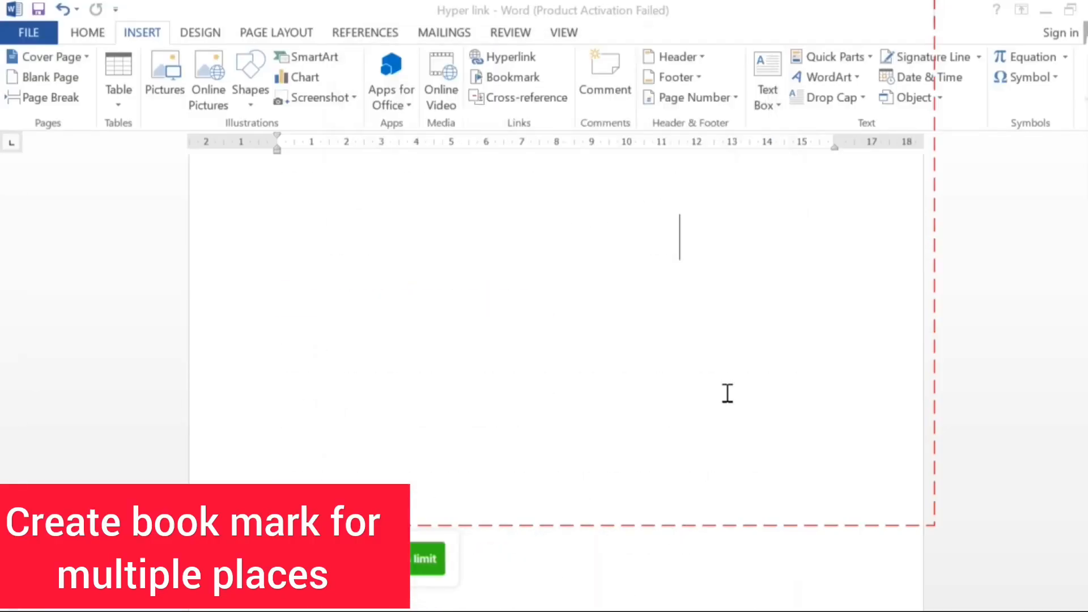
On a new line below "Click here" in the Cross reference section, insert a hyperlink to the sundayread bookmark and follow it.
click(620, 300)
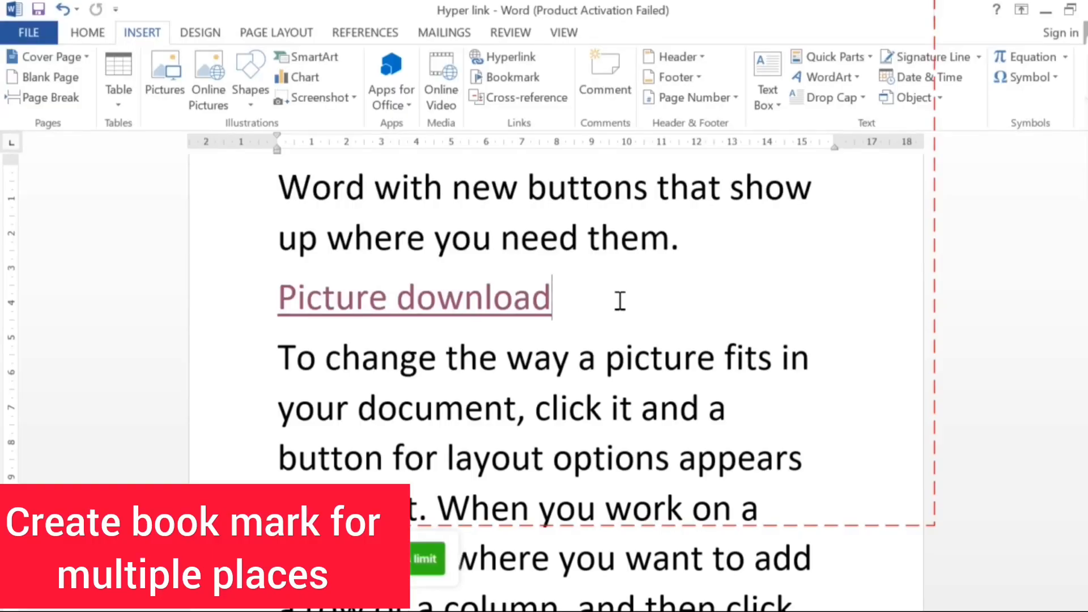
scroll(620, 300, up, 15)
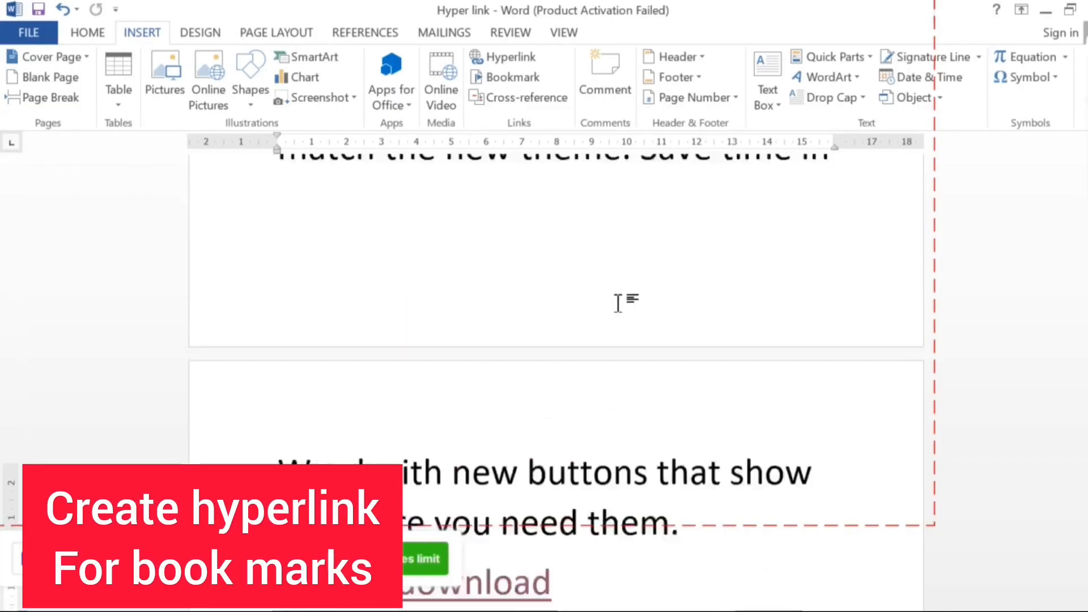
scroll(620, 301, down, 6)
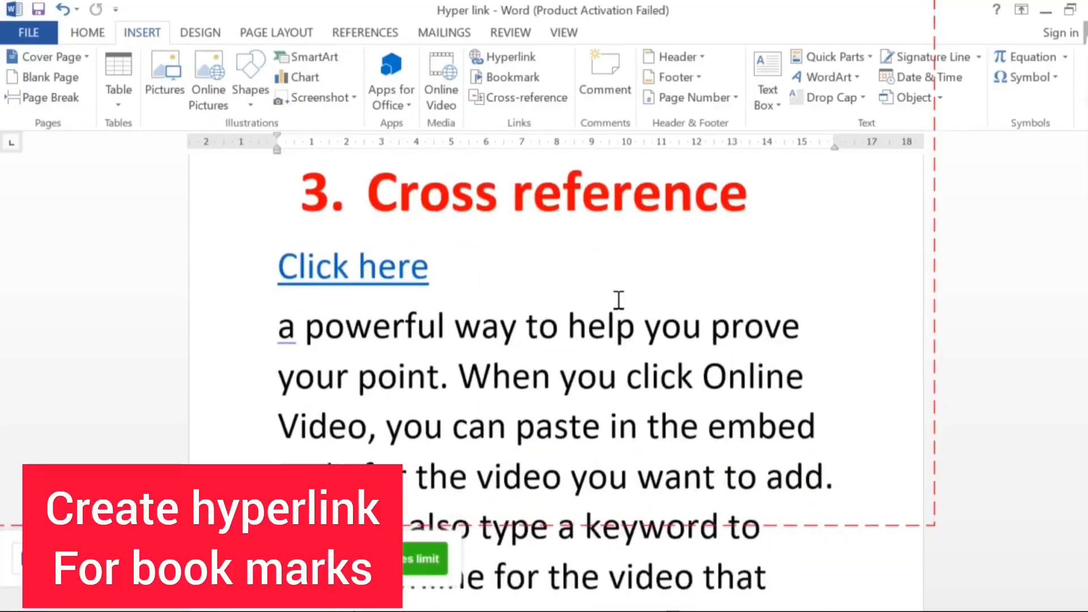
scroll(493, 197, up, 1)
click(492, 198)
key(Return)
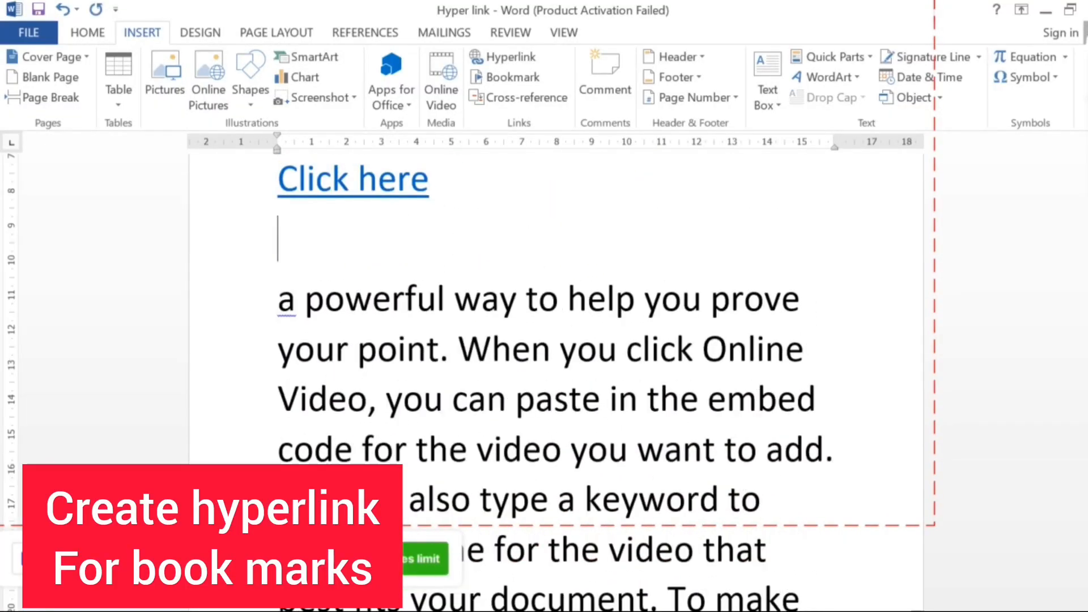
click(512, 56)
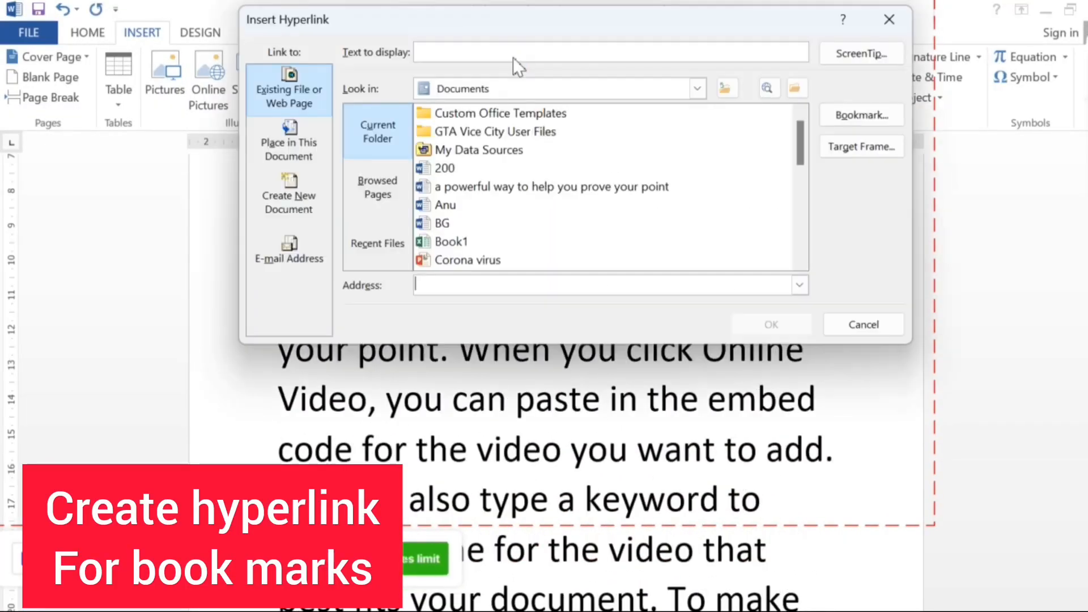
click(296, 162)
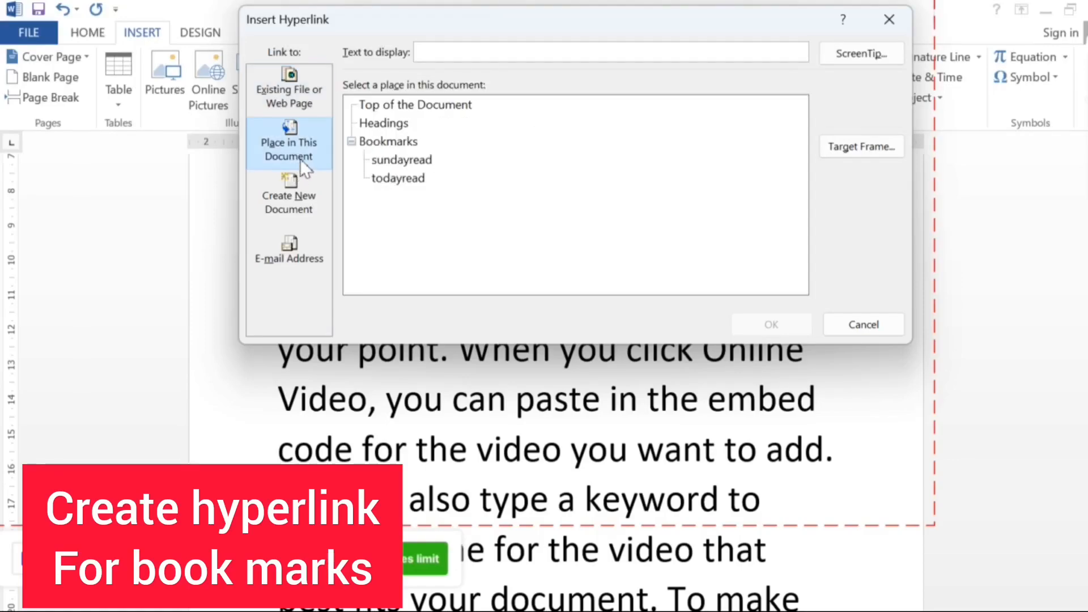
click(427, 163)
click(794, 324)
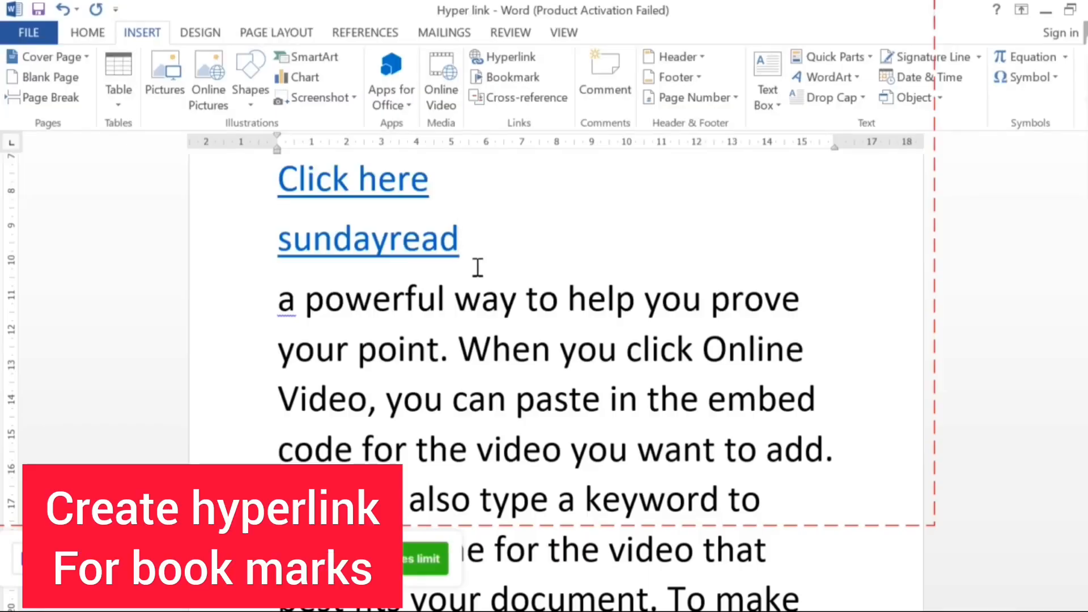
ctrl+click(385, 247)
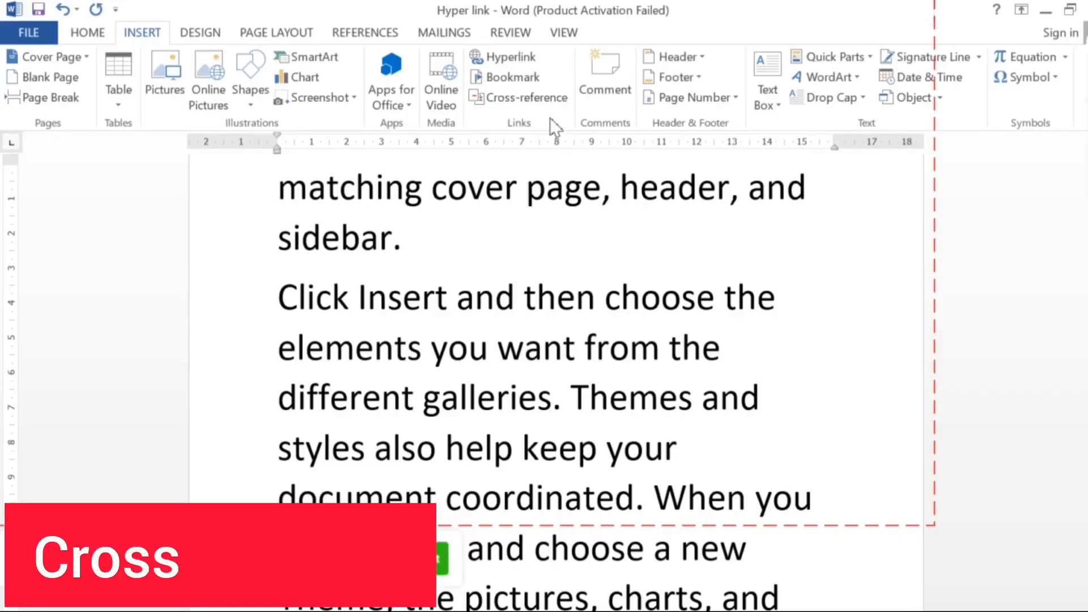
Insert a hyperlinked cross-reference to the bookmark text of todayread after "sidebar." and close the Cross-reference dialog.
click(543, 101)
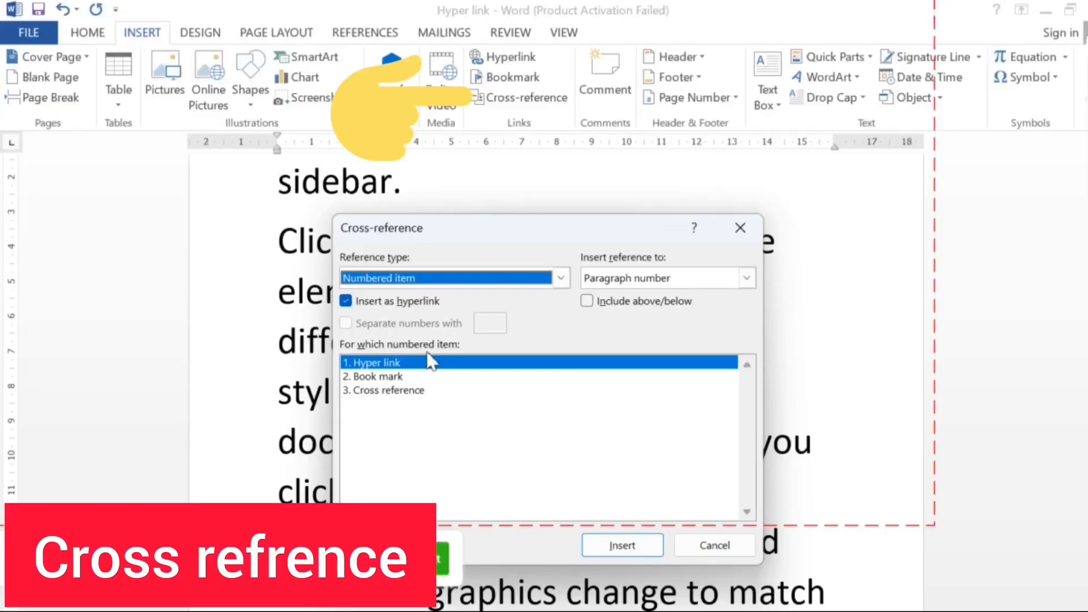
click(554, 277)
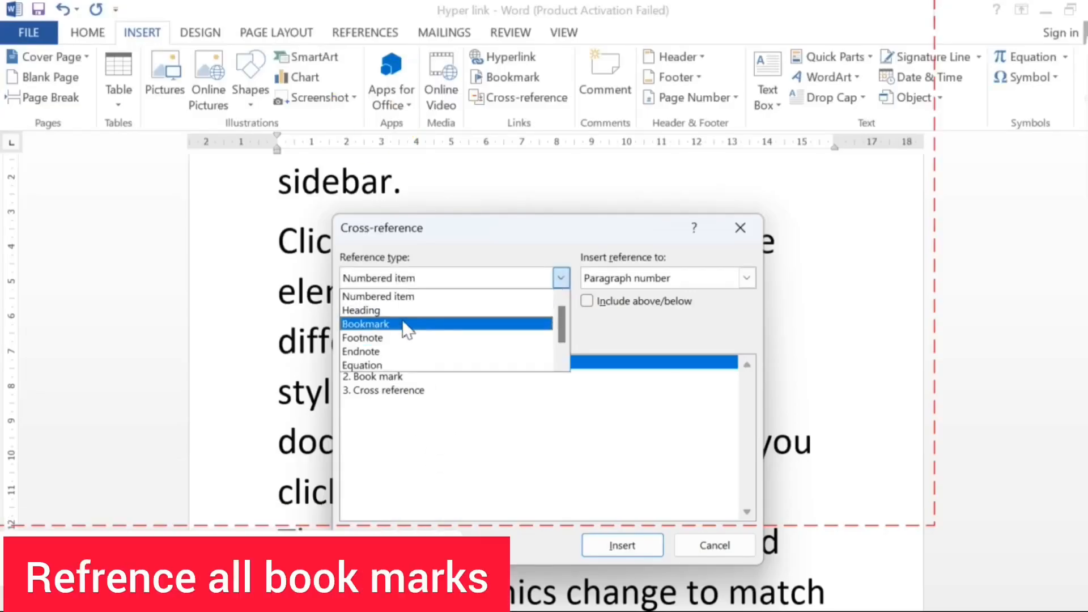
click(403, 324)
click(561, 277)
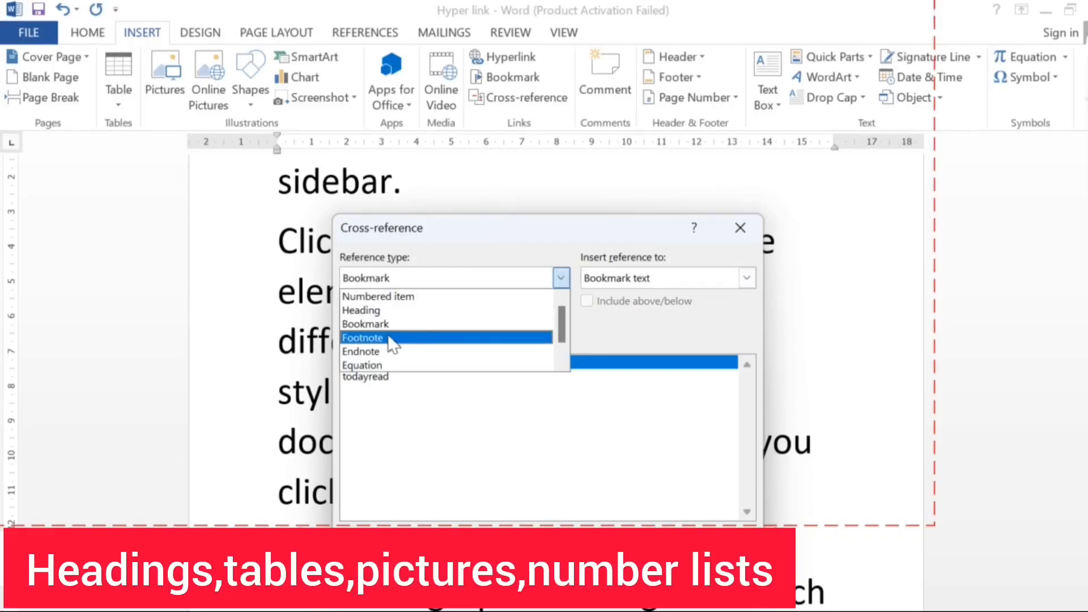
click(390, 376)
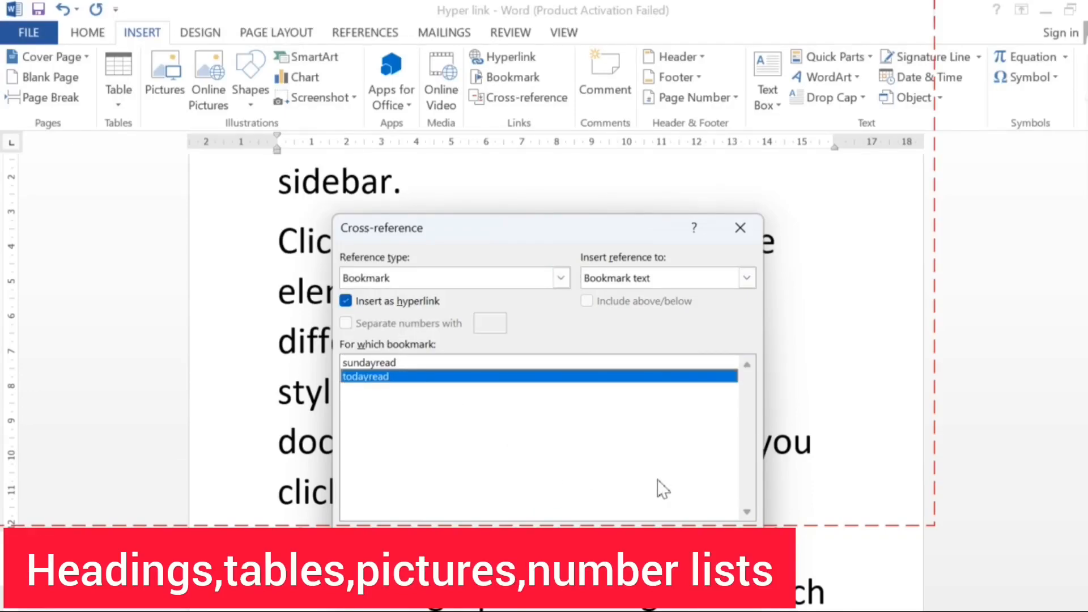
click(623, 547)
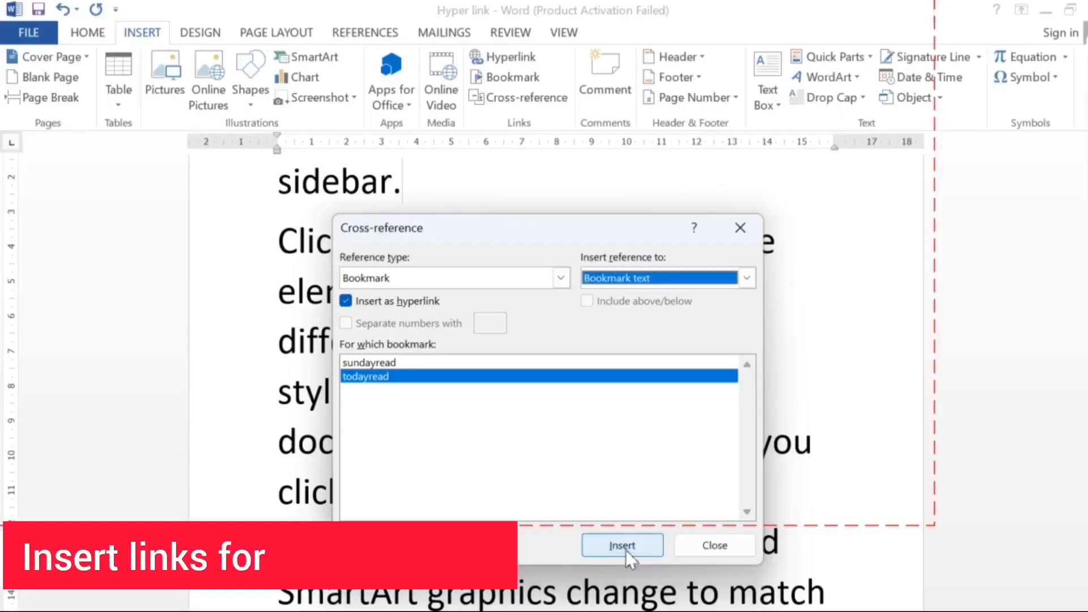
click(701, 548)
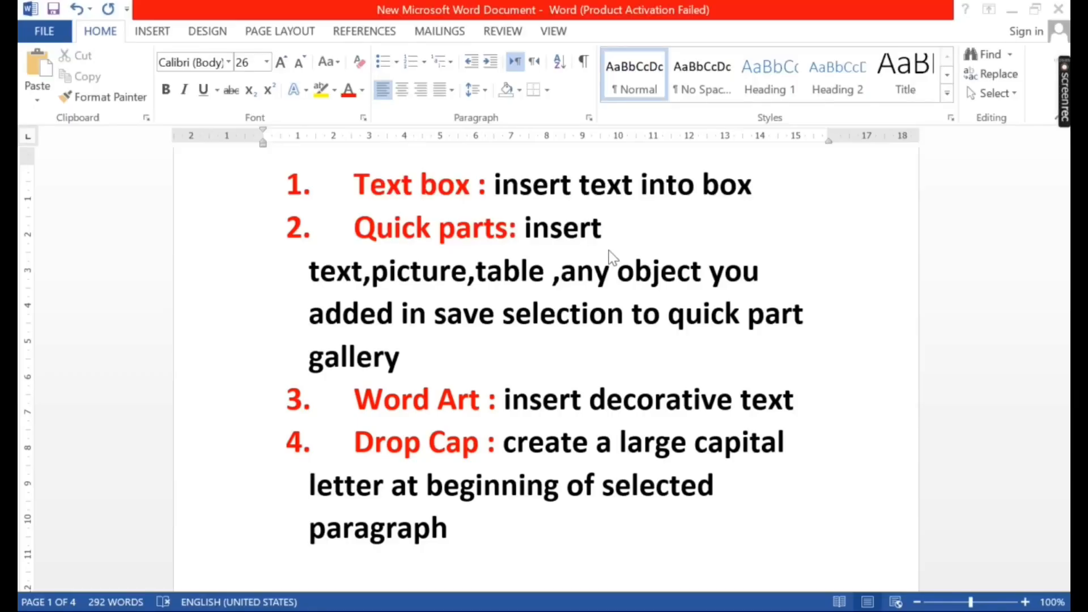
In New Microsoft Word Document, insert a Simple Text Box in the blank space above "Video provides".
scroll(534, 376, down, 5)
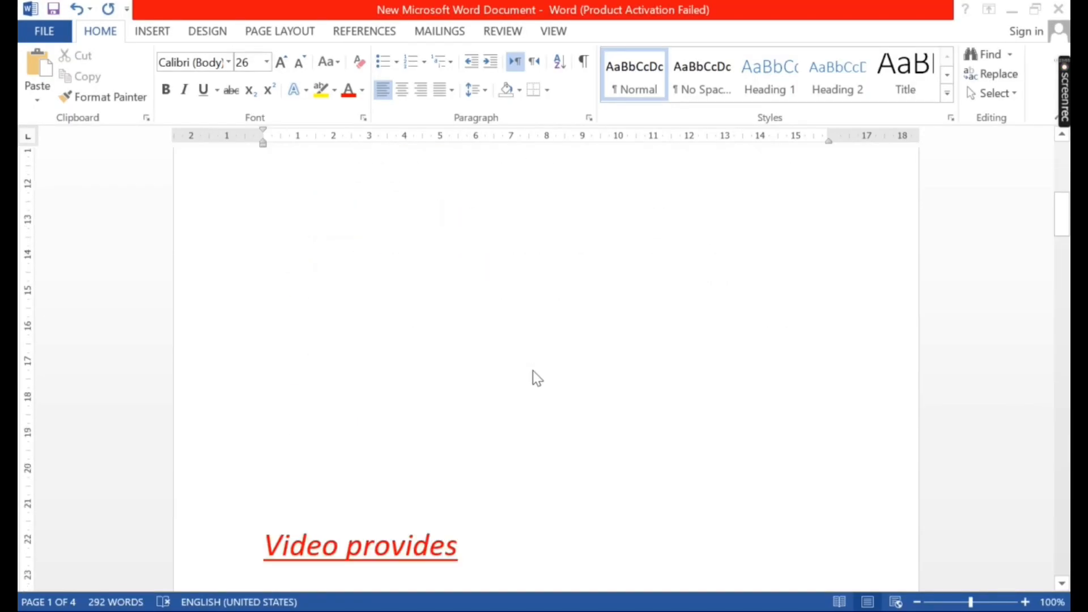
scroll(535, 376, up, 1)
click(345, 292)
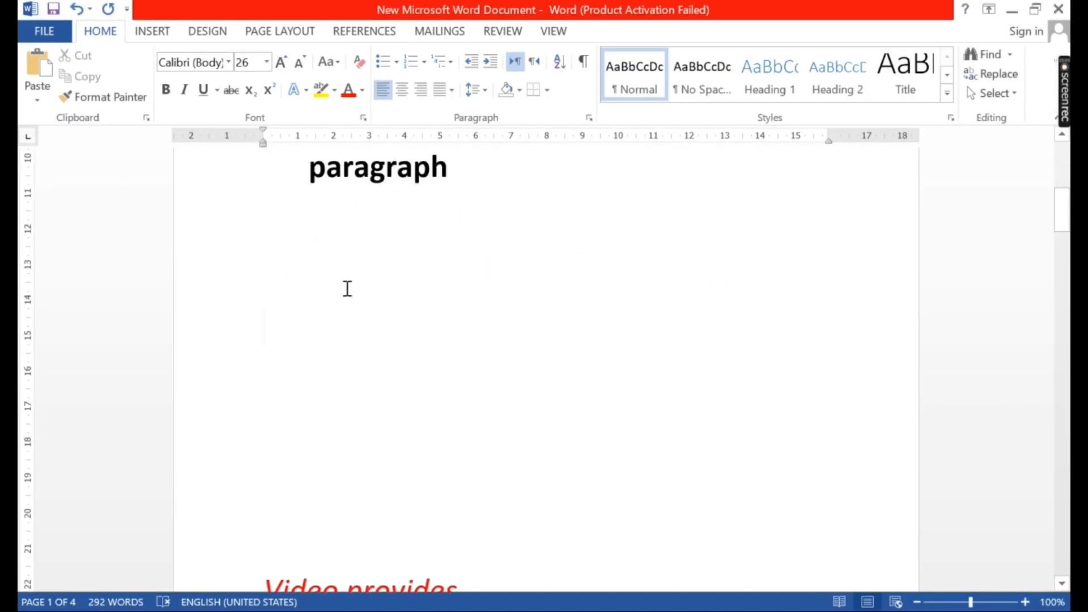
click(153, 32)
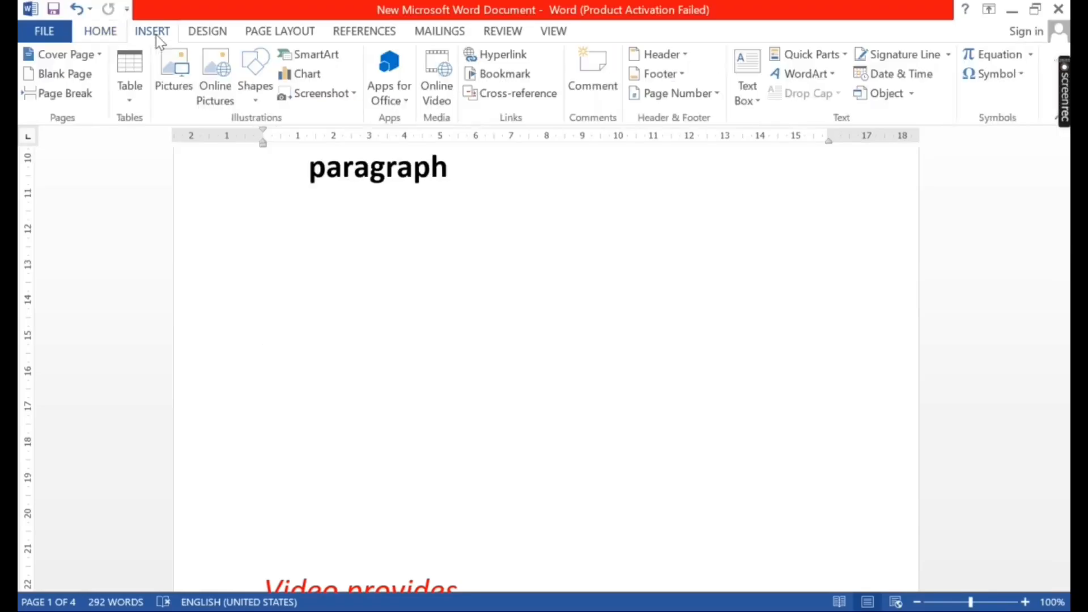
click(756, 75)
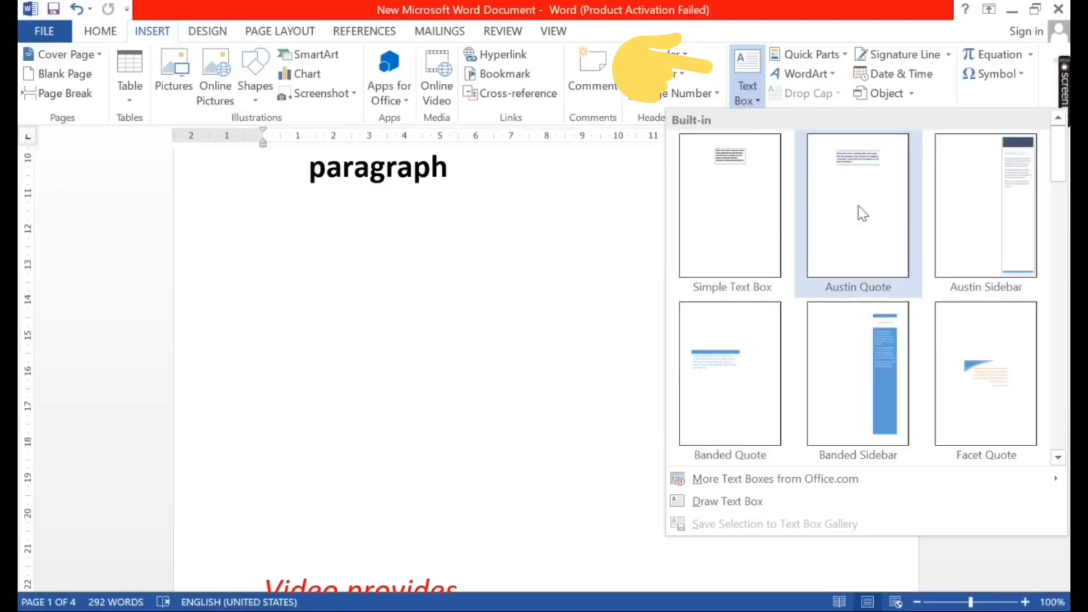
click(728, 172)
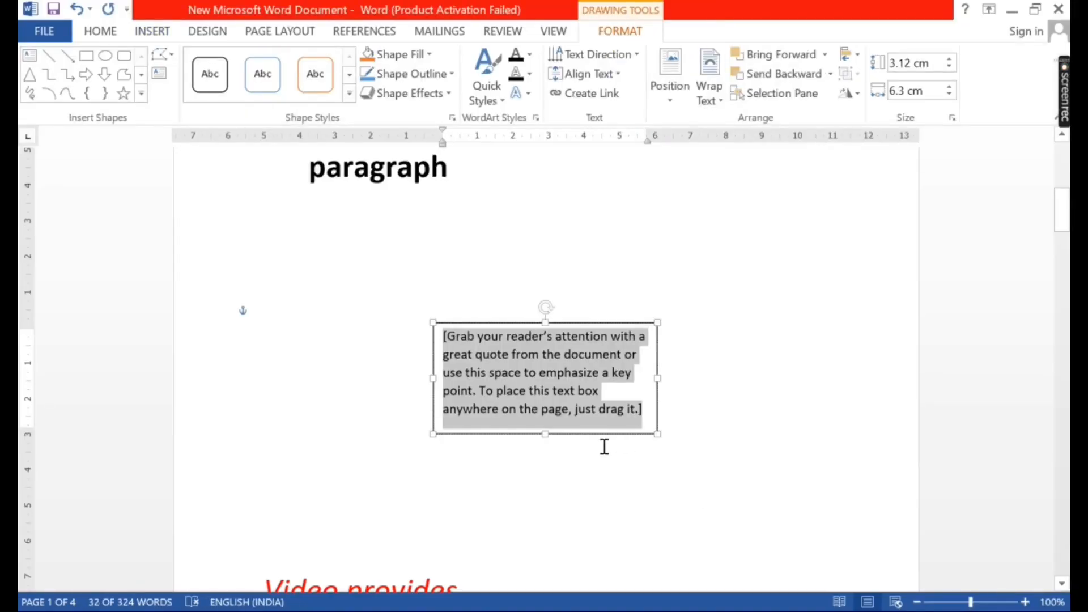
Replace the text box placeholder with "Note:" followed by about six lines of random filler text.
text(note)
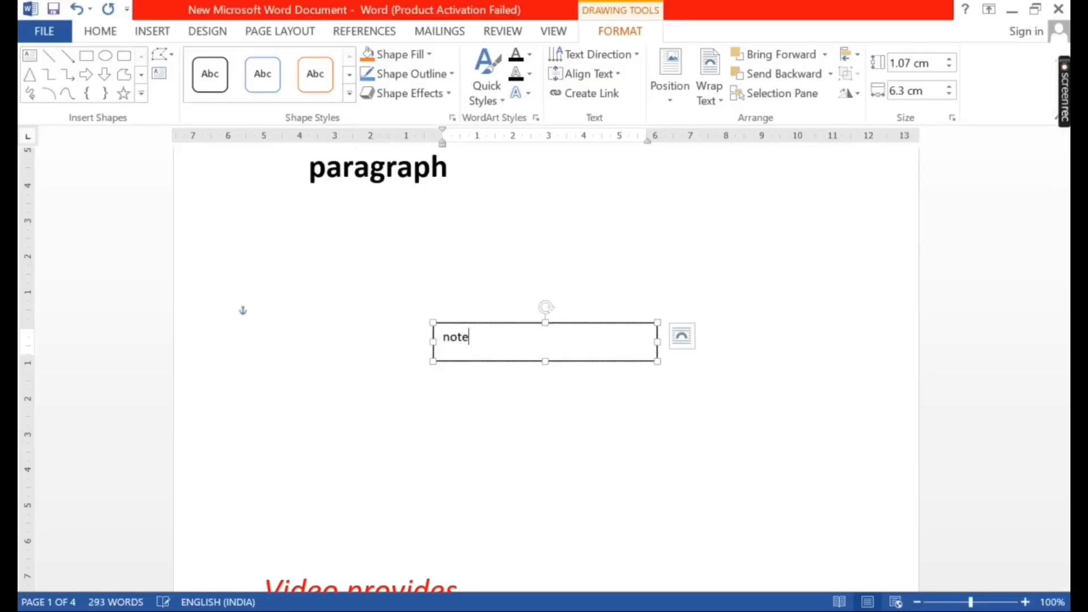
text(: jhghjg jhghj)
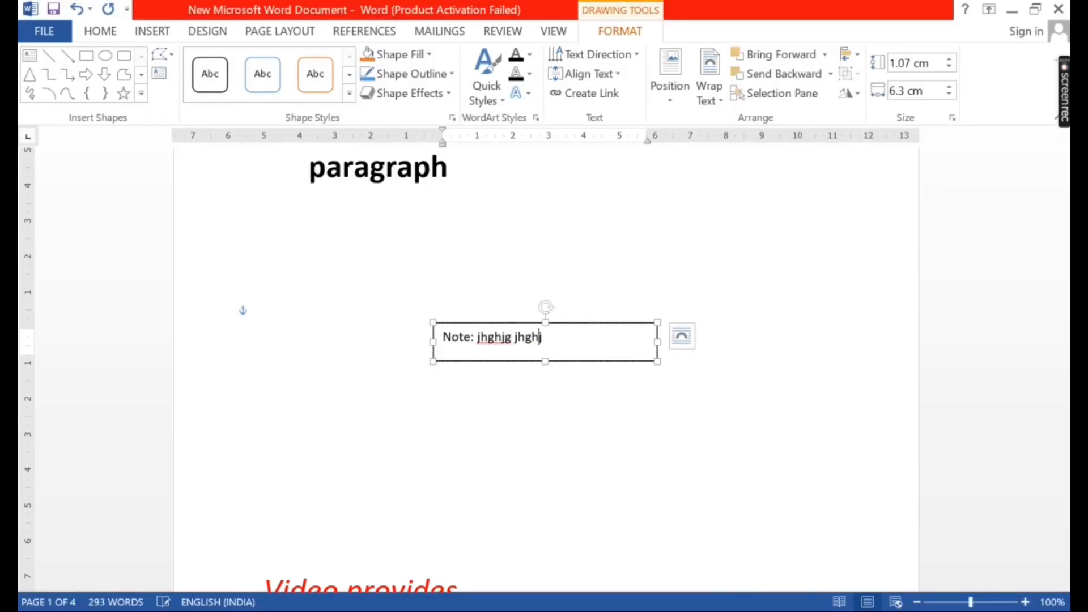
text( hgjhg hjg jh gjhgjhgjh ghjghjgjhj )
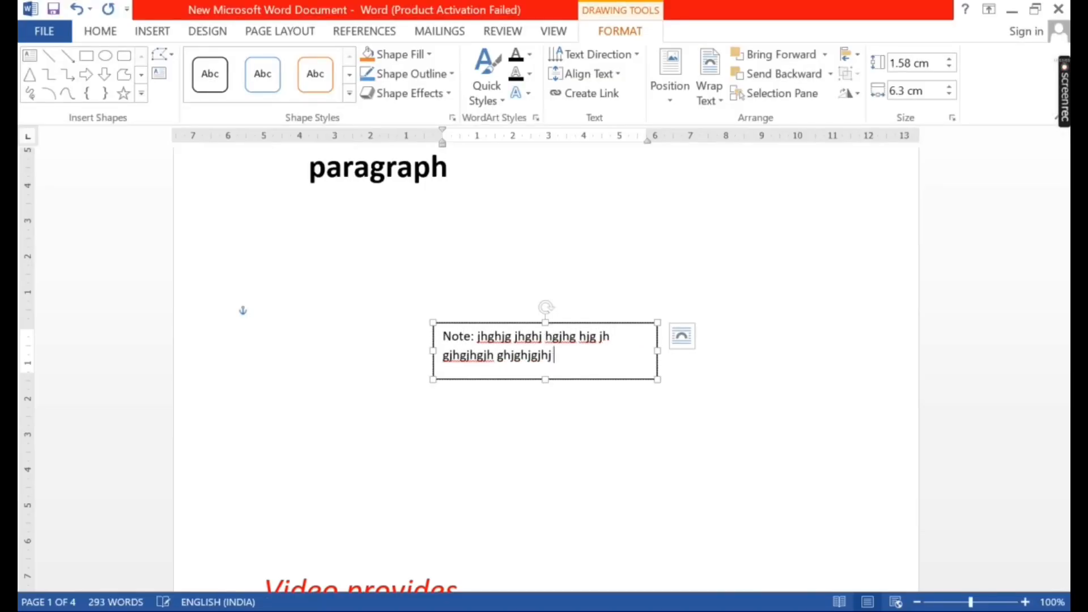
text(ghjgjhgjhghjgjhghjgjhg hjghj ghj)
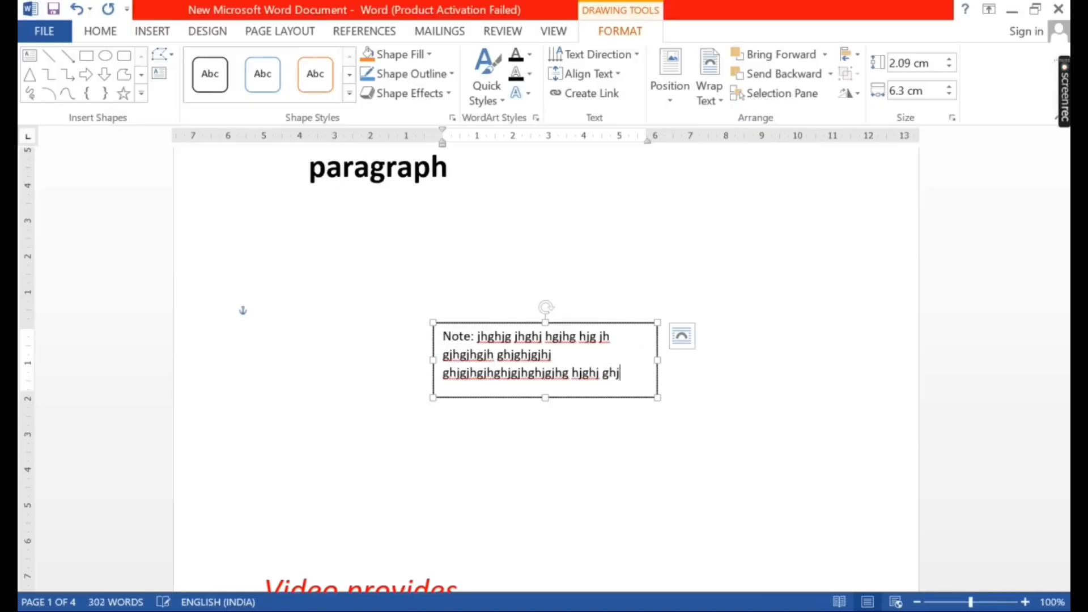
text(hj jhghjgjhghjgjh ghjghjgjh)
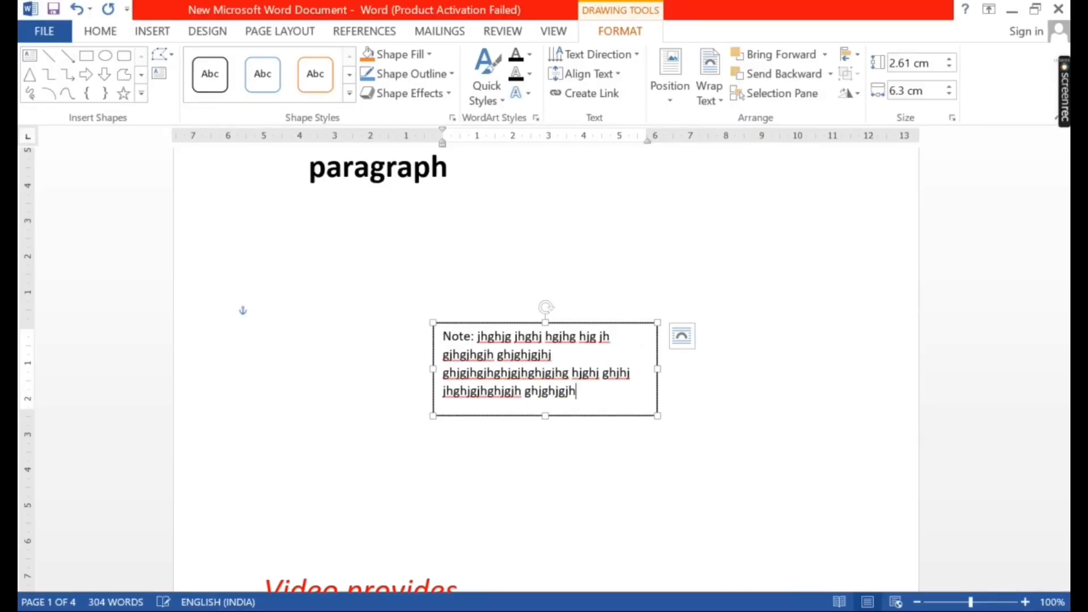
text(g hhjg jhgjh gjhg jhghjg jhg hjghjghjg)
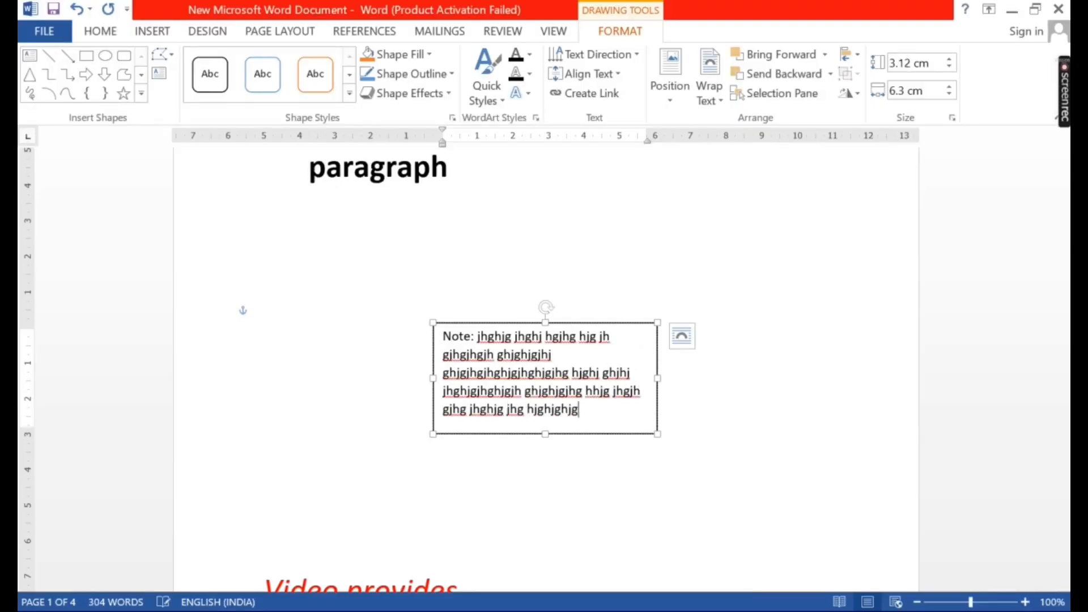
text(hjgjhg hjg hjgjhghjgjhghjg hjg hjghjg hjgjh)
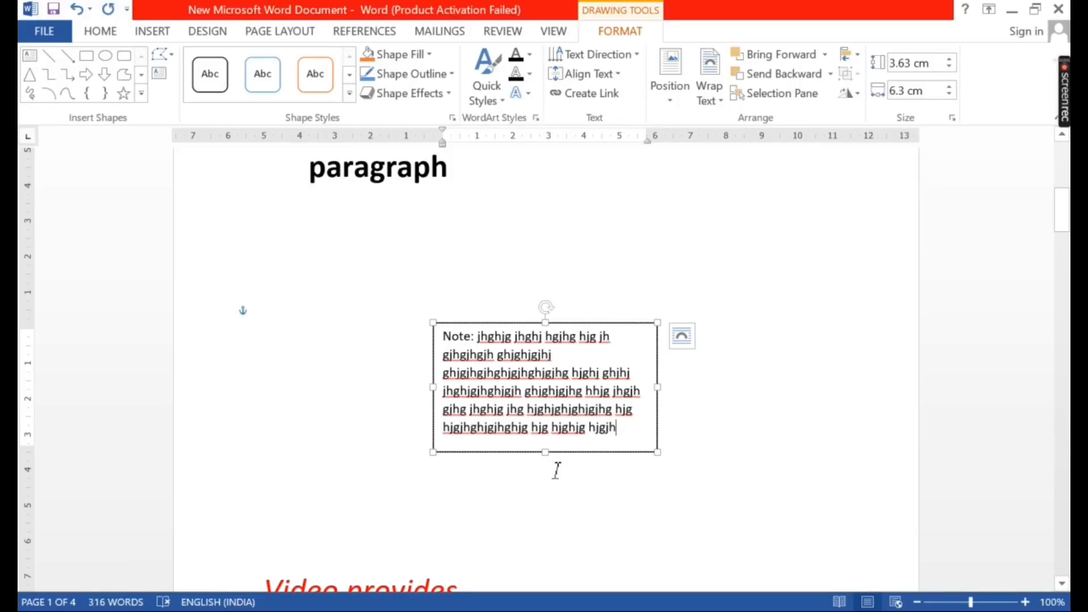
Apply the solid orange shape style from the third gallery row to the note text box.
click(349, 95)
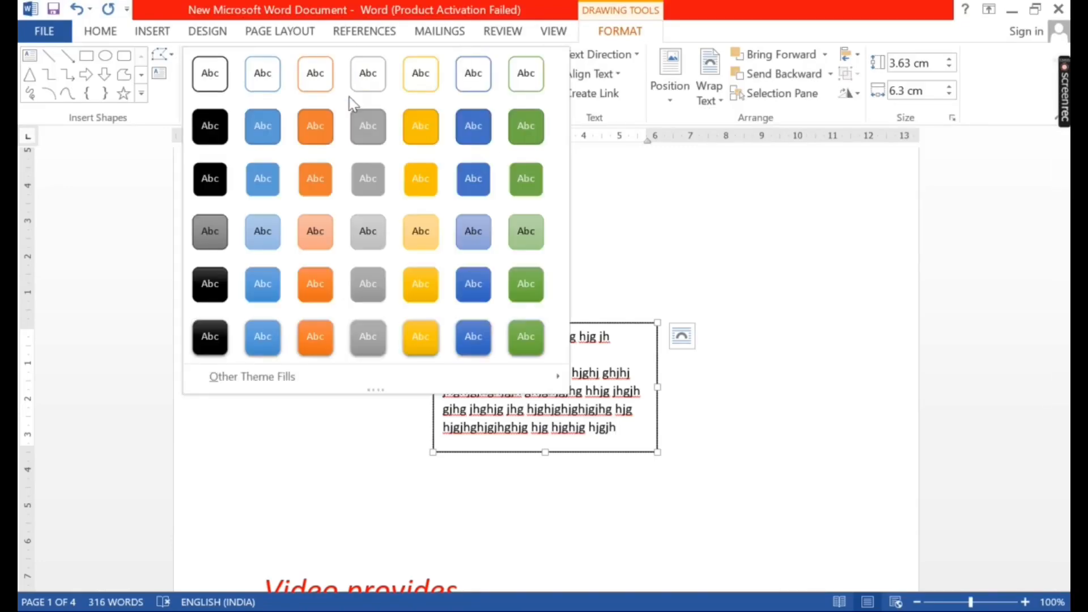
click(325, 187)
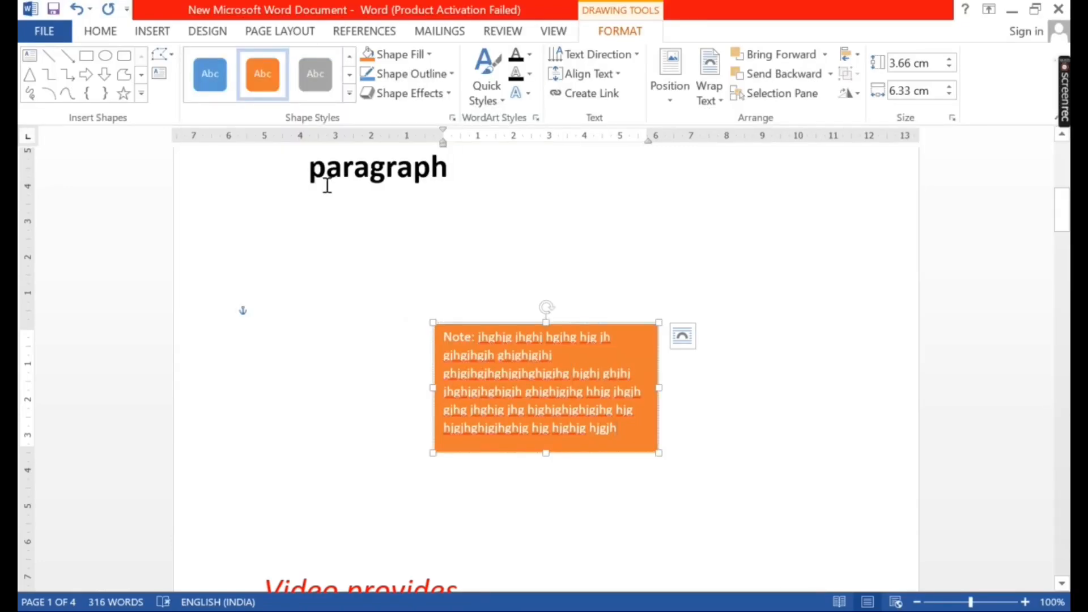
Try a yellow fill and a different outline weight on the text box, and restore its orange shape style.
click(429, 53)
click(410, 192)
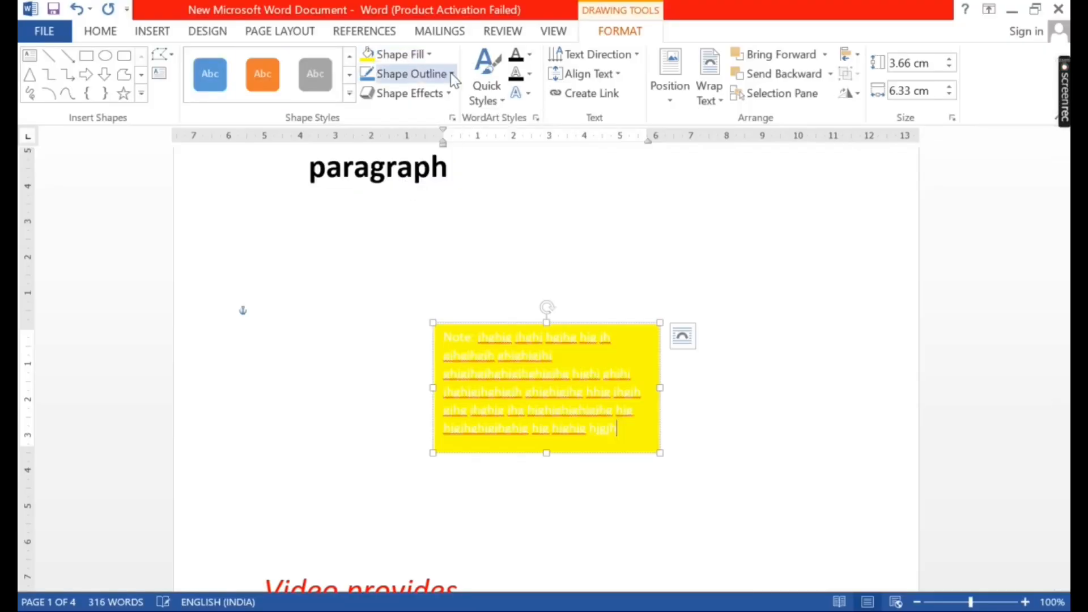
click(451, 73)
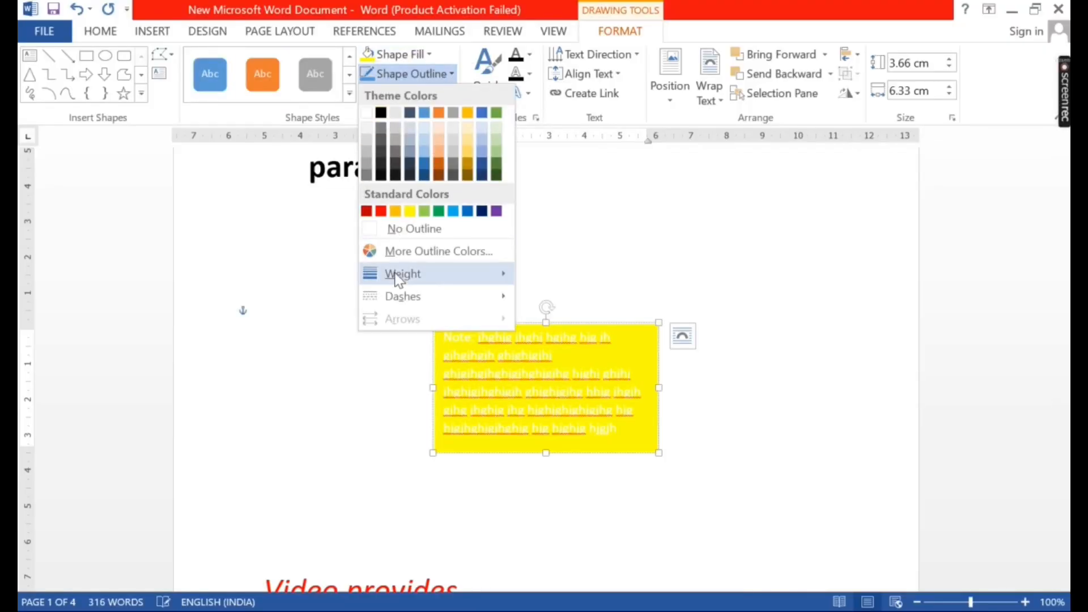
mouse_move(400, 274)
click(612, 385)
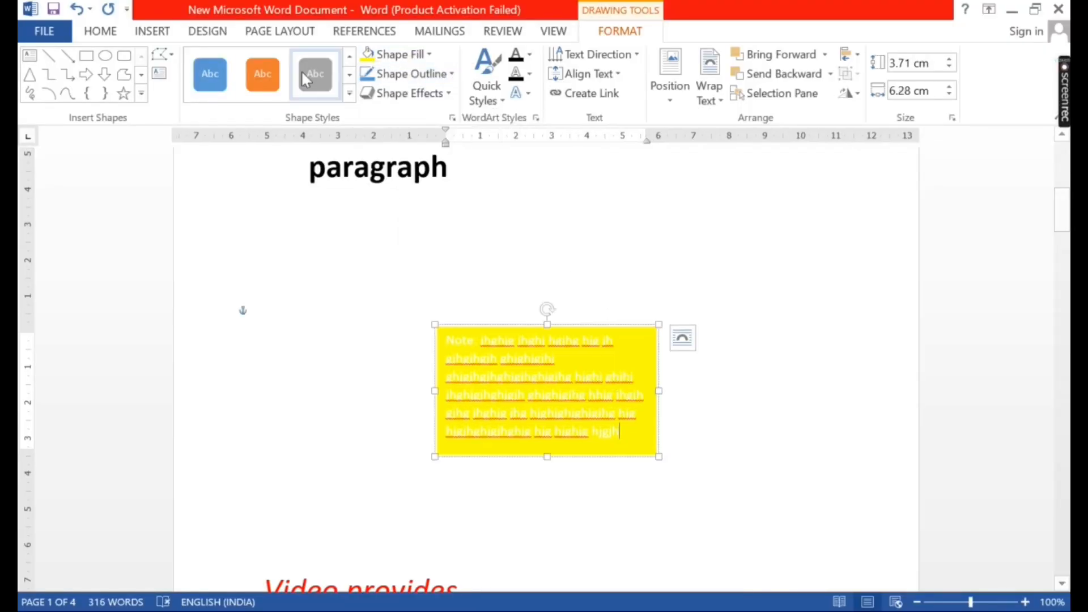
click(263, 73)
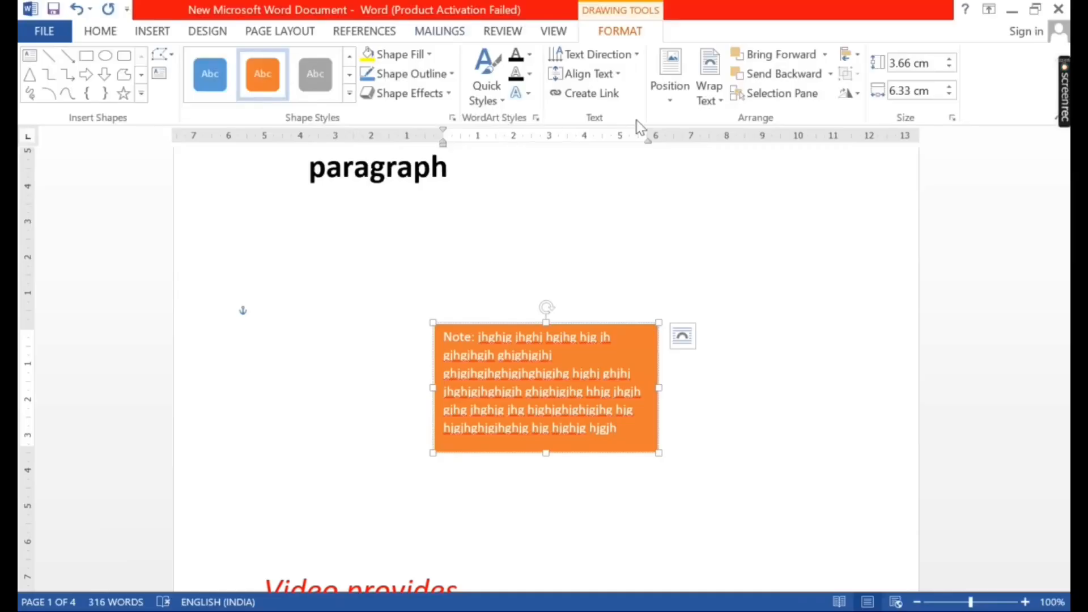
click(153, 32)
click(114, 33)
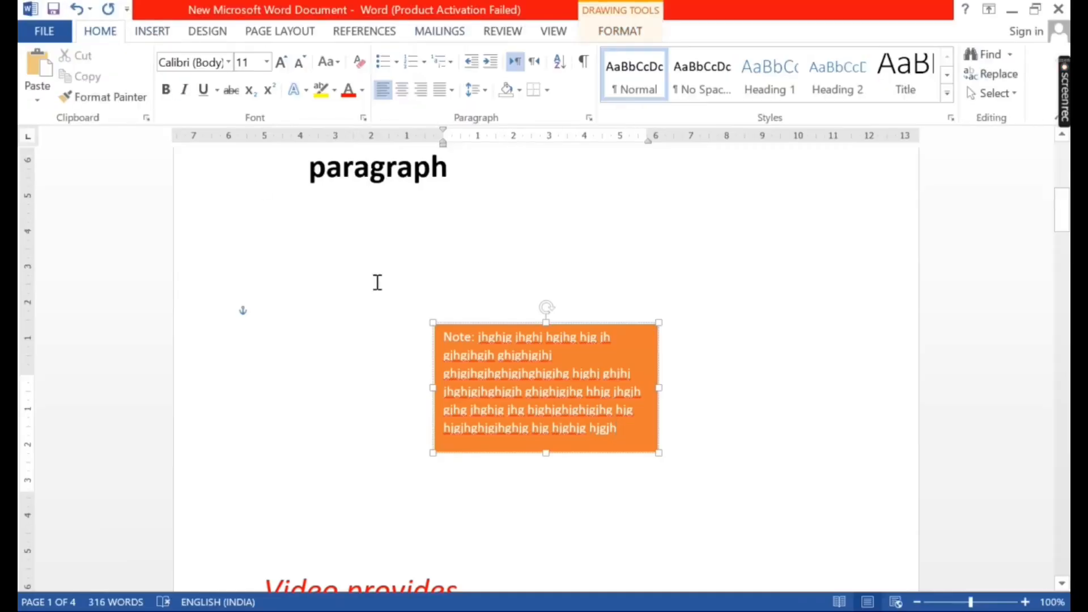
scroll(376, 282, up, 5)
scroll(381, 287, down, 1)
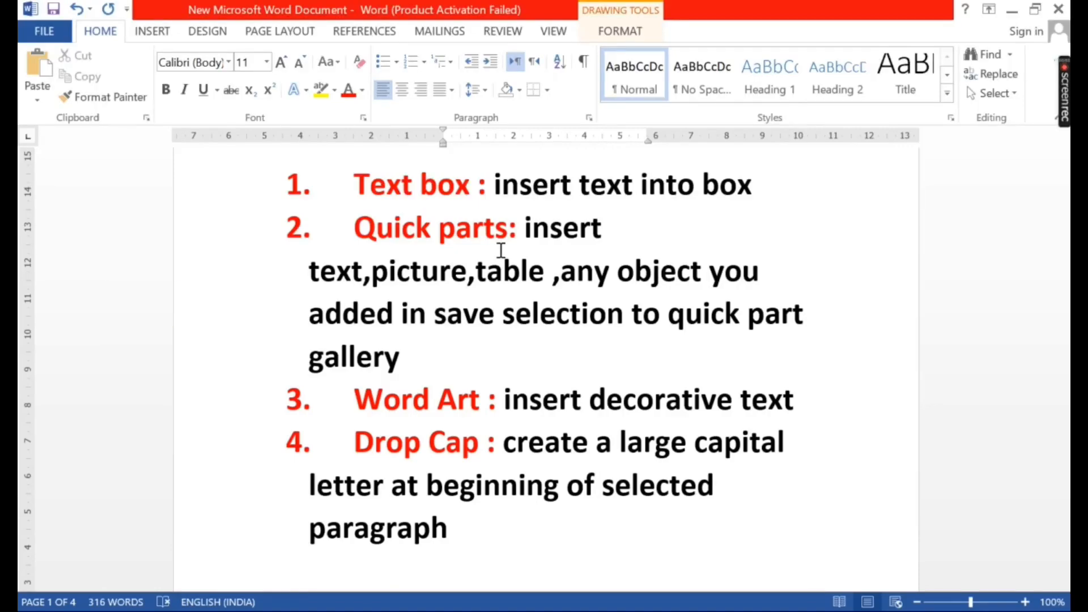
Save the red "Video provides" heading to the Quick Part Gallery under the name "text".
scroll(418, 457, down, 10)
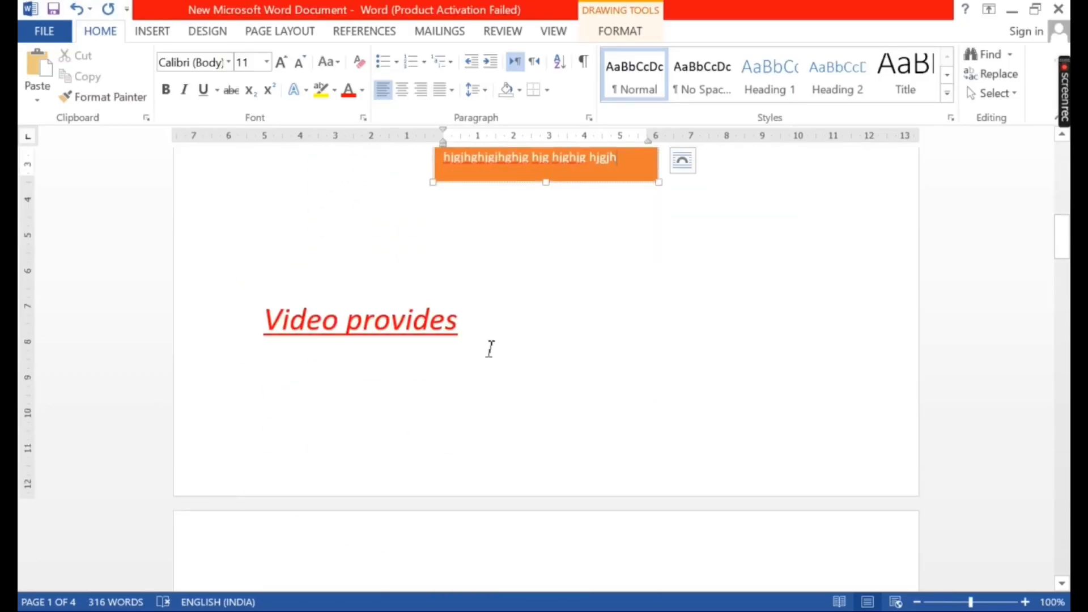
scroll(485, 345, down, 6)
scroll(485, 346, up, 5)
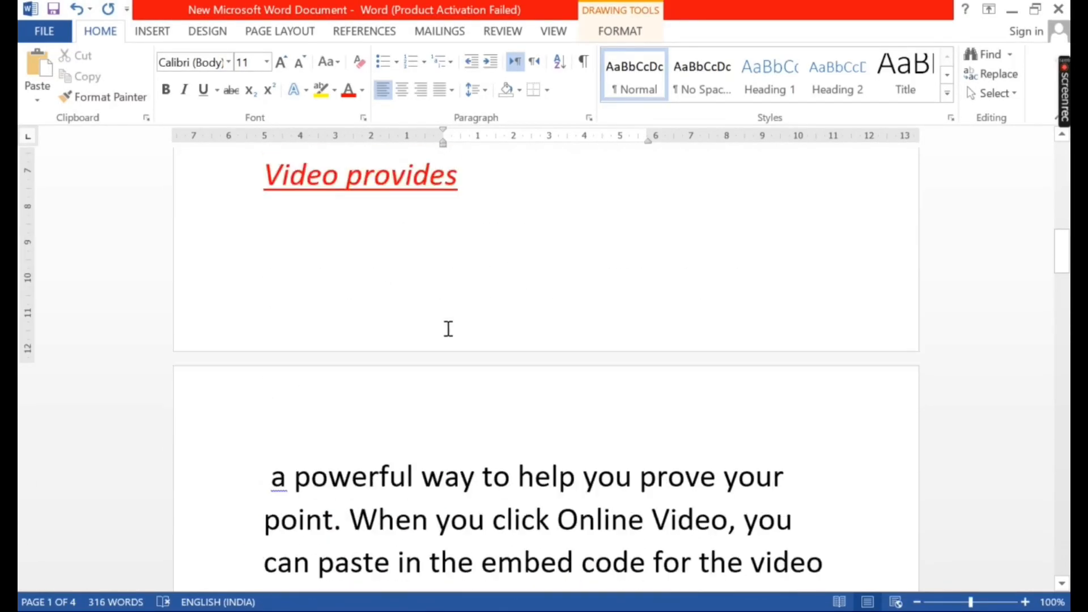
drag(481, 236, 226, 236)
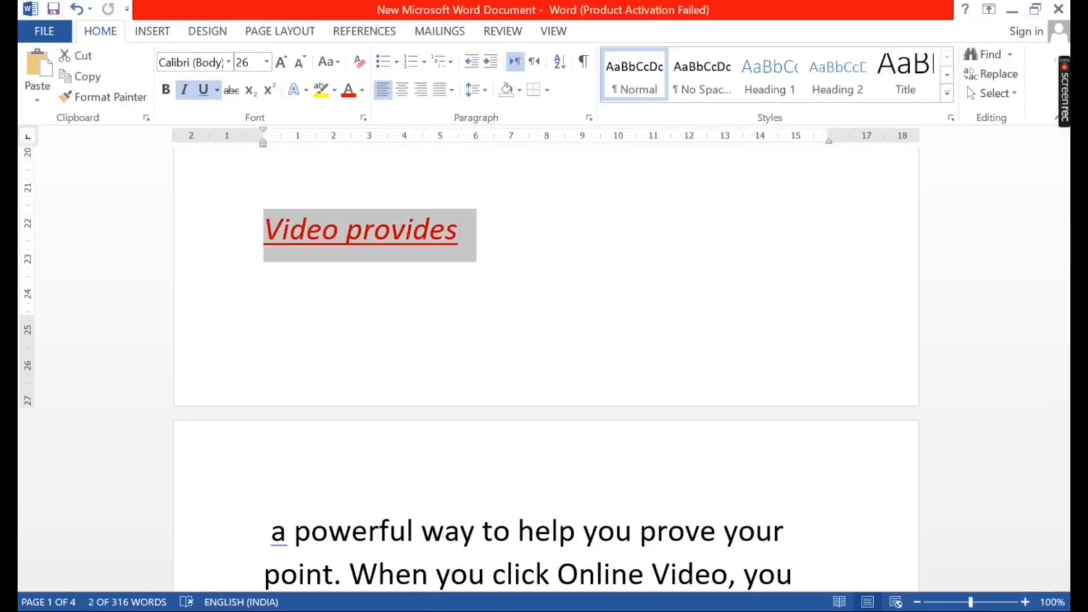
click(152, 31)
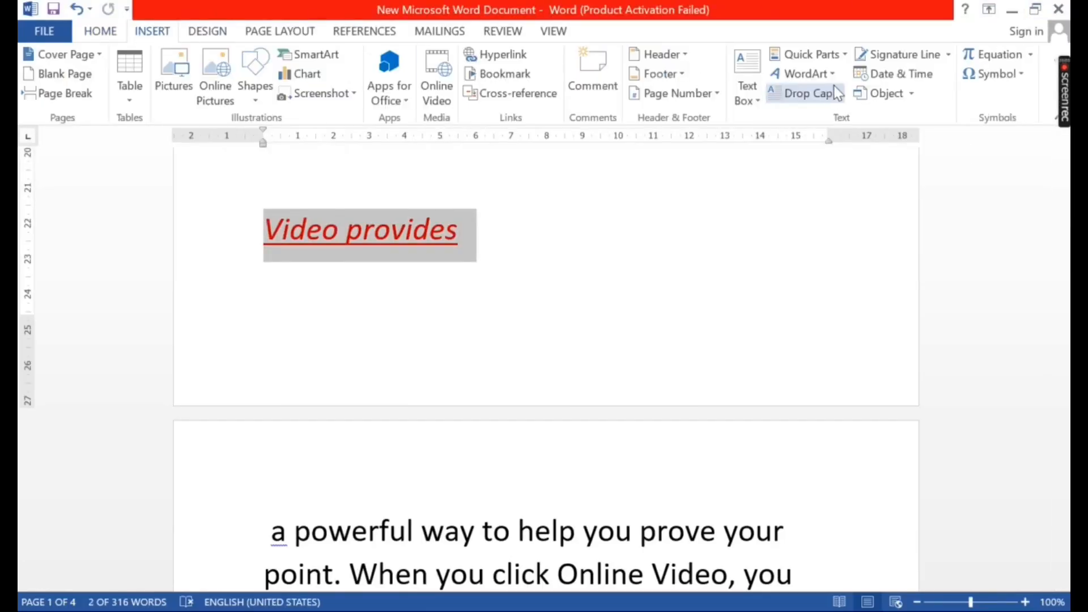
click(844, 55)
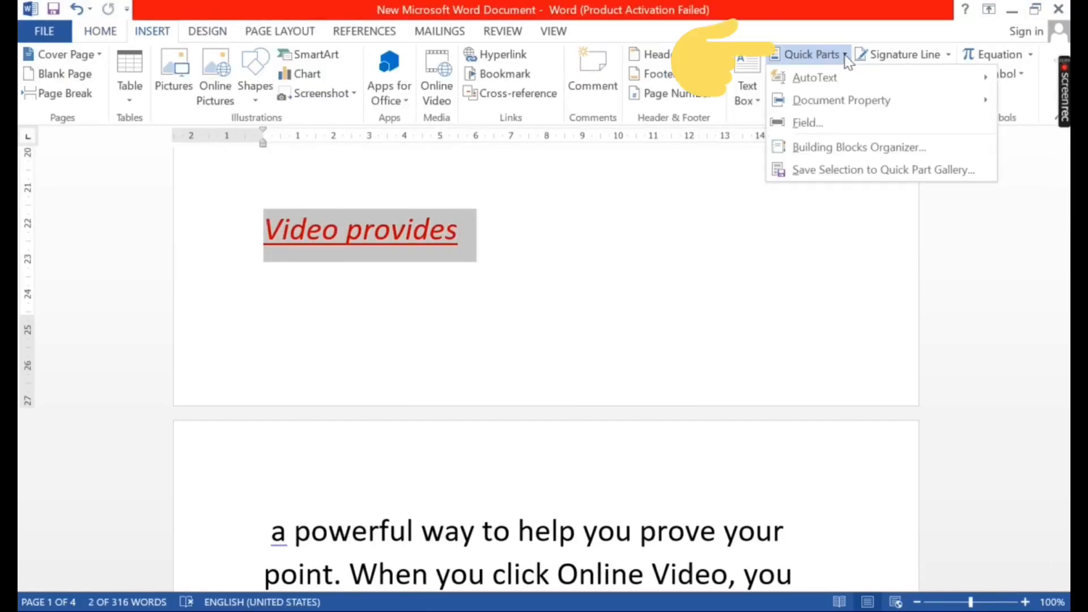
click(828, 173)
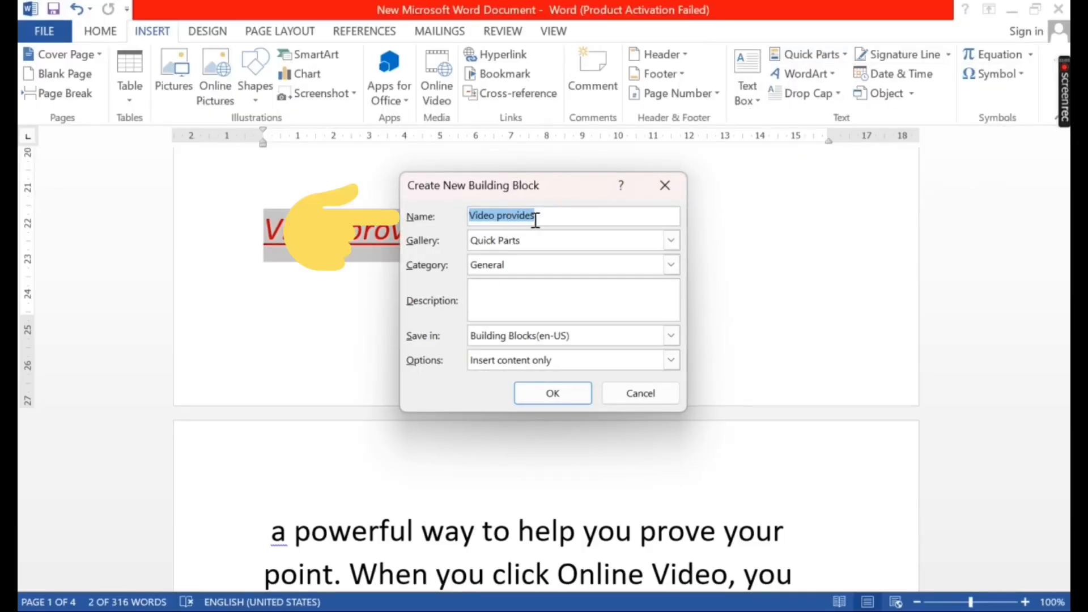
text(text)
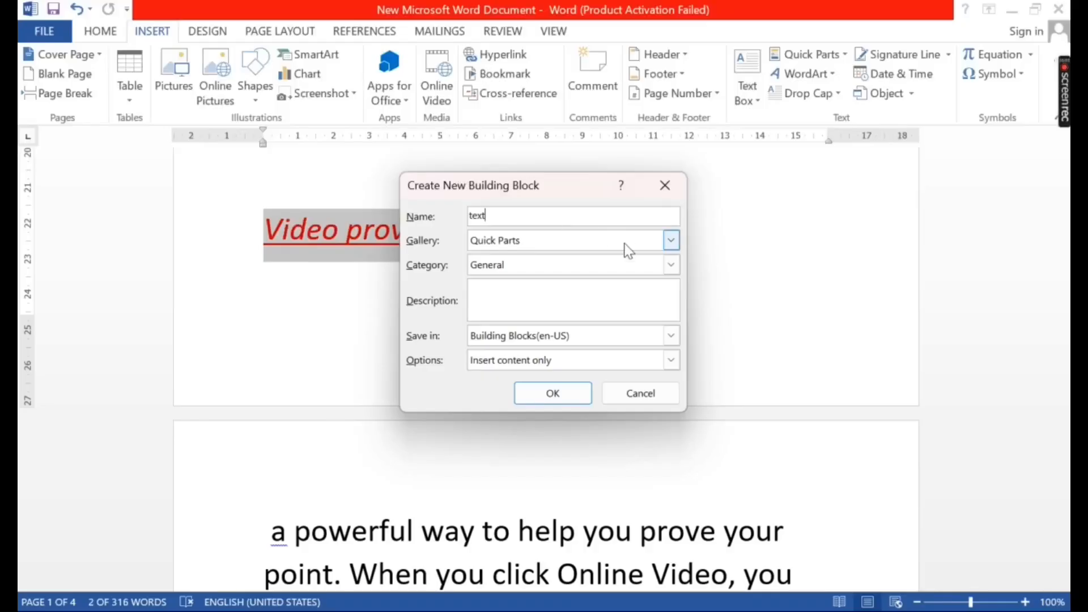
click(567, 389)
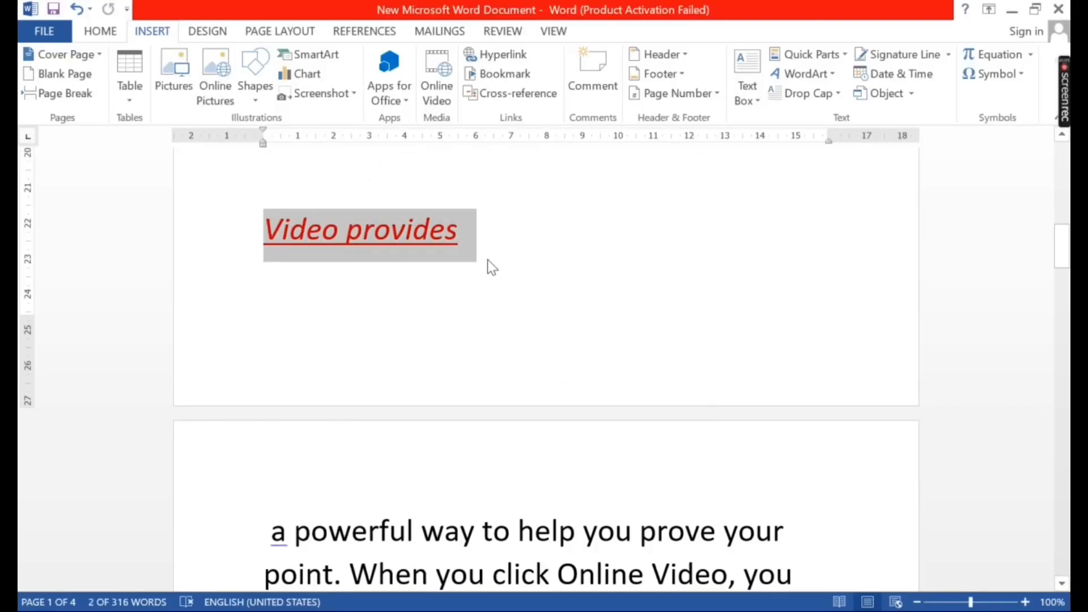
Save the photo below "the different galleries." to the Quick Part Gallery under the name "picture".
scroll(512, 403, down, 12)
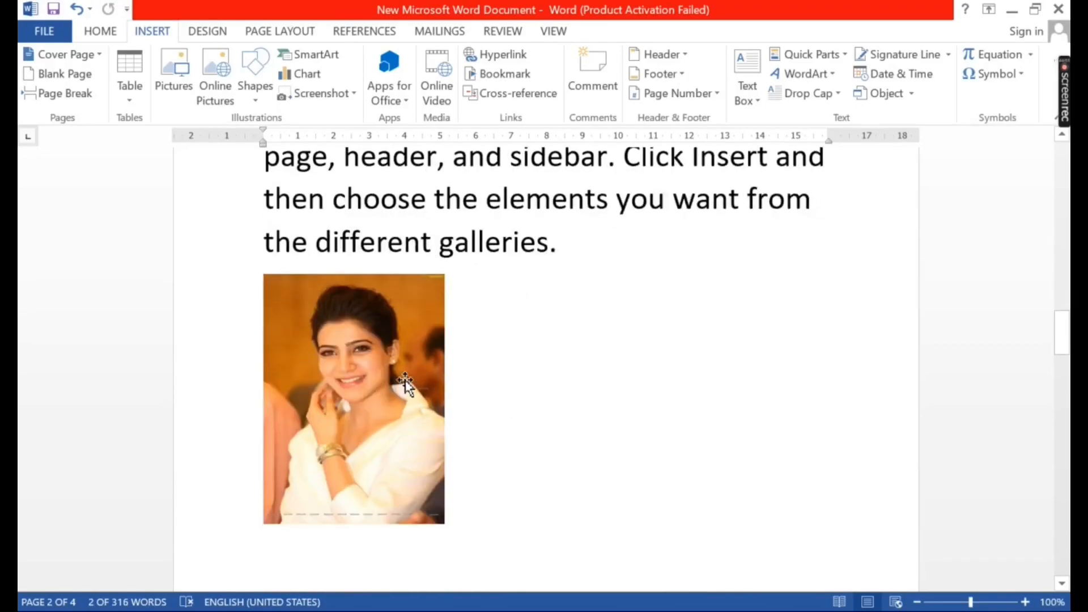
click(406, 383)
click(846, 55)
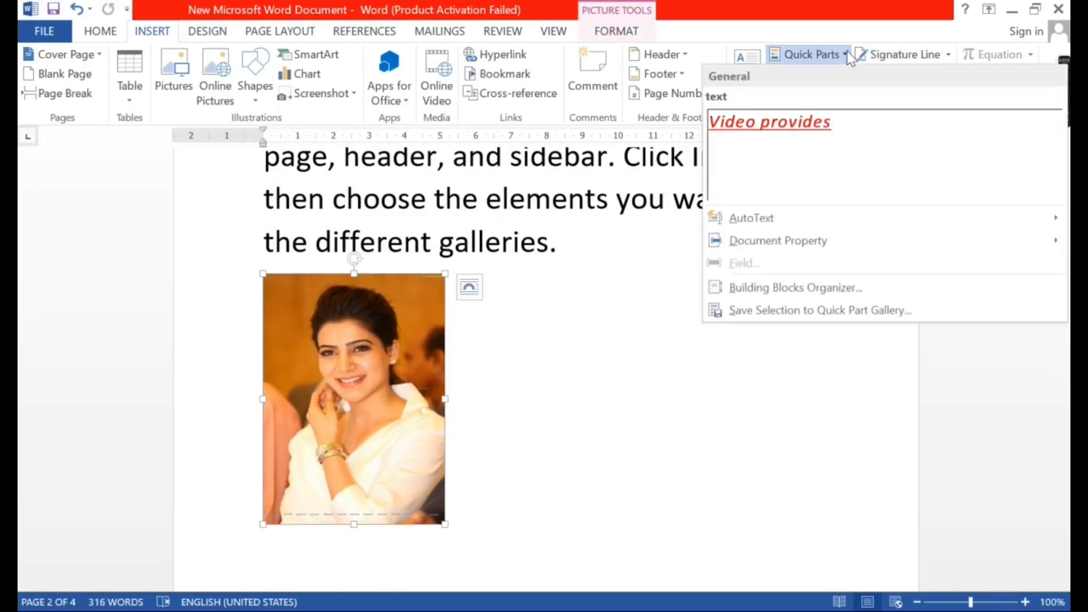
click(764, 317)
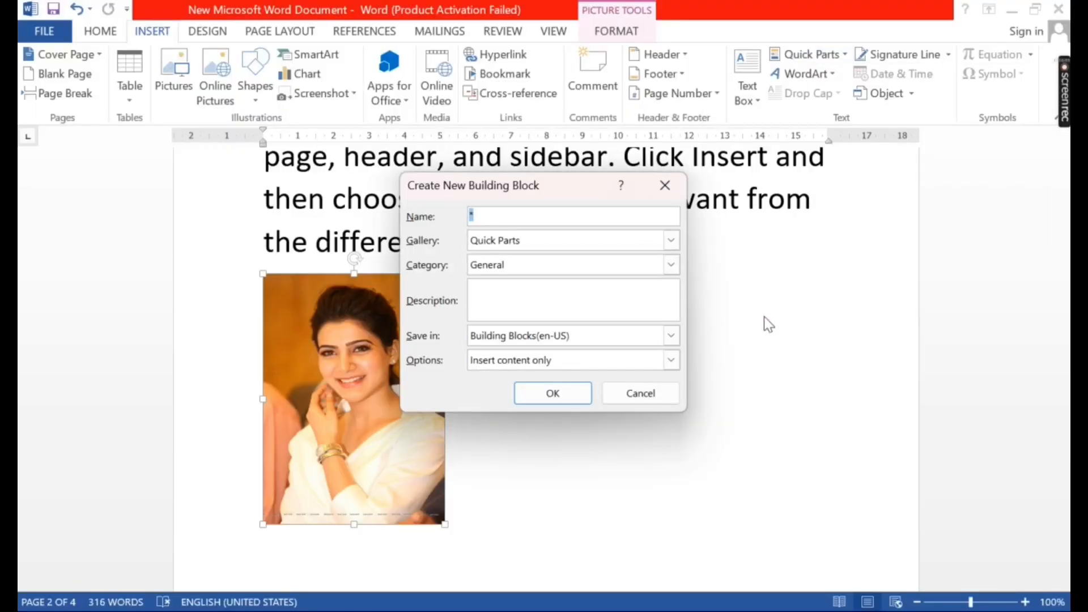
text(picture)
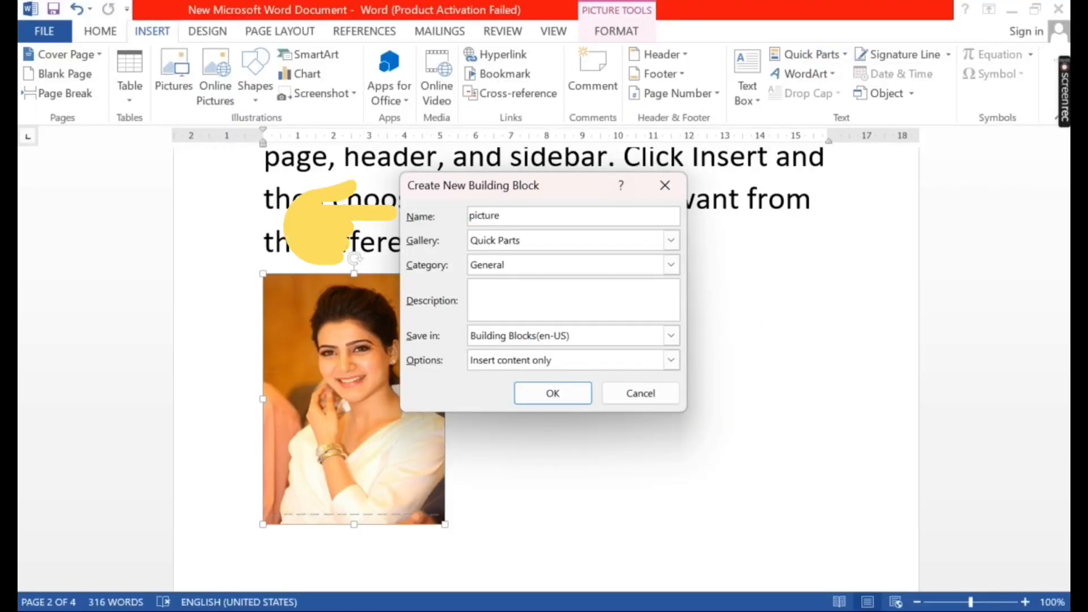
click(575, 392)
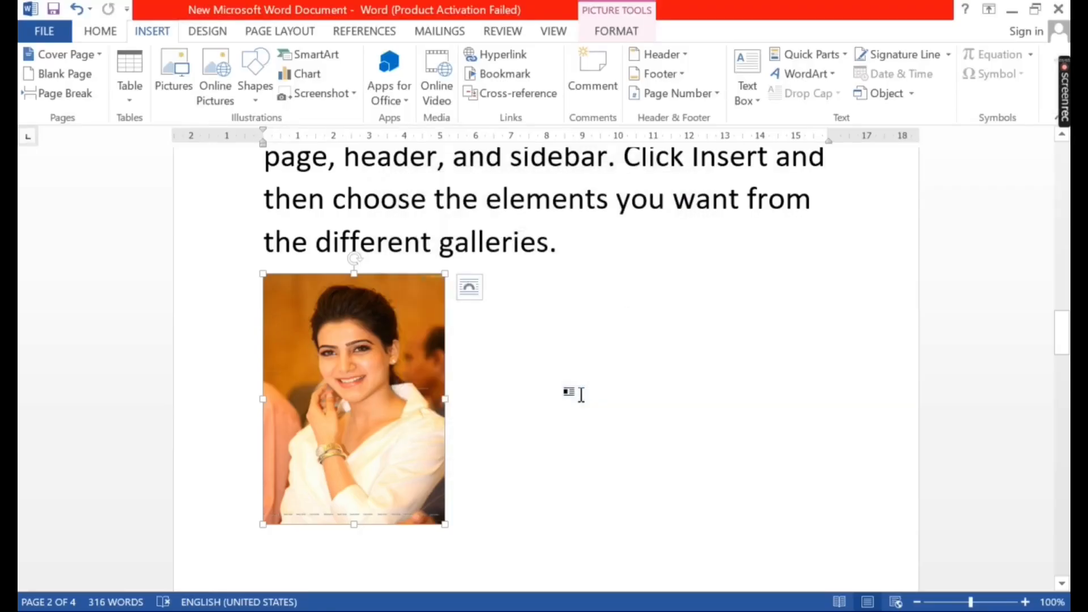
Save the green Sno/Name/Course/marks table to the Quick Part Gallery under the name "table".
scroll(575, 391, down, 2)
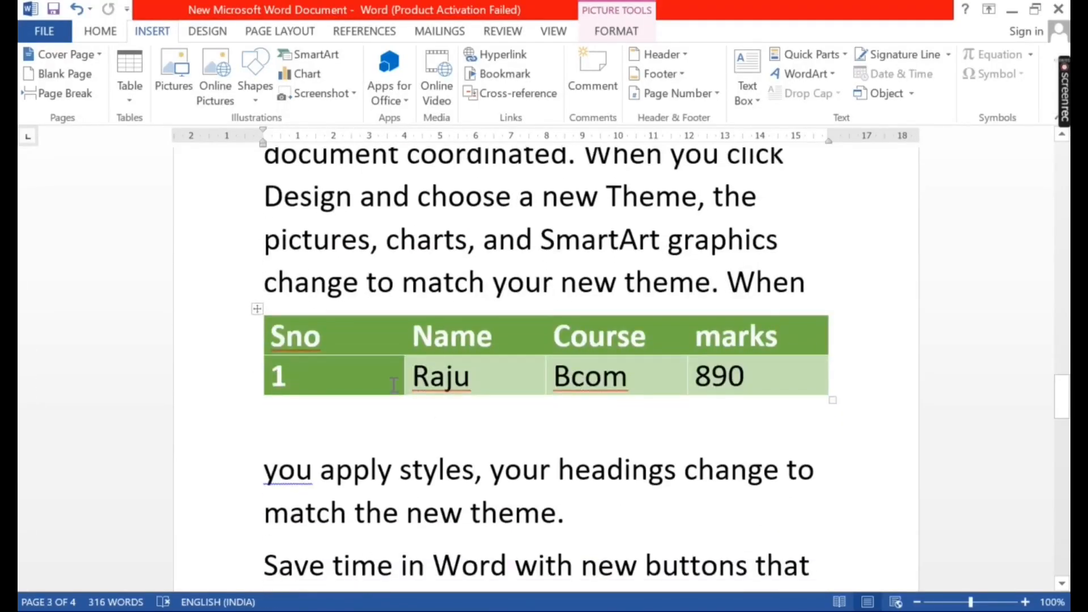
drag(291, 323, 983, 415)
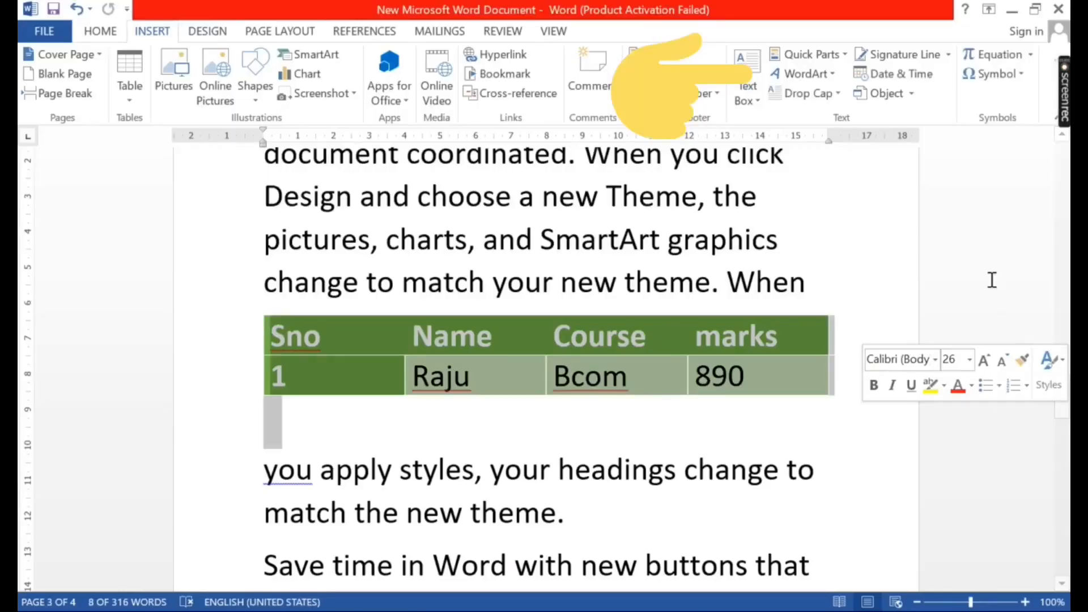
click(844, 54)
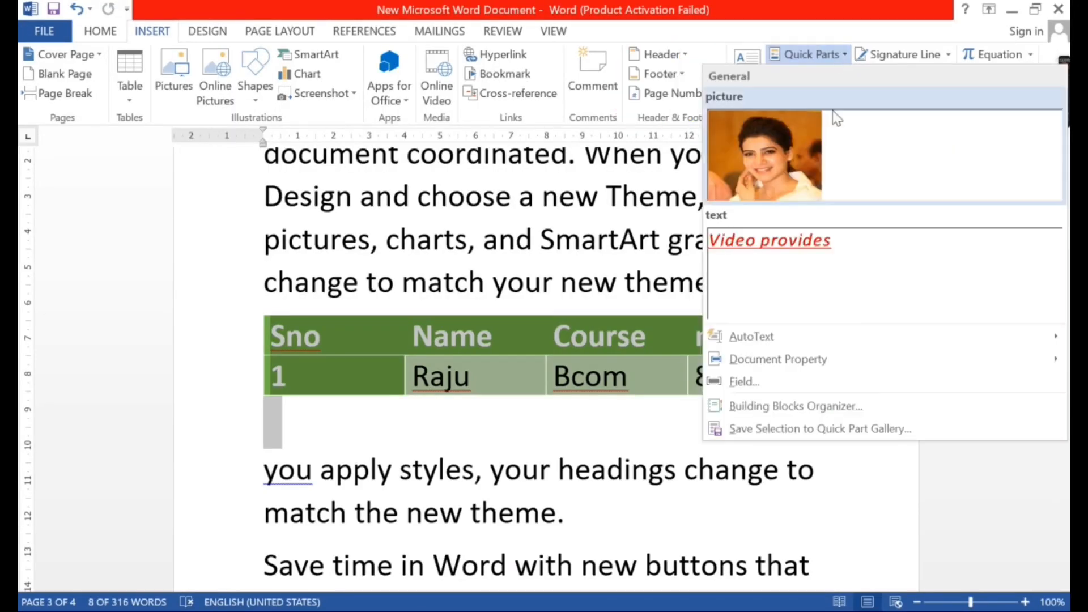
click(782, 430)
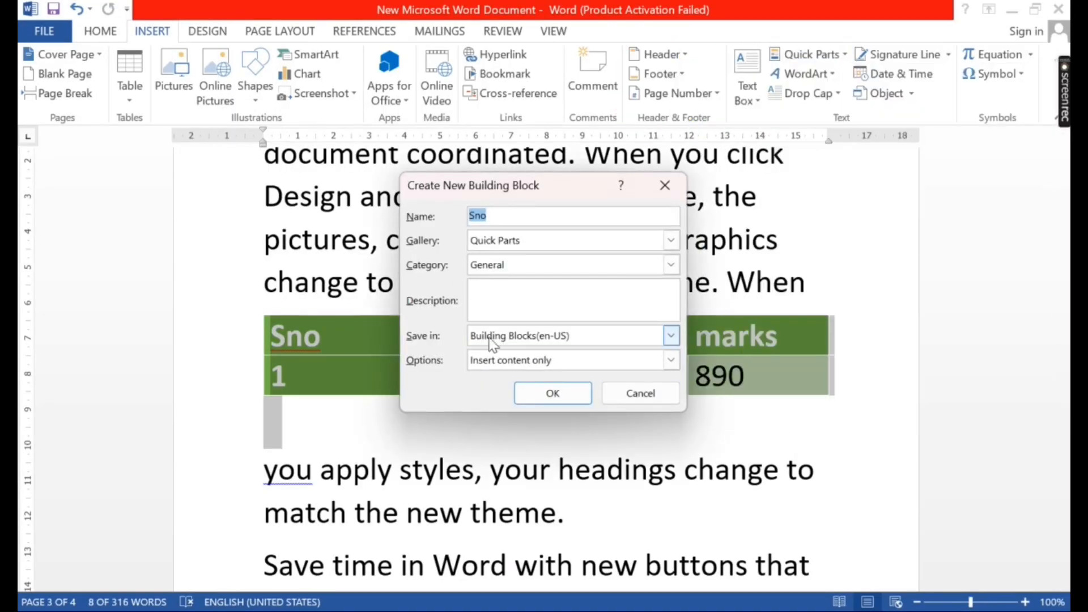
text(table)
click(563, 391)
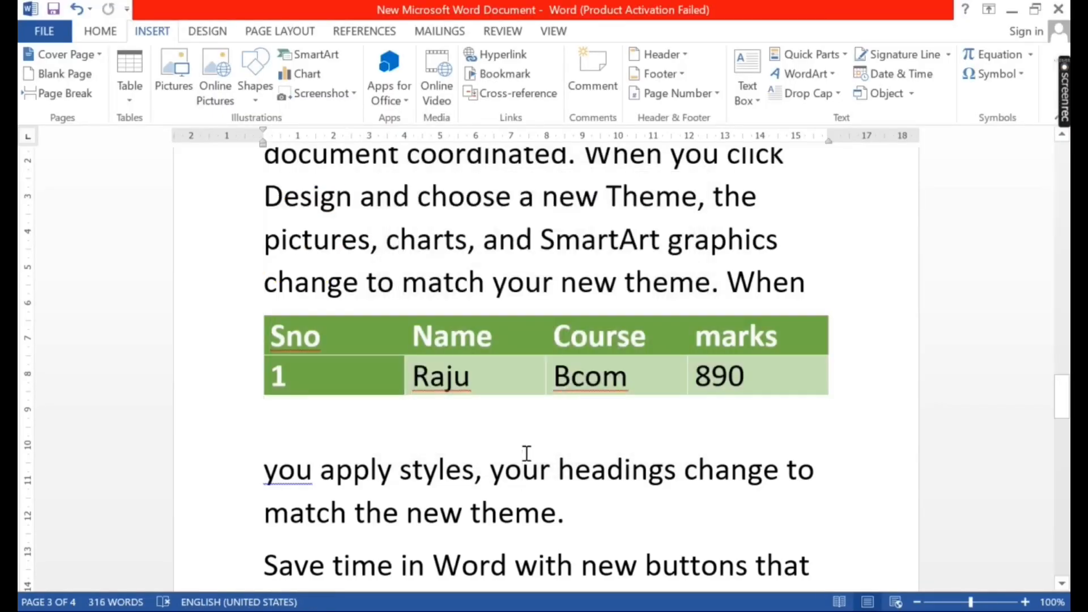
Create a new blank document for trying out the saved quick parts.
scroll(526, 453, up, 15)
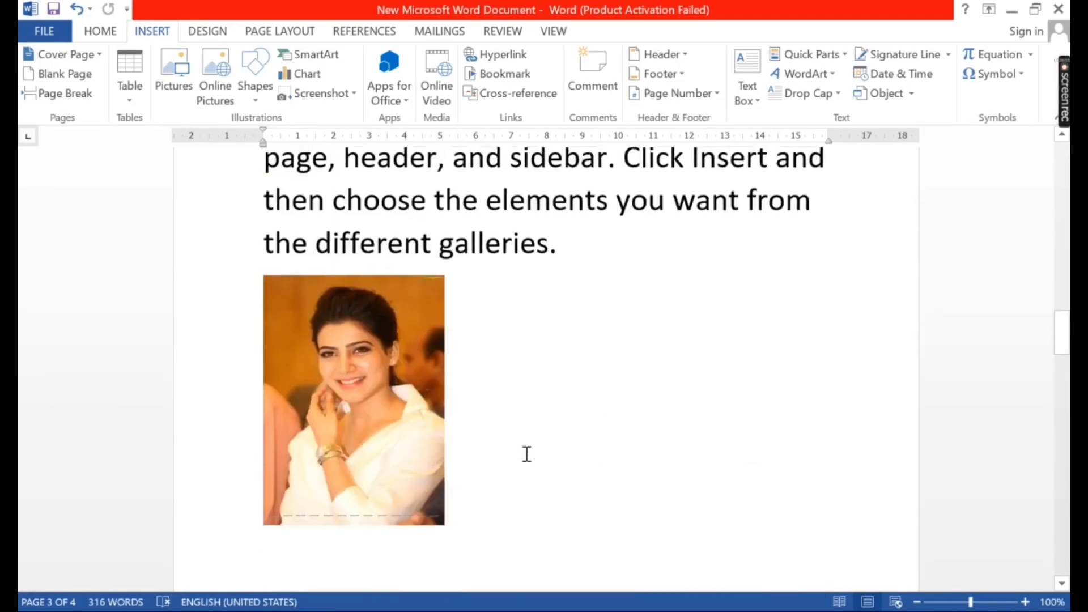
scroll(527, 453, up, 8)
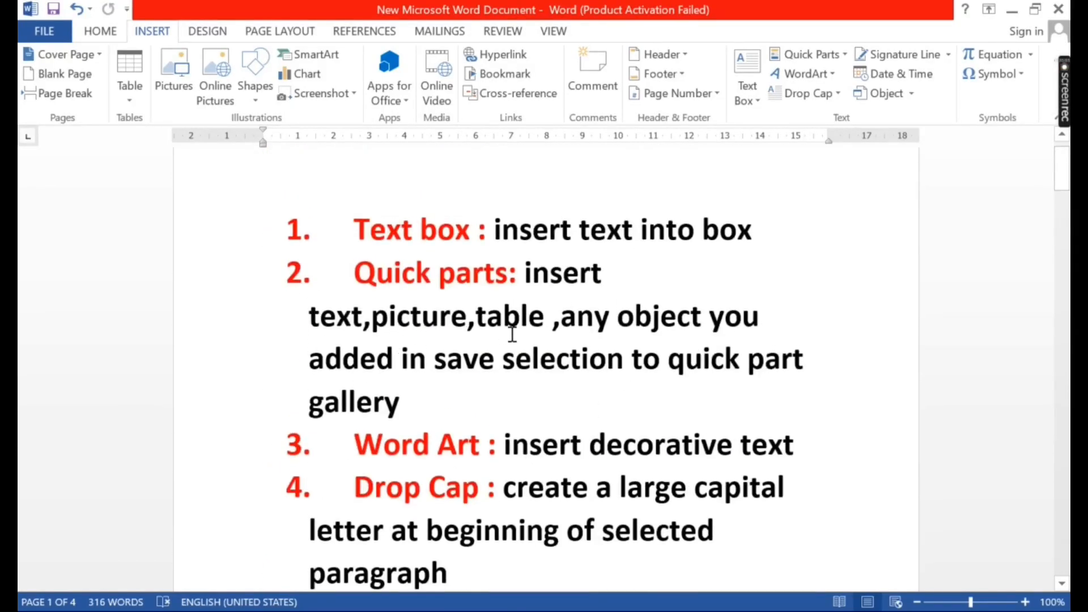
scroll(601, 390, down, 10)
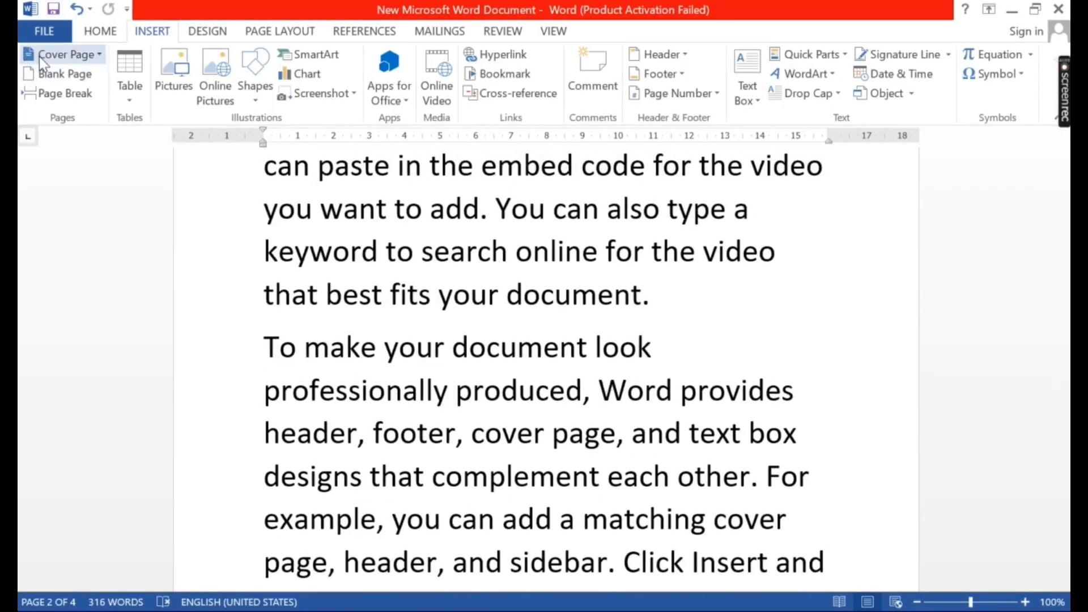
click(44, 33)
click(45, 102)
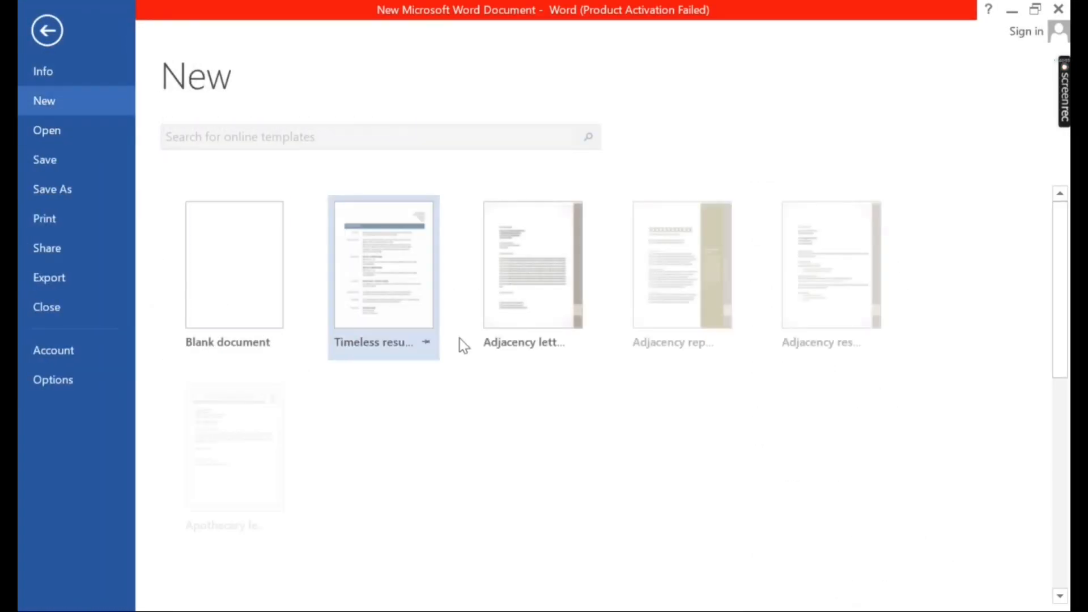
click(243, 277)
Insert the saved "text" quick part in the blank document, followed by the "picture" quick part.
click(161, 32)
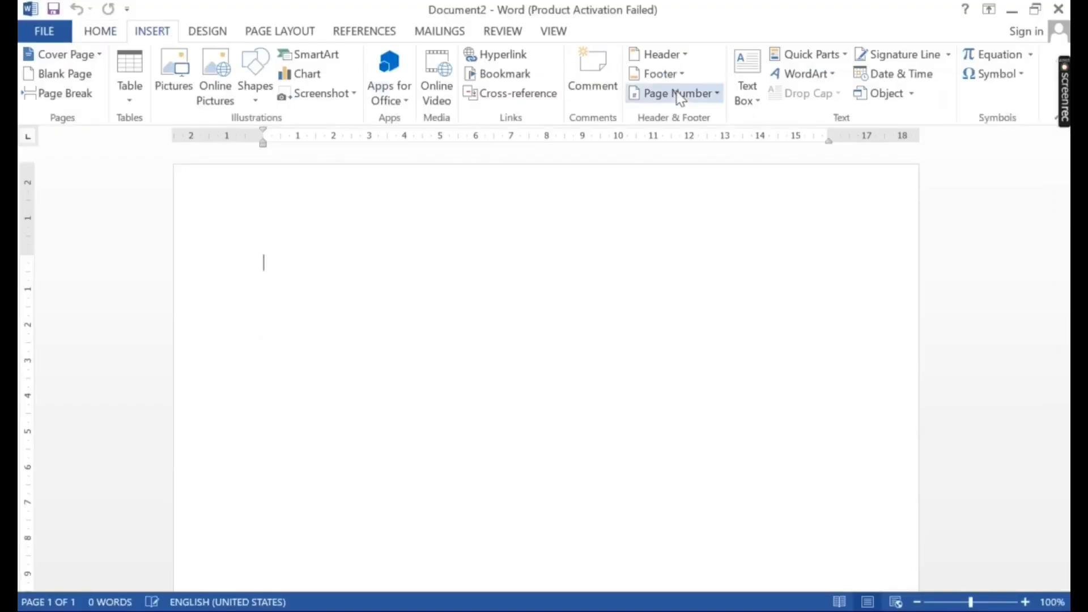
click(841, 57)
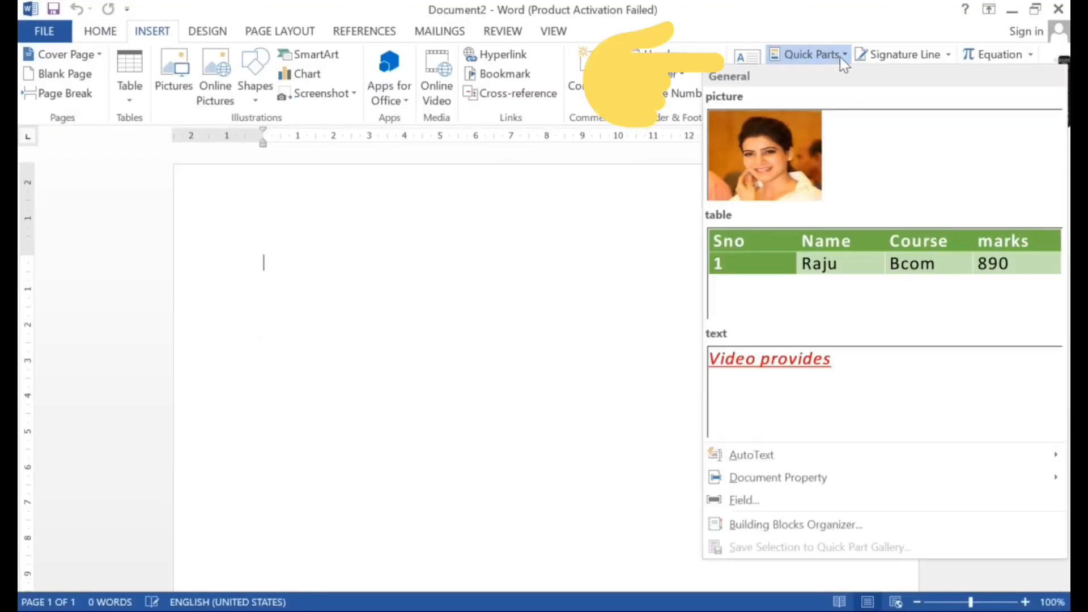
click(820, 394)
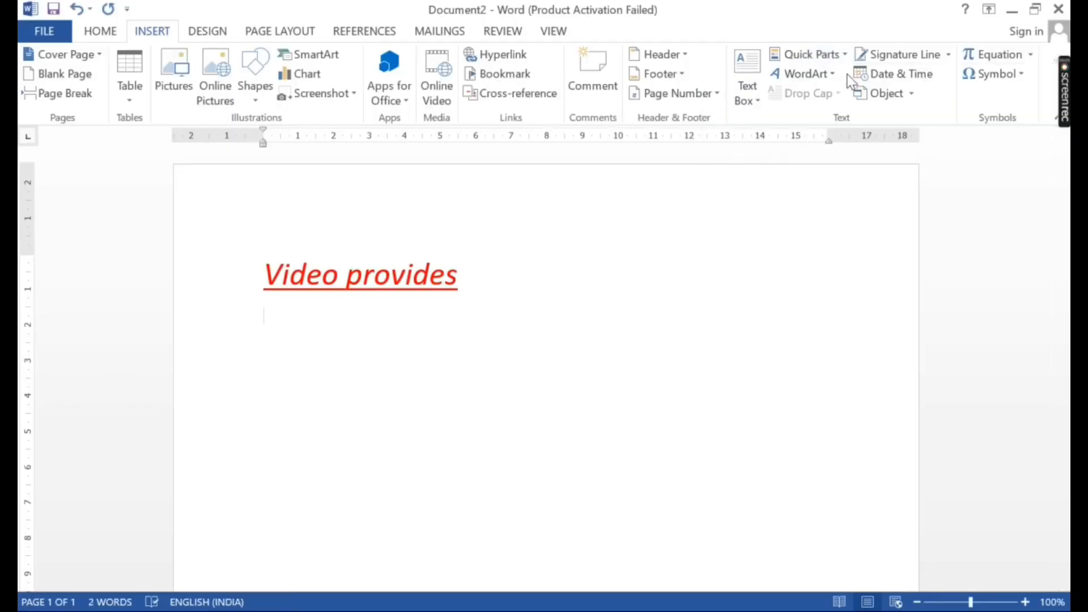
click(837, 55)
click(823, 144)
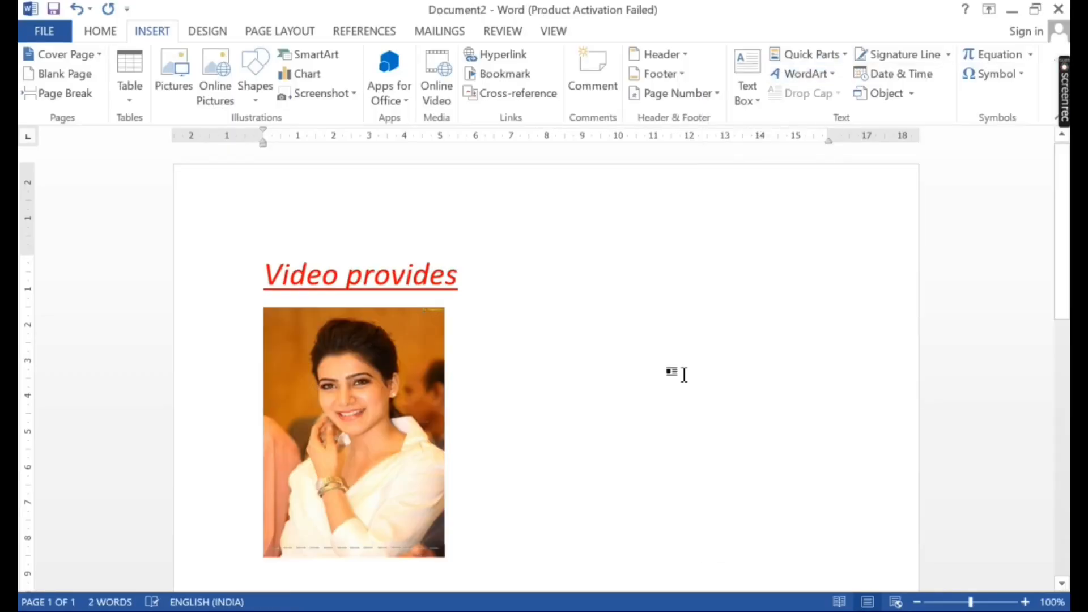
Insert the saved "table" quick part at the cursor beside the picture in the new document.
scroll(682, 371, down, 3)
click(845, 57)
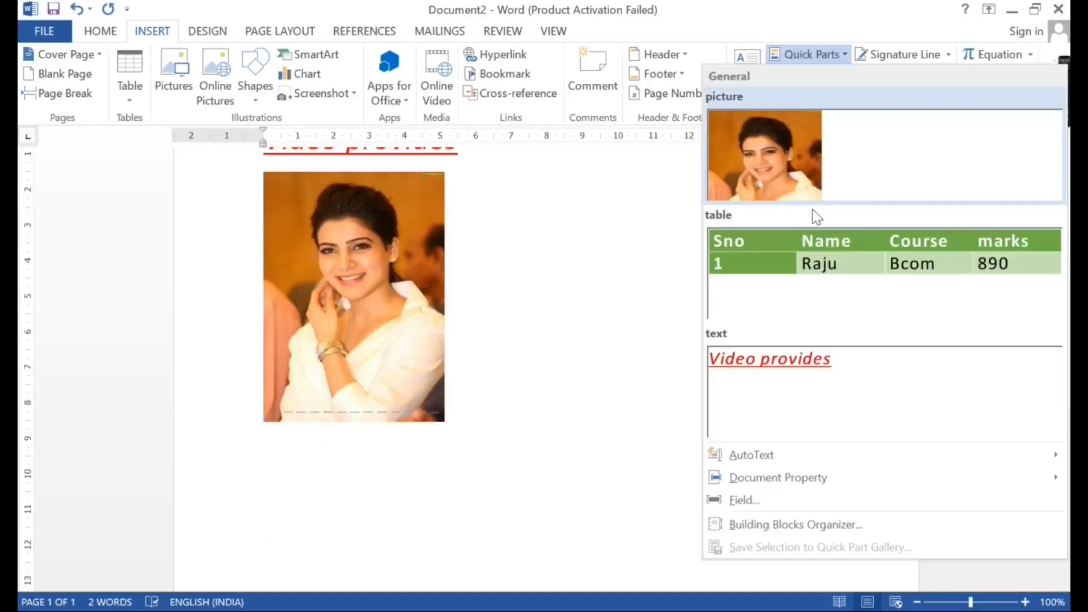
click(801, 287)
scroll(784, 339, up, 3)
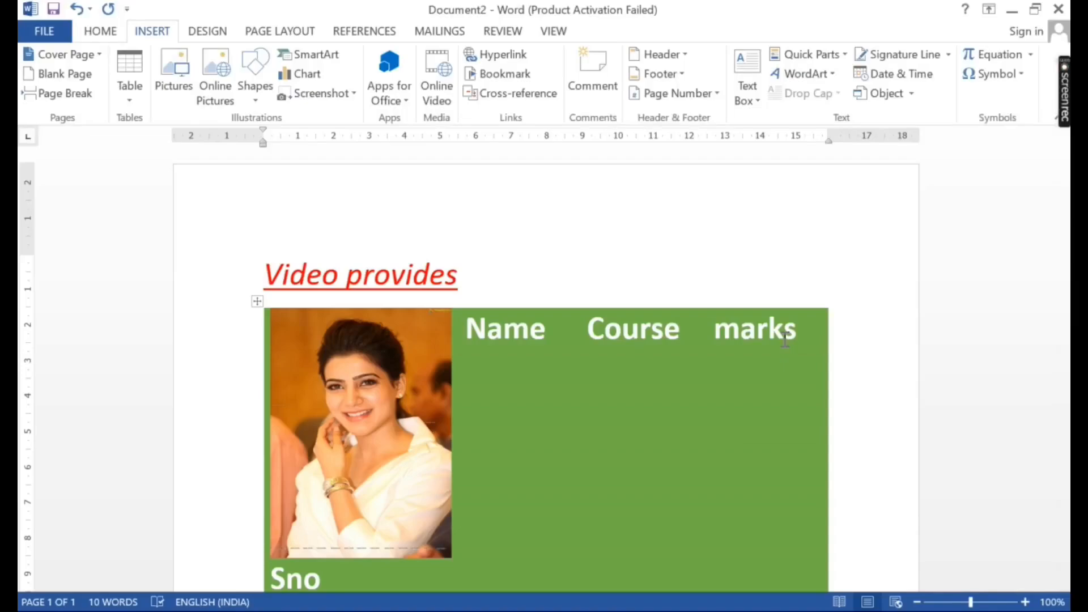
Undo the three quick part insertions and close the new document.
key(ctrl+z)
key(ctrl+z)
key(ctrl+z)
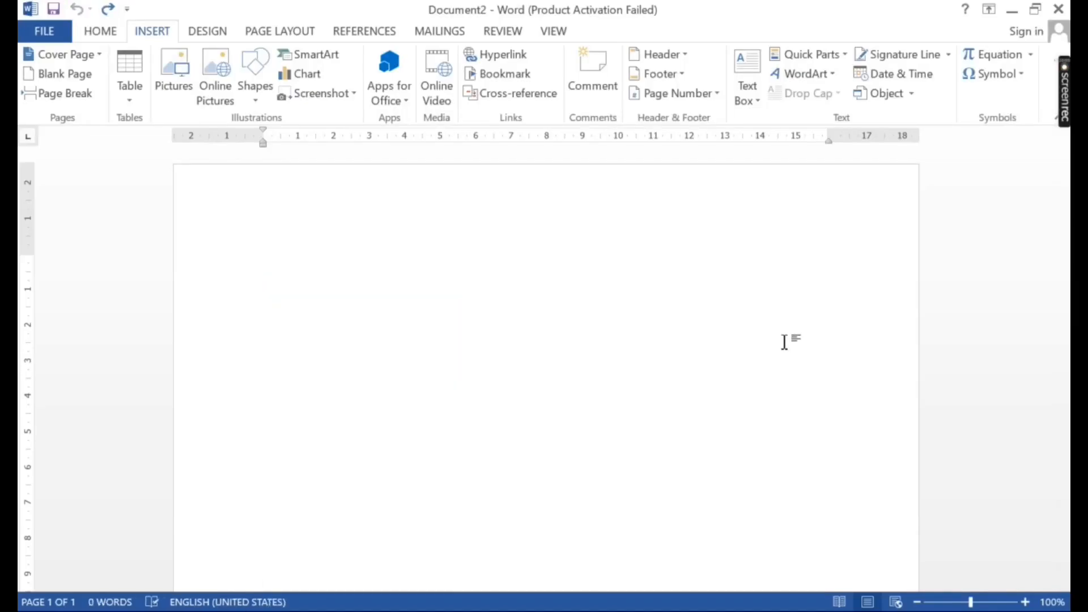
click(1058, 9)
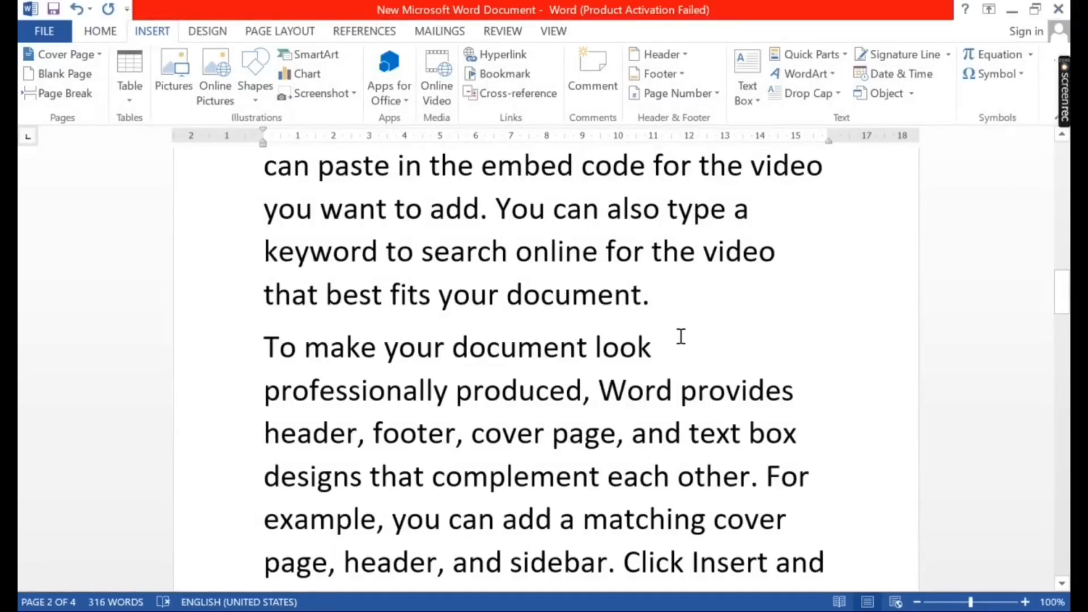
Review the AutoText and Document Property options of Quick Parts and return to the feature notes on the first page.
click(676, 311)
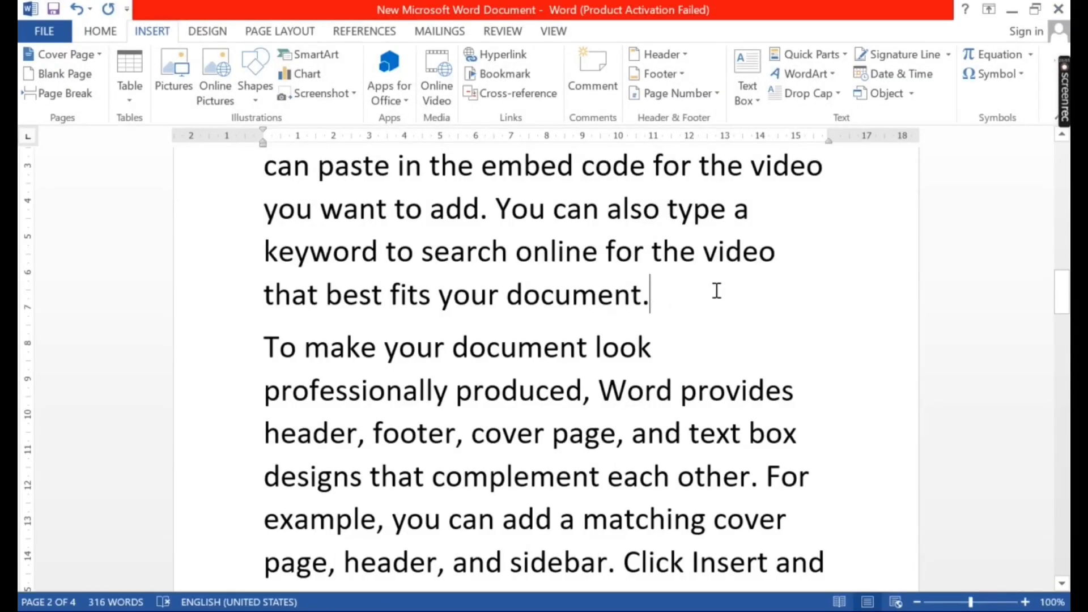
click(831, 57)
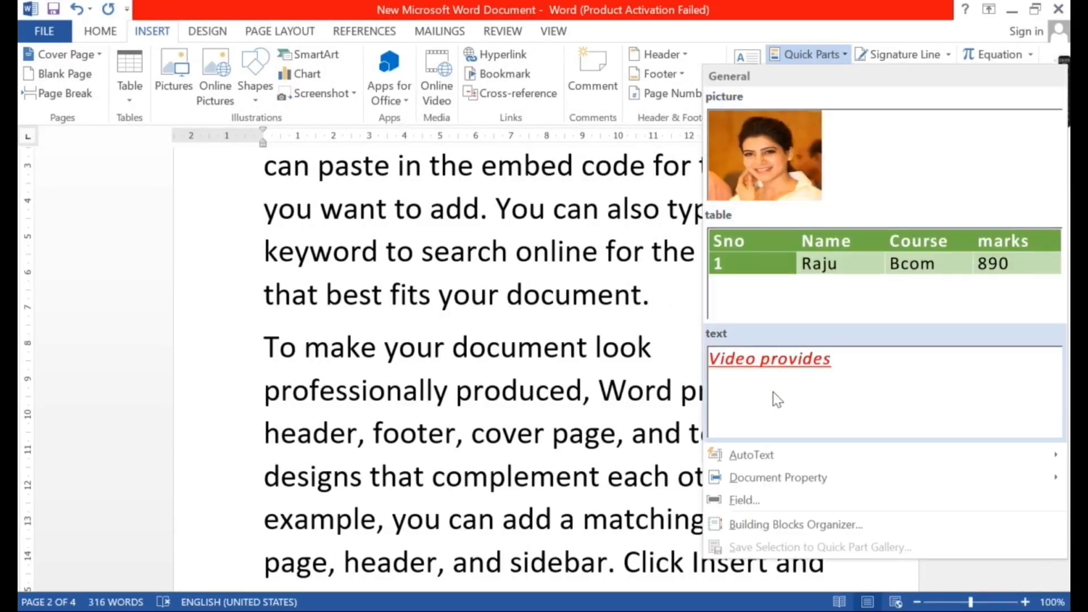
mouse_move(766, 457)
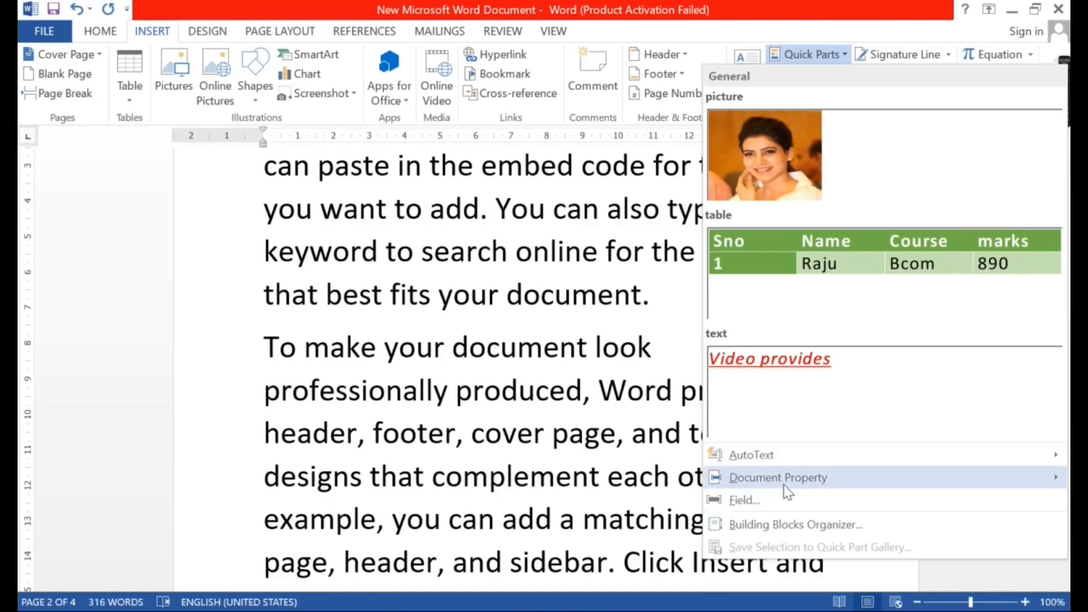
mouse_move(784, 483)
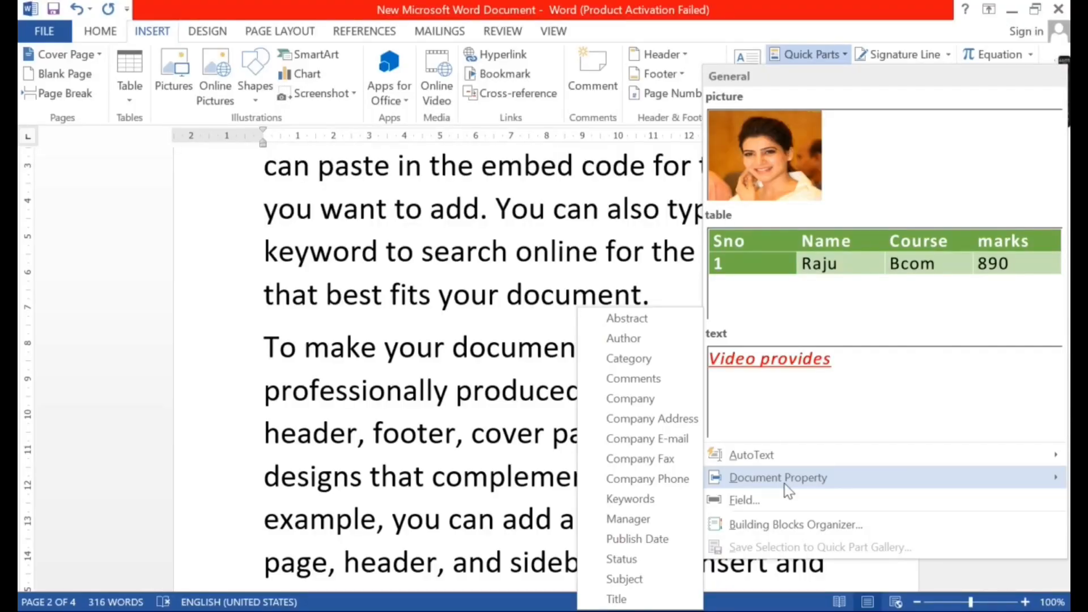
click(630, 261)
scroll(630, 259, up, 8)
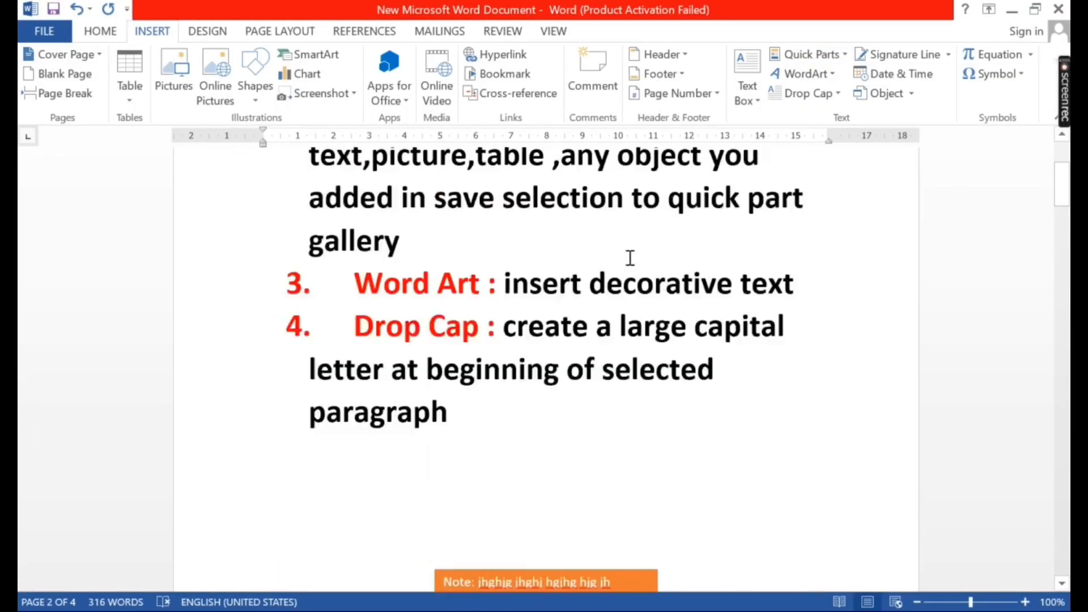
scroll(630, 257, up, 3)
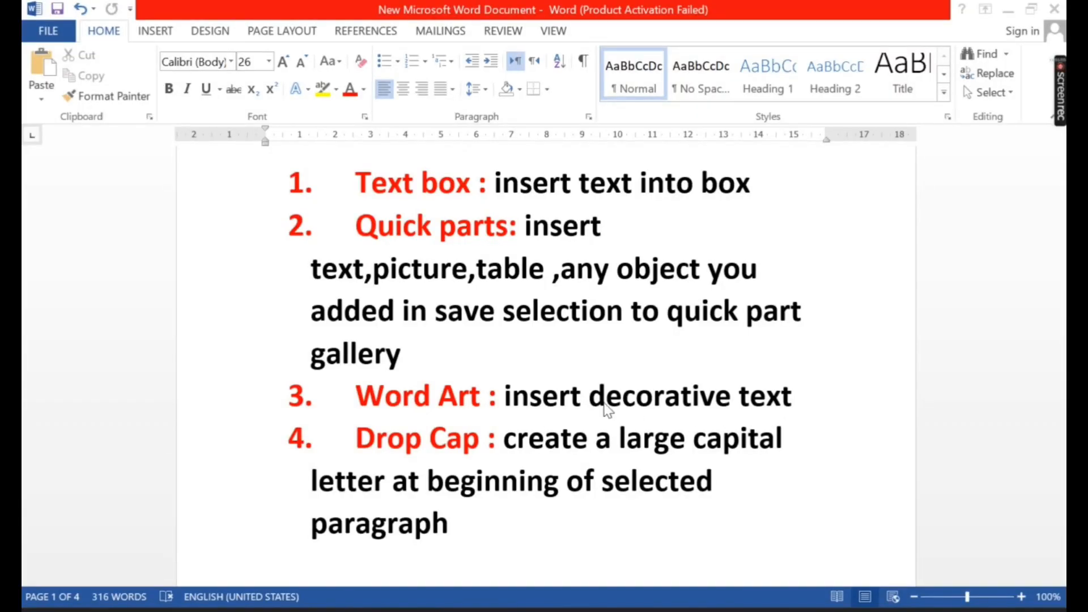
Insert WordArt in the solid blue shadowed style in the blank space above the "To make your document look" paragraph.
scroll(539, 503, down, 10)
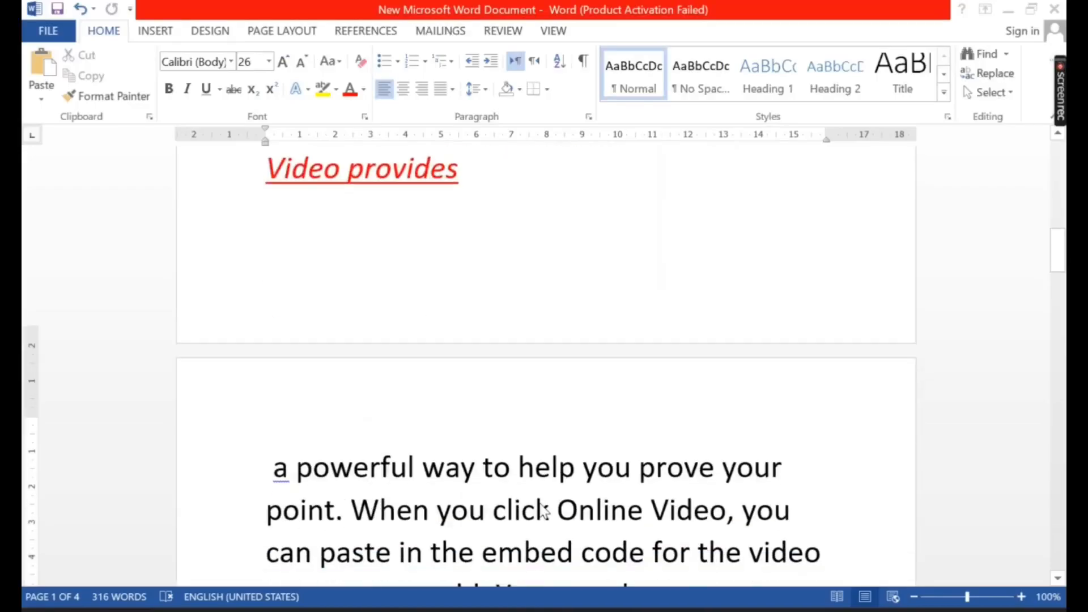
scroll(539, 504, down, 6)
click(328, 330)
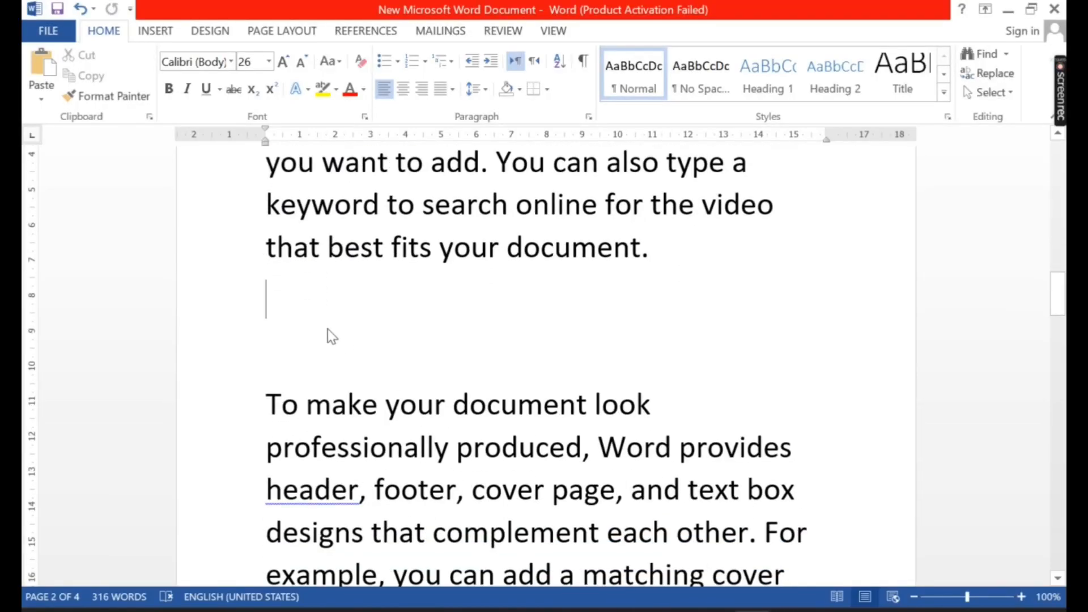
click(170, 31)
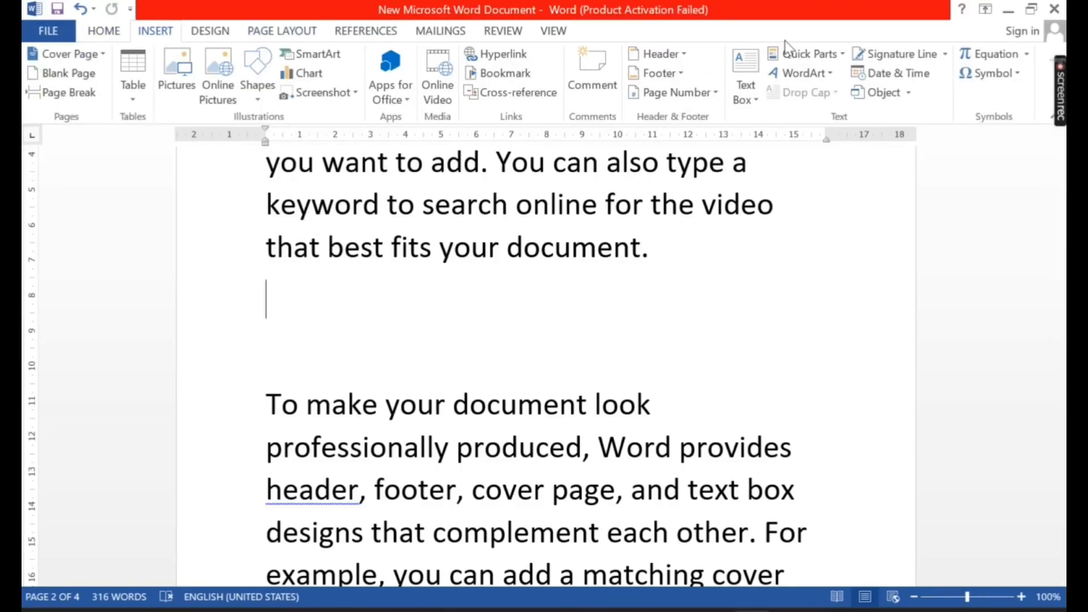
click(798, 80)
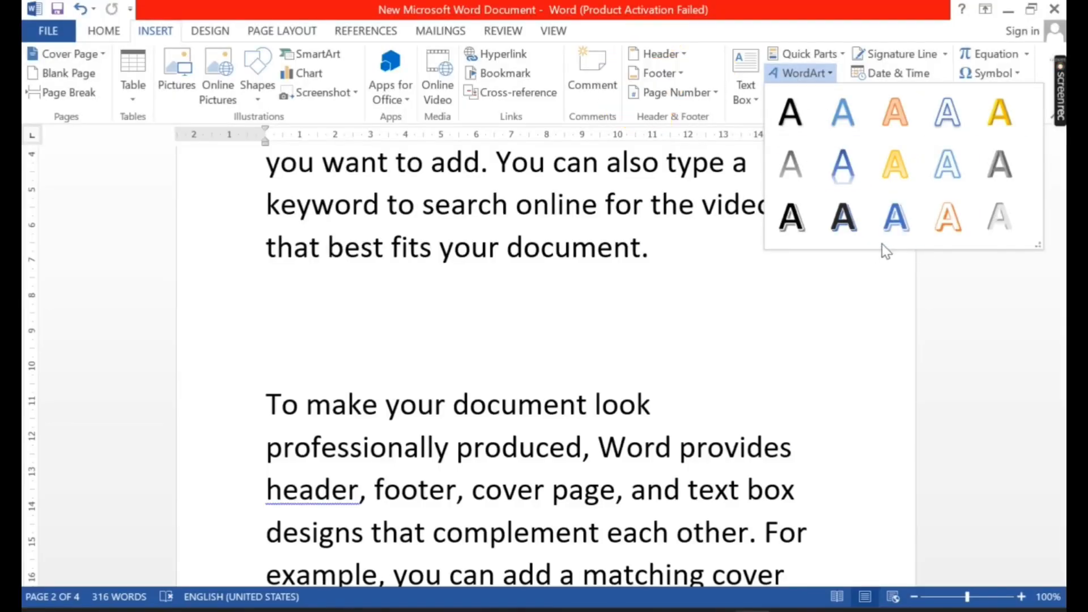
click(890, 217)
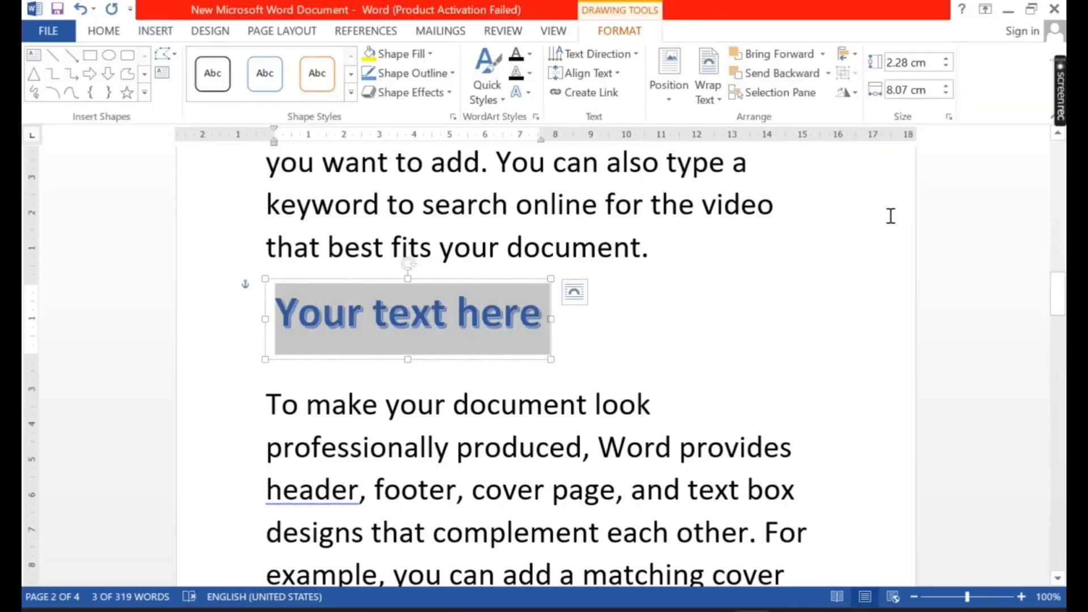
Replace the WordArt placeholder text with "Salary report-2023".
text(salar)
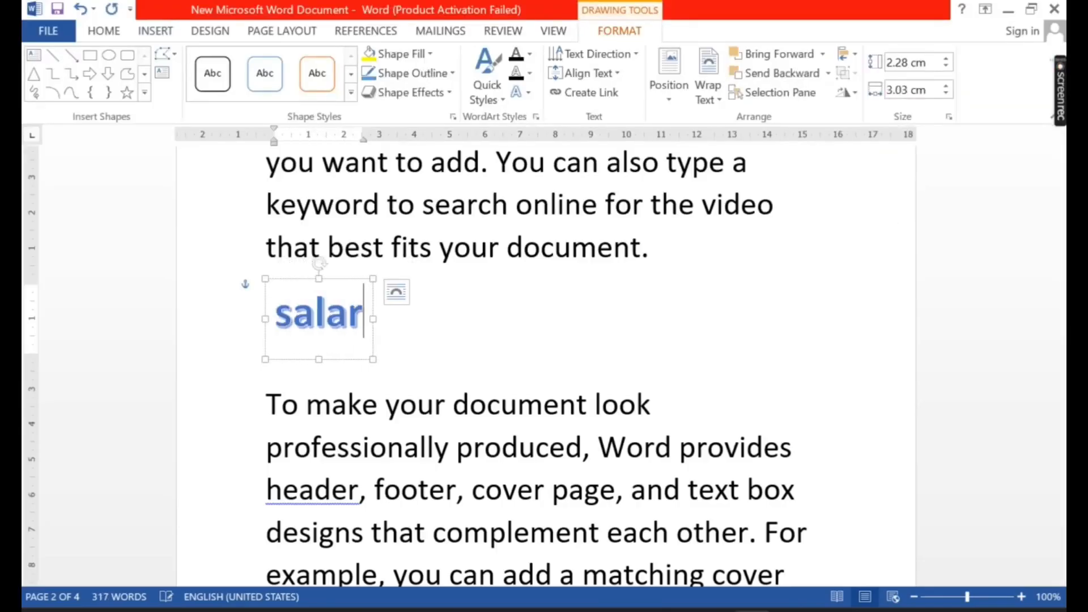
text(y repor)
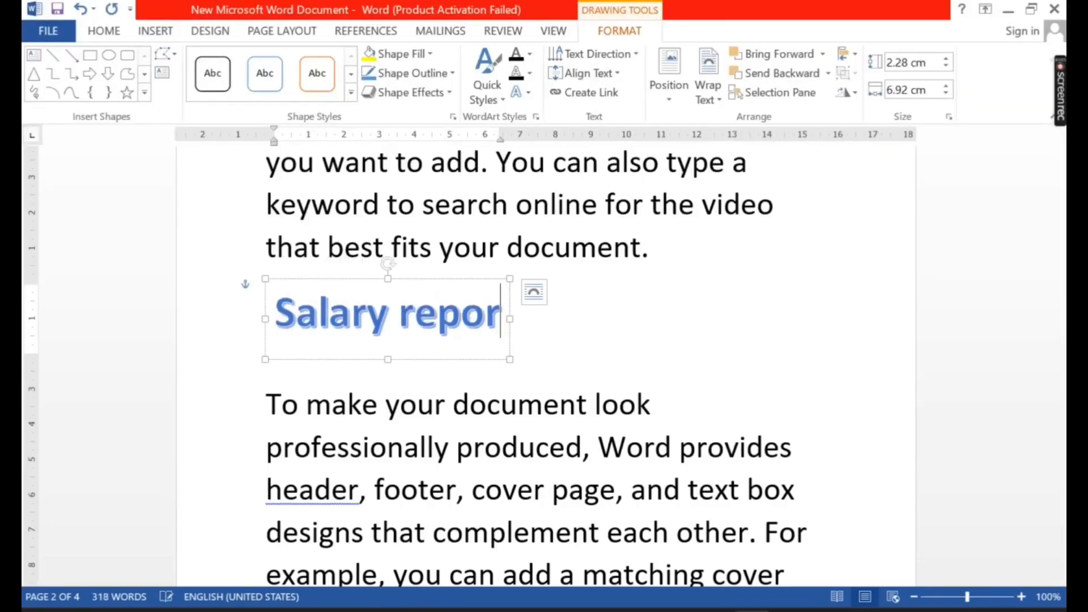
text(t-2)
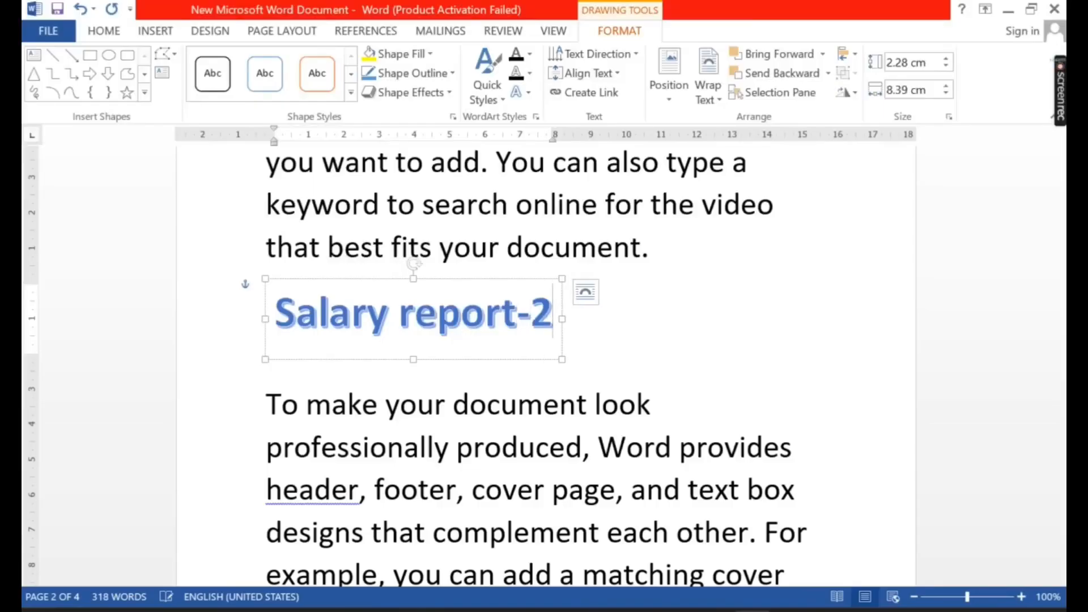
text(023)
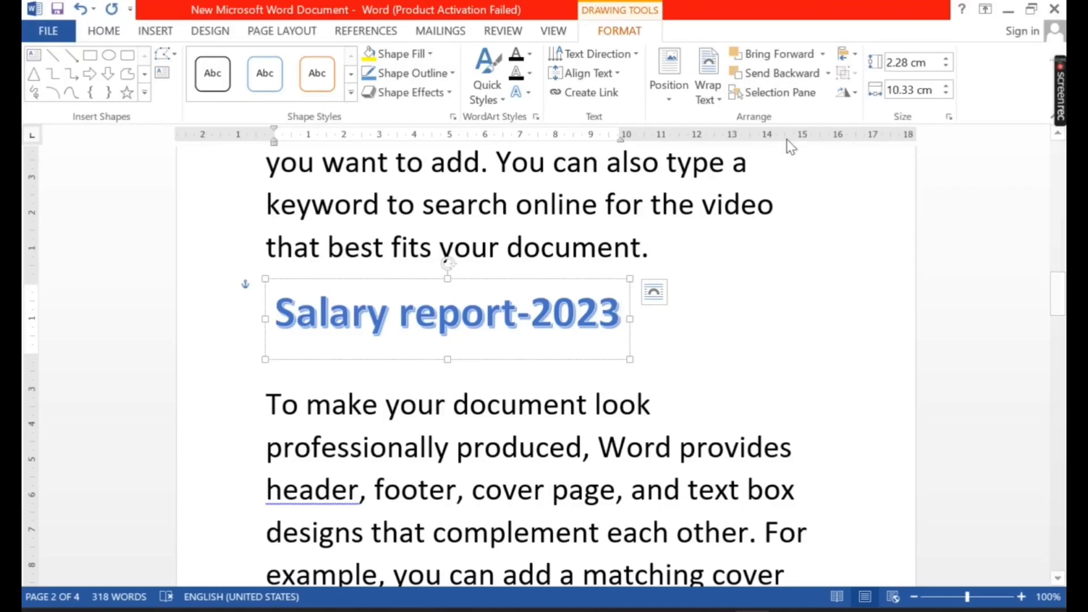
Apply a blue gradient shape style to the WordArt box and change its fill to yellow.
click(634, 288)
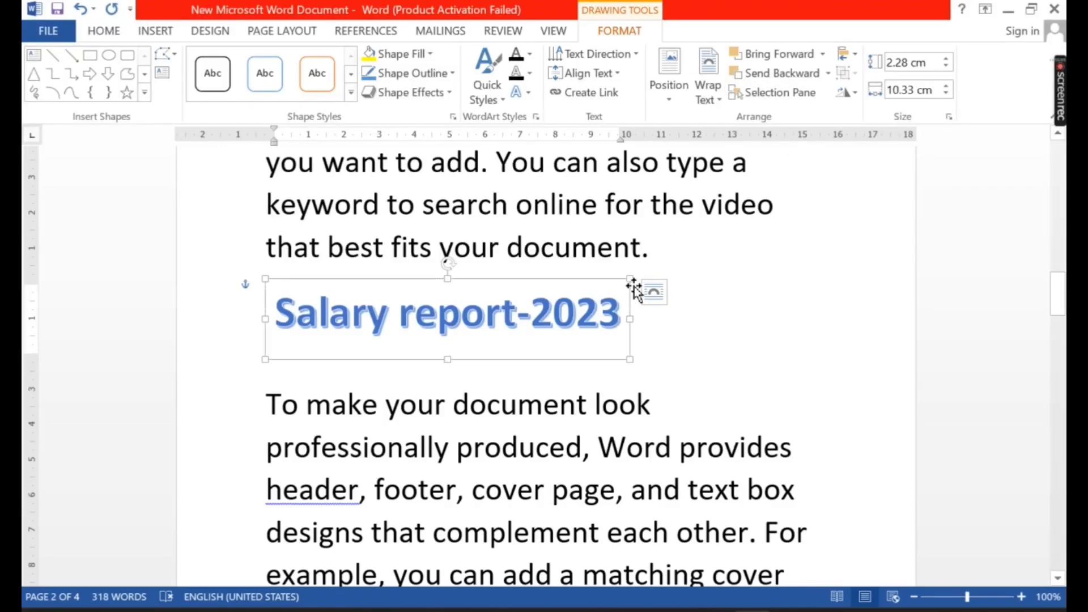
click(351, 92)
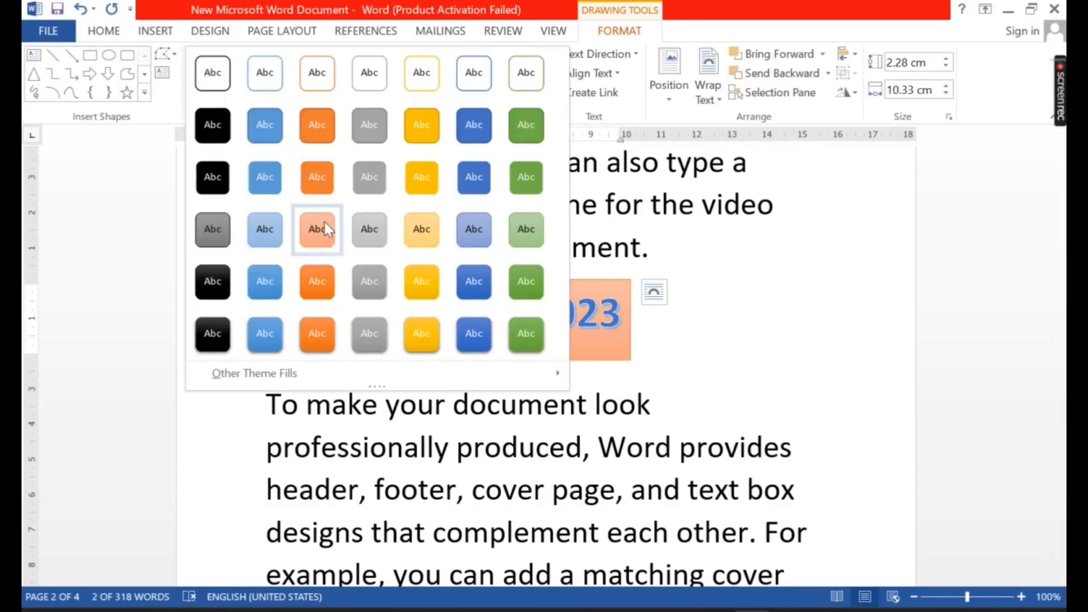
click(487, 289)
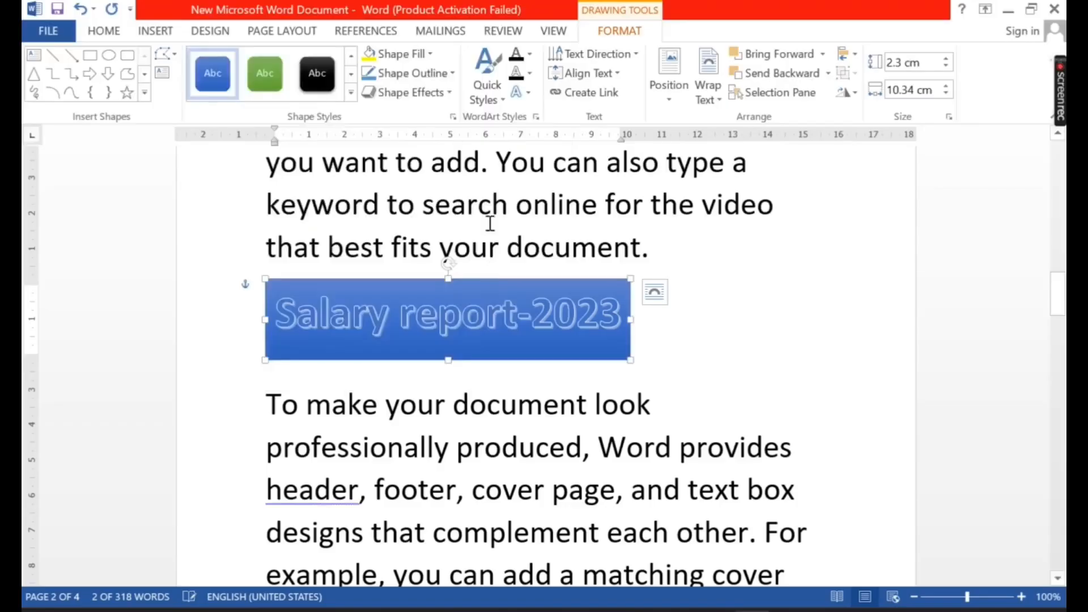
click(429, 53)
click(409, 191)
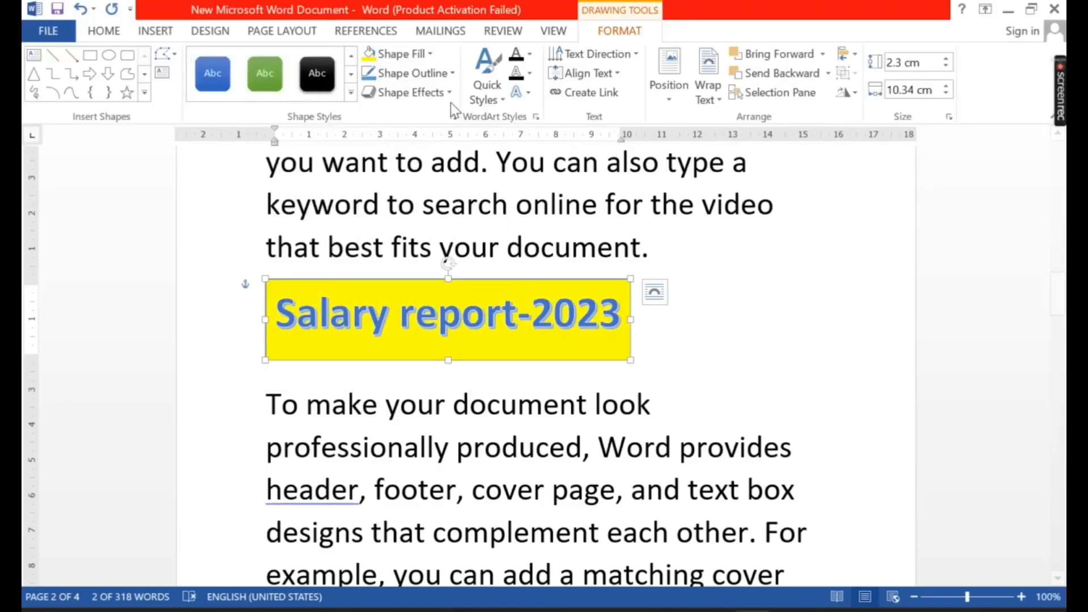
Set the WordArt box's outline weight to 3 pt and widen the box to about 15.5 cm.
click(451, 73)
mouse_move(403, 271)
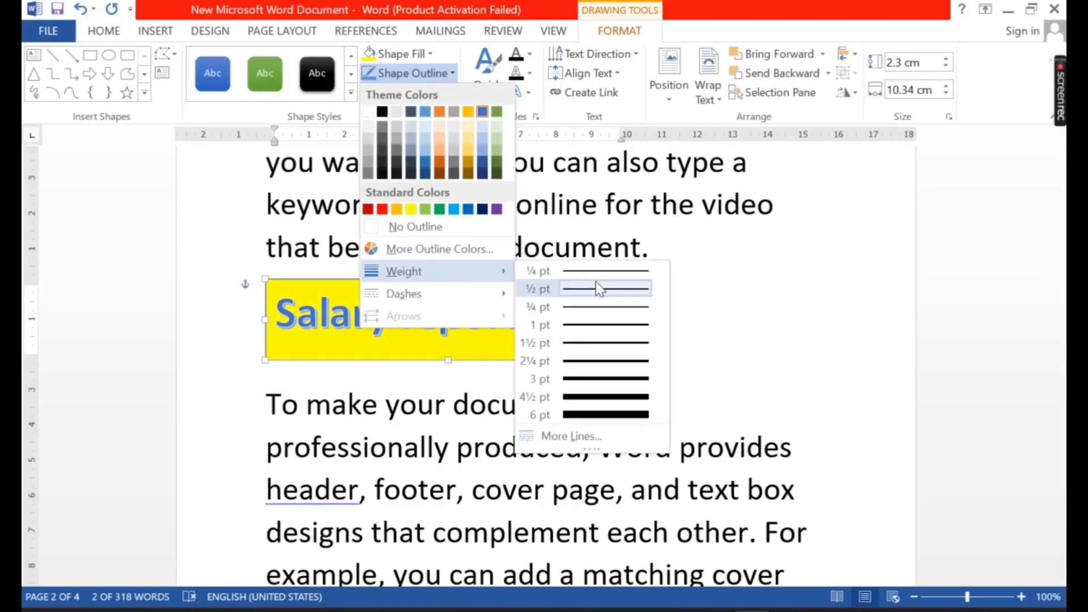
click(600, 378)
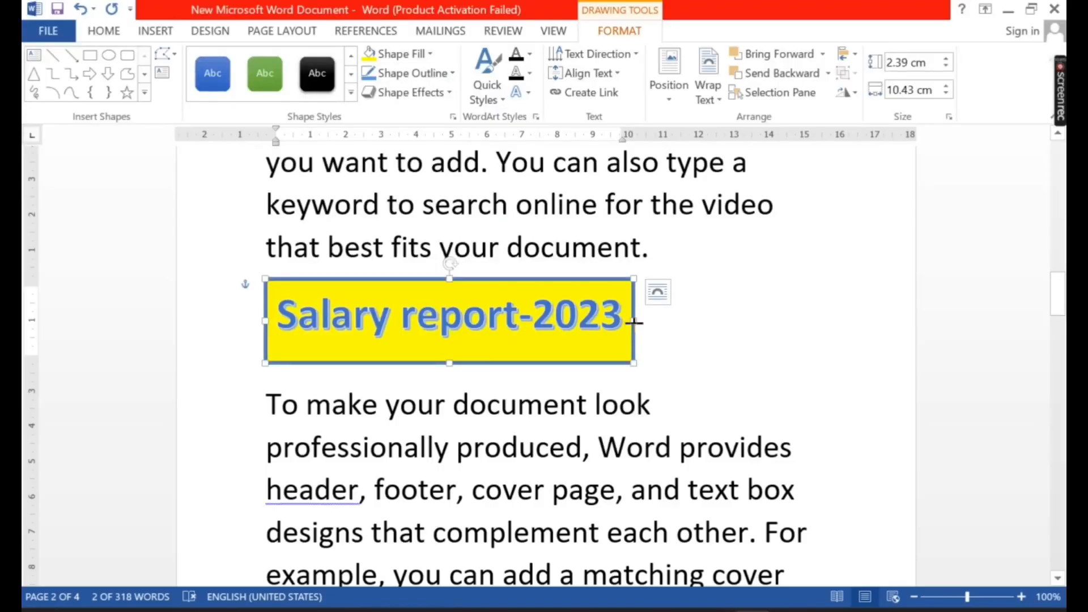
drag(634, 320, 814, 319)
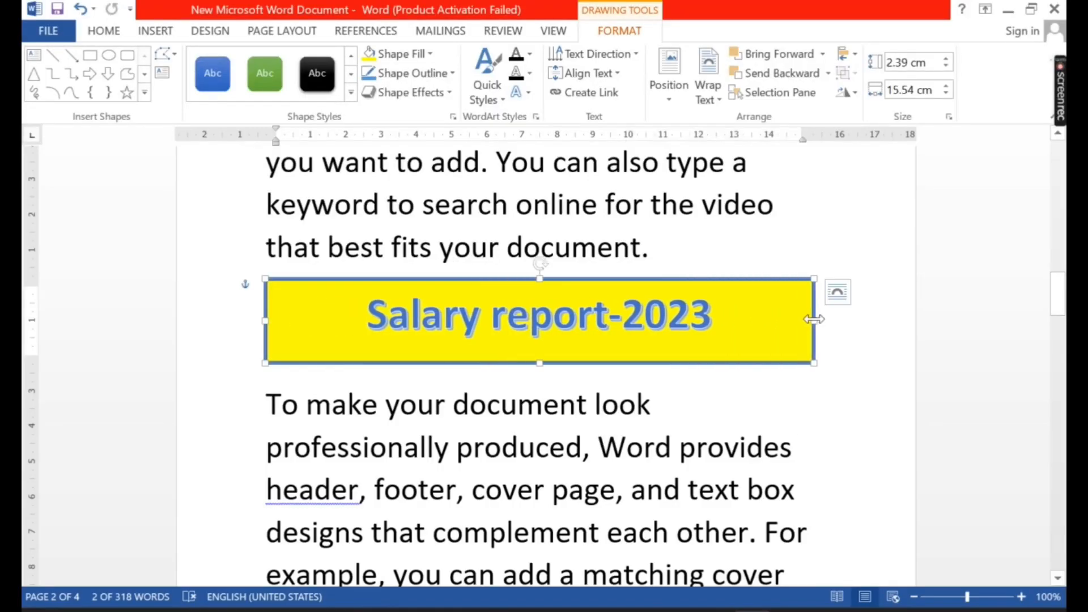
click(690, 423)
Apply a Dropped drop cap to the "Reading is easier" paragraph on the last page.
scroll(688, 424, up, 15)
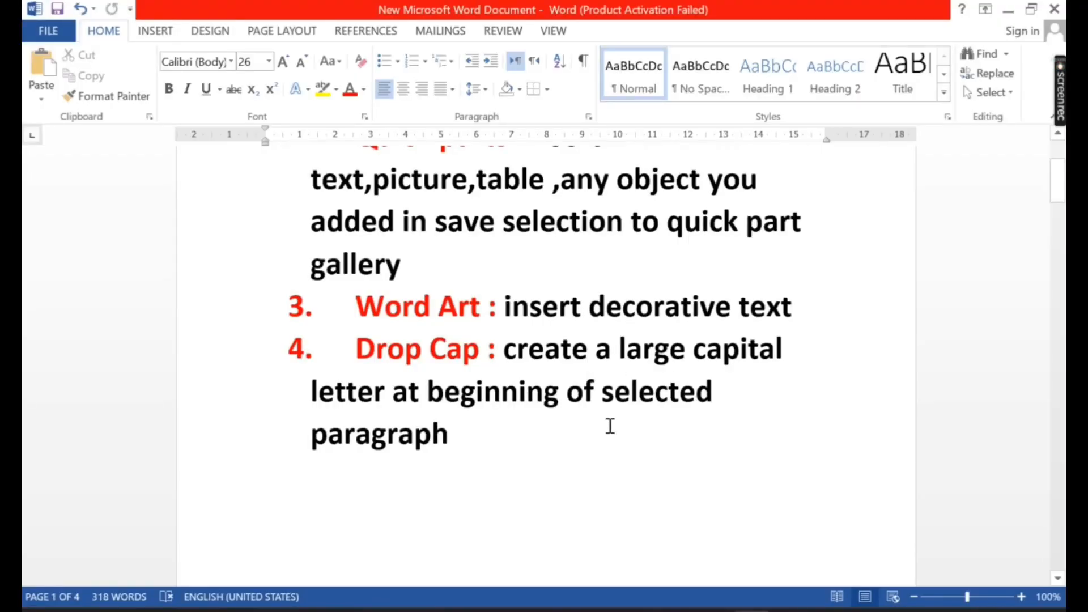
scroll(611, 426, down, 15)
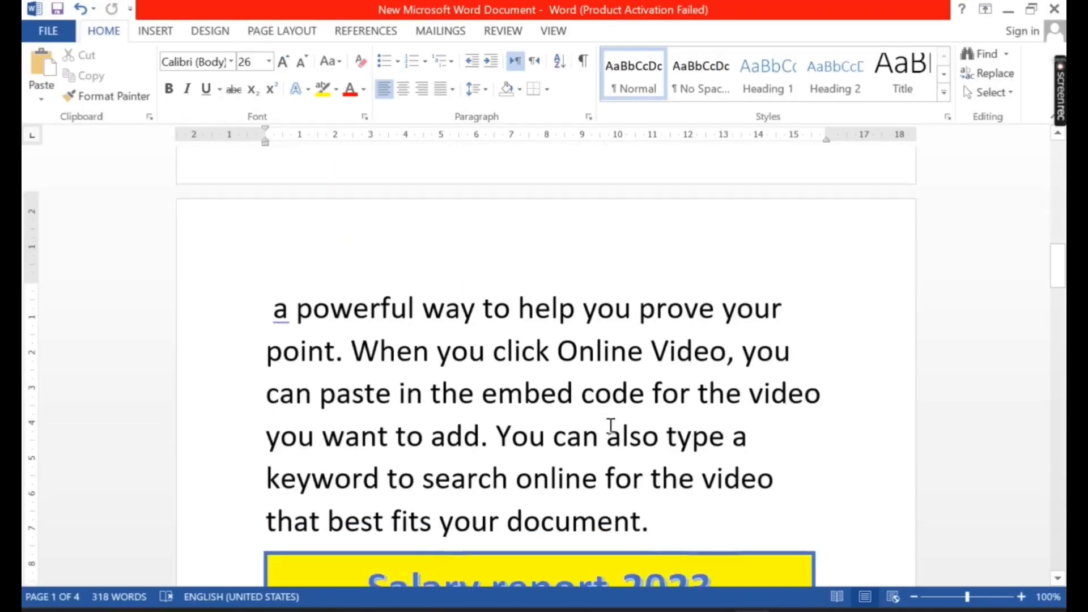
scroll(610, 426, down, 15)
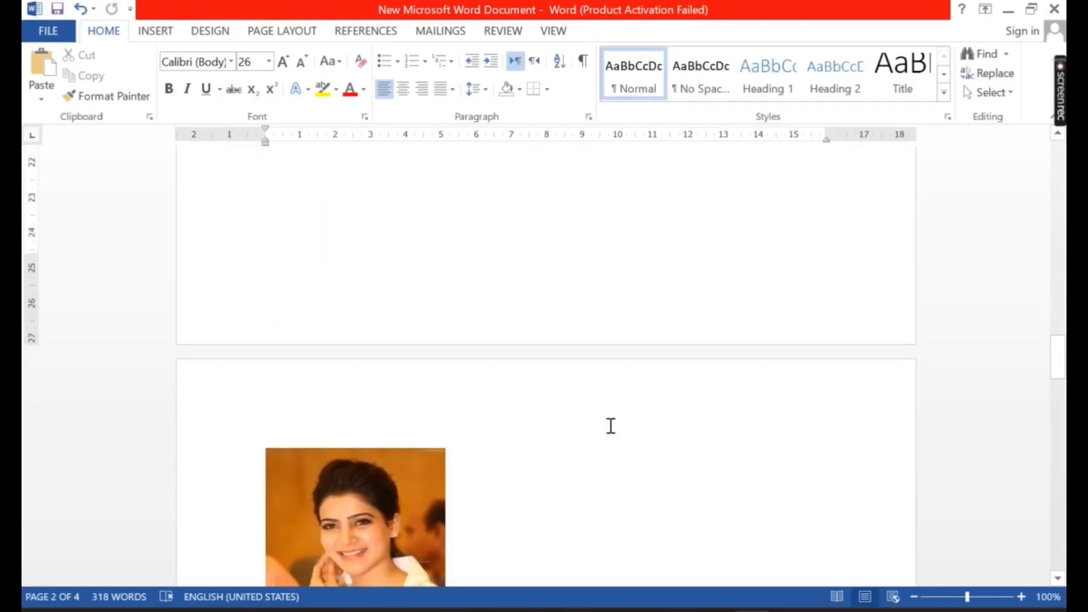
scroll(610, 426, down, 15)
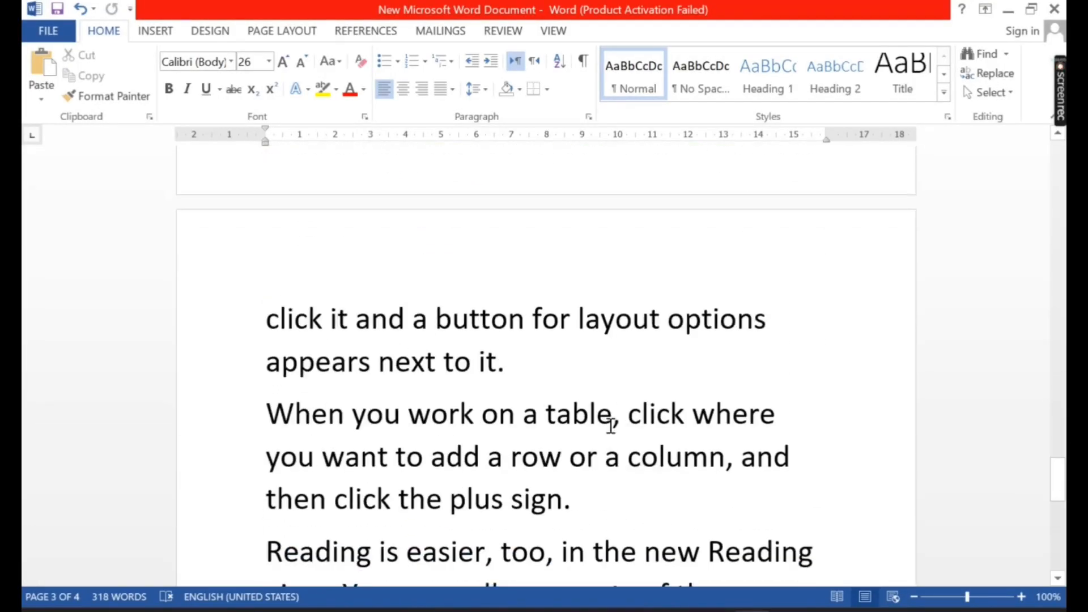
scroll(610, 426, down, 1)
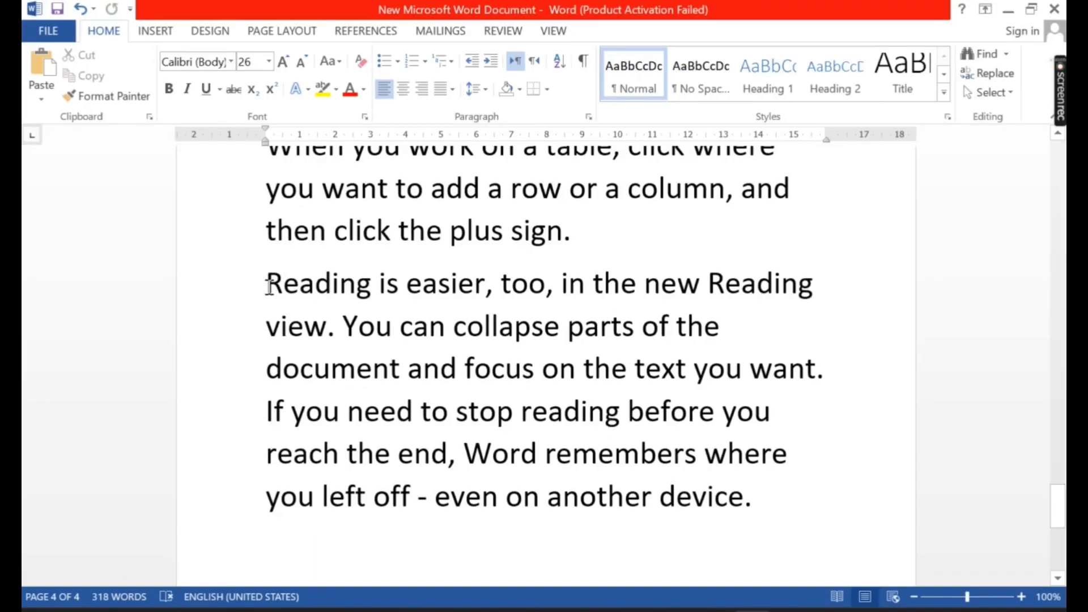
drag(270, 283, 756, 536)
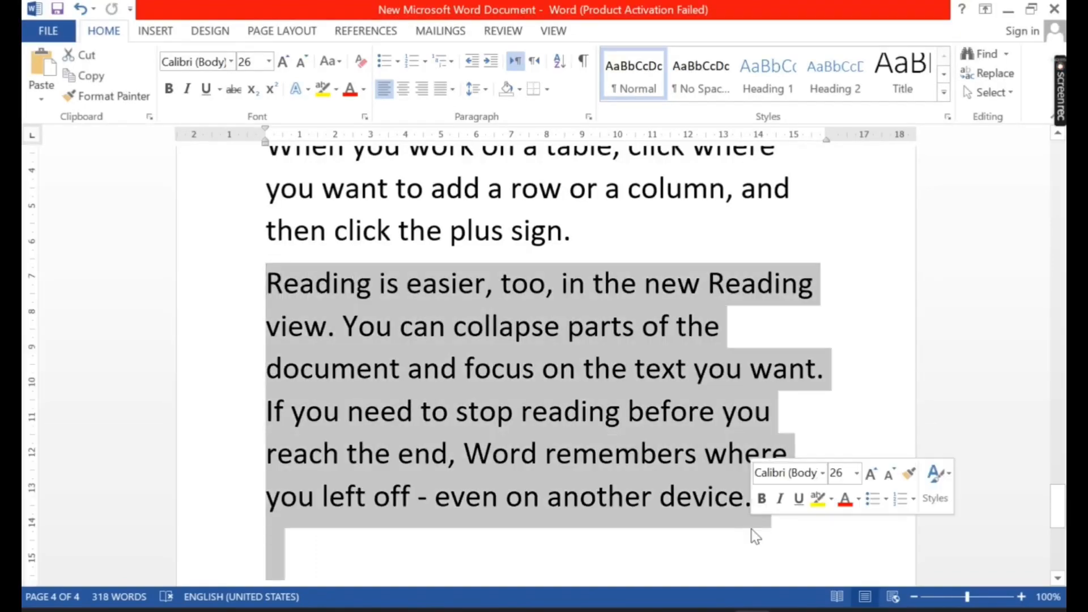
click(155, 31)
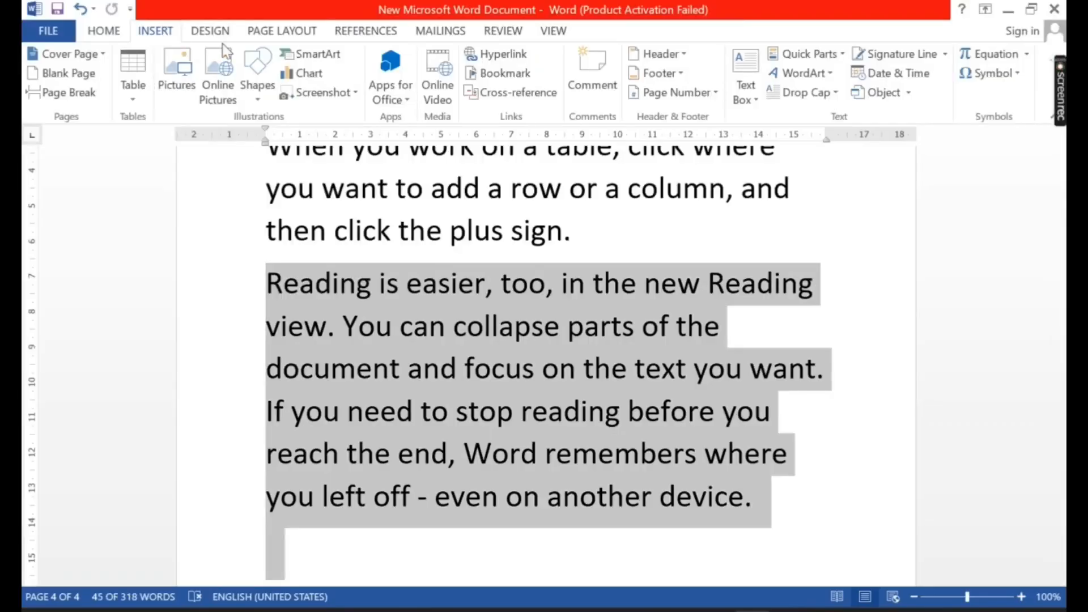
click(825, 94)
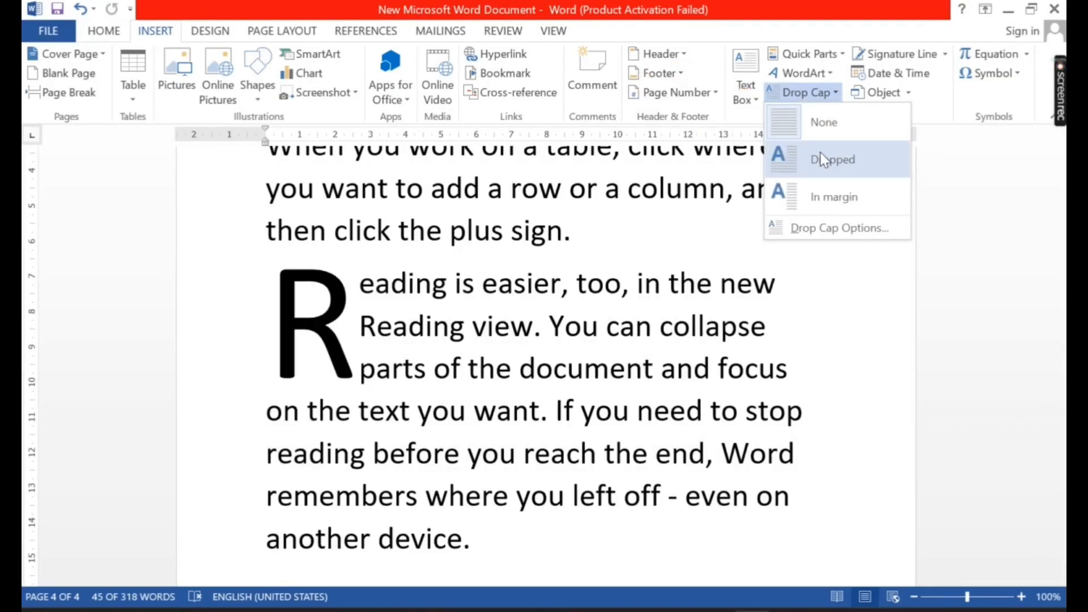
click(820, 152)
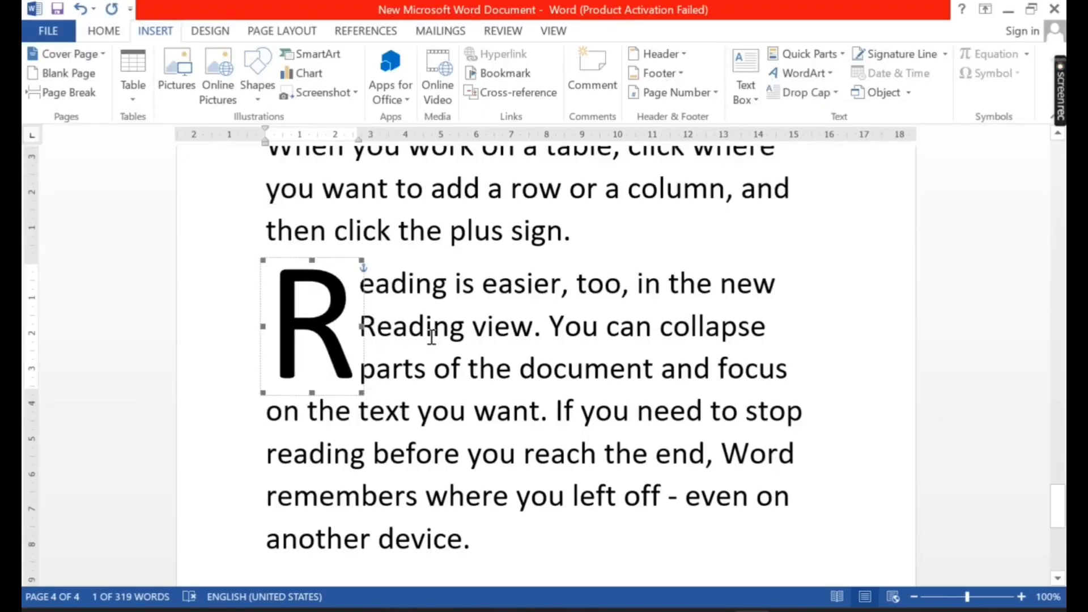
Apply a Dropped drop cap to the "Save time in Word" paragraph below the table.
scroll(503, 408, up, 6)
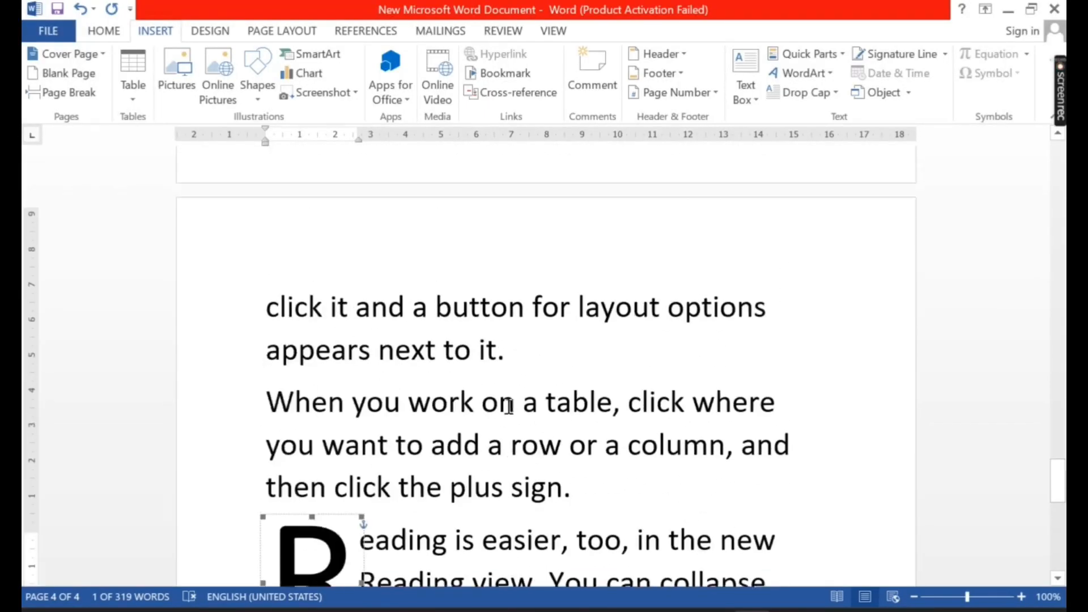
scroll(509, 406, up, 3)
drag(264, 329, 860, 419)
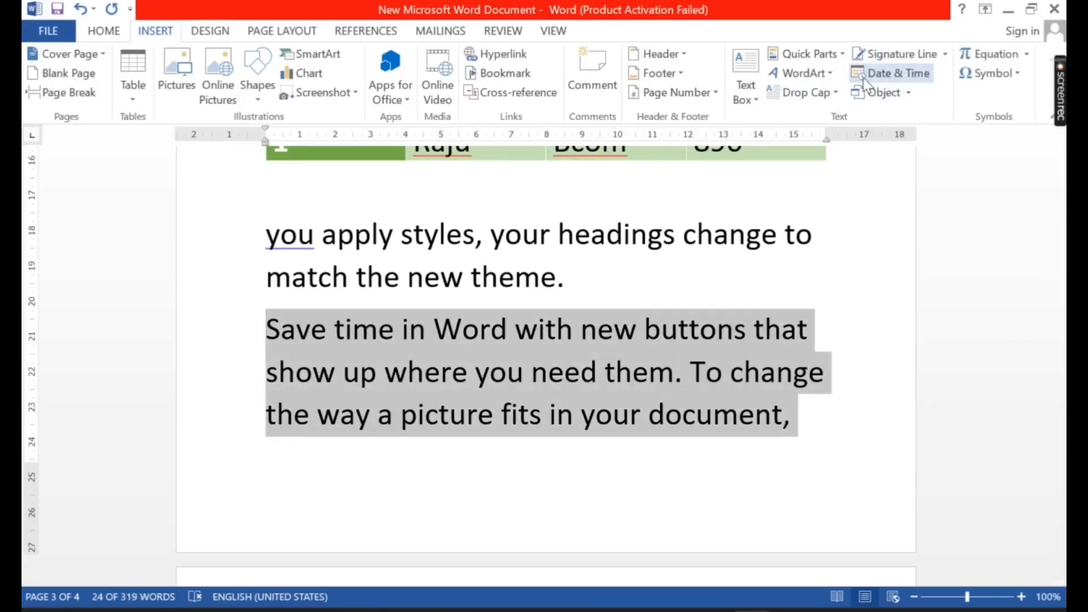
click(820, 96)
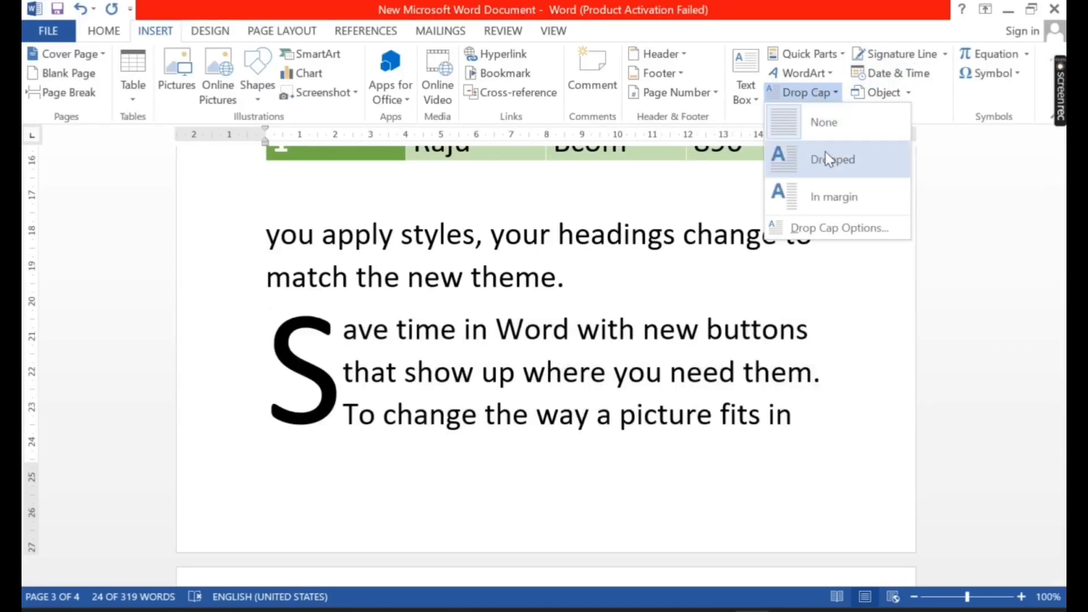